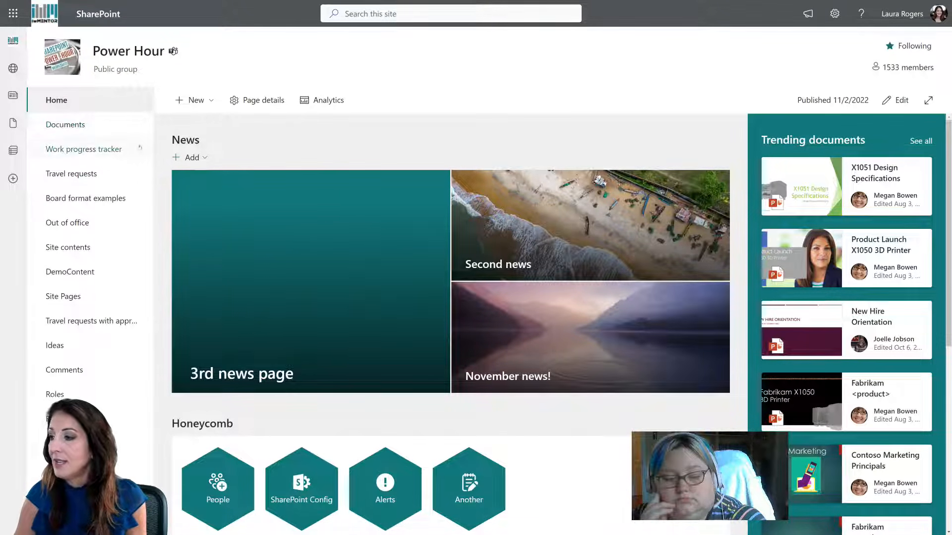
Open the Documents library of the Power Hour site
left_click(83, 130)
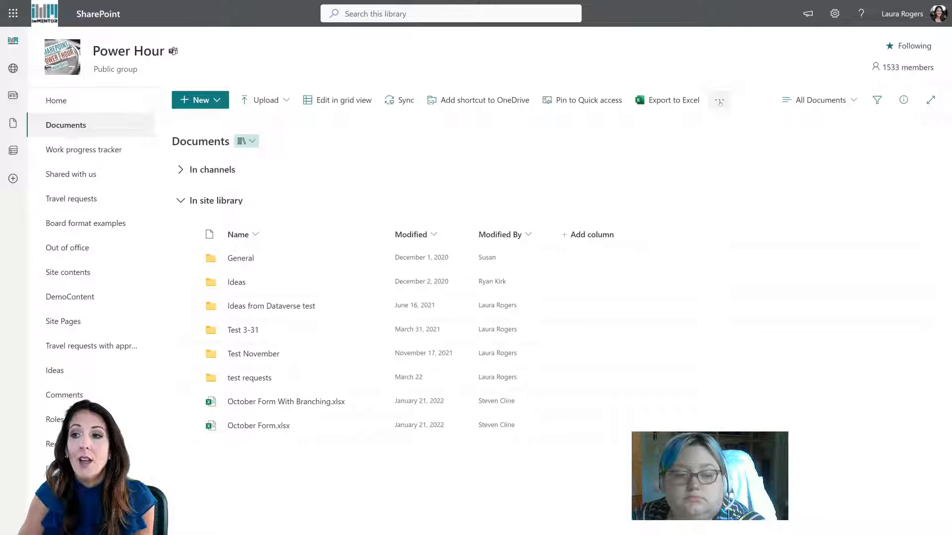
key("F11")
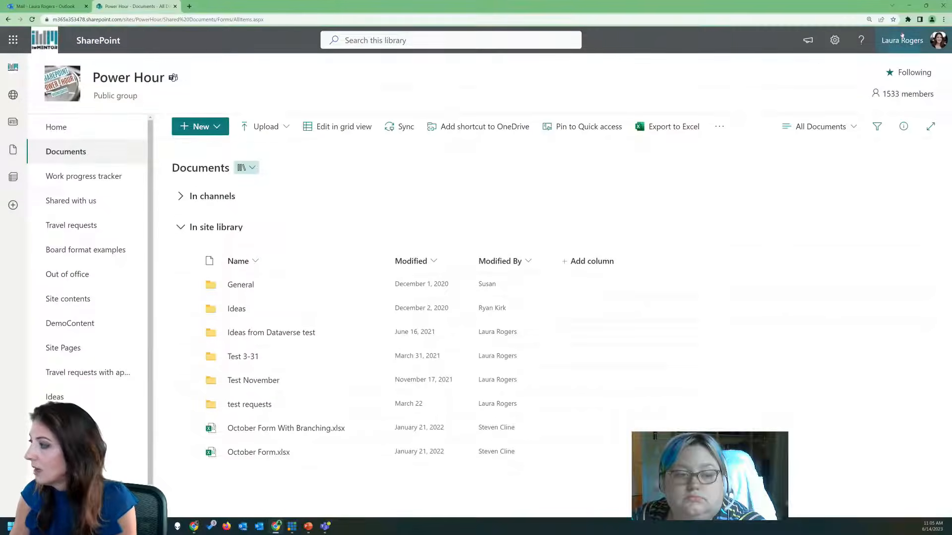
left_click(944, 20)
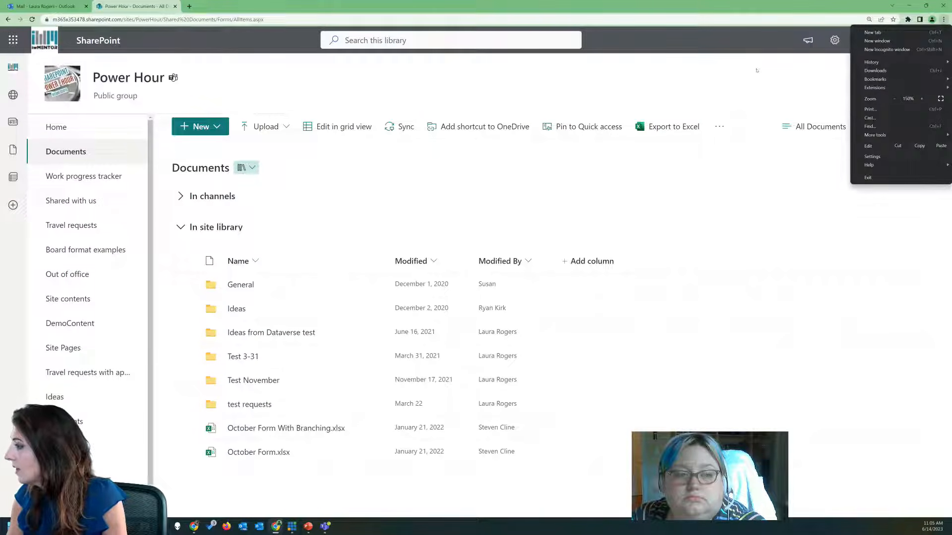
left_click(779, 76)
key("F11")
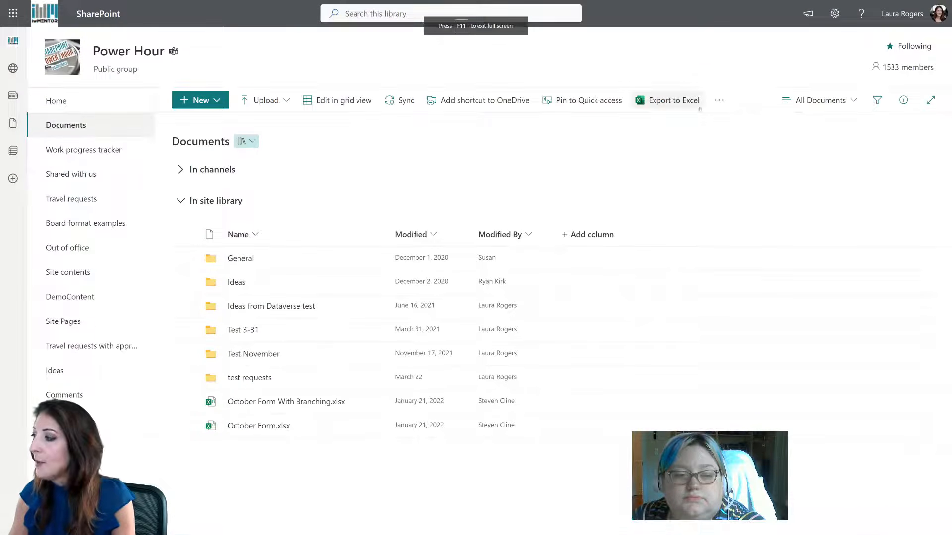
Start creating a new alert for the Documents library
left_click(720, 100)
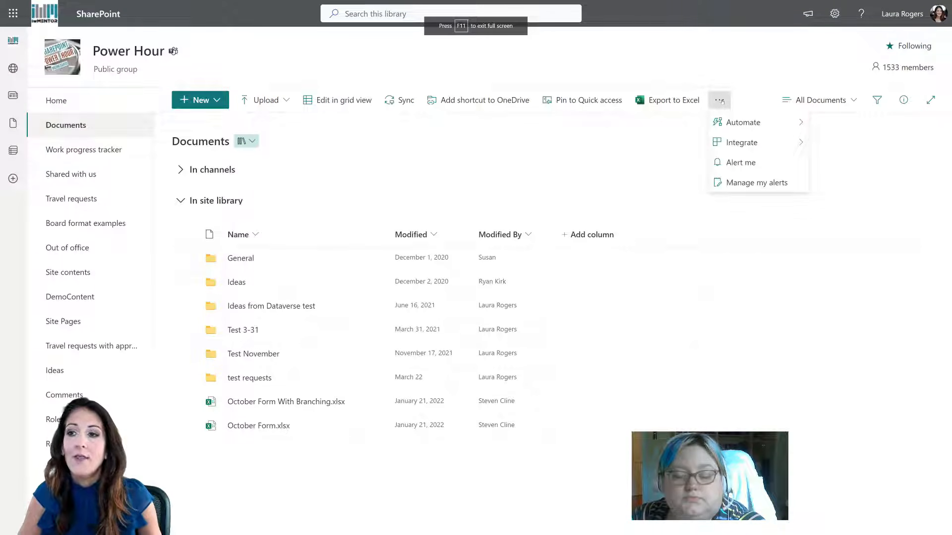
left_click(754, 168)
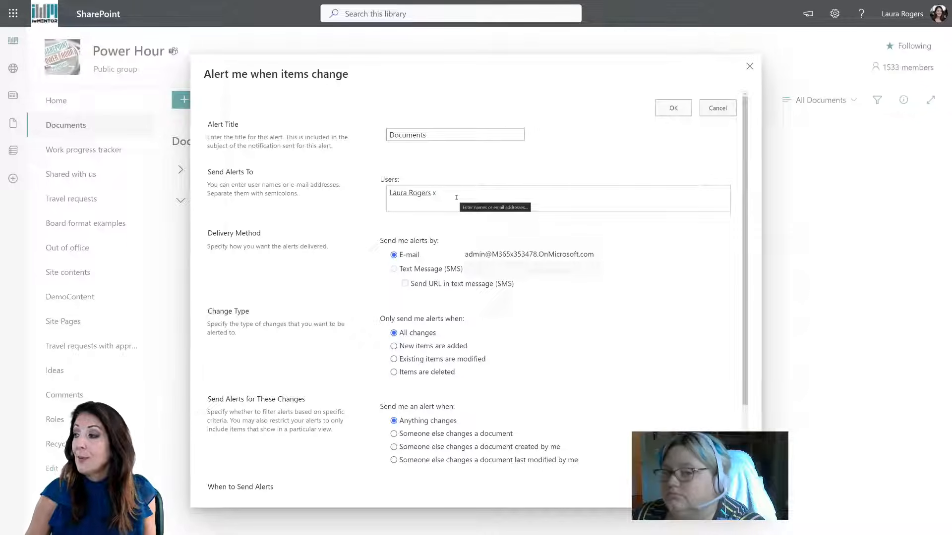
Add a colleague and the Mark 8 Project Team Members group to the alert's recipients
type("joee")
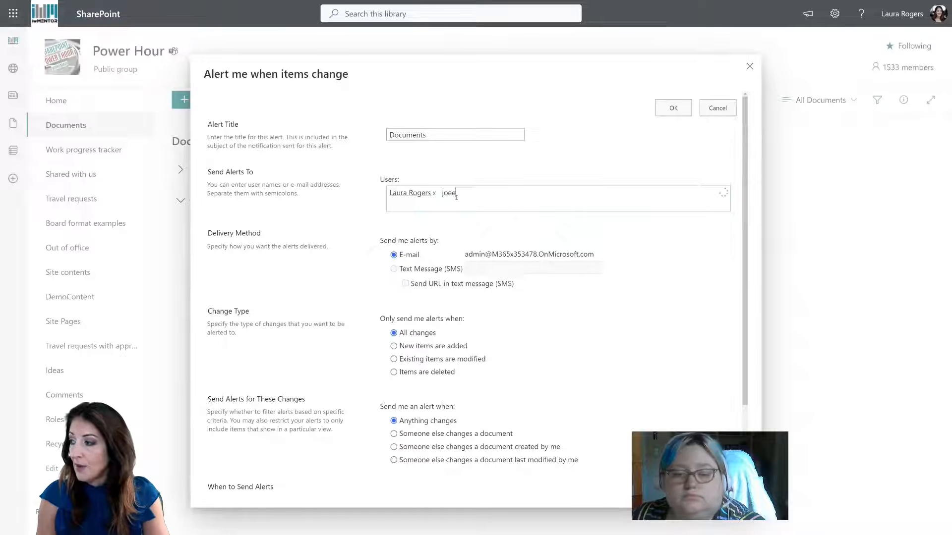
key("BackSpace")
type("lle")
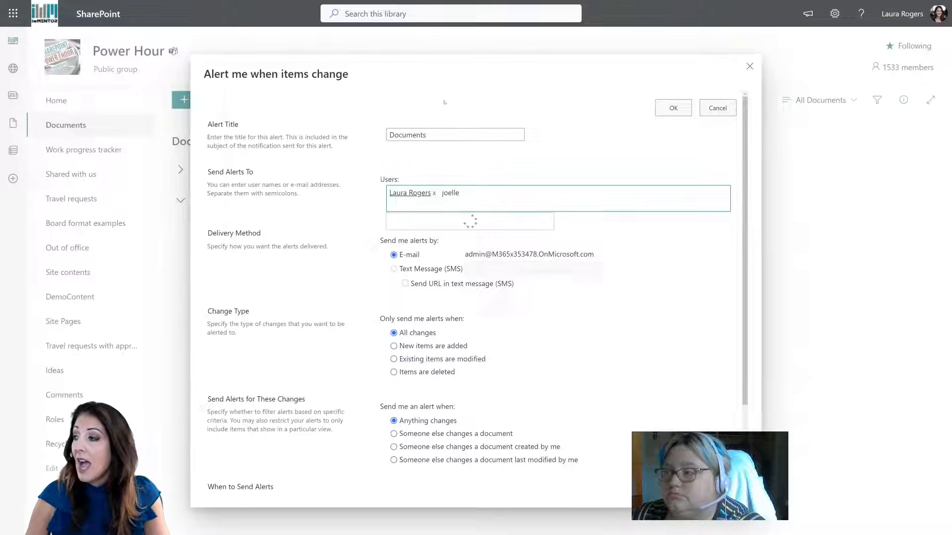
left_click(438, 226)
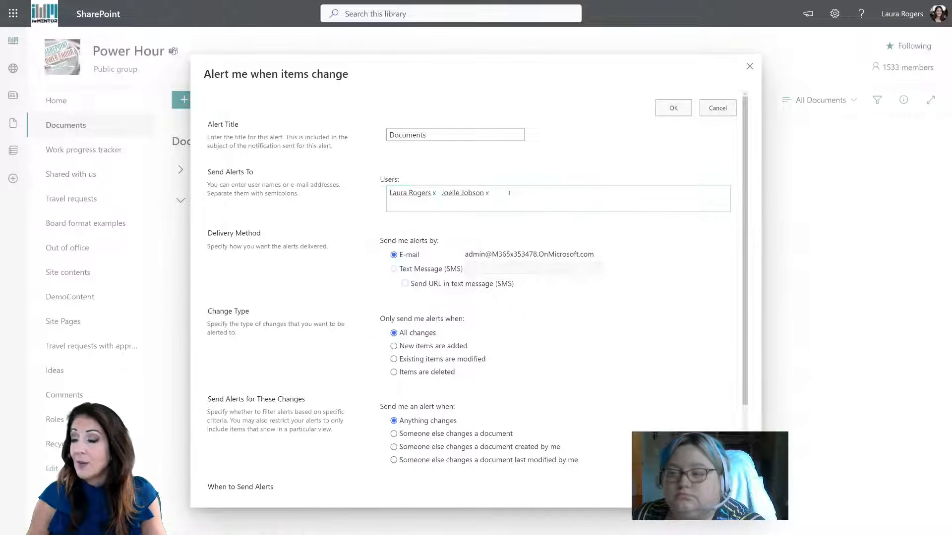
type("mar")
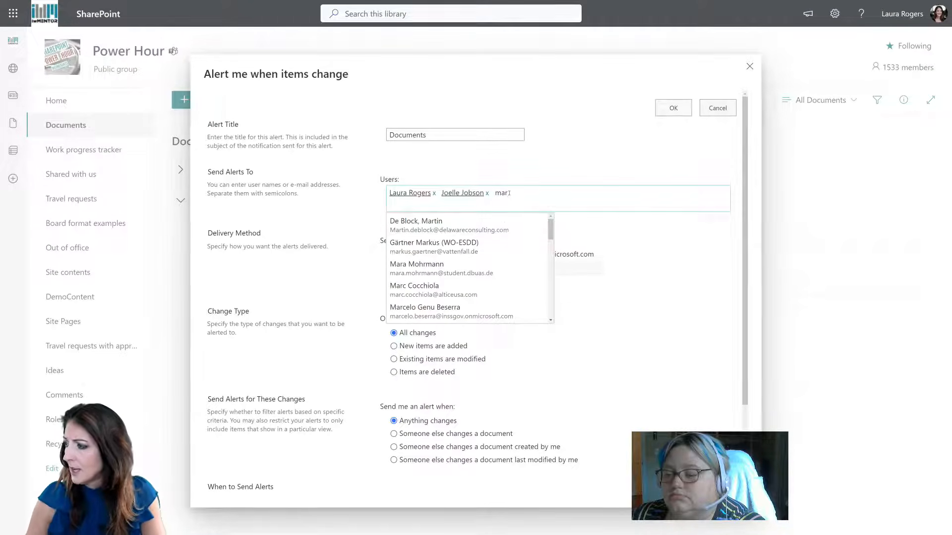
left_click_drag(552, 227, 551, 253)
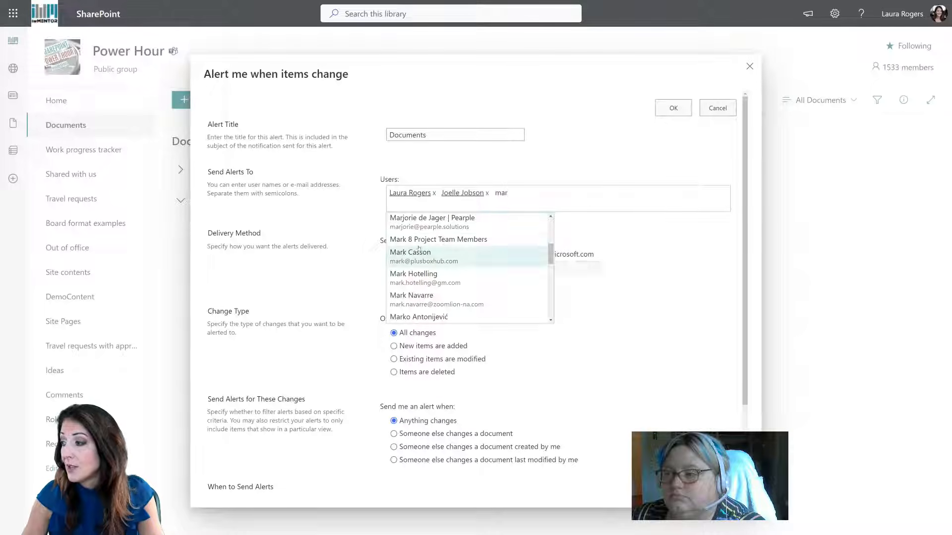
left_click(445, 240)
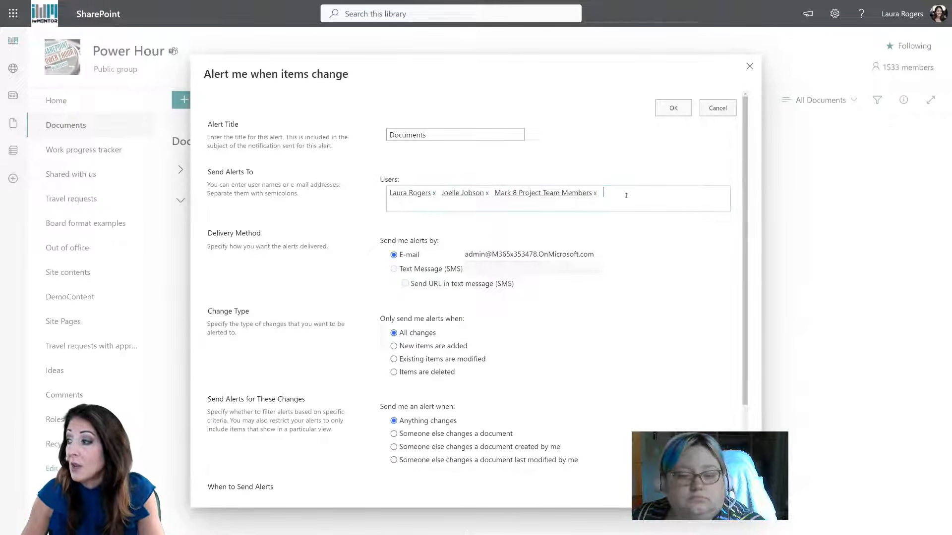
Remove the Mark 8 Project Team Members group and the added colleague from the alert's recipients
left_click(595, 194)
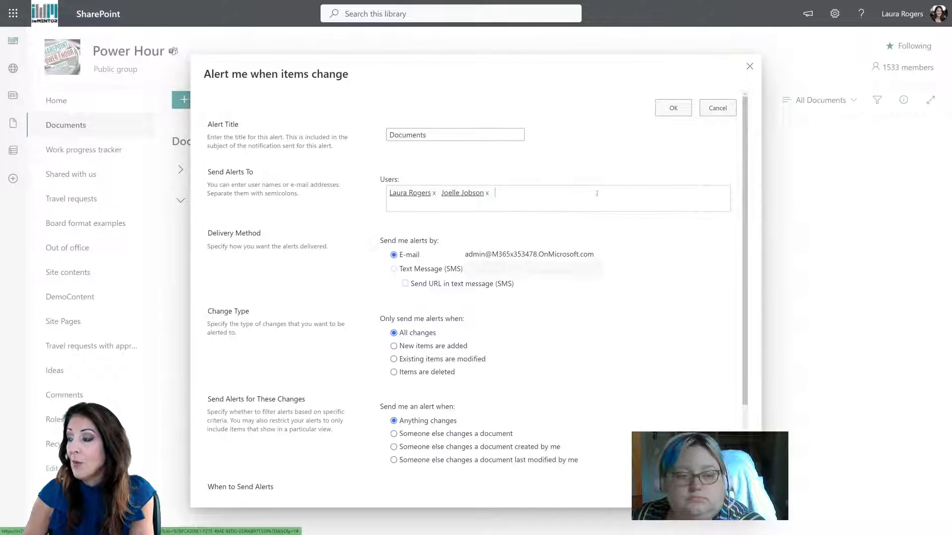
left_click(488, 193)
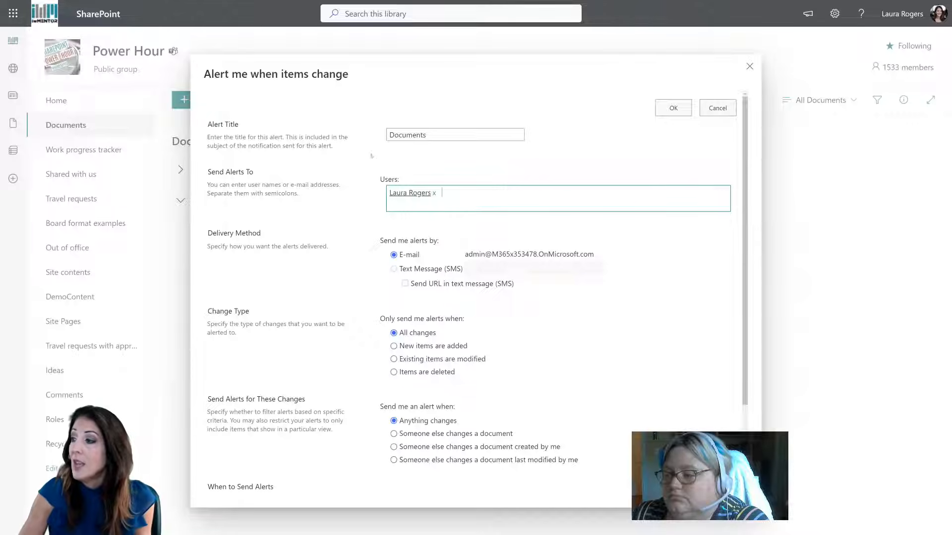
Replace the alert's title with "New power hour docs"
left_click(430, 134)
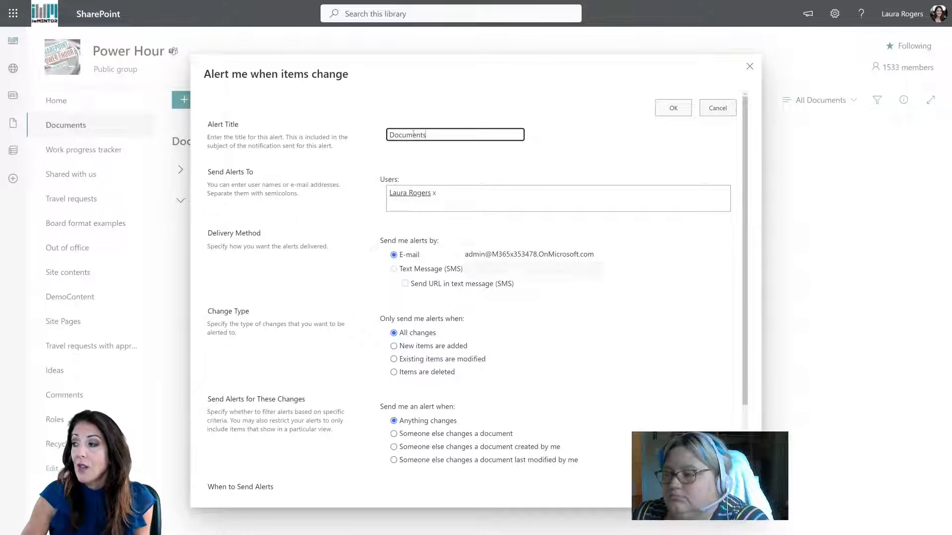
double_click(427, 134)
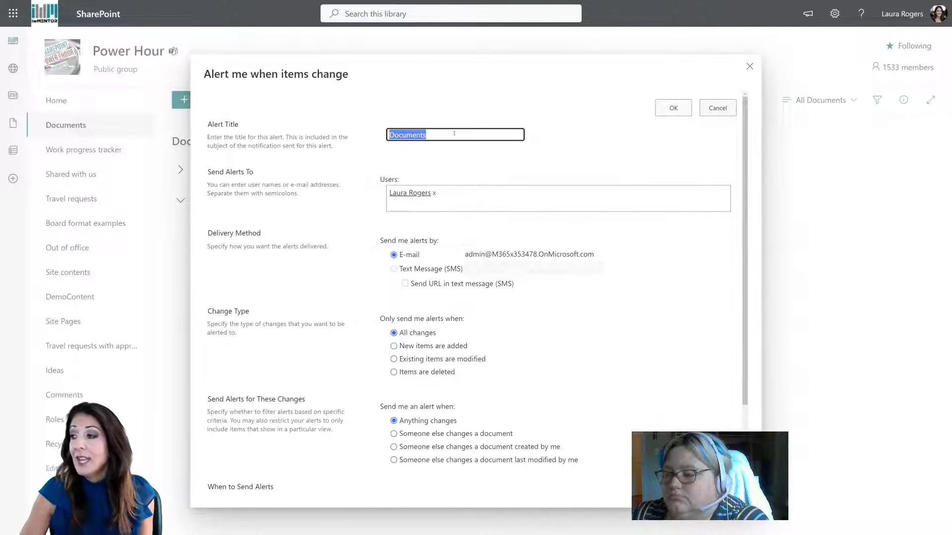
left_click(424, 136)
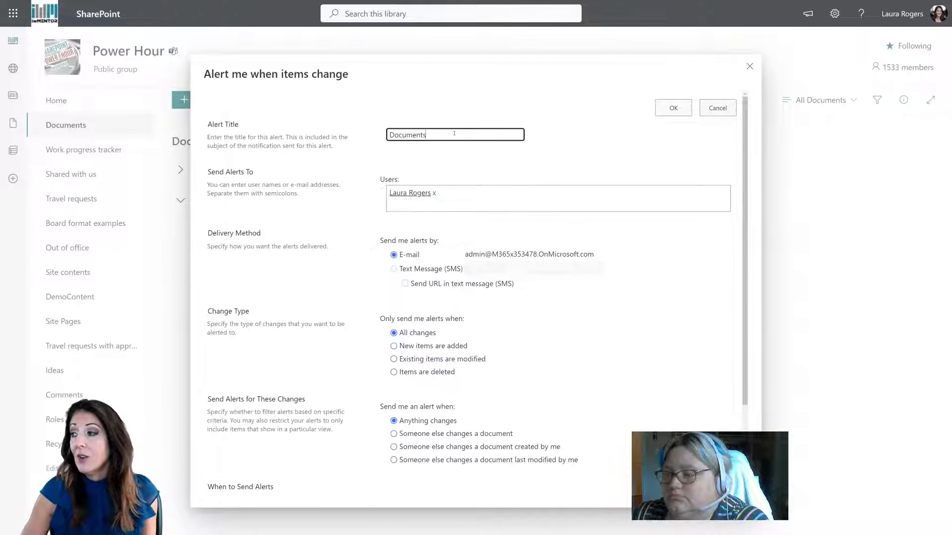
double_click(425, 135)
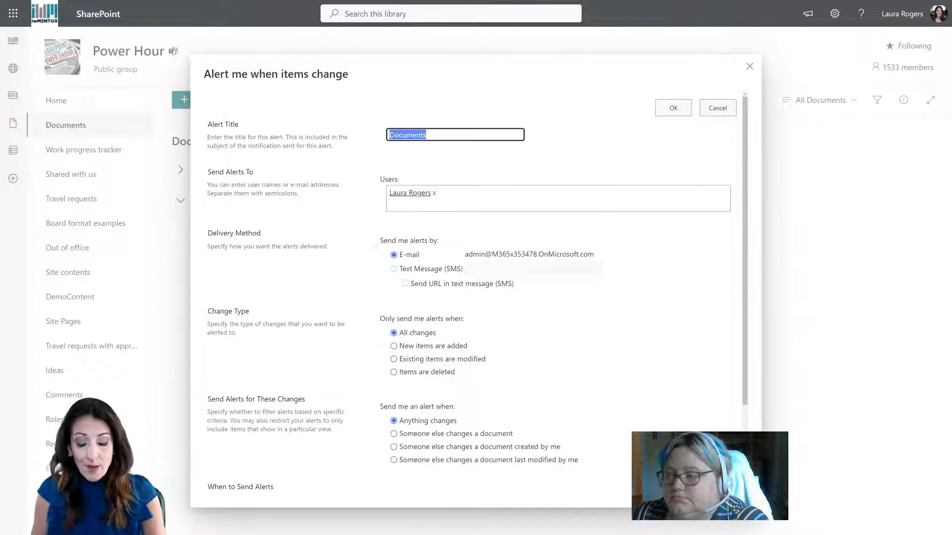
type("New power hour docs")
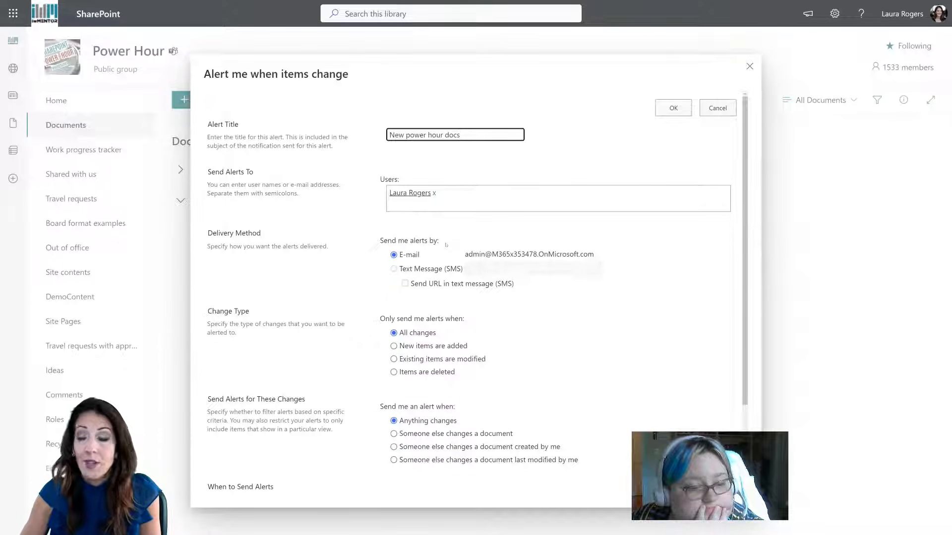
Set the alert's change type so it is sent only when new items are added
scroll(453, 265, "down", 2)
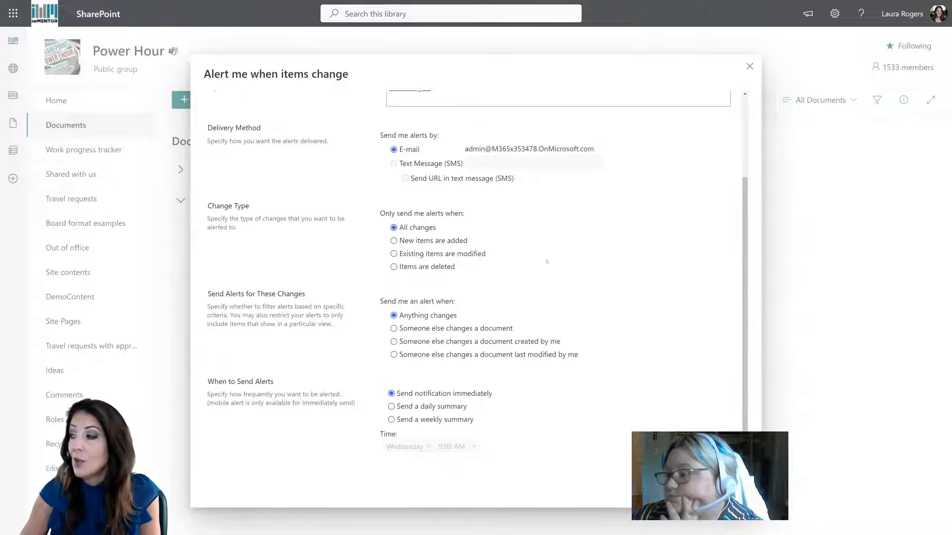
scroll(479, 206, "up", 2)
scroll(511, 361, "down", 2)
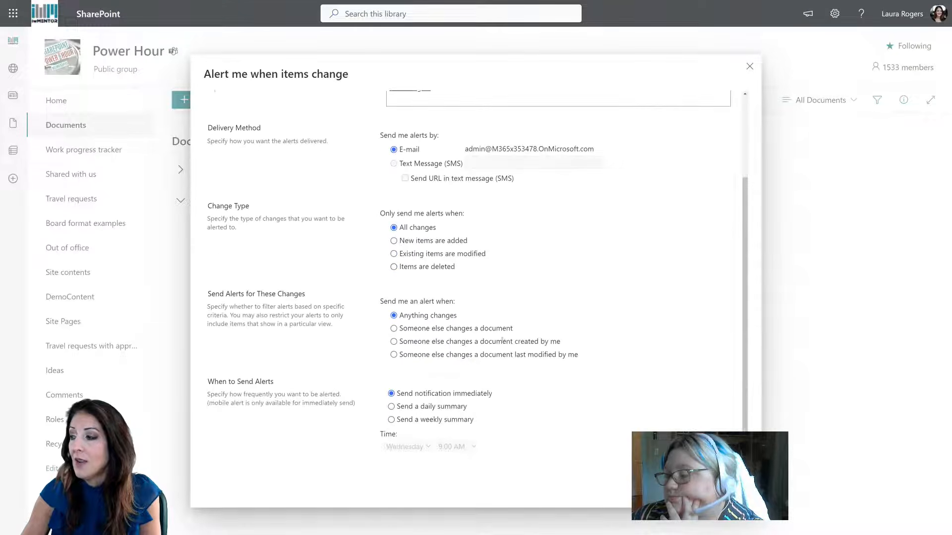
left_click(394, 241)
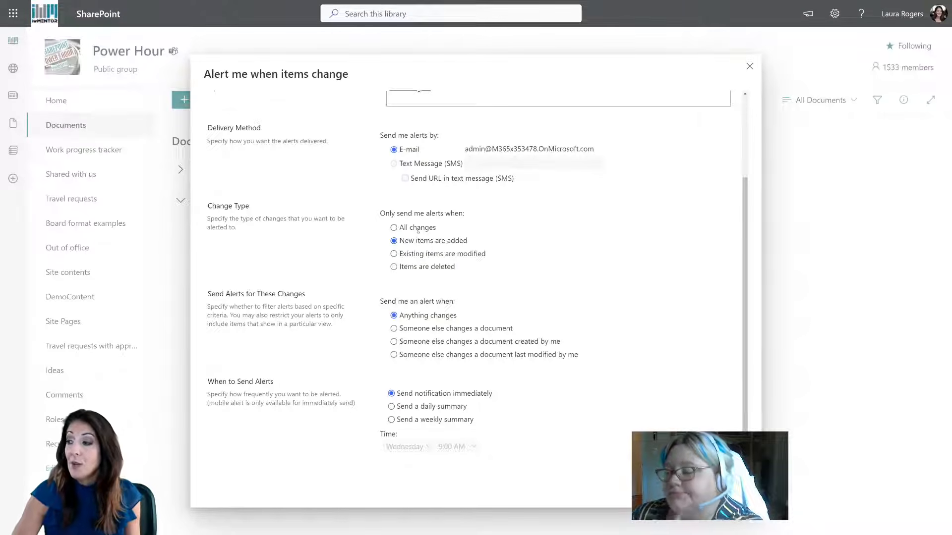
left_click(394, 228)
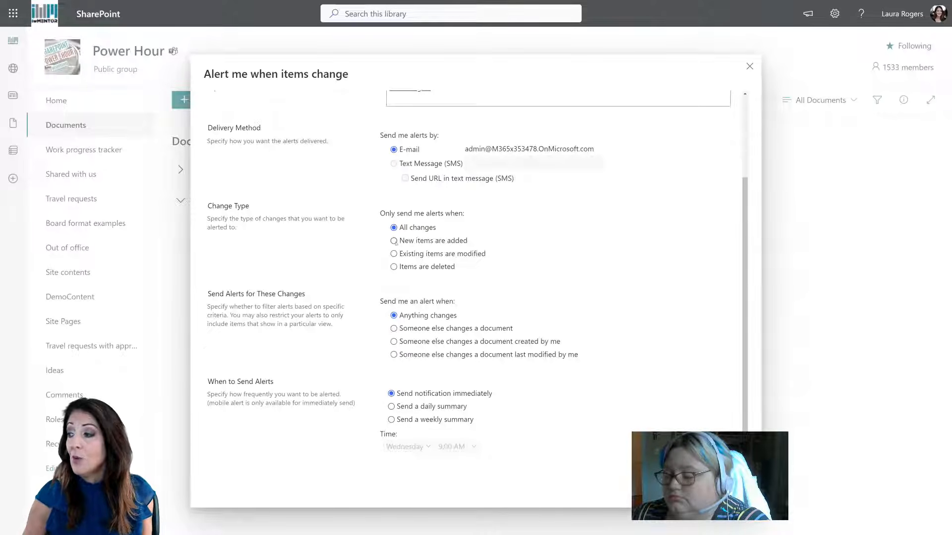
left_click(394, 240)
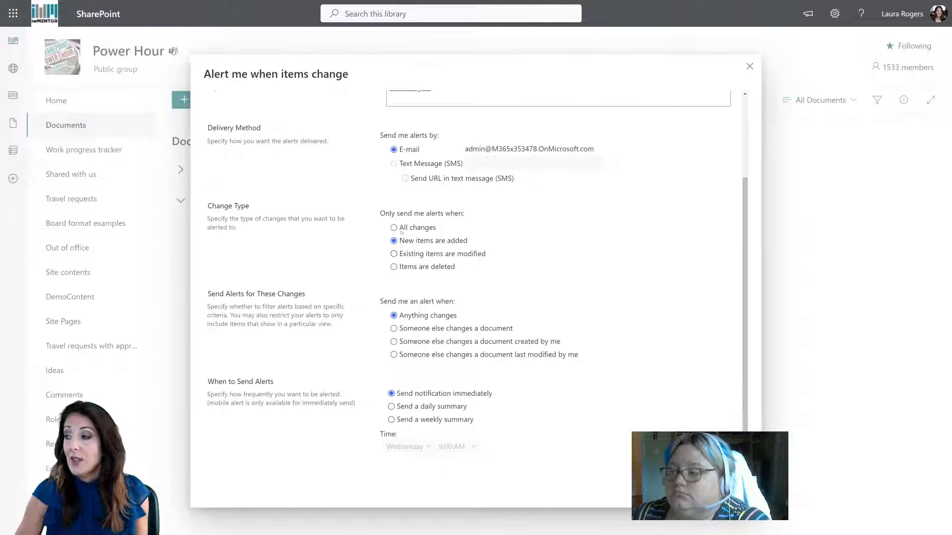
left_click(394, 267)
left_click(395, 241)
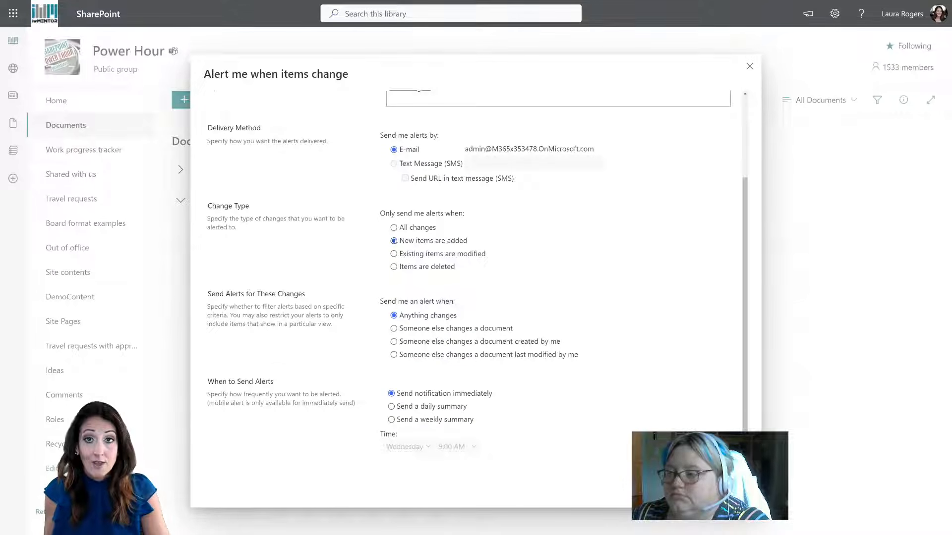
Switch the alert to modified existing items, limited to someone else changing a document last modified by me
scroll(390, 236, "up", 3)
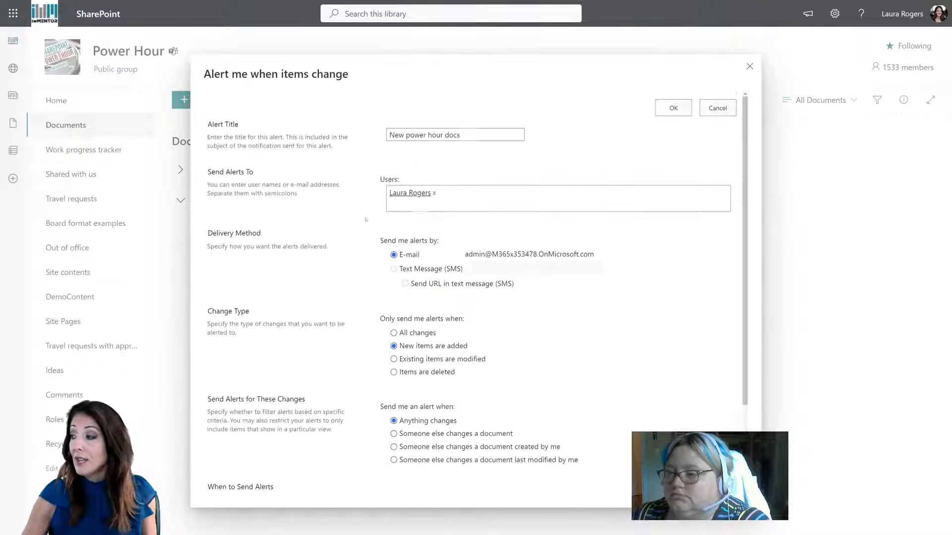
scroll(277, 278, "down", 2)
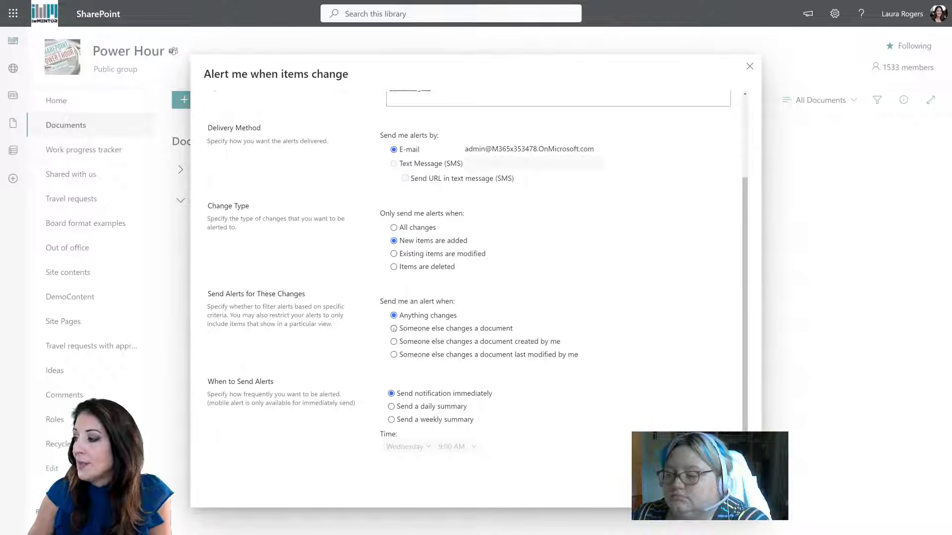
left_click(394, 254)
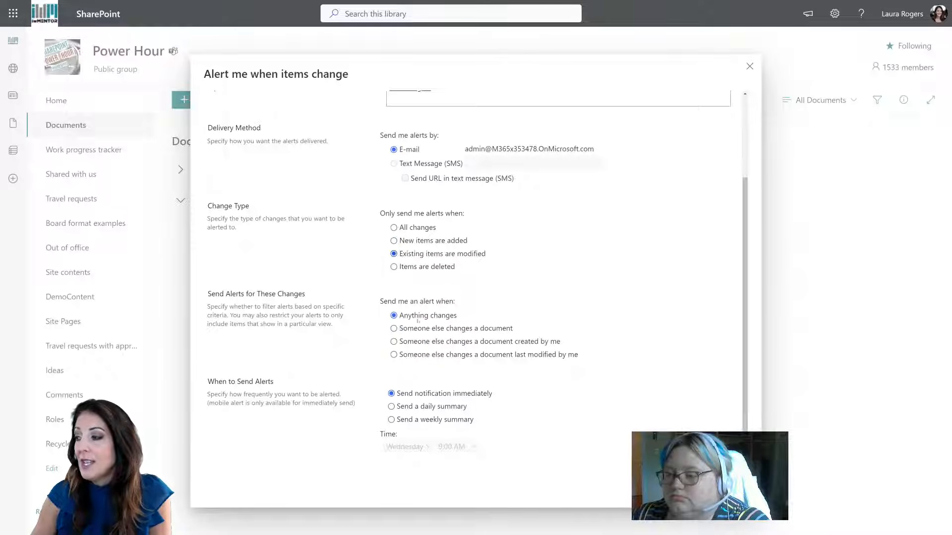
left_click(393, 328)
left_click(394, 342)
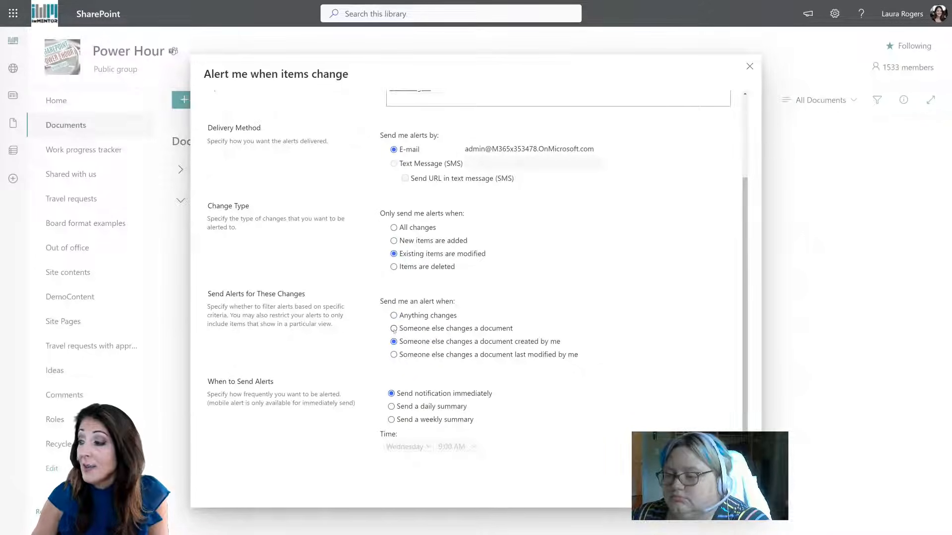
left_click(394, 328)
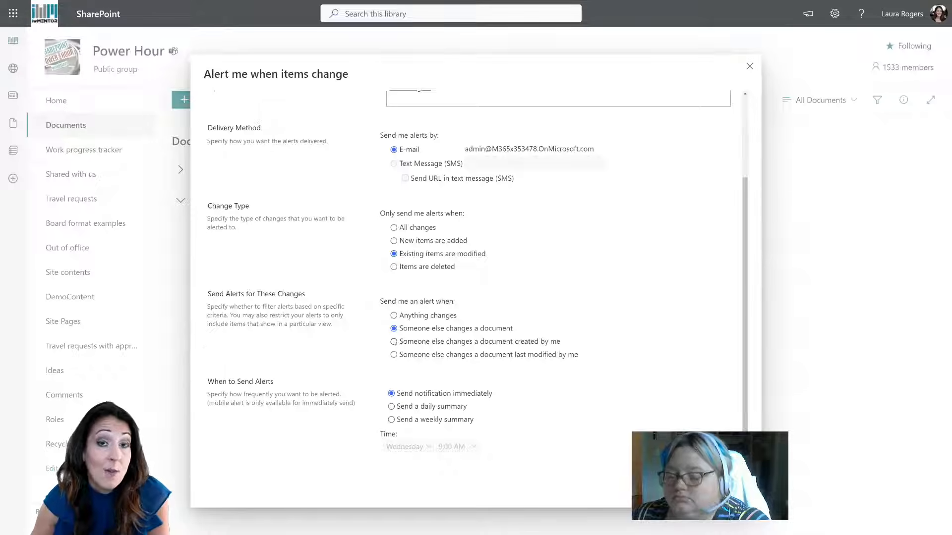
left_click(394, 355)
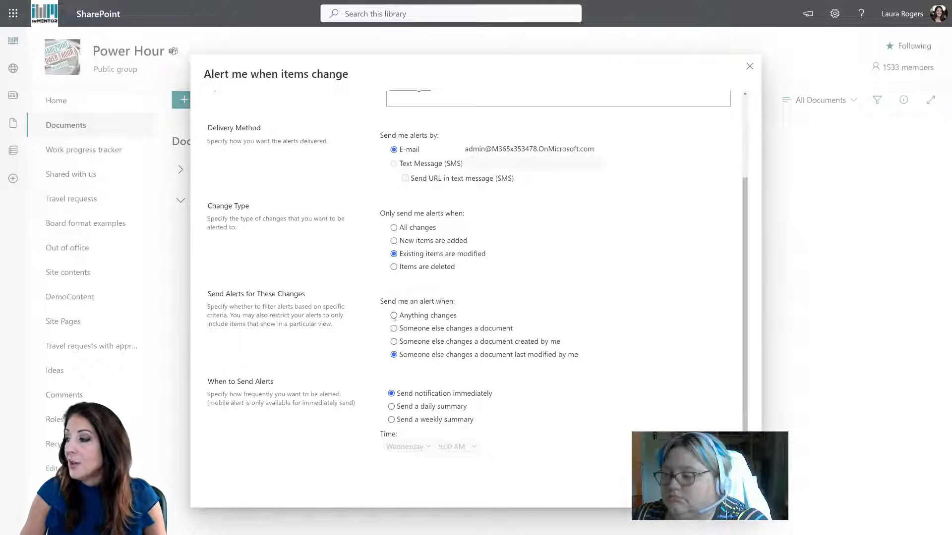
Reset the alert's filter to "Anything changes" and its change type to "New items are added"
scroll(552, 248, "up", 1)
scroll(552, 248, "up", 1)
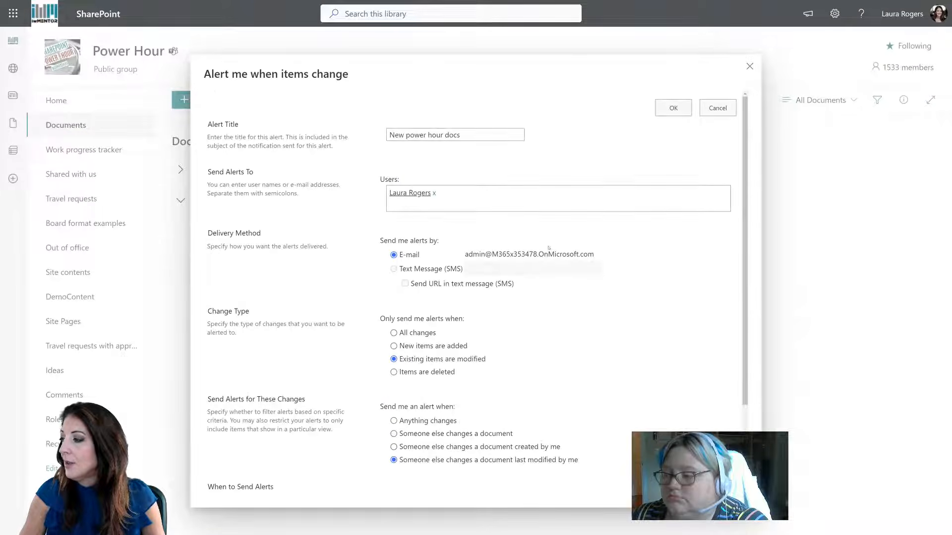
scroll(389, 303, "down", 2)
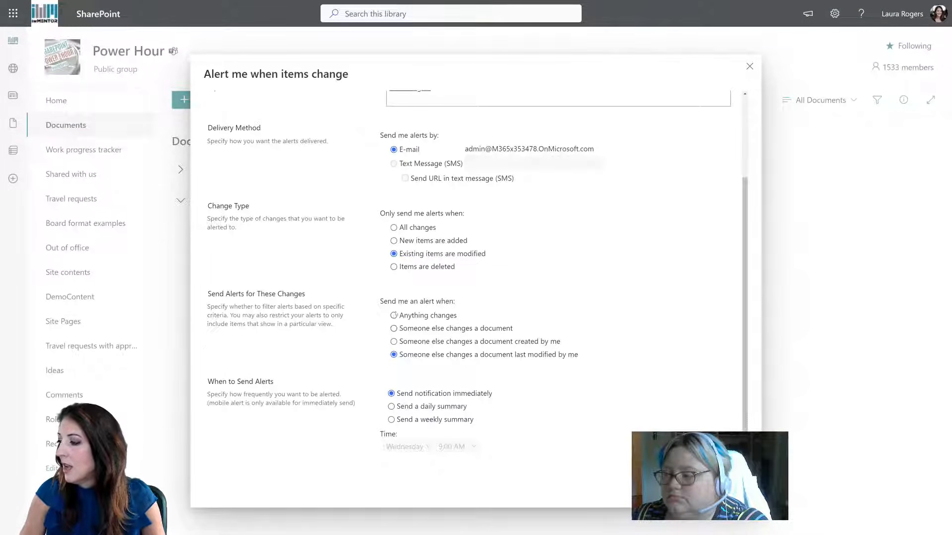
left_click(394, 315)
left_click(394, 241)
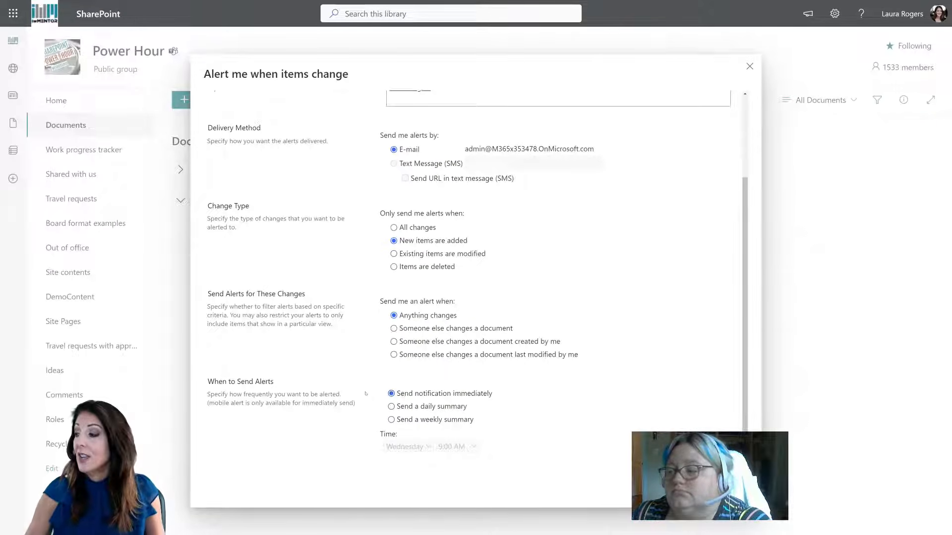
Set the alert to be sent as a daily summary
left_click(391, 406)
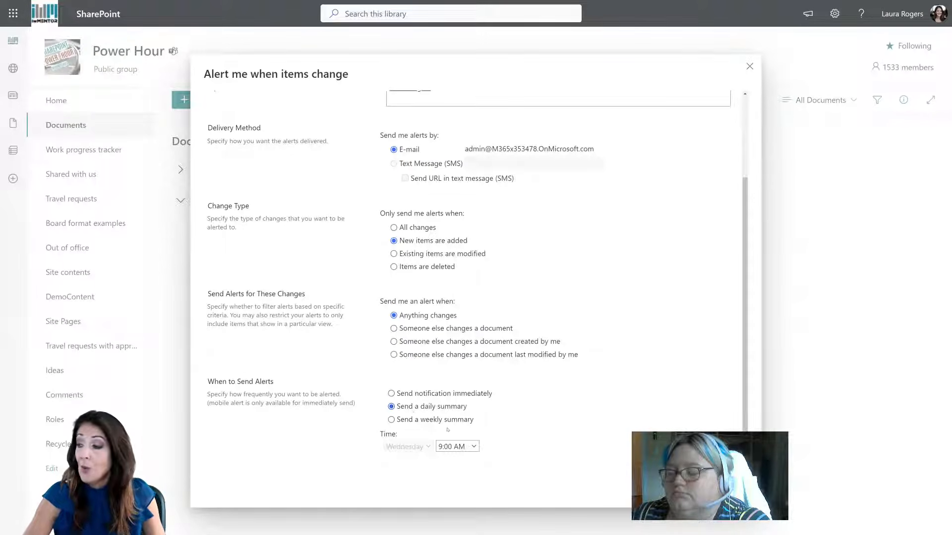
Set the daily summary time to 10:00 AM, switch the alert to immediate notification instead, and save it
left_click(454, 447)
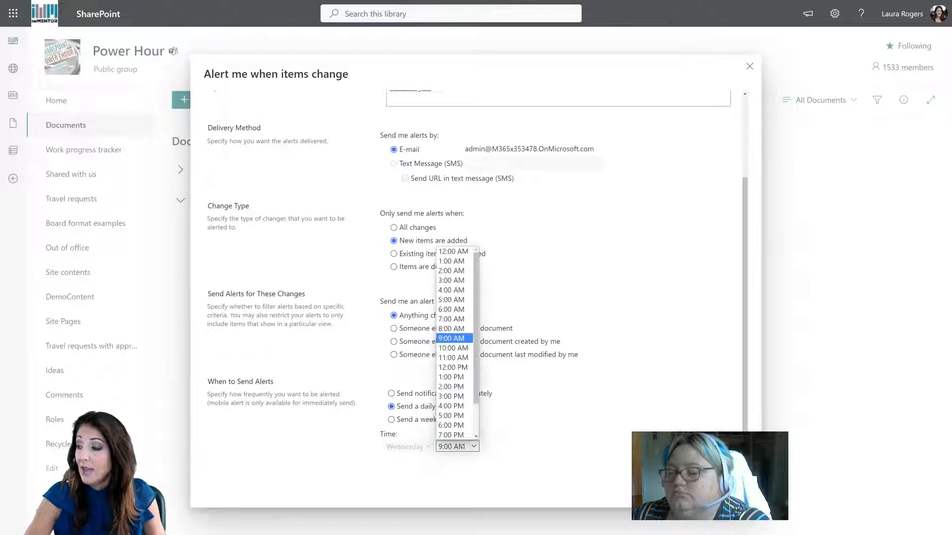
left_click(453, 348)
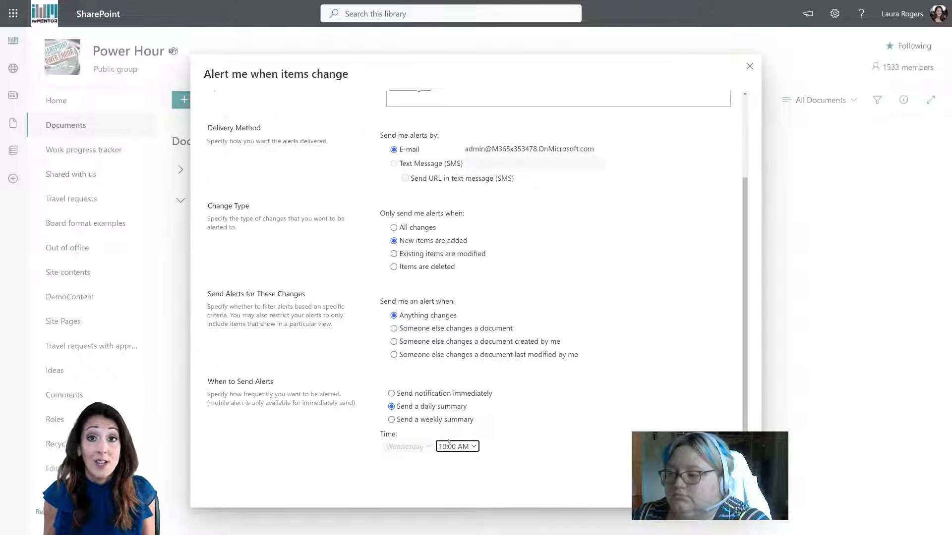
left_click(391, 394)
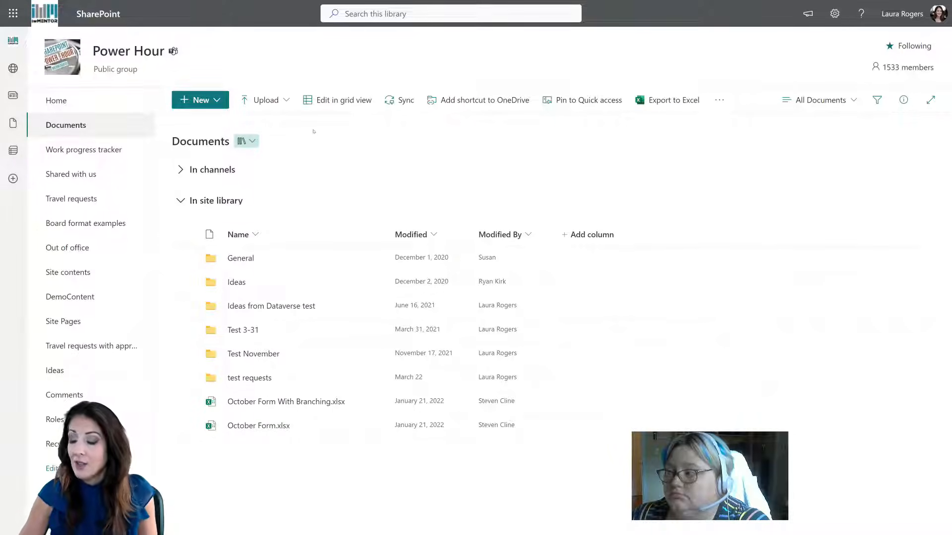
Leave full-screen view, switch to Outlook in the browser and reload the inbox to check for the alert confirmation message
key("F11")
left_click(51, 7)
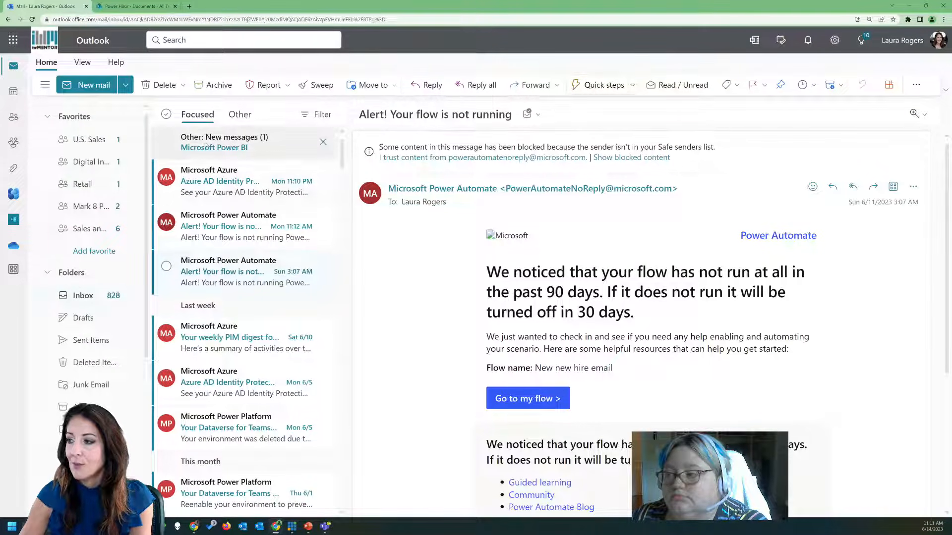
left_click(131, 6)
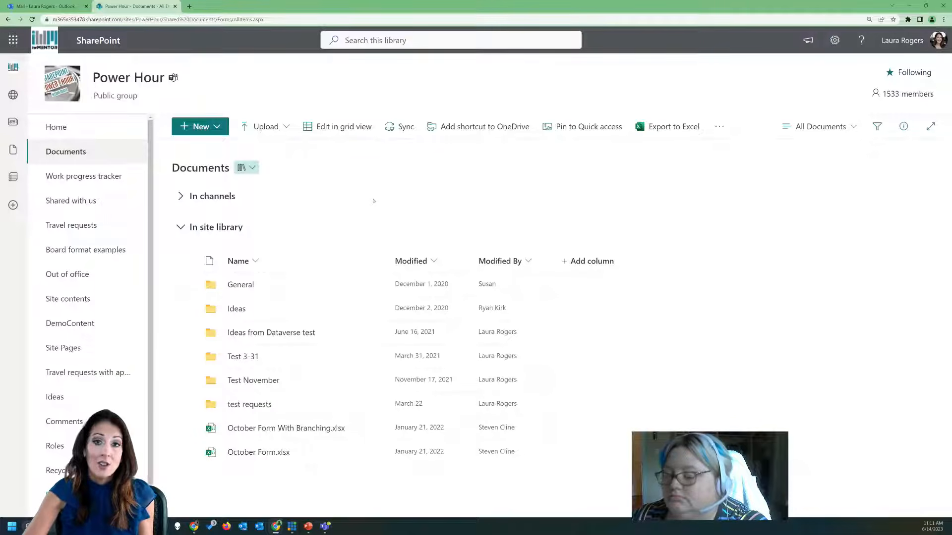
left_click(72, 4)
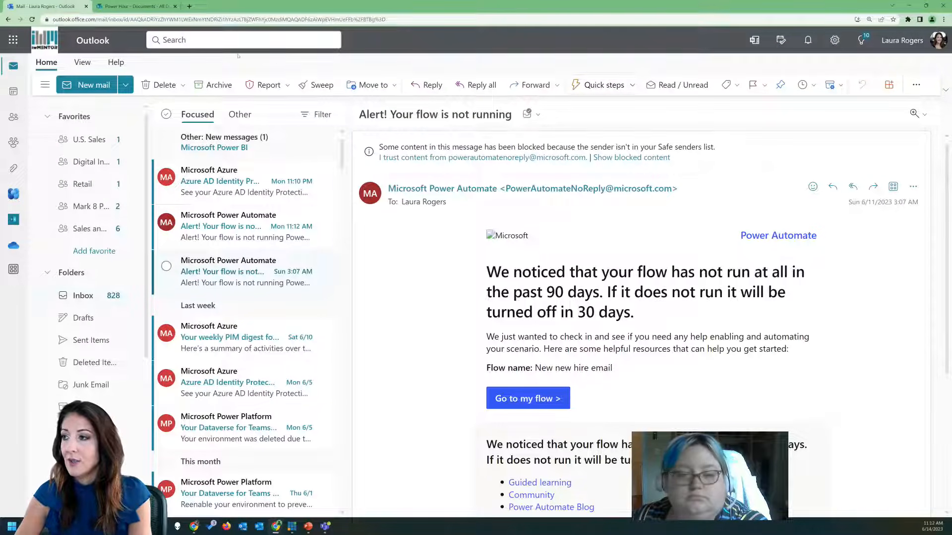
left_click(253, 18)
key("Return")
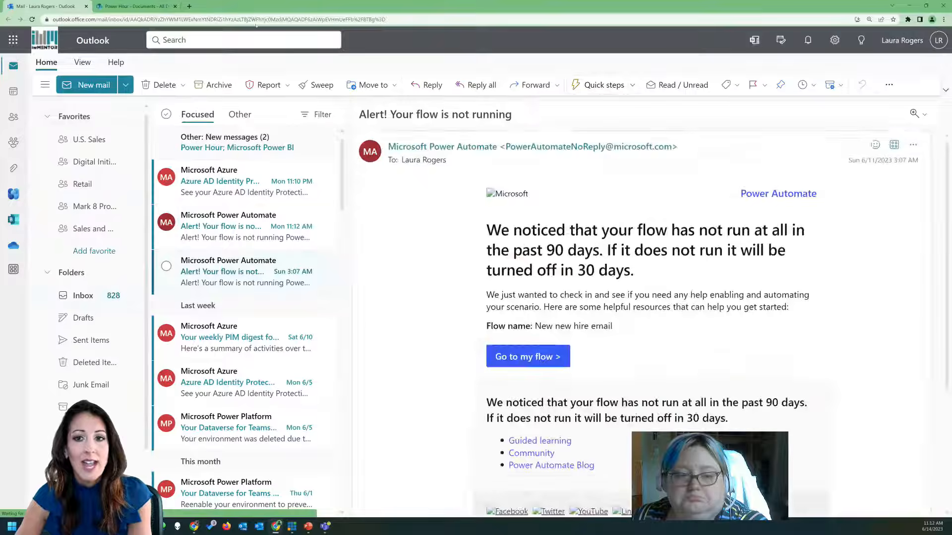
Open the Power Hour alert confirmation message from the Other inbox in its own window
left_click(206, 148)
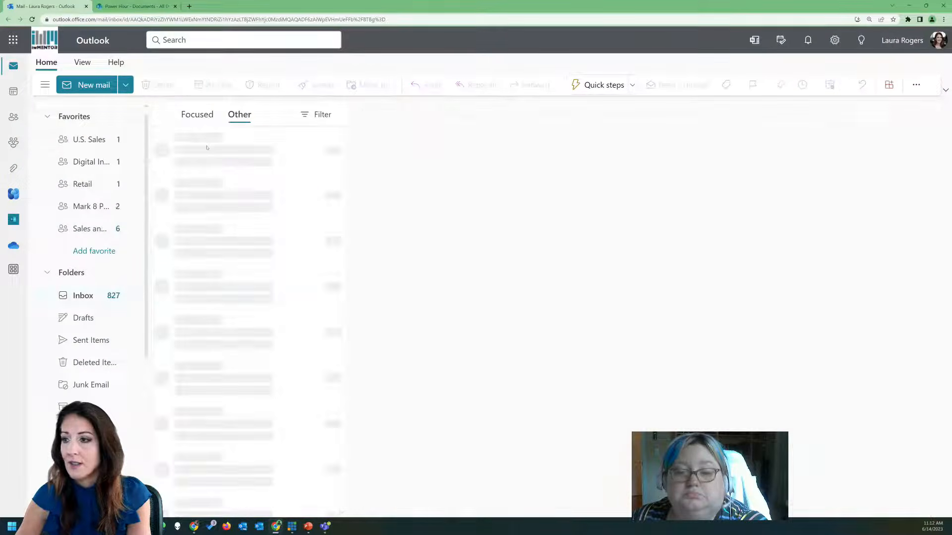
left_click(218, 152)
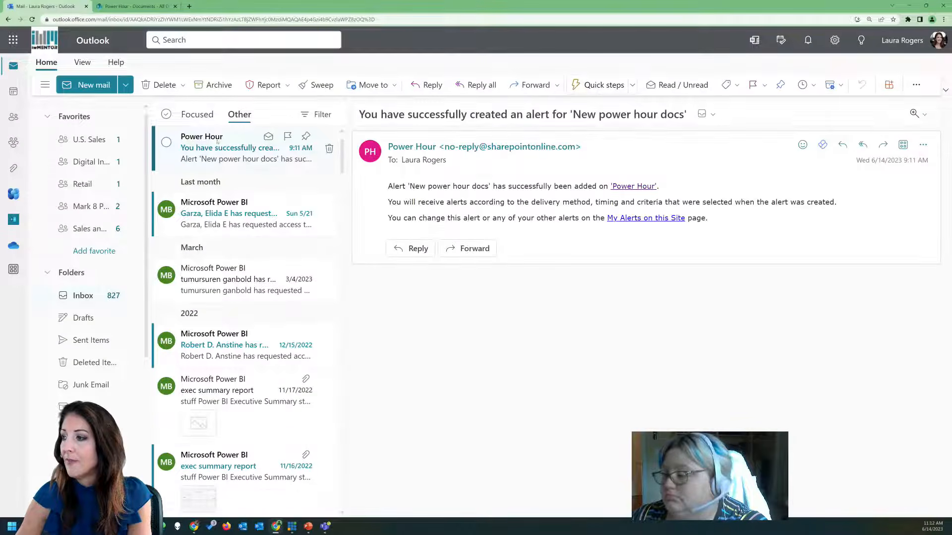
double_click(214, 147)
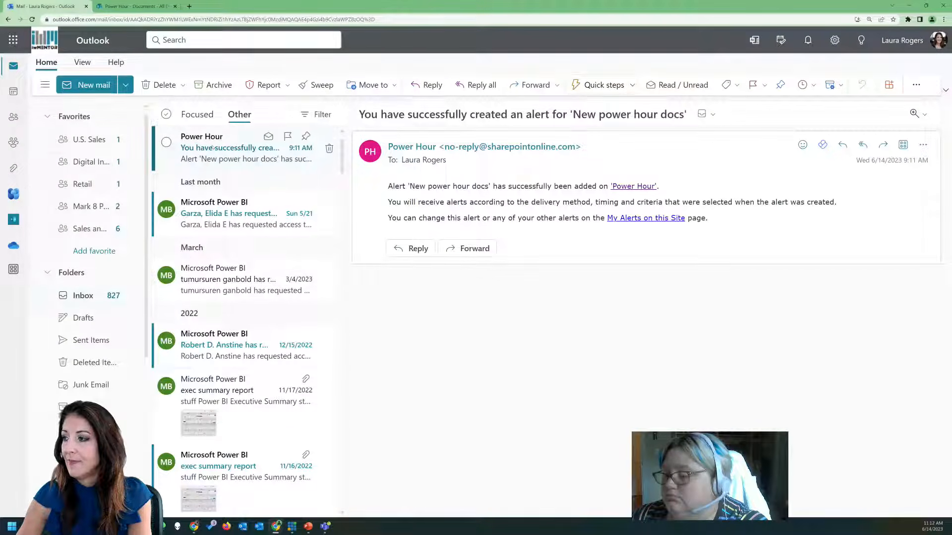
left_click_drag(236, 17, 404, 90)
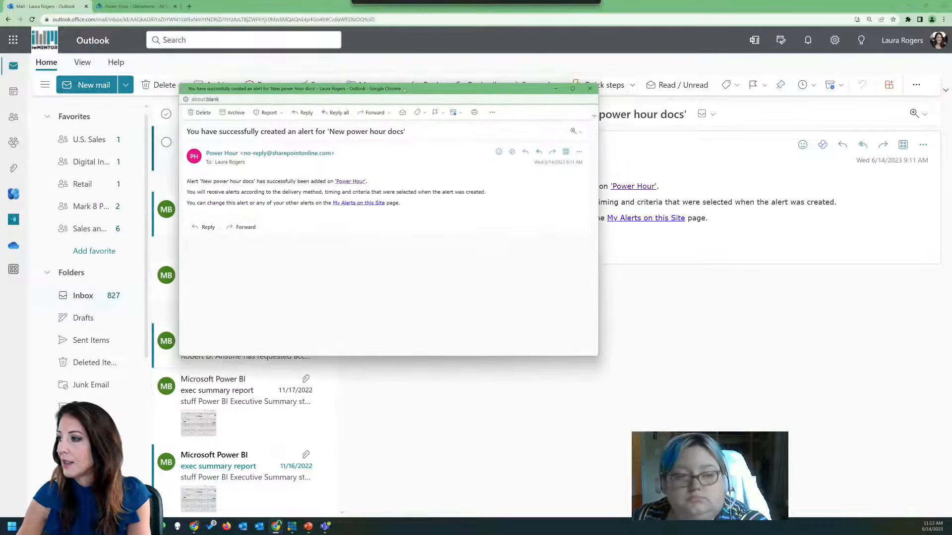
left_click(589, 88)
left_click(944, 19)
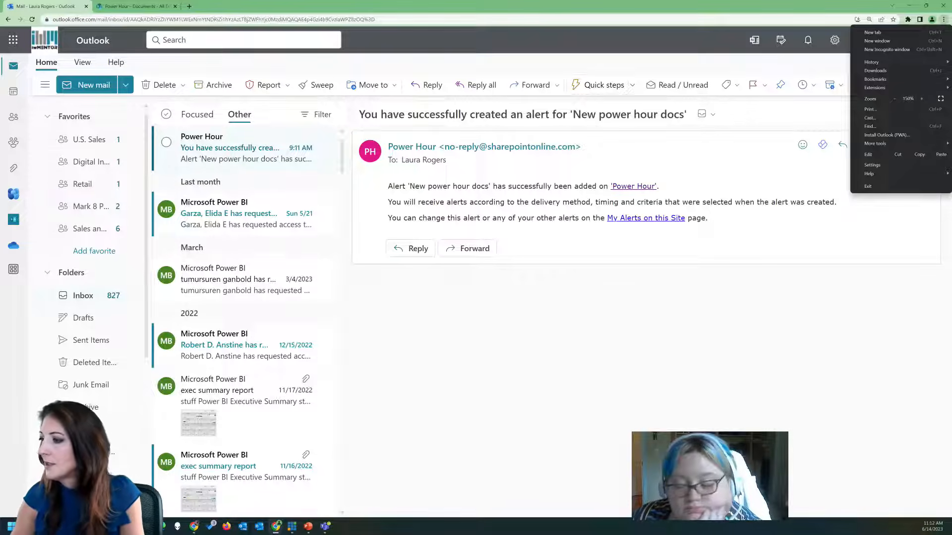
left_click(236, 166)
double_click(236, 158)
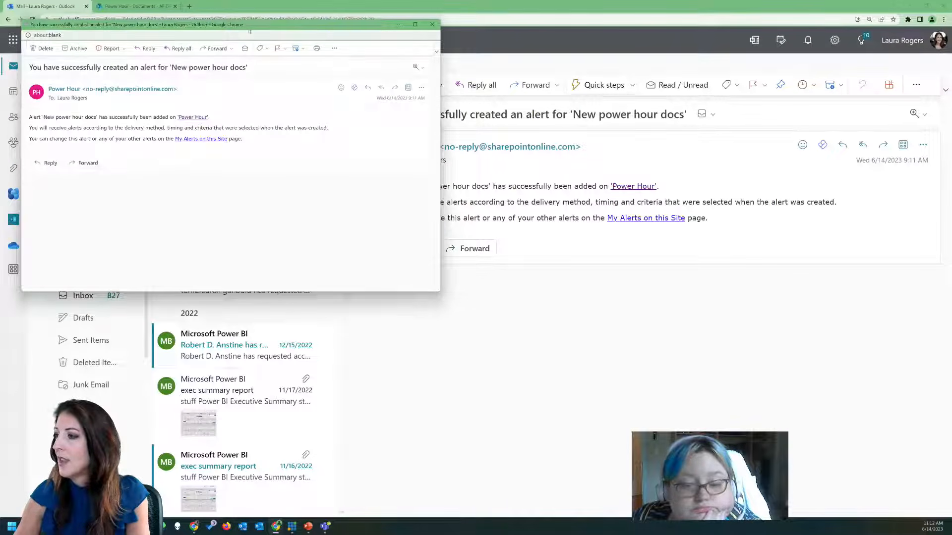
left_click_drag(235, 25, 442, 78)
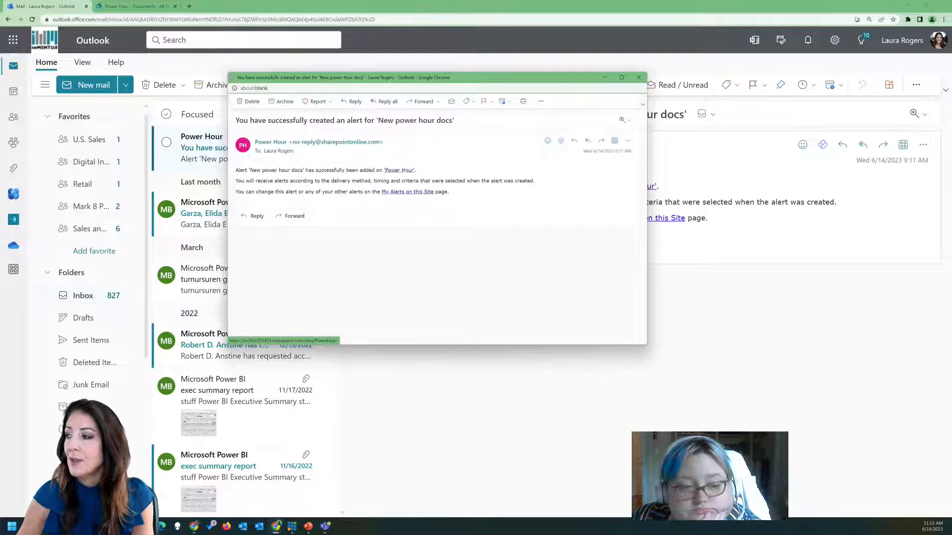
Follow the message's link to My Alerts on this Site, review the "my work" alert's settings and close it without saving
left_click(404, 193)
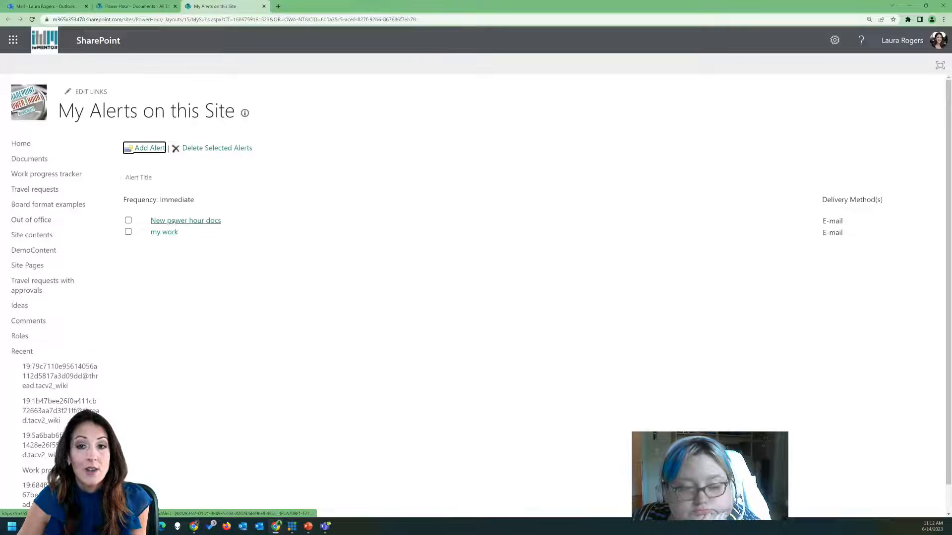
left_click(165, 232)
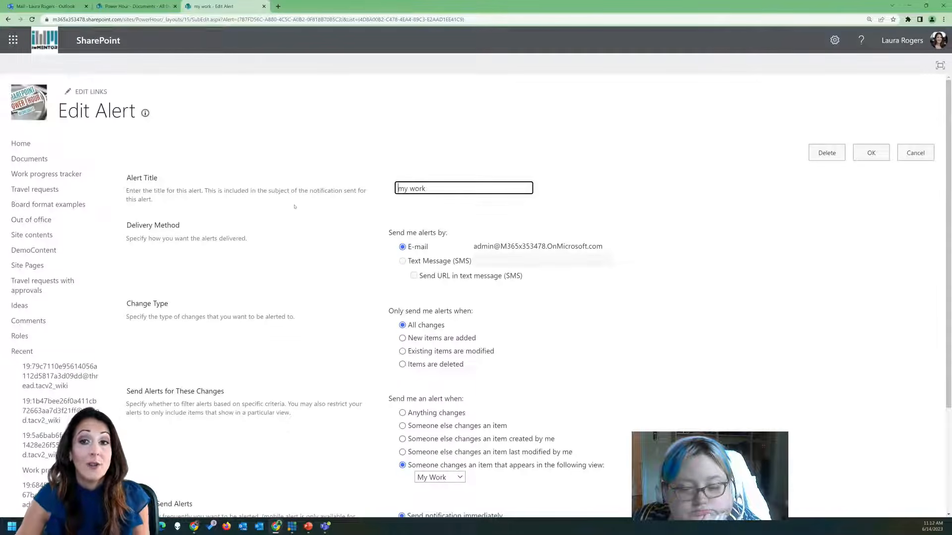
scroll(312, 212, "down", 3)
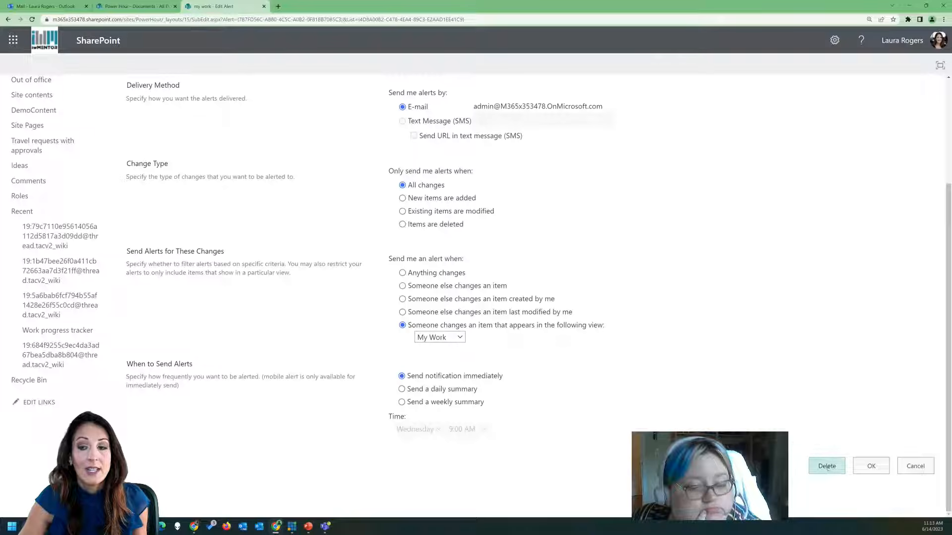
left_click(915, 466)
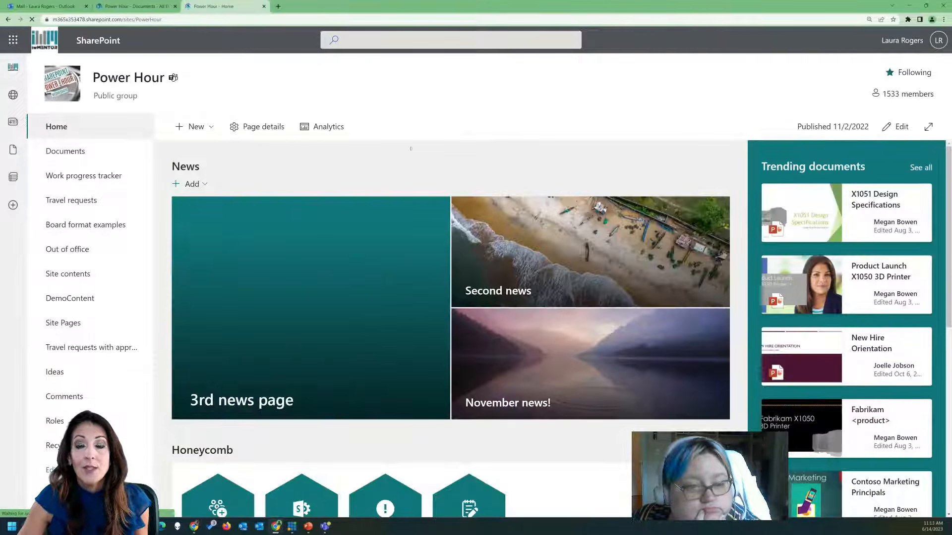
Return to the Power Hour Documents library in SharePoint and upload Client Intake Form.docx
left_click(66, 5)
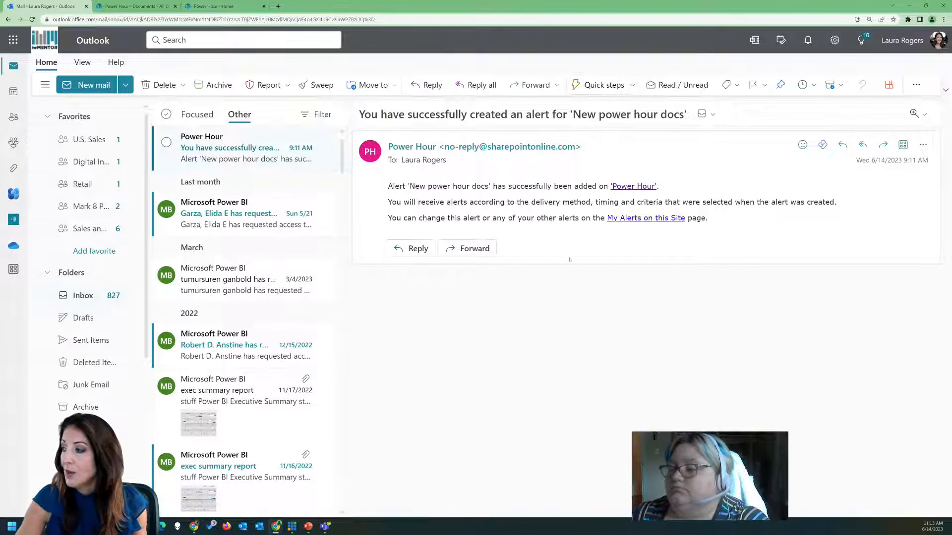
left_click(133, 6)
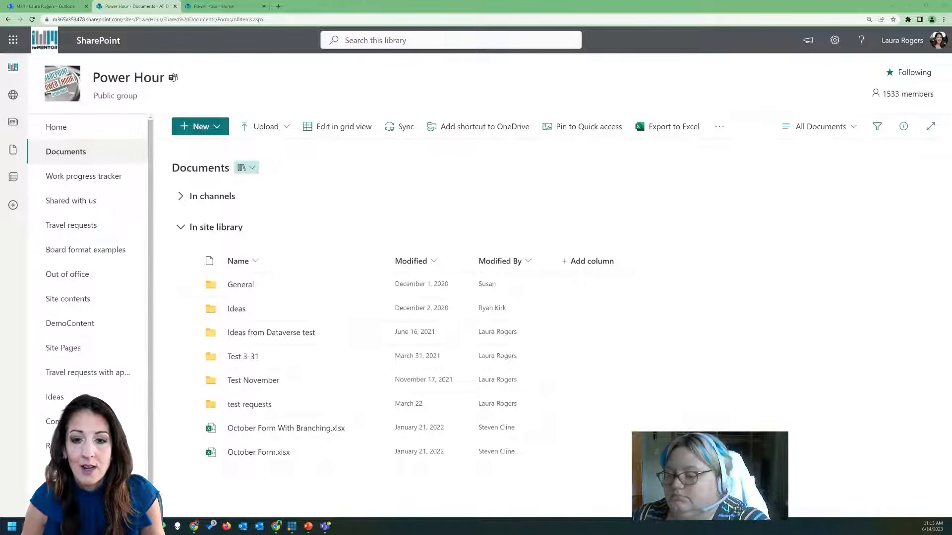
left_click_drag(358, 531, 557, 474)
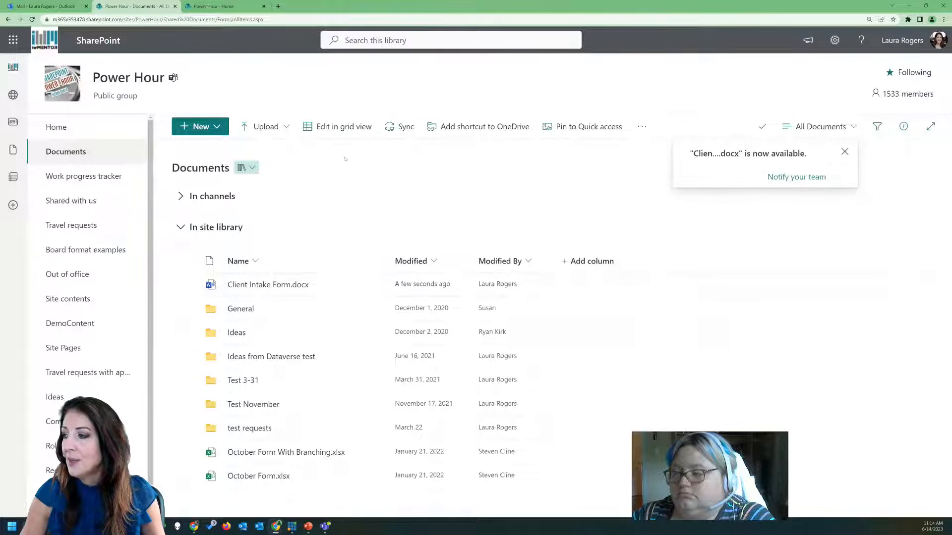
Switch to Outlook, reload the inbox and check the Other messages for an alert about the uploaded document
left_click(37, 3)
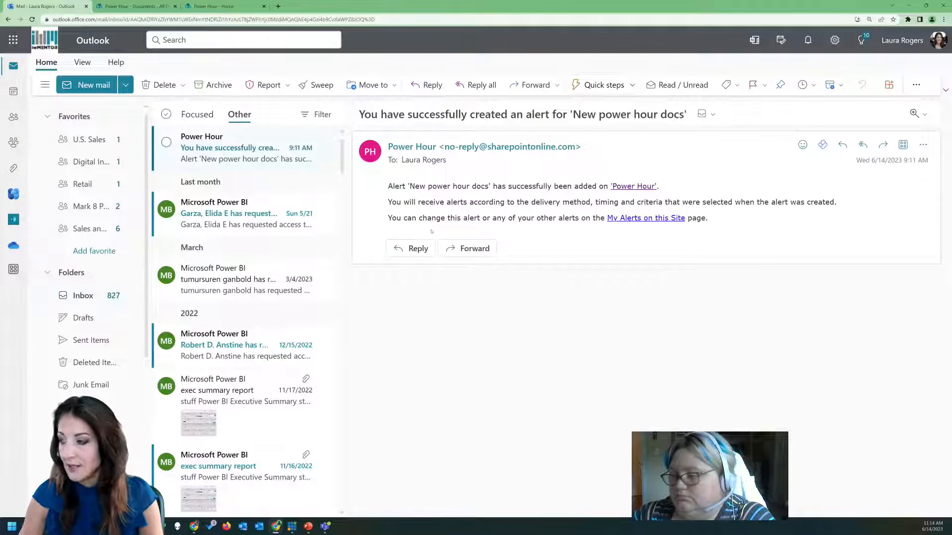
key("F5")
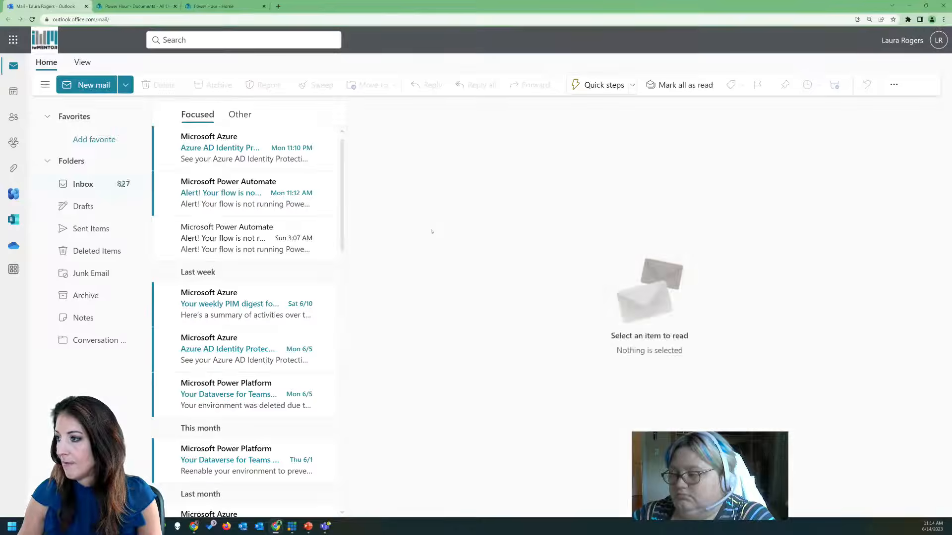
left_click(229, 119)
left_click(233, 148)
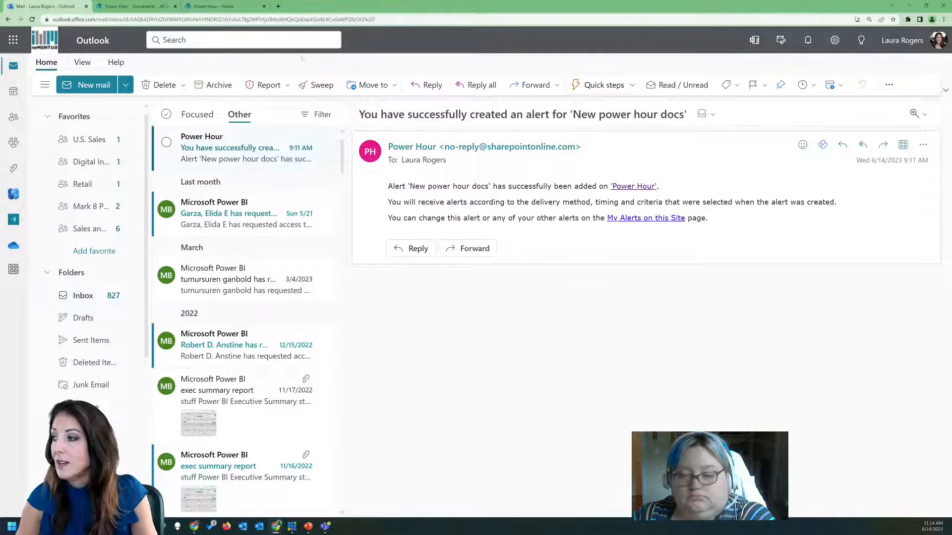
Return to SharePoint and open the Work progress tracker list in the All Items view
left_click(131, 6)
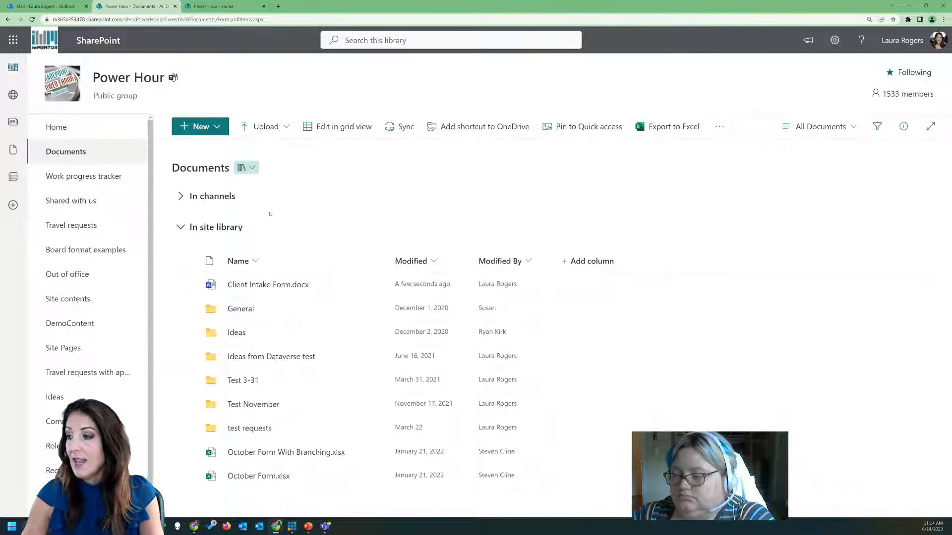
left_click(97, 176)
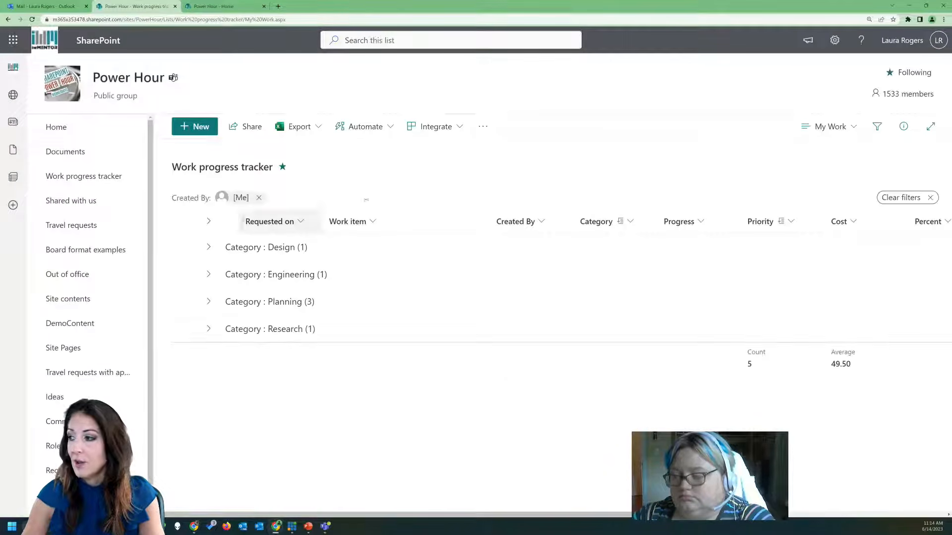
left_click(828, 126)
left_click(829, 230)
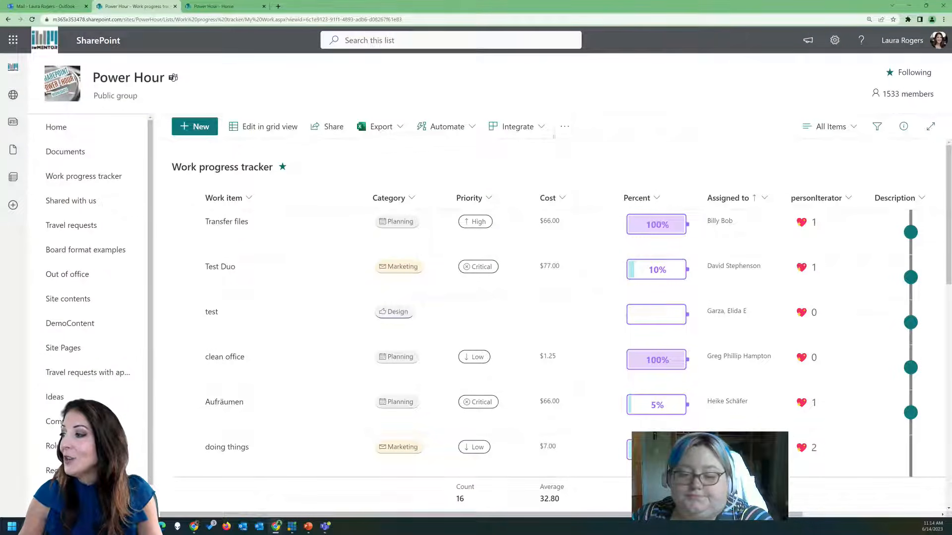
Start a new alert on the Work progress tracker list, limited to someone else changing an item last modified by me
left_click(560, 129)
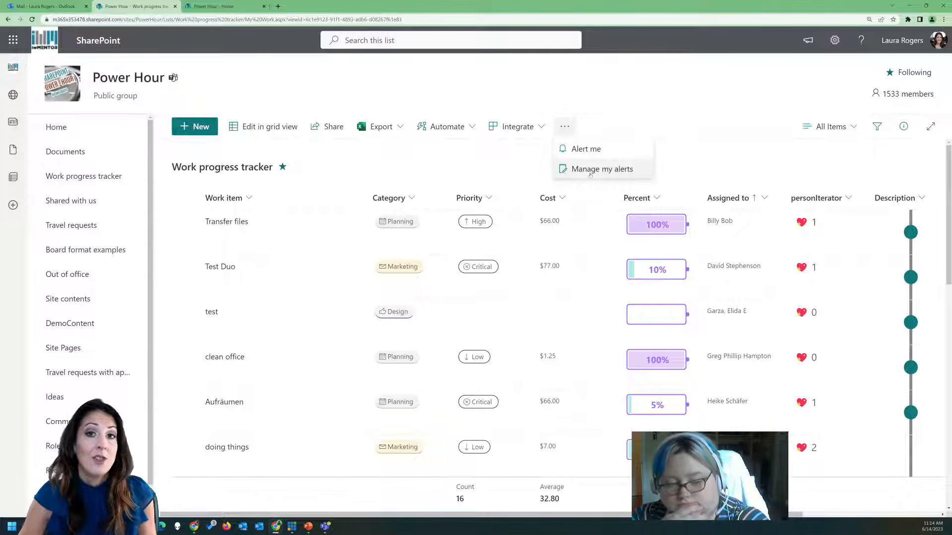
left_click(582, 150)
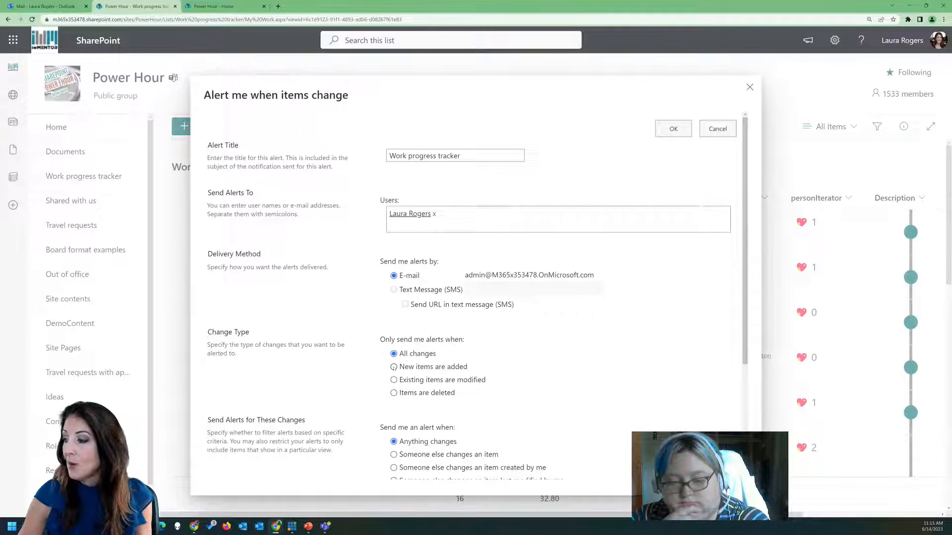
scroll(564, 340, "down", 1)
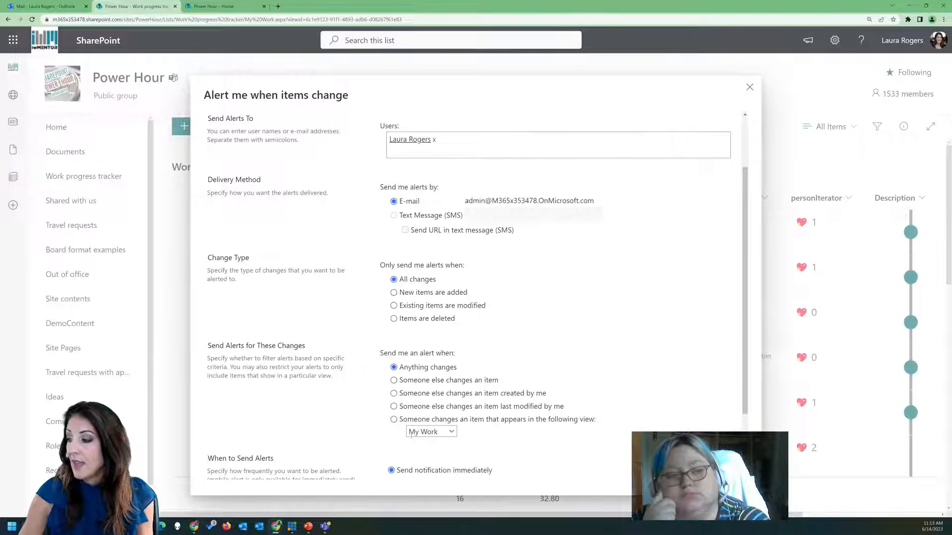
left_click(394, 407)
scroll(393, 407, "down", 2)
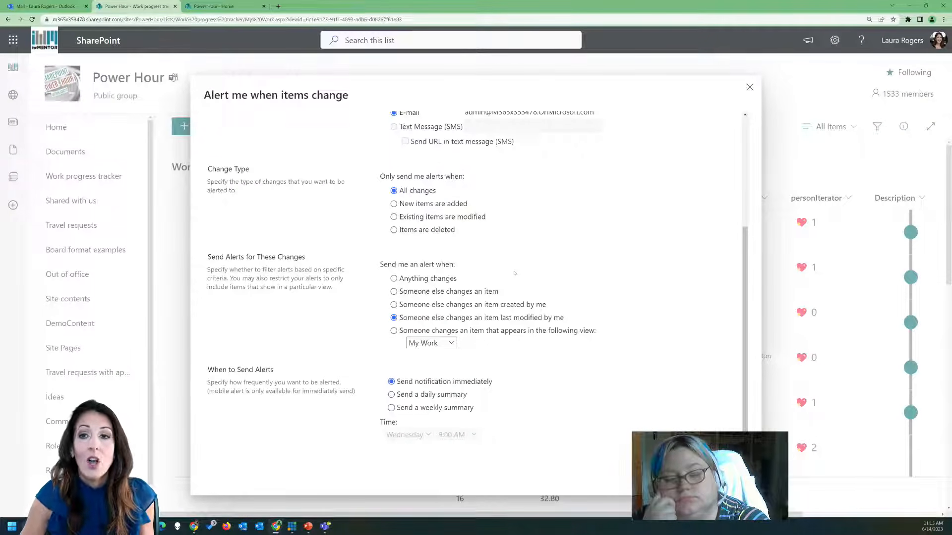
scroll(404, 181, "up", 4)
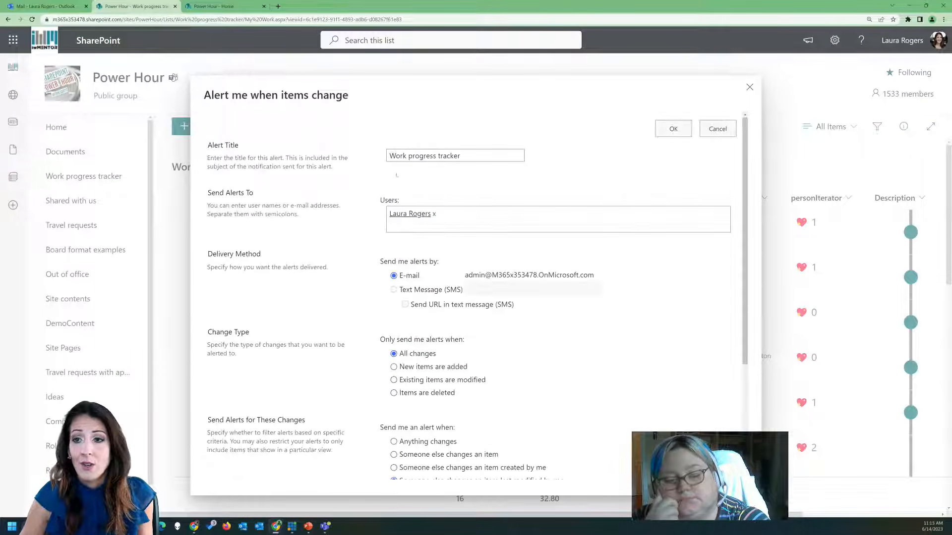
Extend the alert's title to "Work progress tracker modifications"
left_click(475, 157)
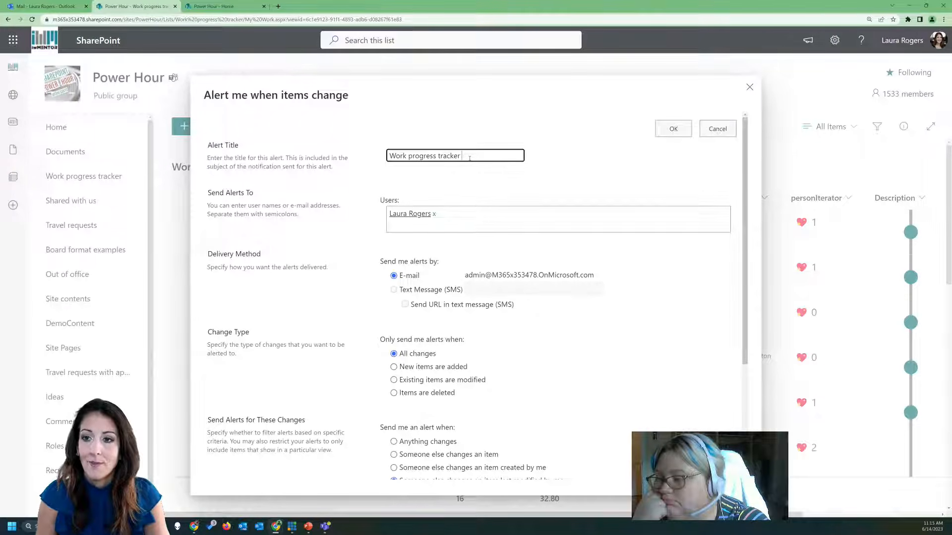
type("modifications")
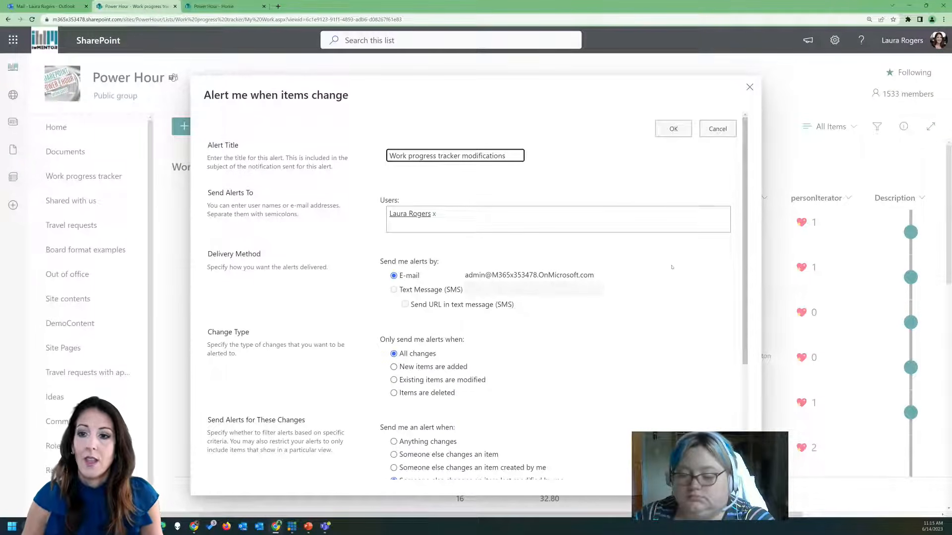
scroll(627, 310, "down", 3)
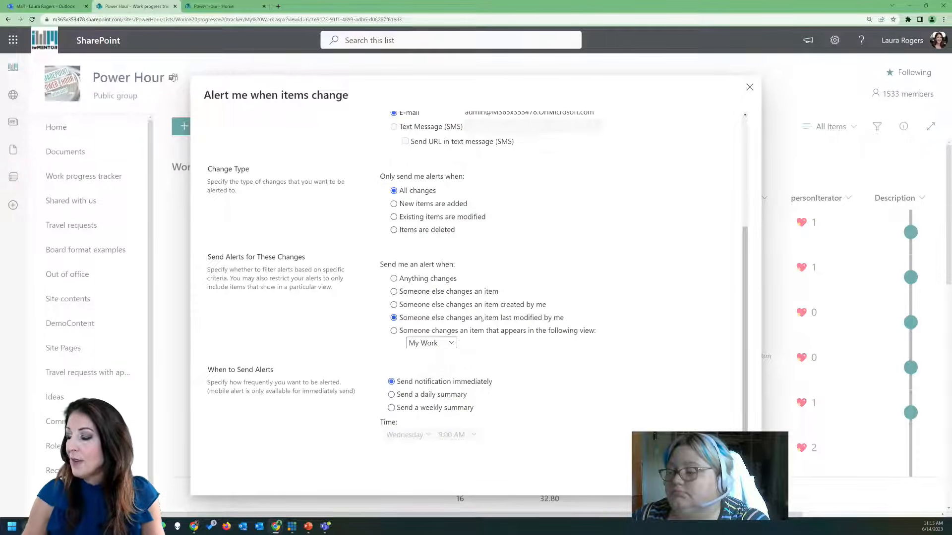
Try limiting the alert to items in the My Work view, checking the available views, and return to items last modified by me
left_click(428, 345)
left_click(445, 343)
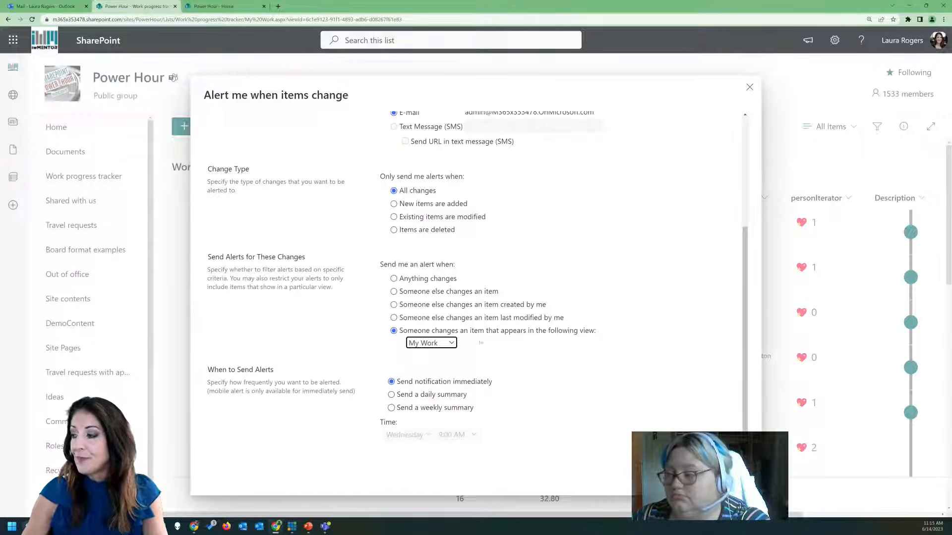
left_click(433, 344)
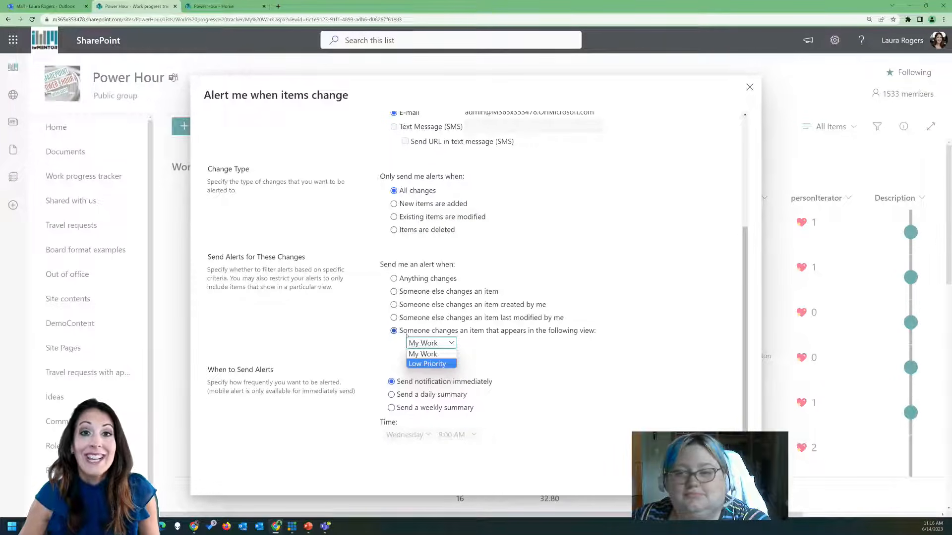
key("Up")
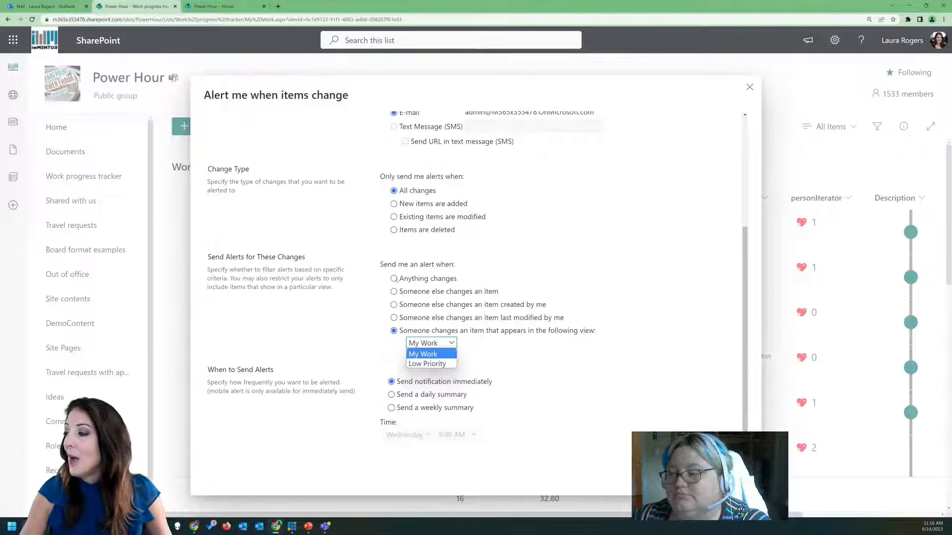
left_click(394, 317)
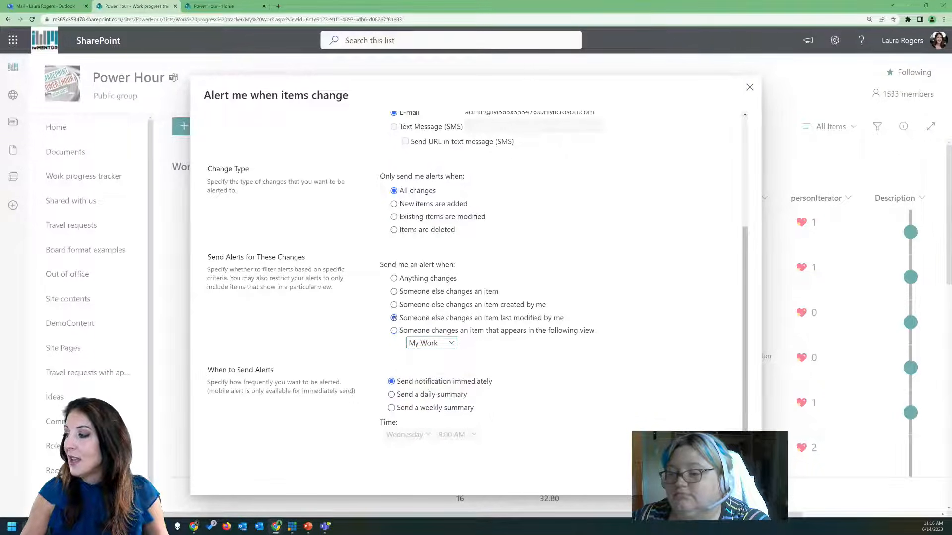
Set the alert to send when someone else changes an item, and save it
left_click(393, 292)
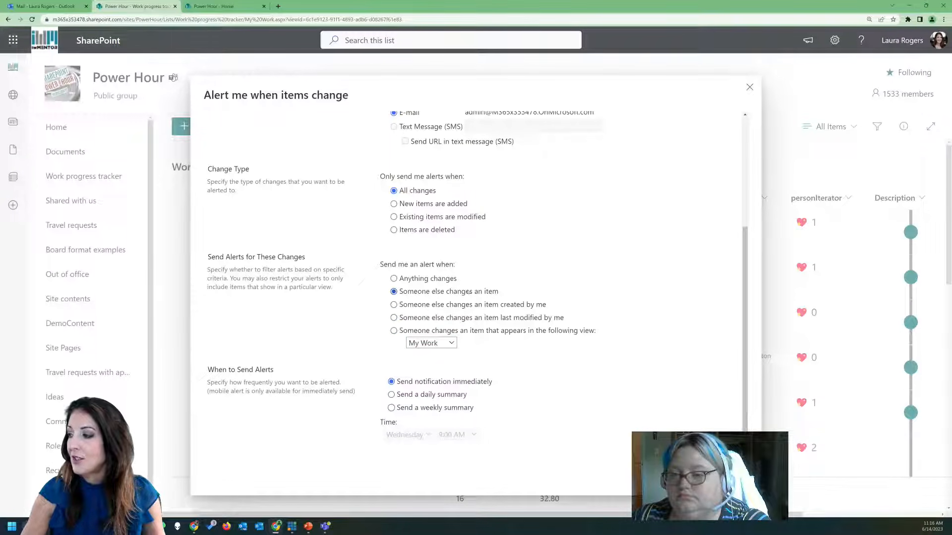
left_click(659, 461)
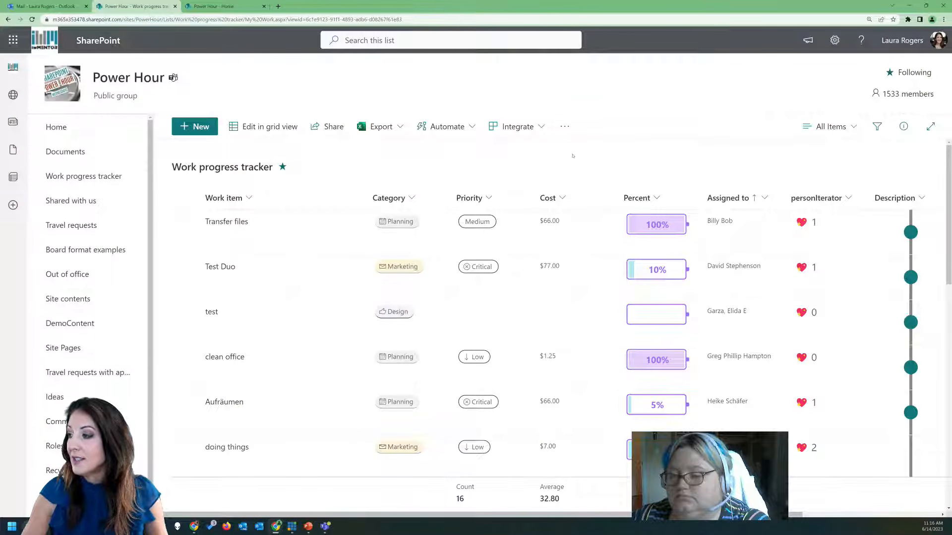
Open the page for managing my alerts on this site from the Work progress tracker list
left_click(565, 127)
left_click(593, 170)
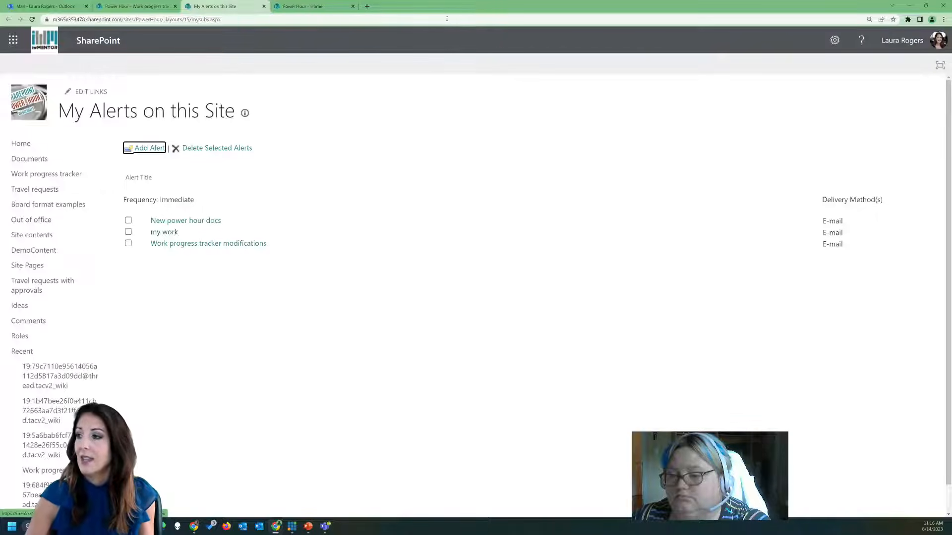
Switch to Outlook, reload the inbox and show the Other messages
key("ctrl+1")
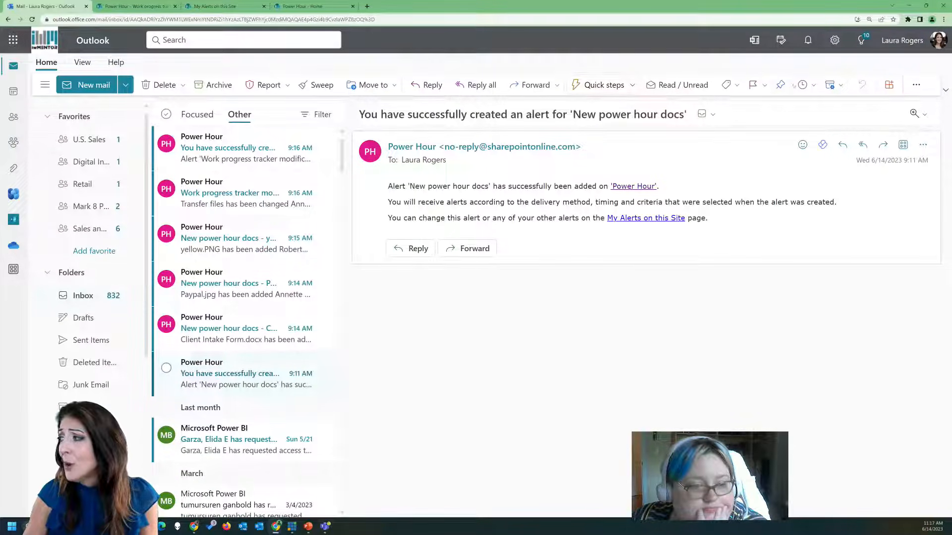
left_click(833, 85)
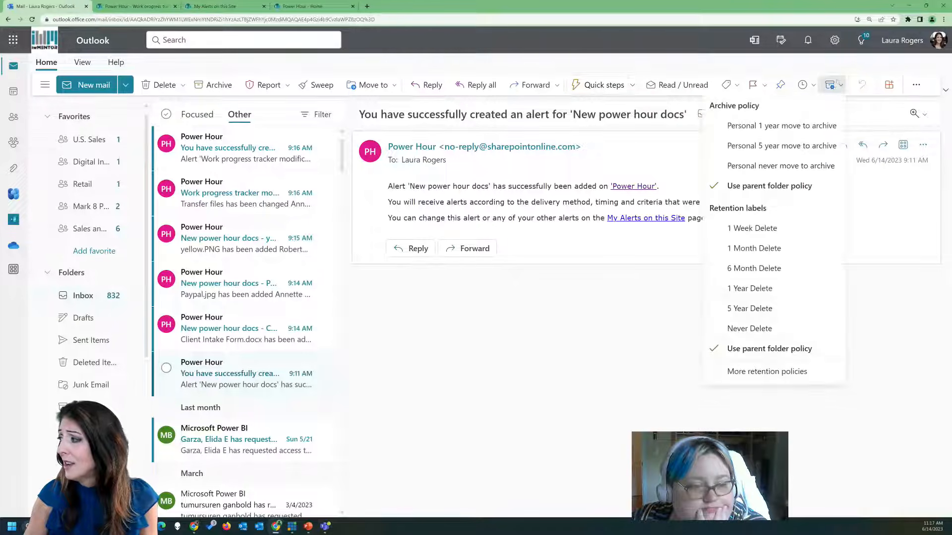
left_click(702, 65)
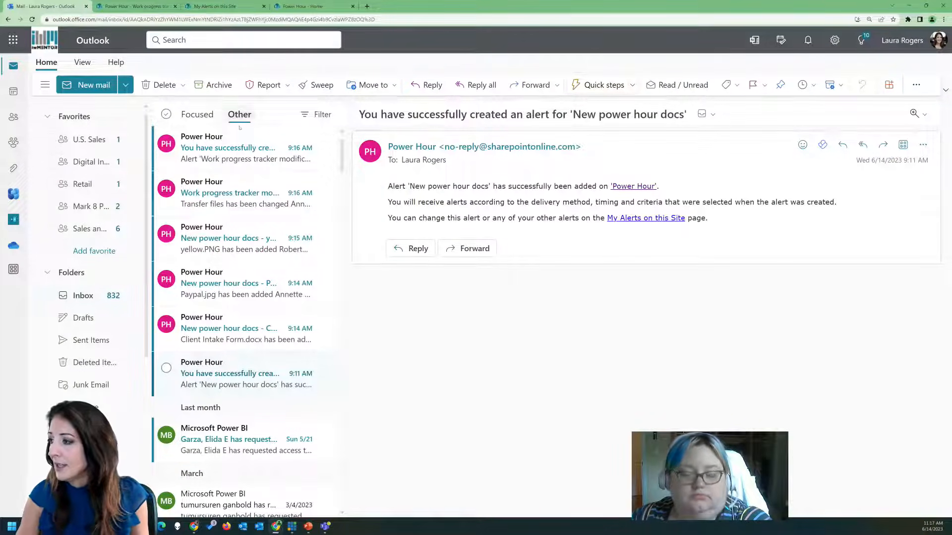
key("F5")
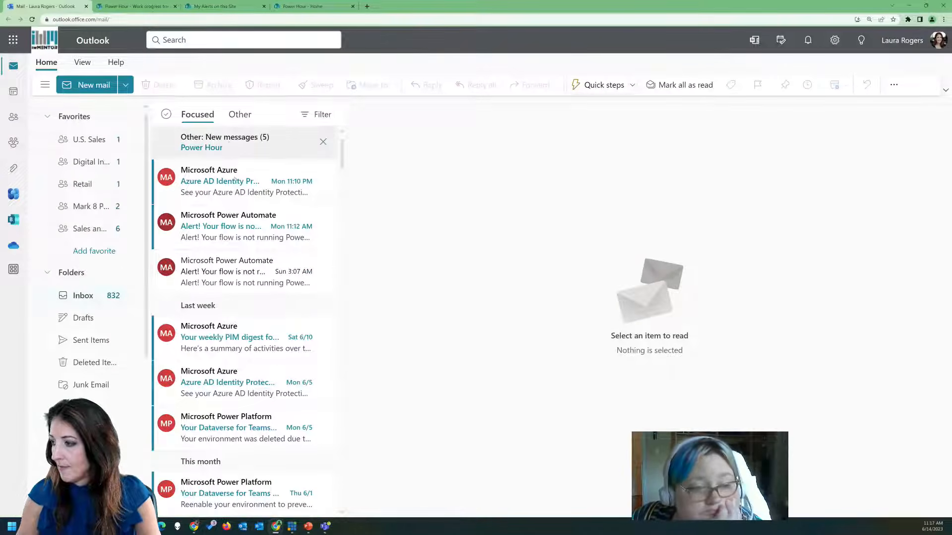
left_click(239, 233)
left_click(239, 114)
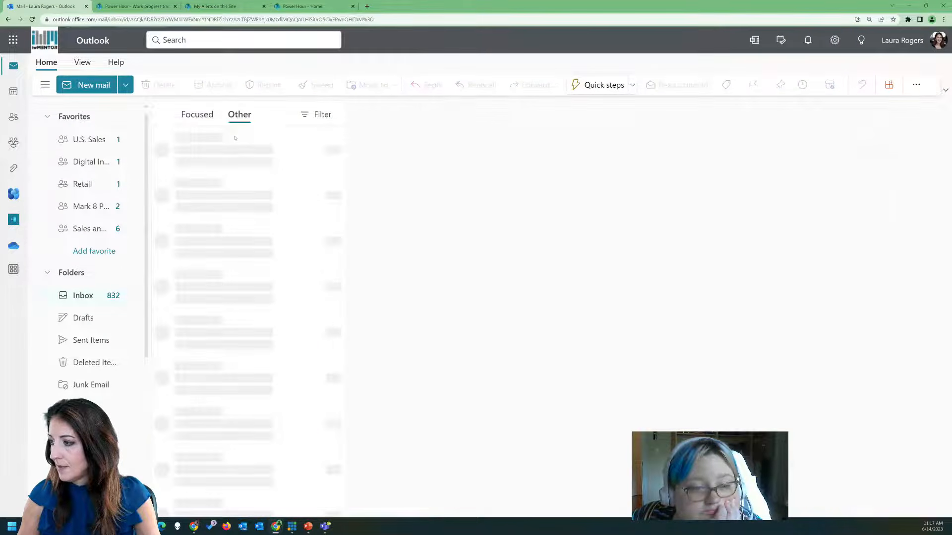
Read the two alert confirmations and the new-document alerts for Client Intake Form.docx, Paypal.jpg and yellow.PNG
left_click(222, 159)
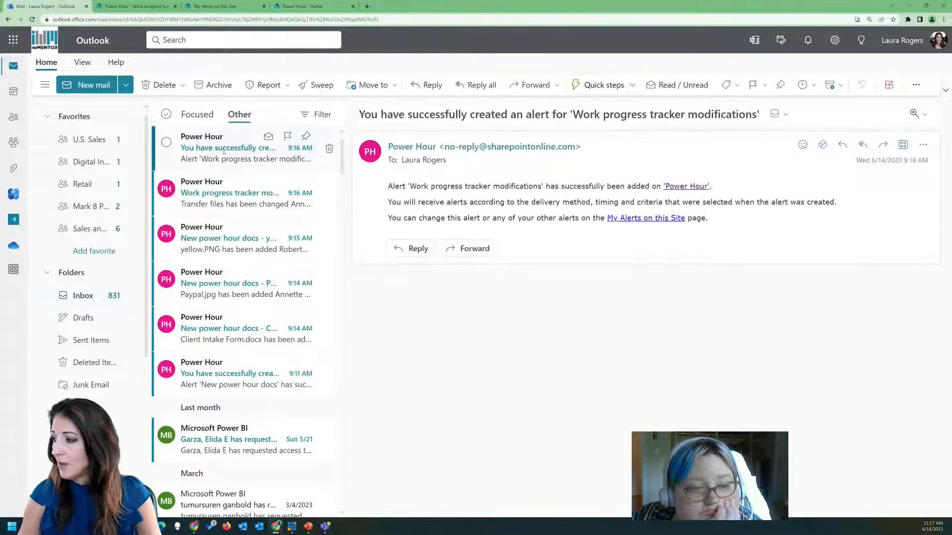
left_click(218, 365)
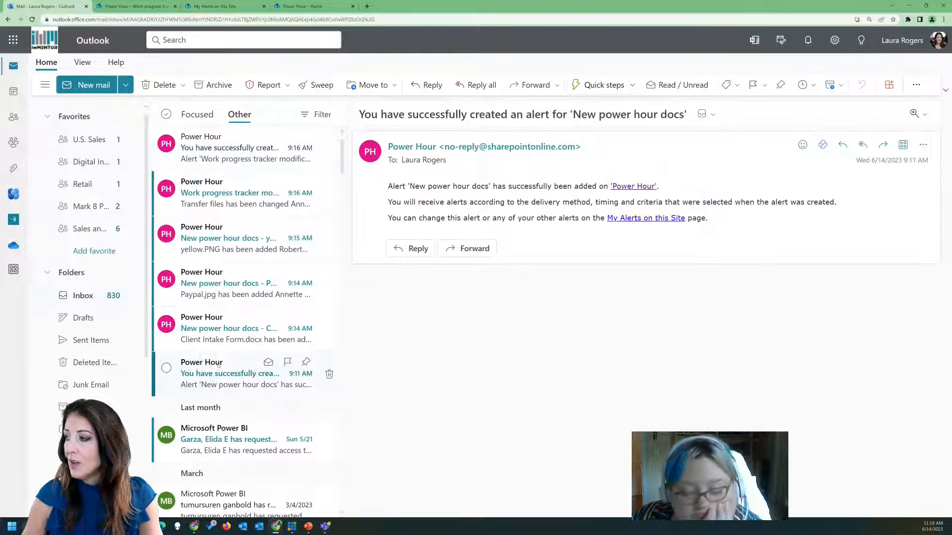
left_click(217, 334)
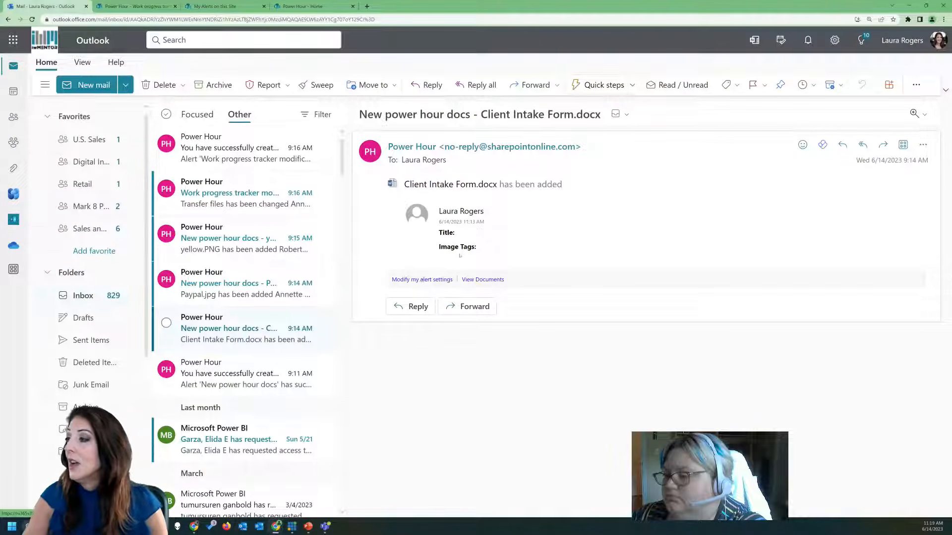
left_click(217, 294)
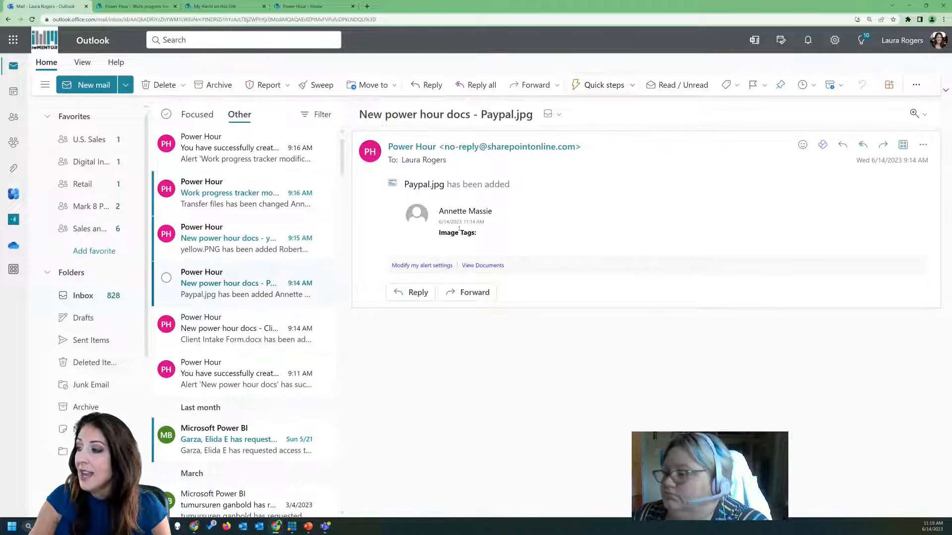
left_click(223, 243)
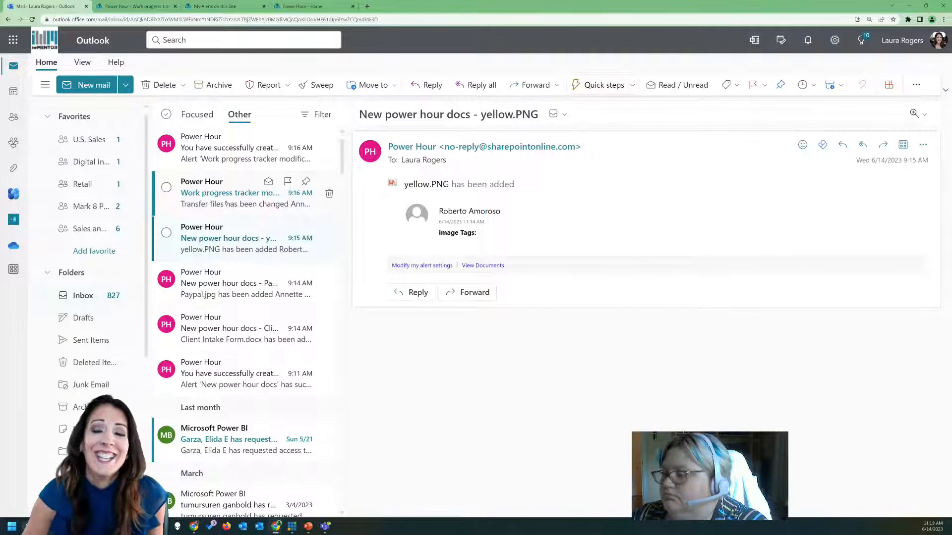
Read the Transfer files modification alert, open it in a separate window and close that window
left_click(226, 203)
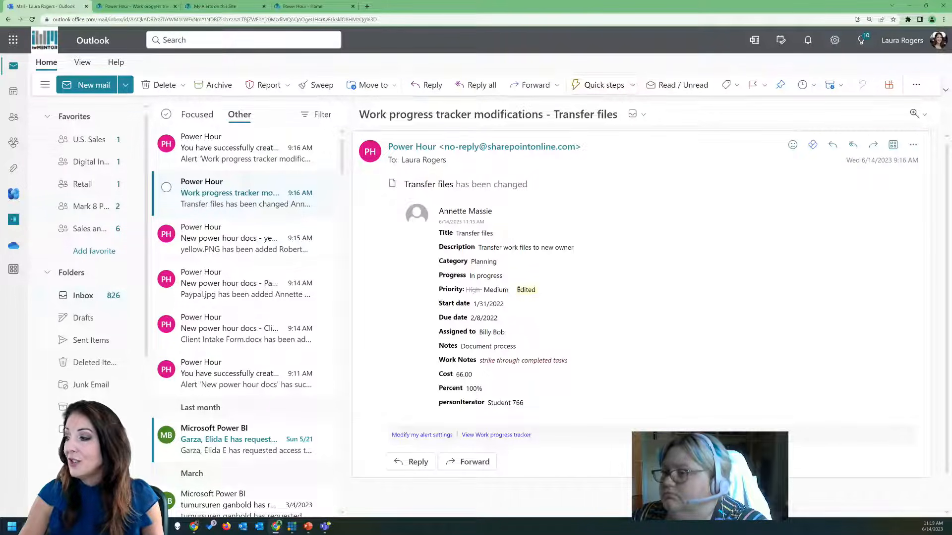
double_click(235, 193)
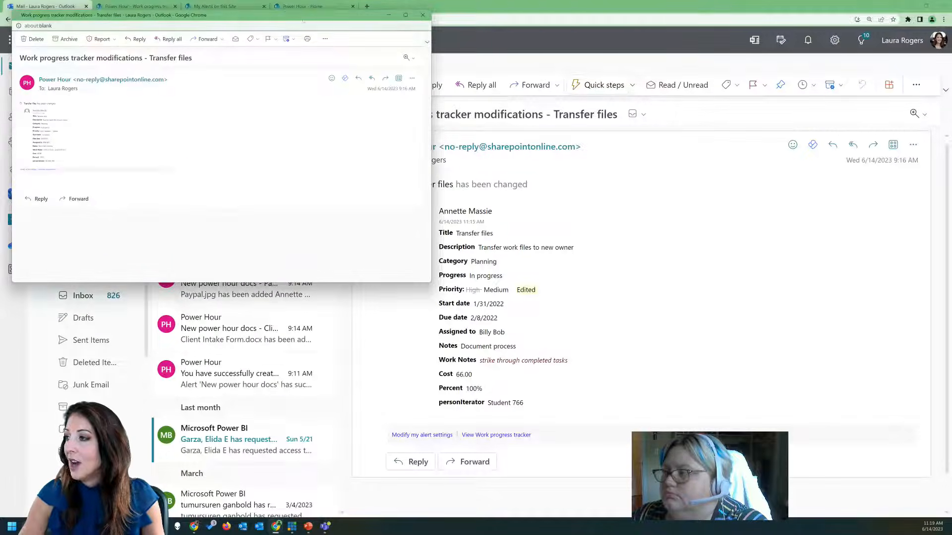
left_click_drag(298, 18, 478, 74)
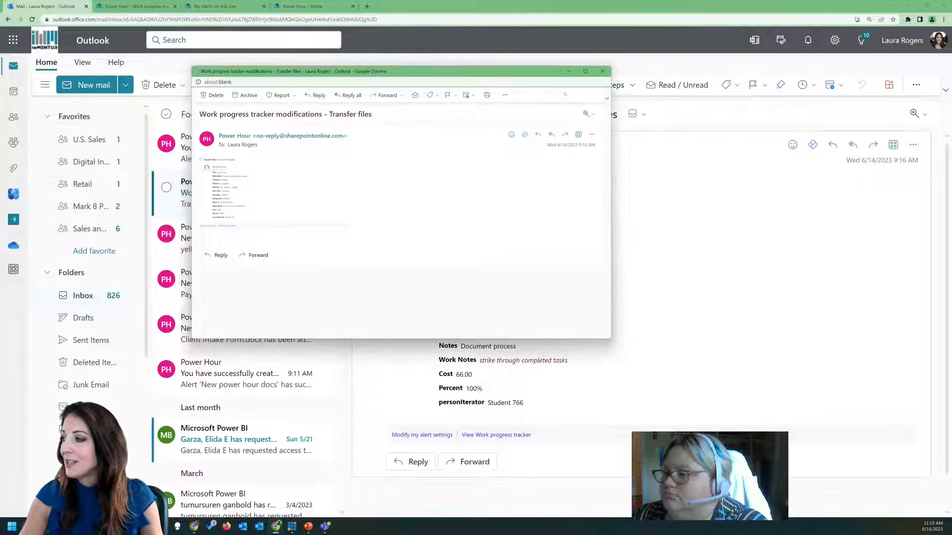
left_click(603, 71)
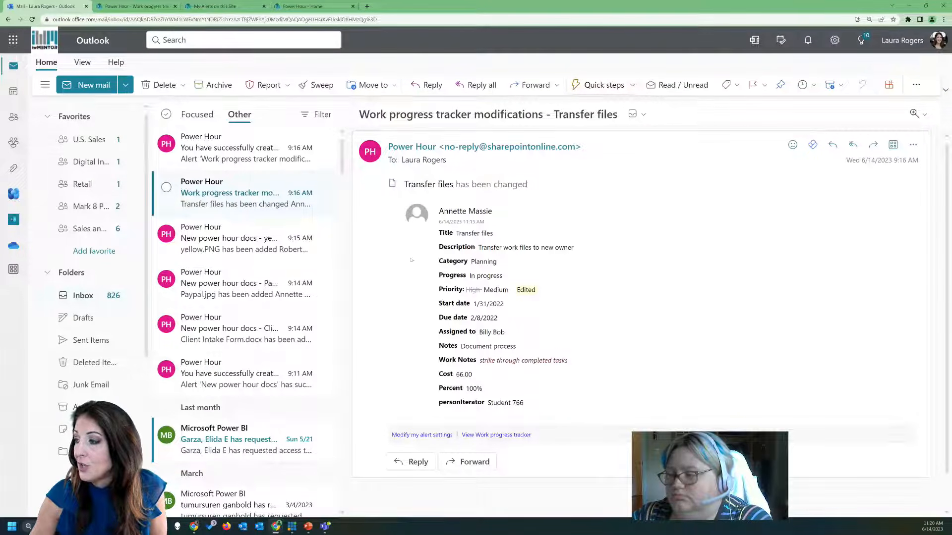
Compare the Work progress tracker alert confirmation with the Transfer files modification alert
left_click(227, 160)
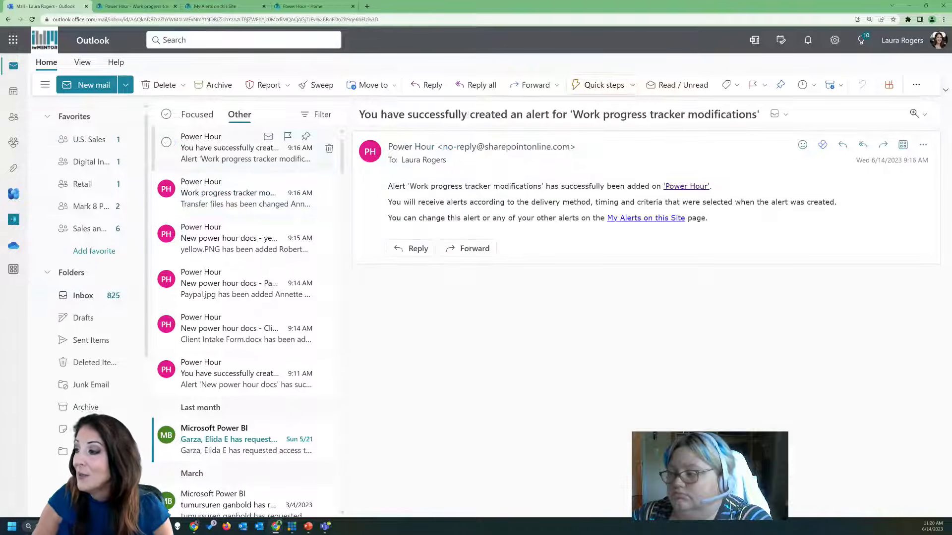
left_click(230, 199)
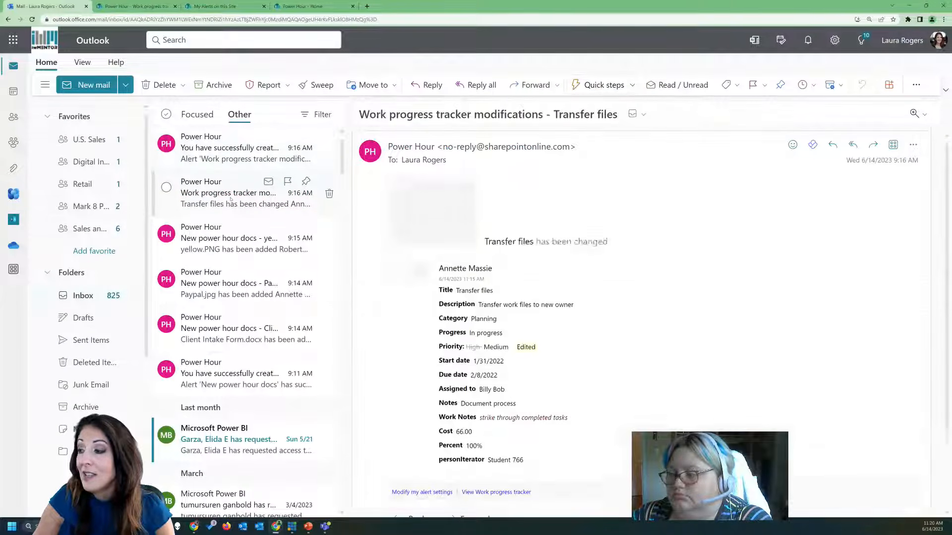
left_click(225, 165)
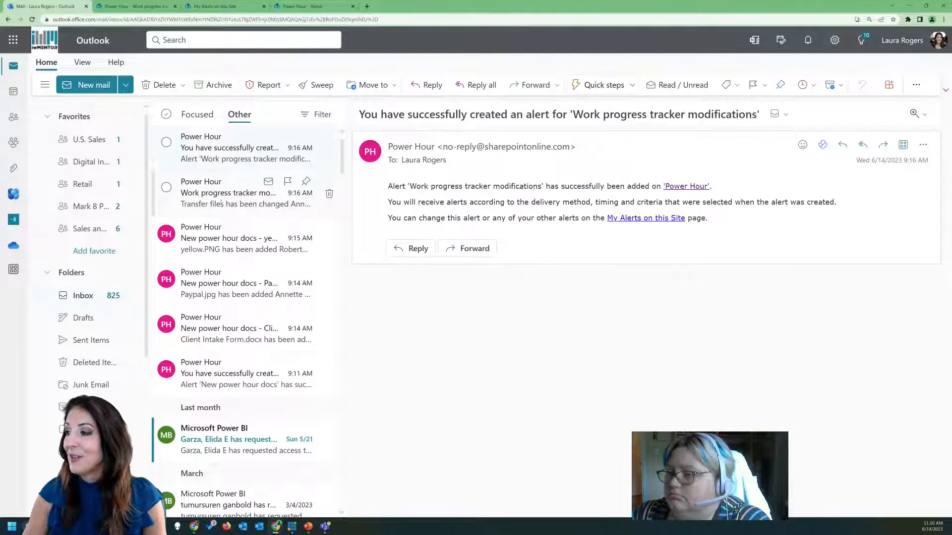
Return to SharePoint's My Alerts on this Site page and start a new alert for the Elf Progress list
left_click(215, 6)
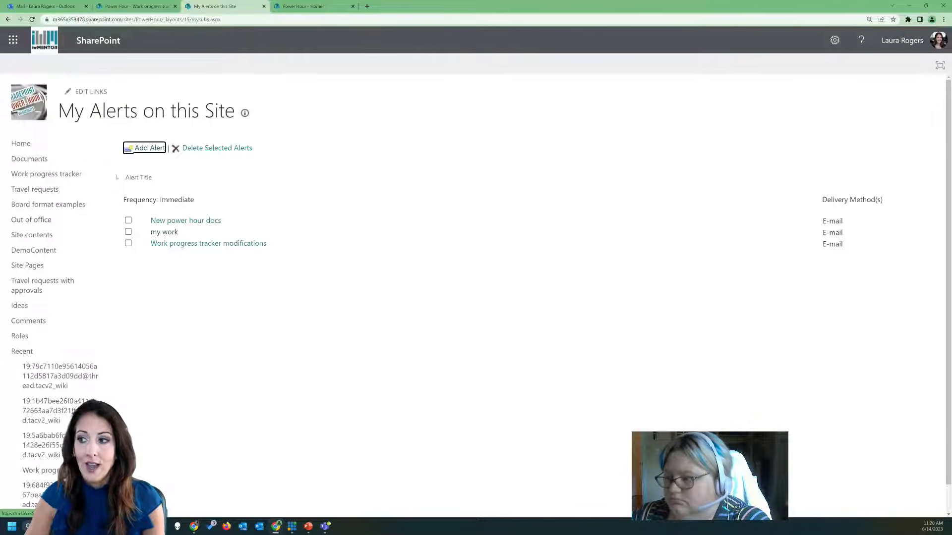
left_click(151, 149)
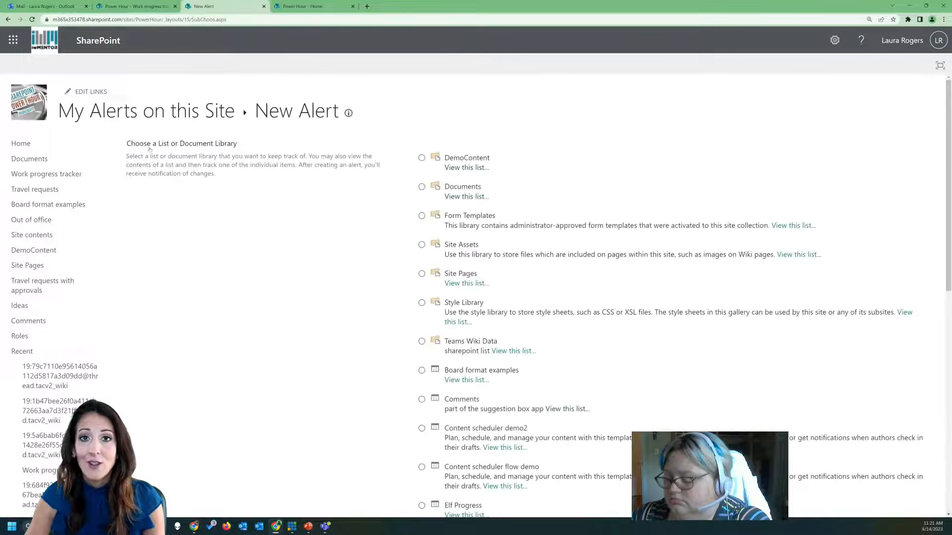
scroll(532, 345, "down", 10)
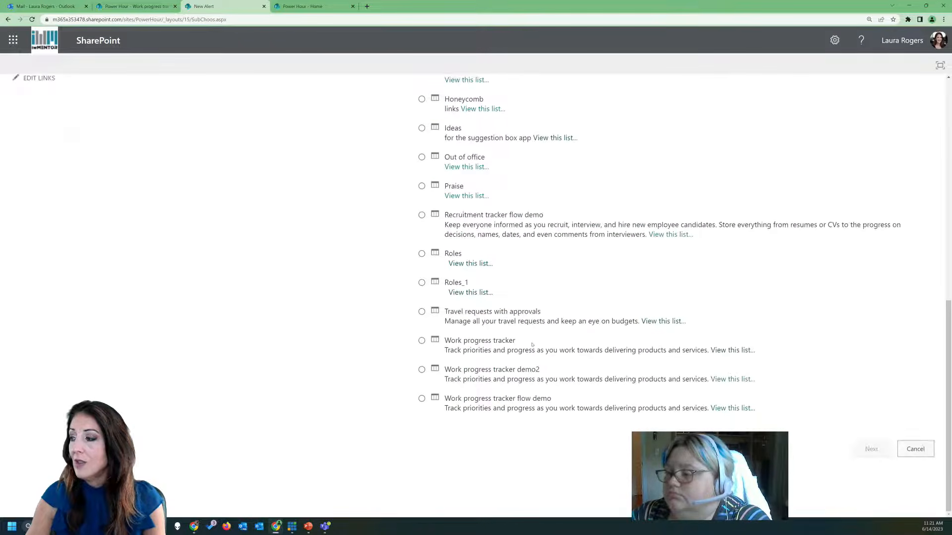
scroll(532, 345, "up", 5)
scroll(540, 254, "up", 5)
scroll(546, 260, "down", 6)
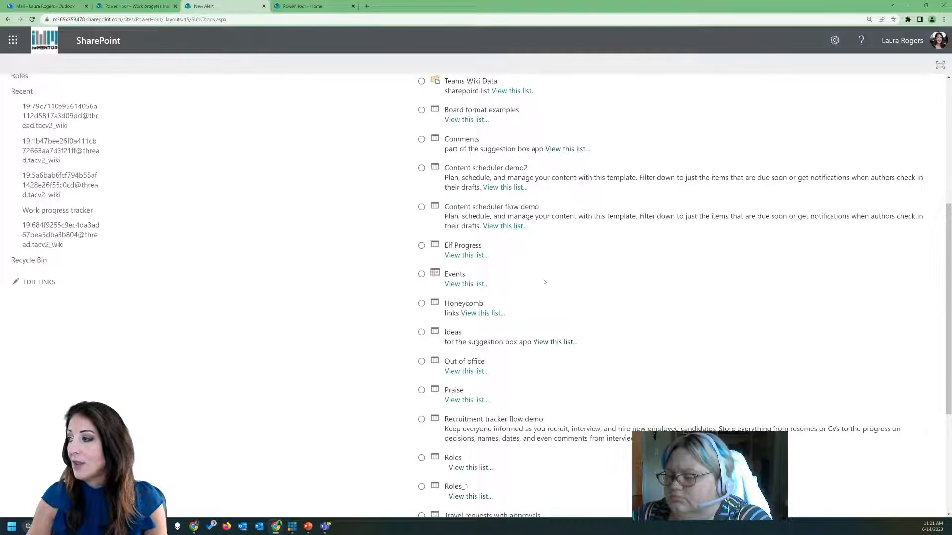
left_click(422, 246)
scroll(635, 287, "down", 5)
left_click(869, 448)
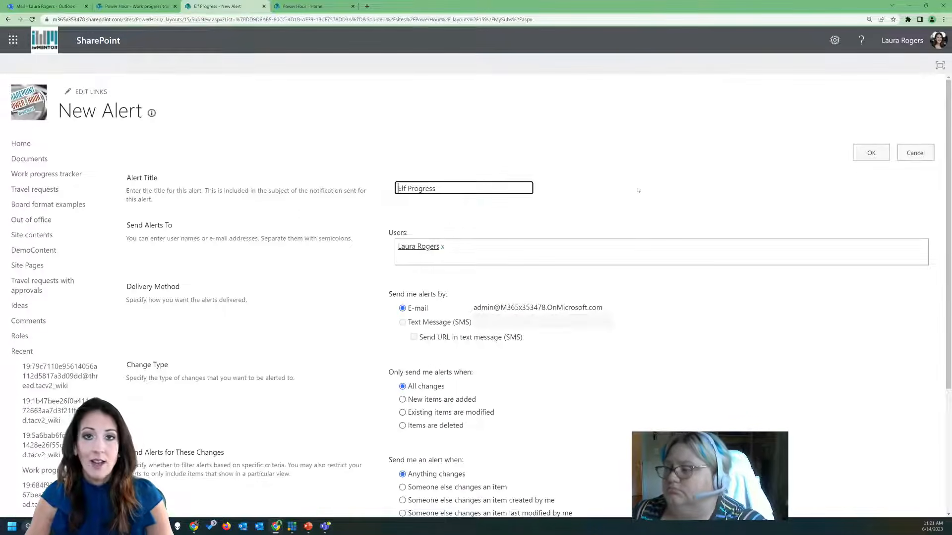
Review the Elf Progress alert's options and save it with immediate e-mail notification for all changes
scroll(638, 190, "down", 3)
scroll(639, 190, "down", 2)
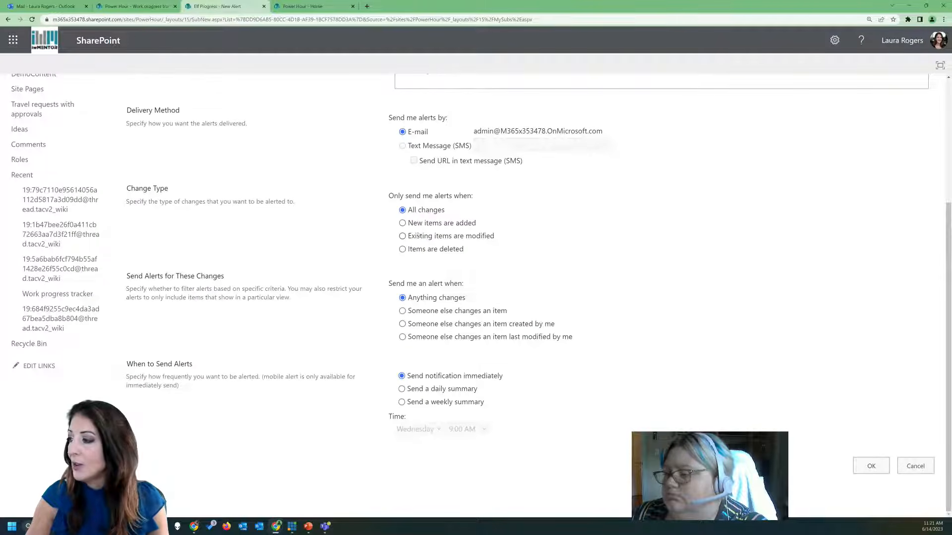
left_click(871, 467)
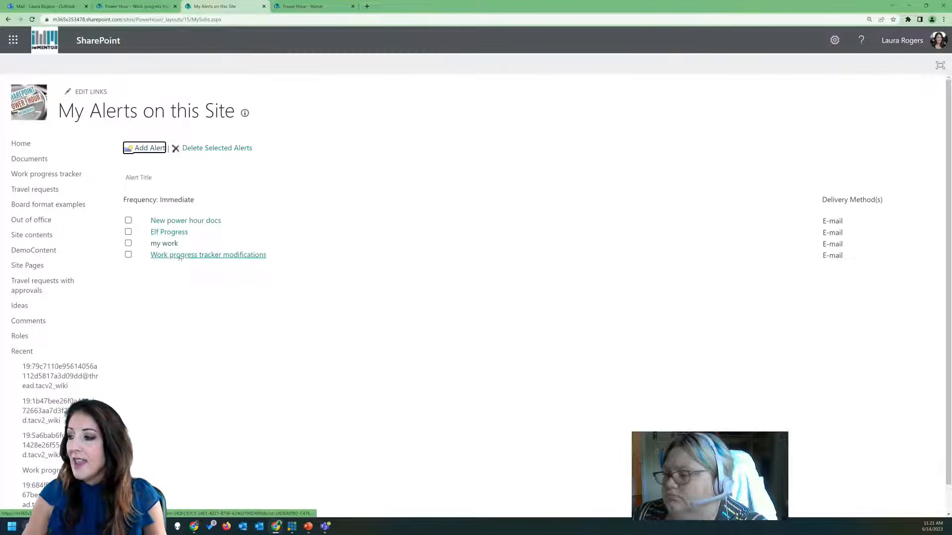
Select and deselect the Elf Progress alert, and open the my work alert to review its settings
left_click(128, 232)
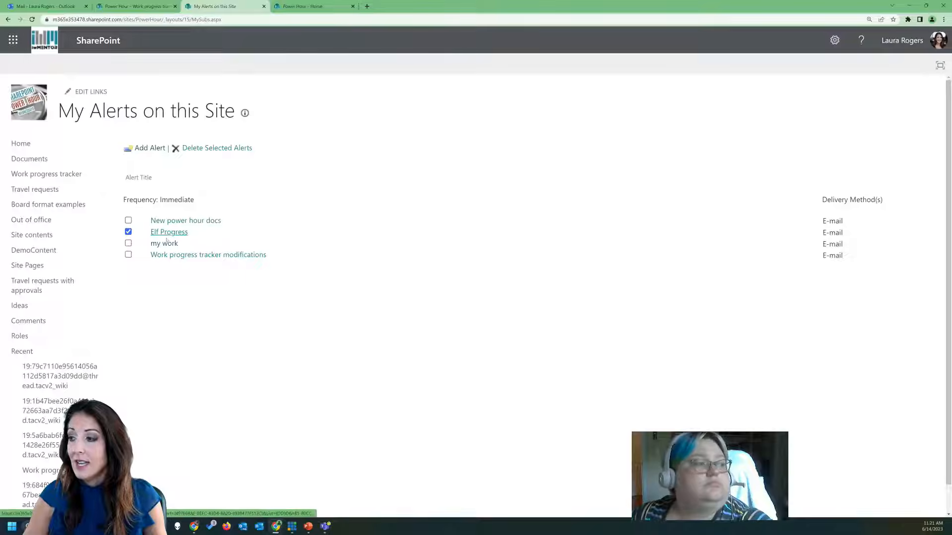
left_click(128, 232)
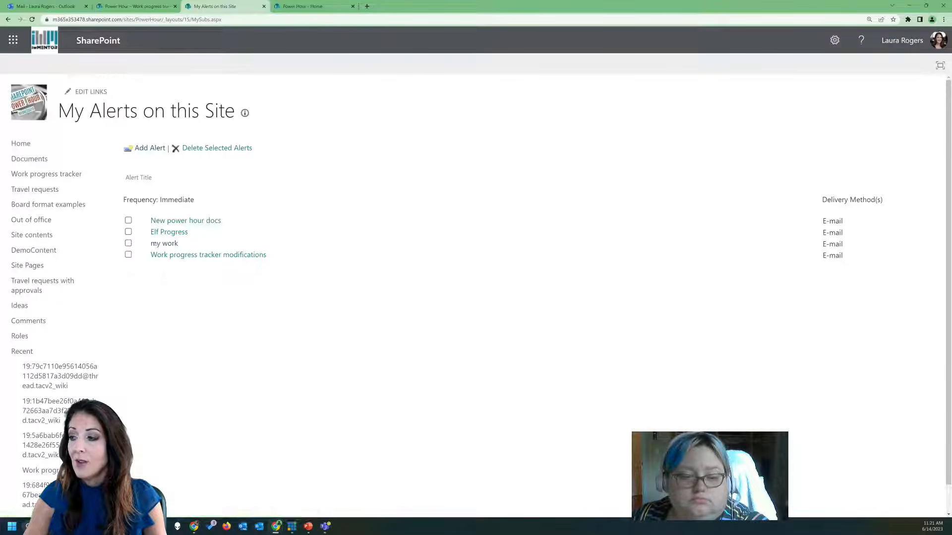
left_click(165, 244)
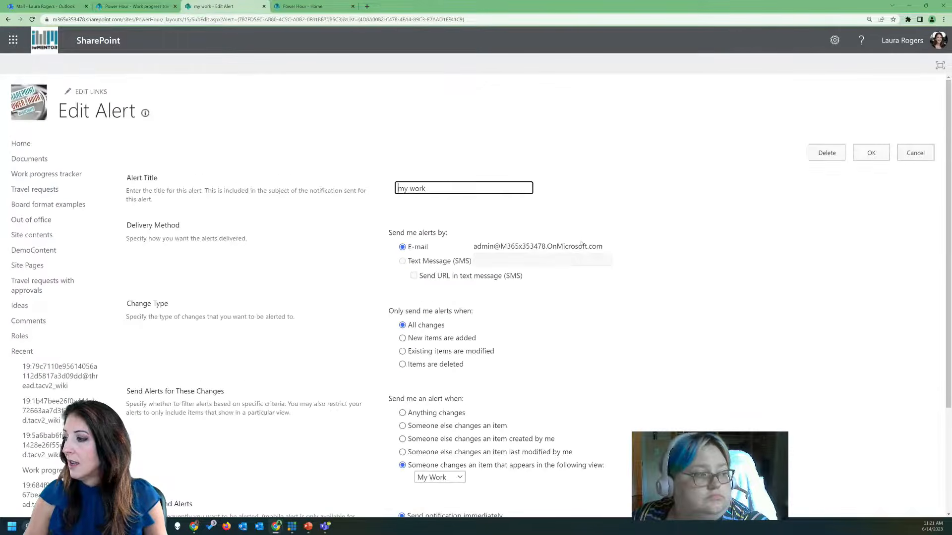
scroll(581, 242, "down", 3)
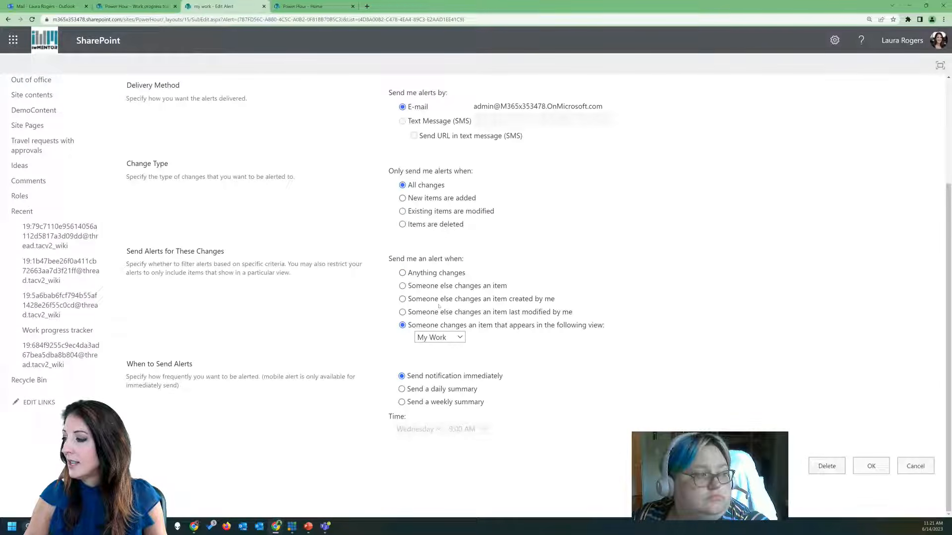
Review the my work alert's title, change type, view filter and timing, and leave its edit form without saving
scroll(327, 240, "up", 3)
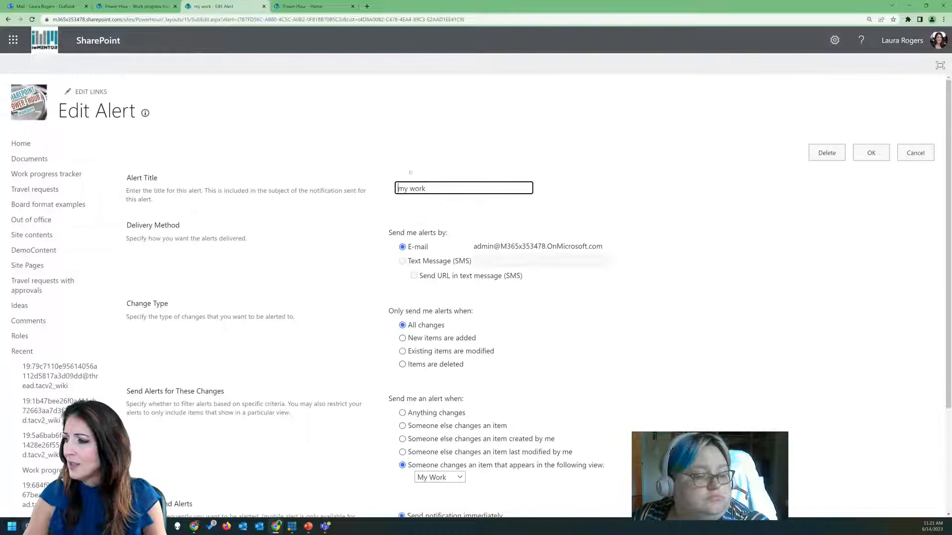
scroll(734, 262, "down", 3)
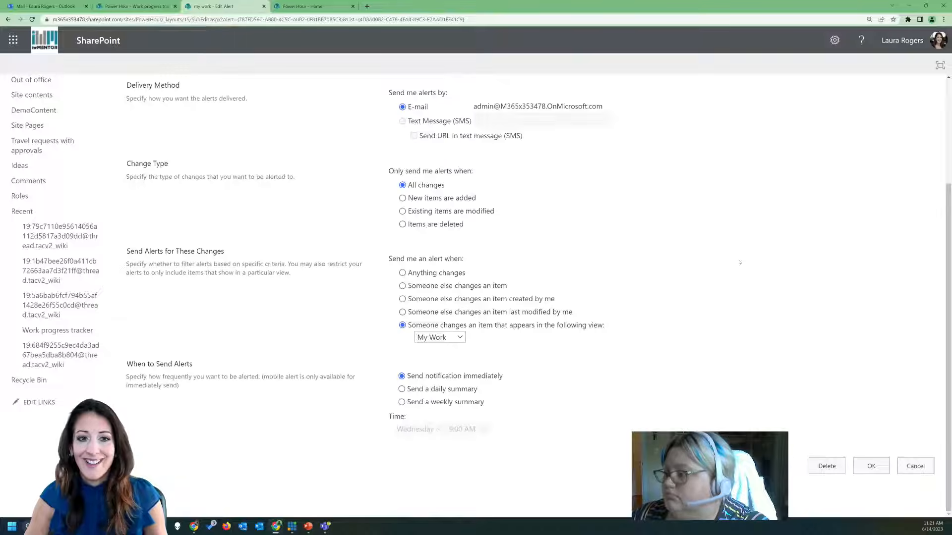
scroll(636, 241, "up", 3)
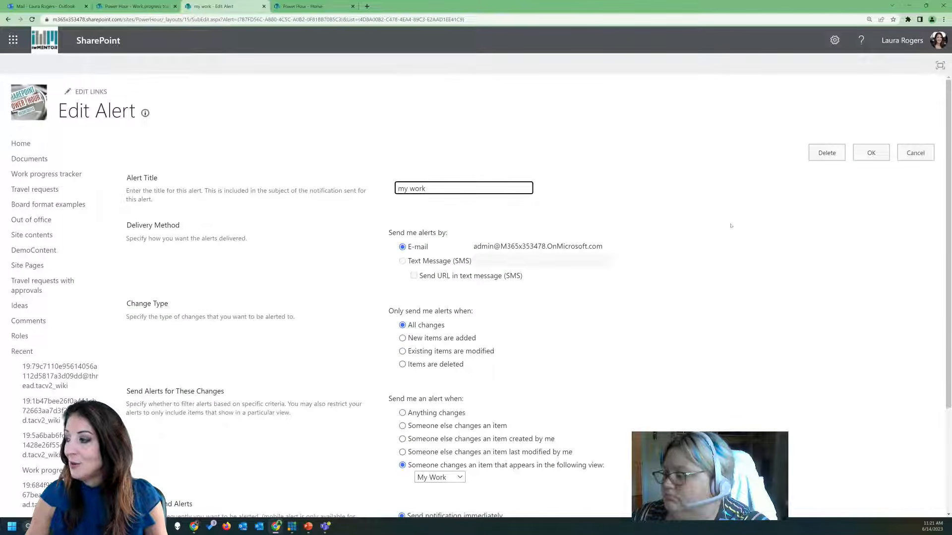
scroll(736, 226, "down", 5)
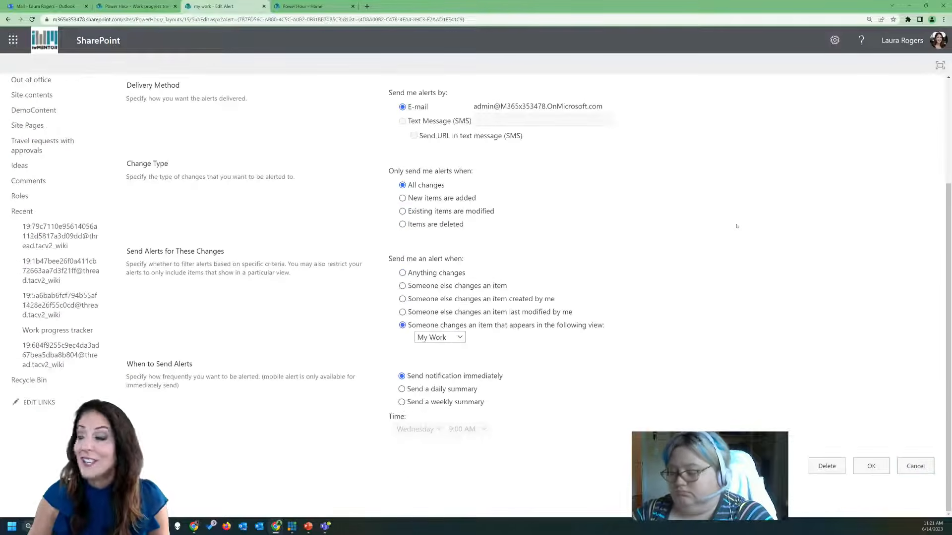
left_click(914, 466)
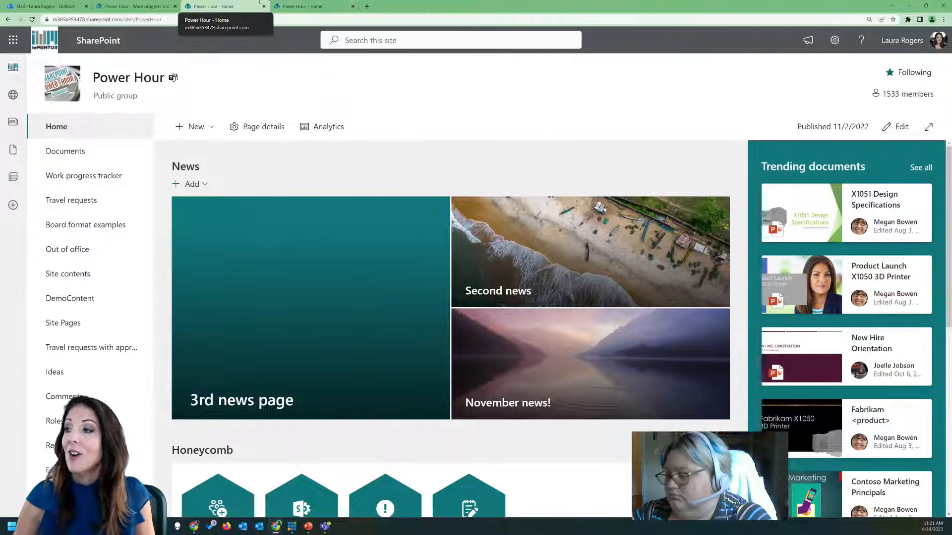
Return to the Work progress tracker list, show its My Work view, check the view choices and expand the Design category
left_click(136, 4)
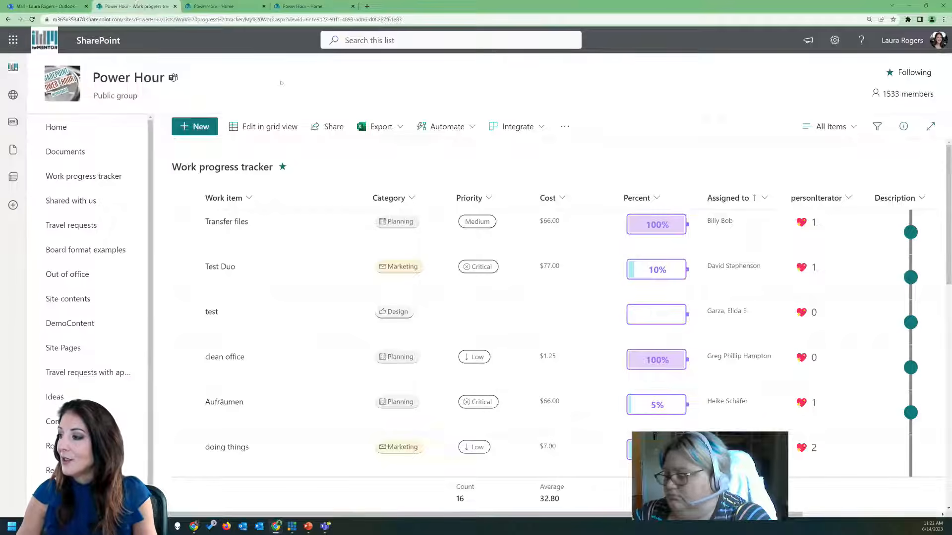
left_click(836, 127)
left_click(649, 82)
left_click(102, 177)
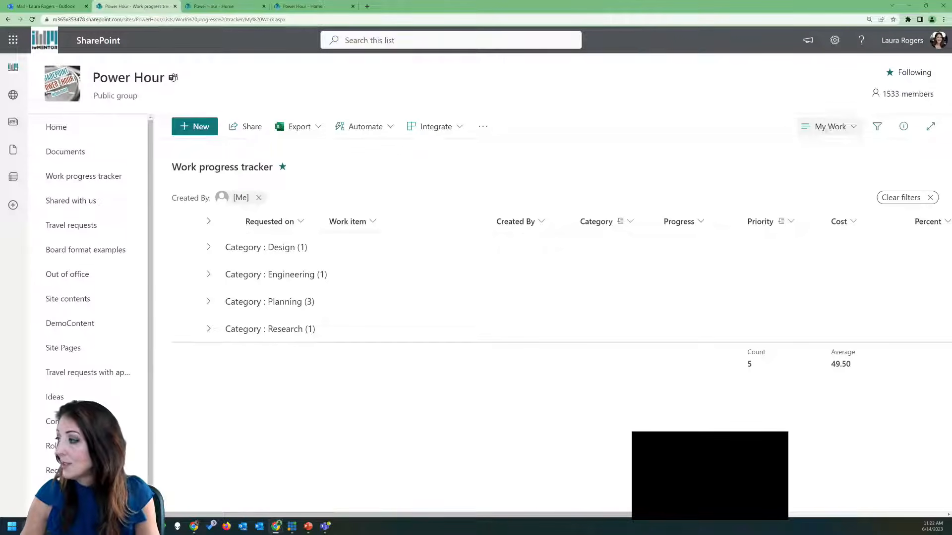
left_click(831, 127)
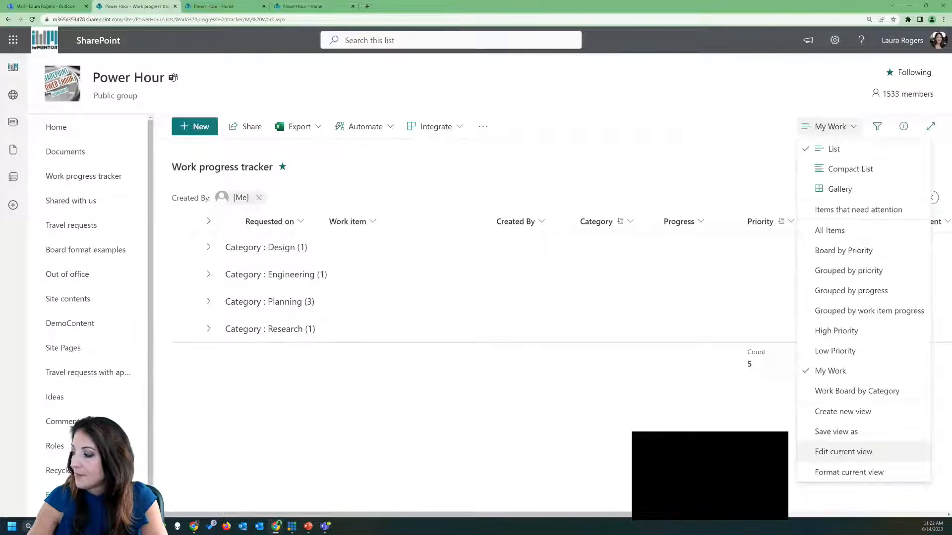
left_click(421, 164)
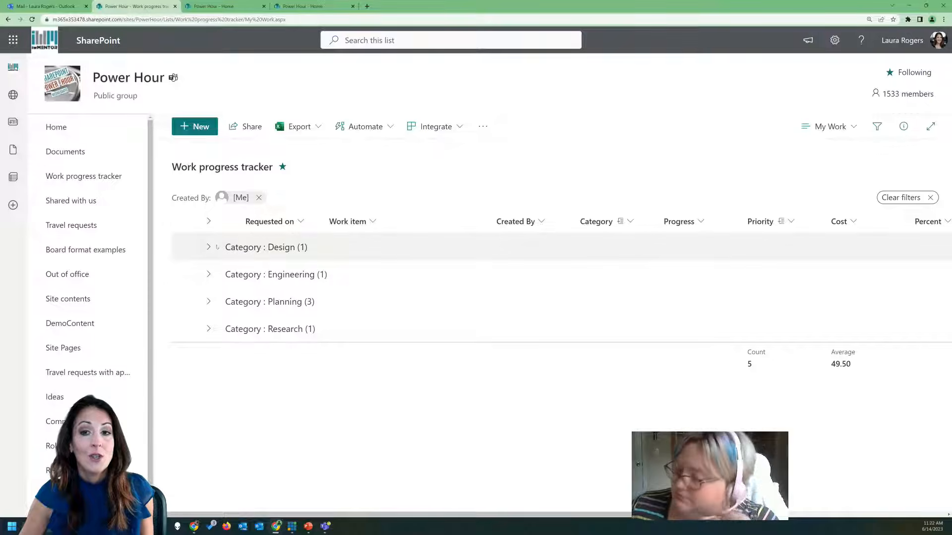
left_click(209, 247)
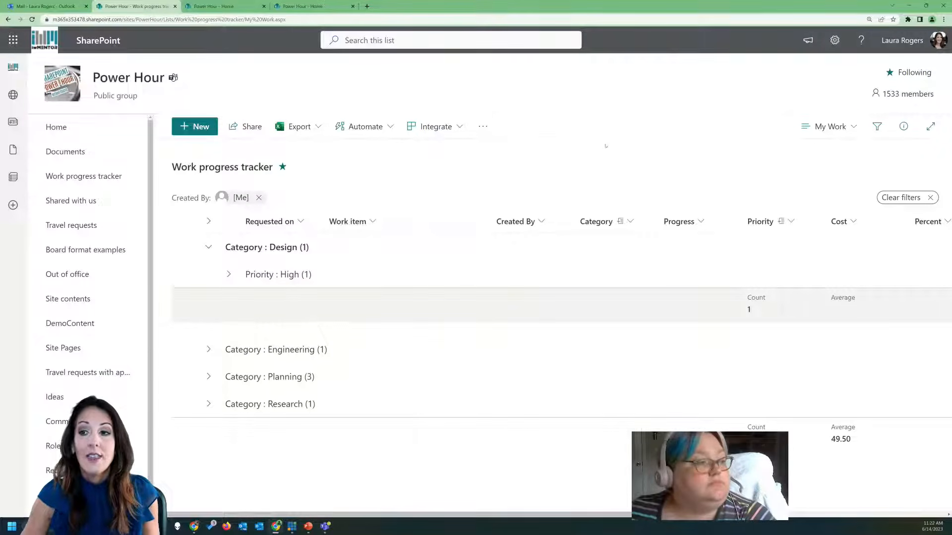
Start a Work progress tracker alert limited to changes on items that appear in the My Work view
left_click(482, 126)
left_click(500, 149)
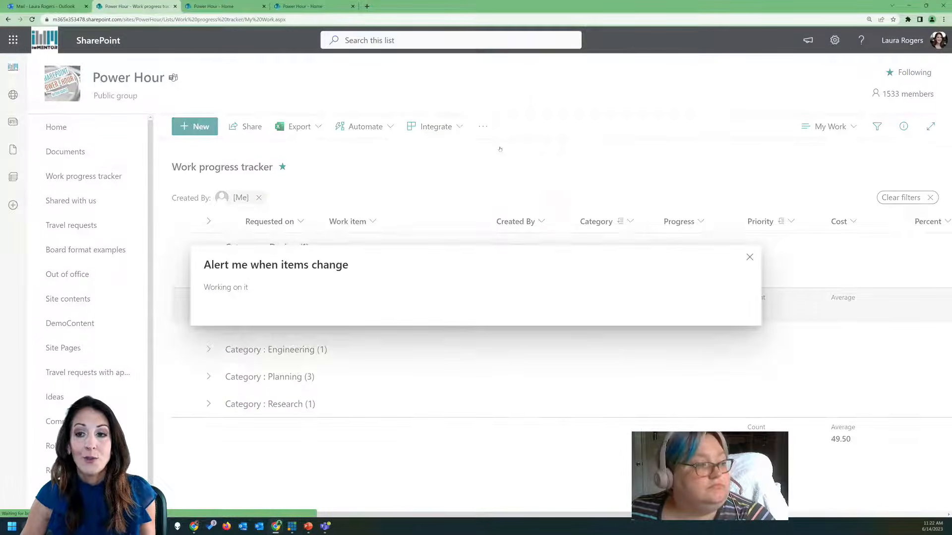
scroll(375, 267, "down", 3)
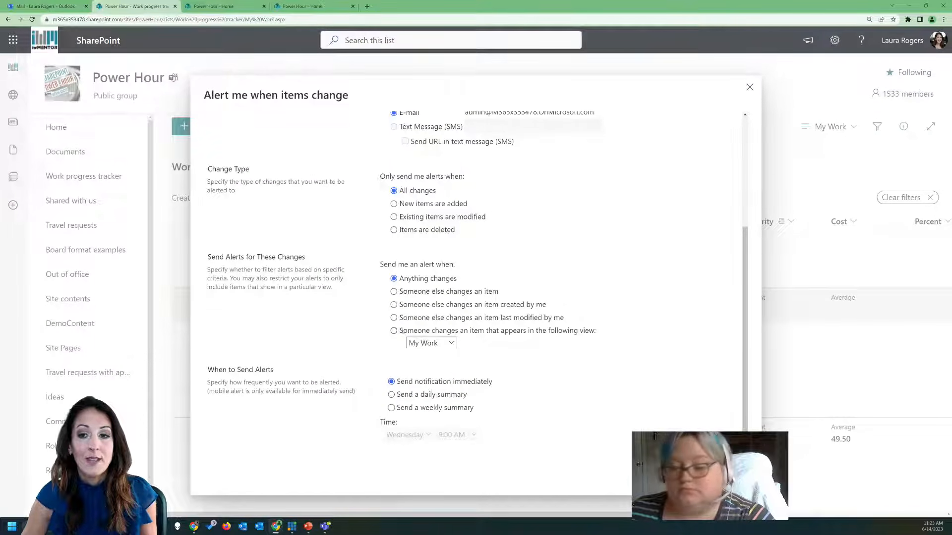
left_click(394, 330)
left_click(446, 343)
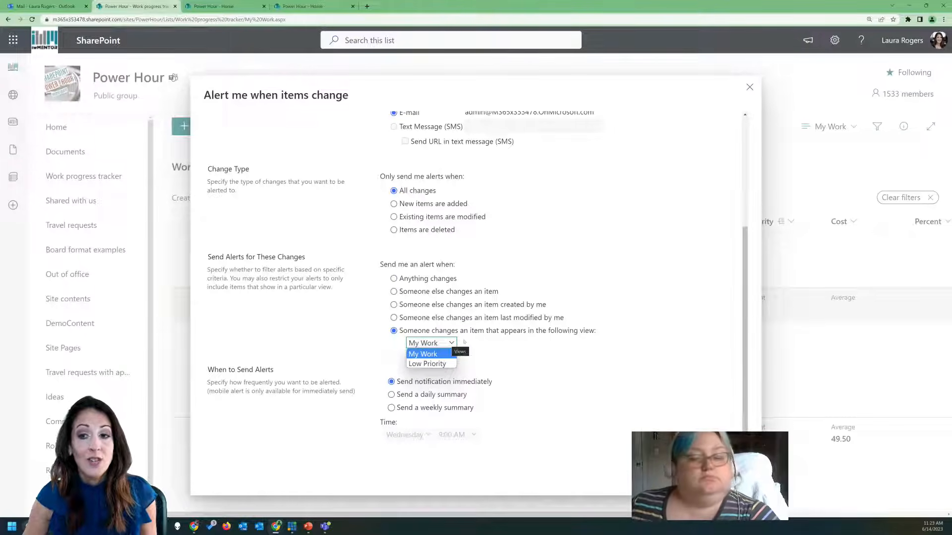
left_click(492, 336)
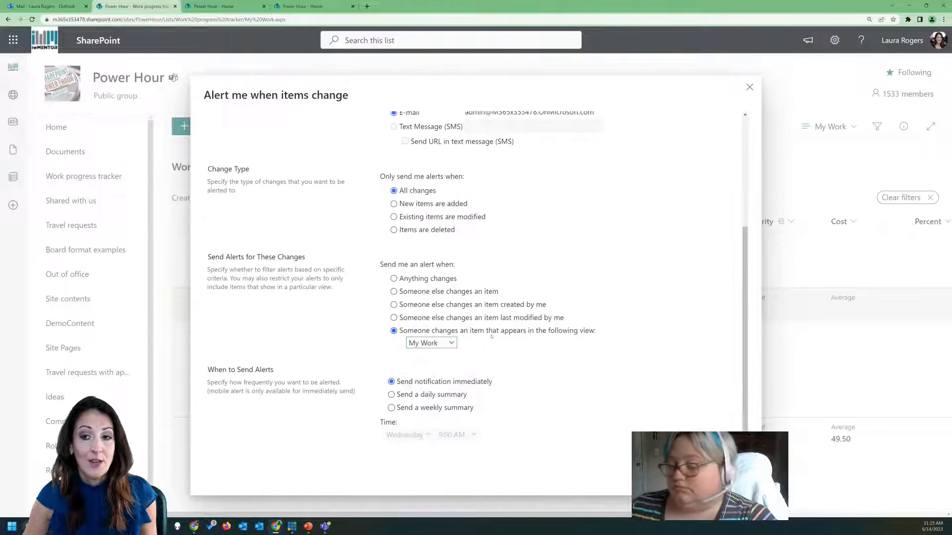
Choose Low Priority as the alert's view, and close the alert form without saving
left_click(439, 344)
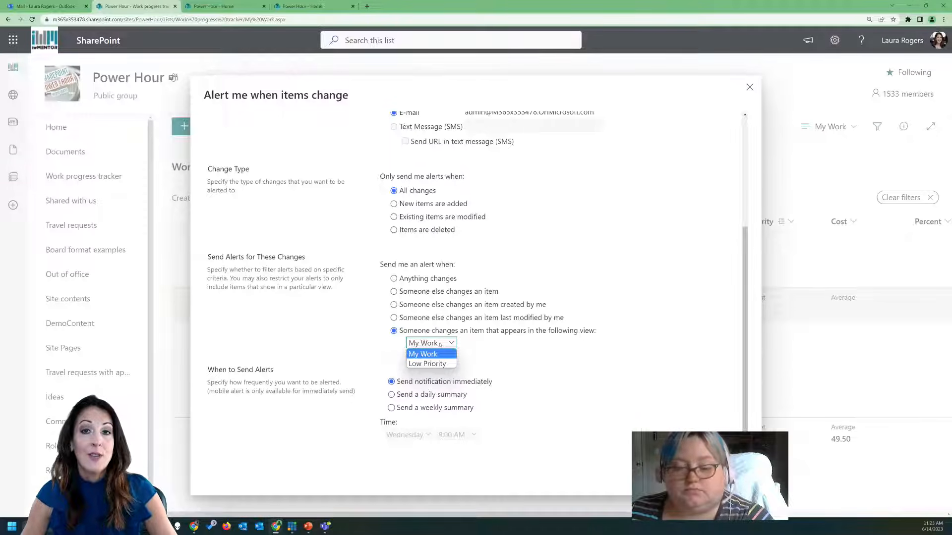
left_click(432, 371)
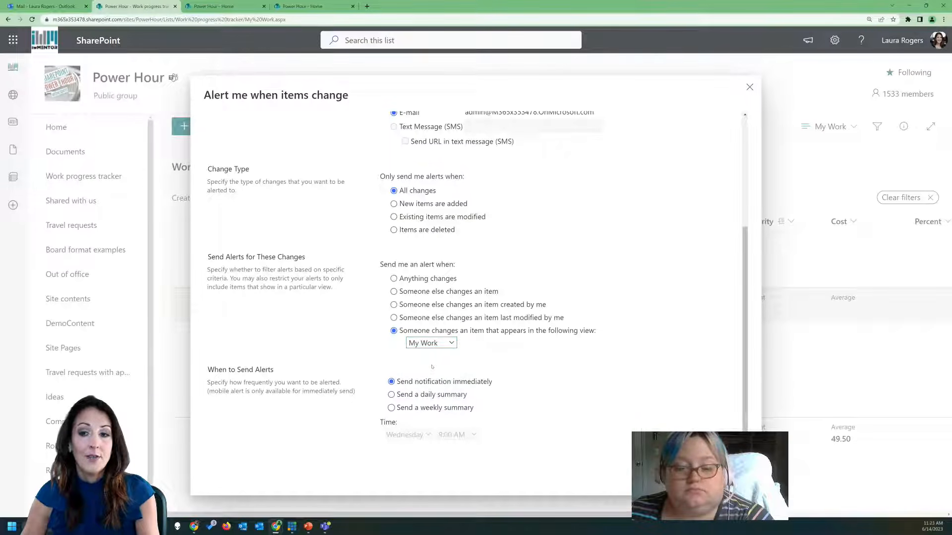
left_click(434, 348)
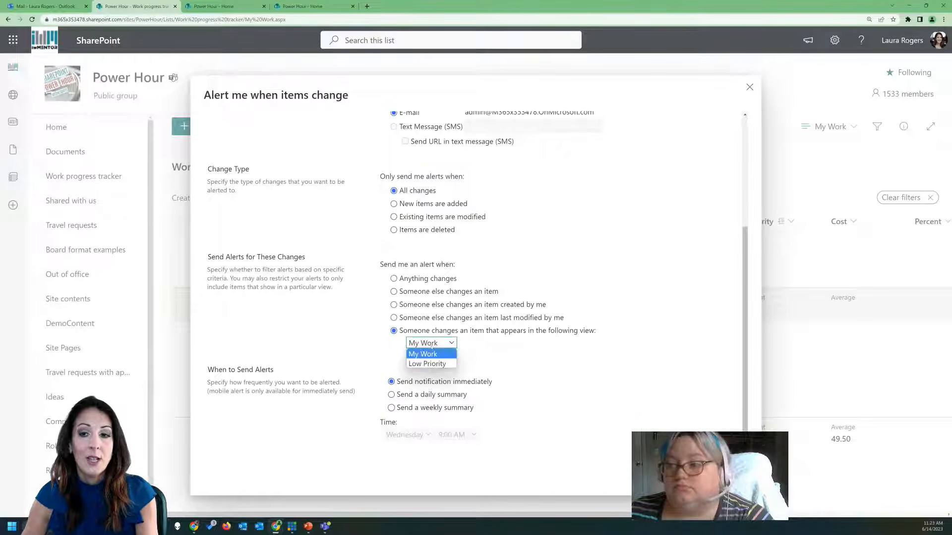
left_click(430, 367)
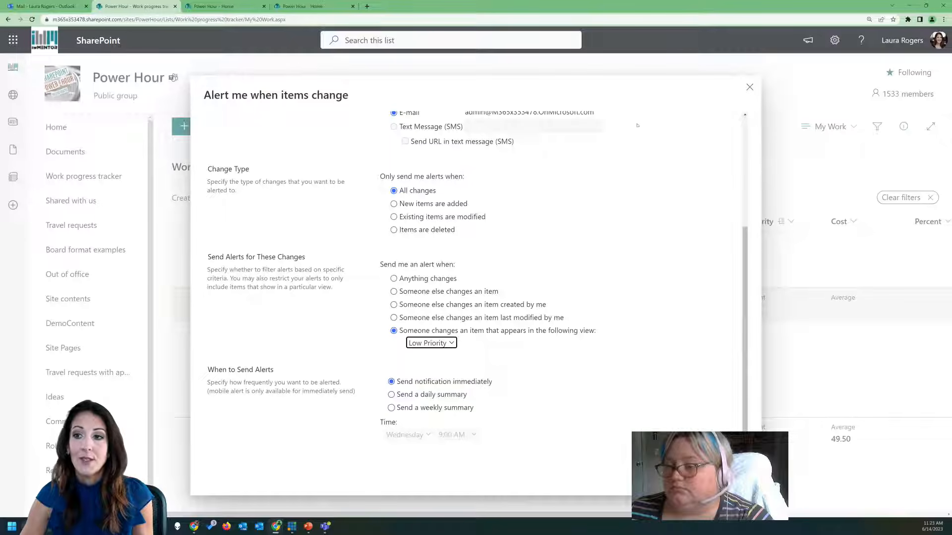
left_click(749, 88)
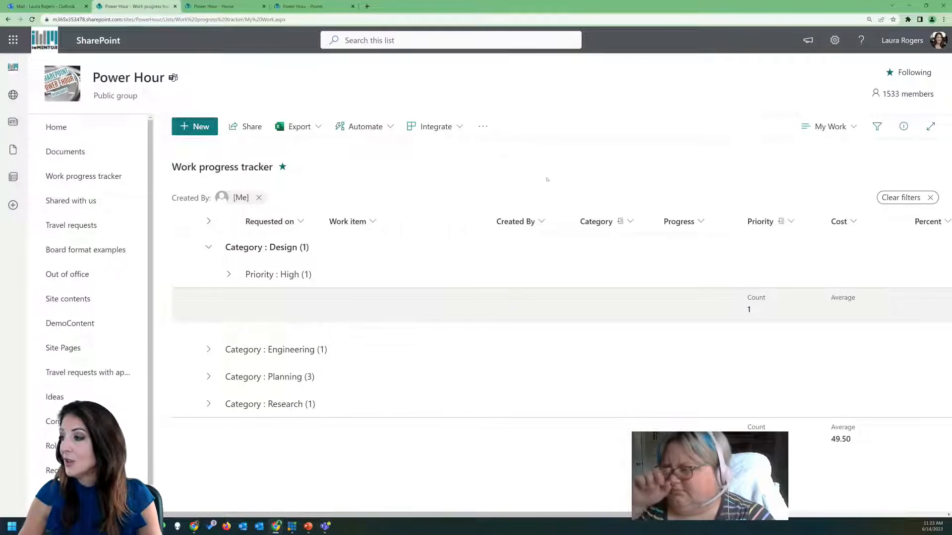
From the Power Hour home page, go to the full site settings, find "alerts" and open User alerts
left_click(91, 130)
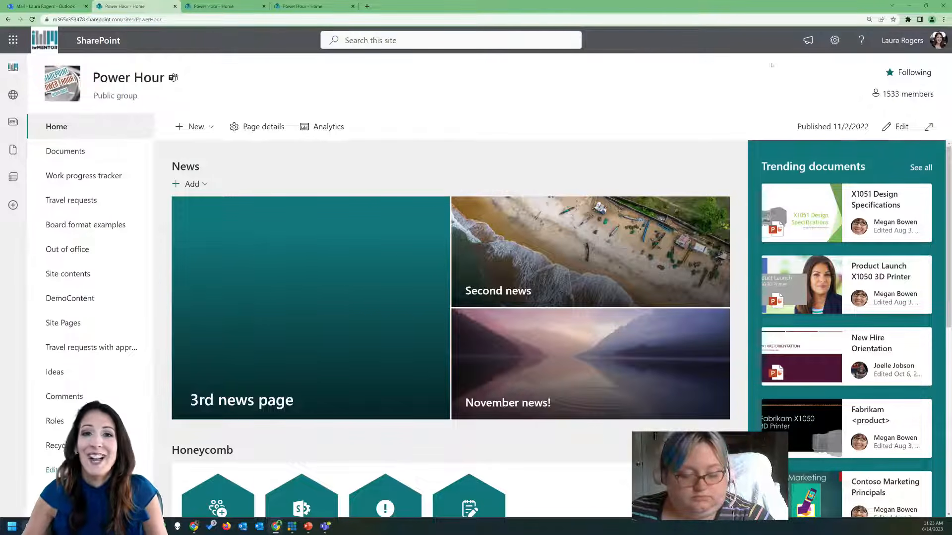
left_click(835, 40)
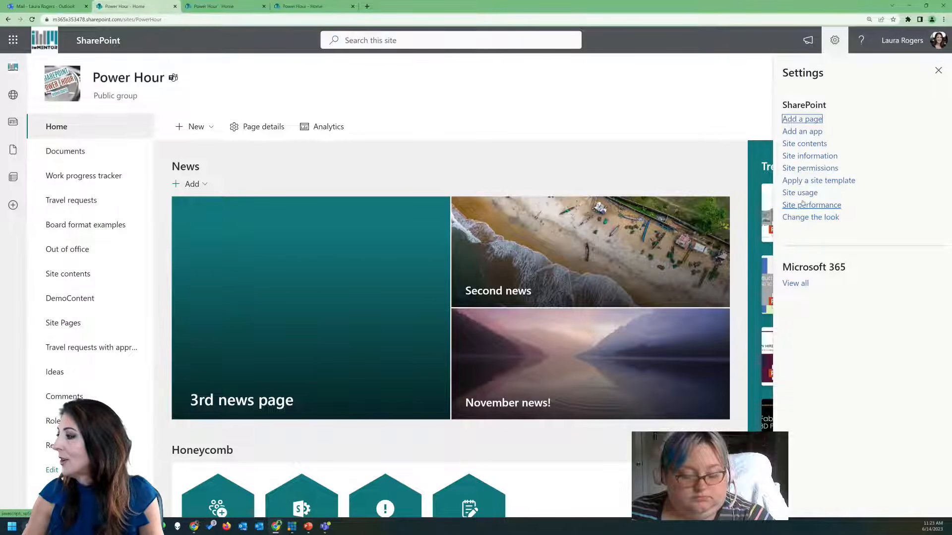
left_click(805, 156)
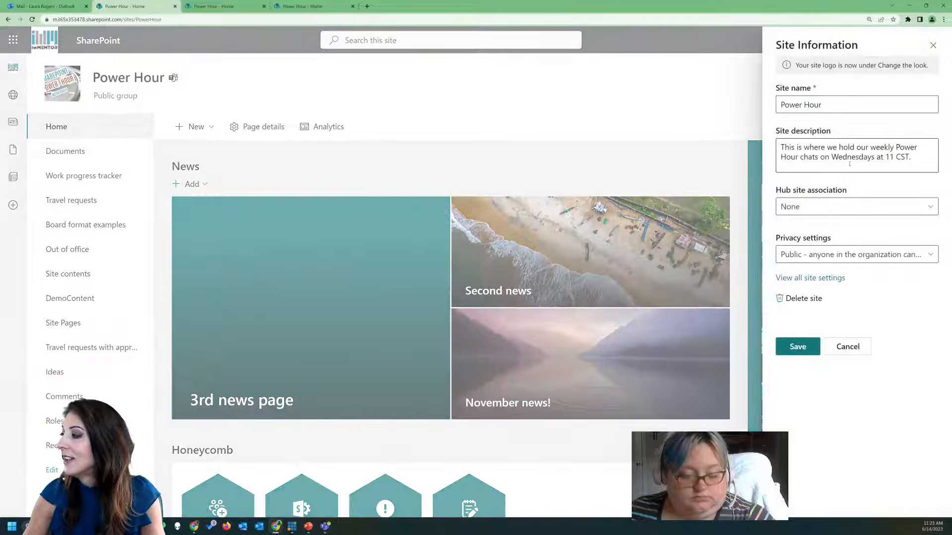
left_click(819, 279)
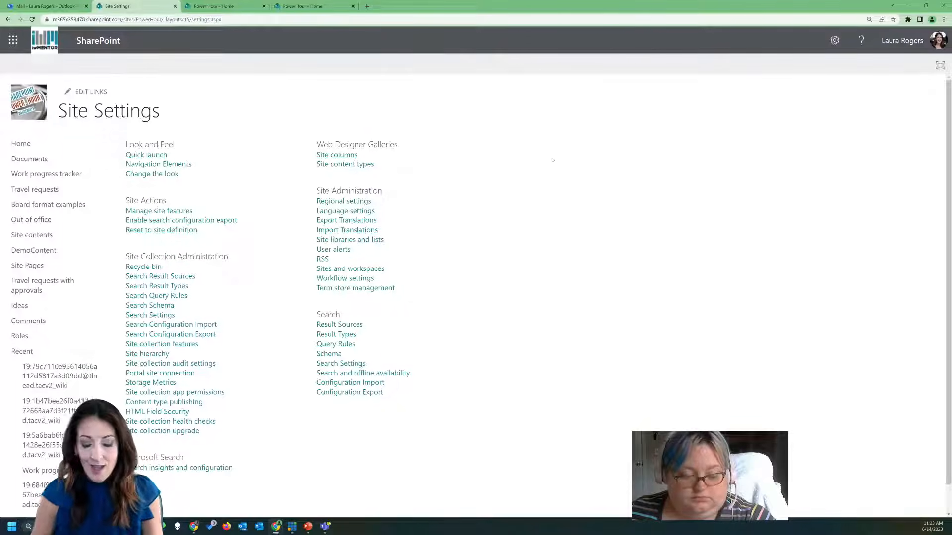
key("ctrl+f")
type("alerts")
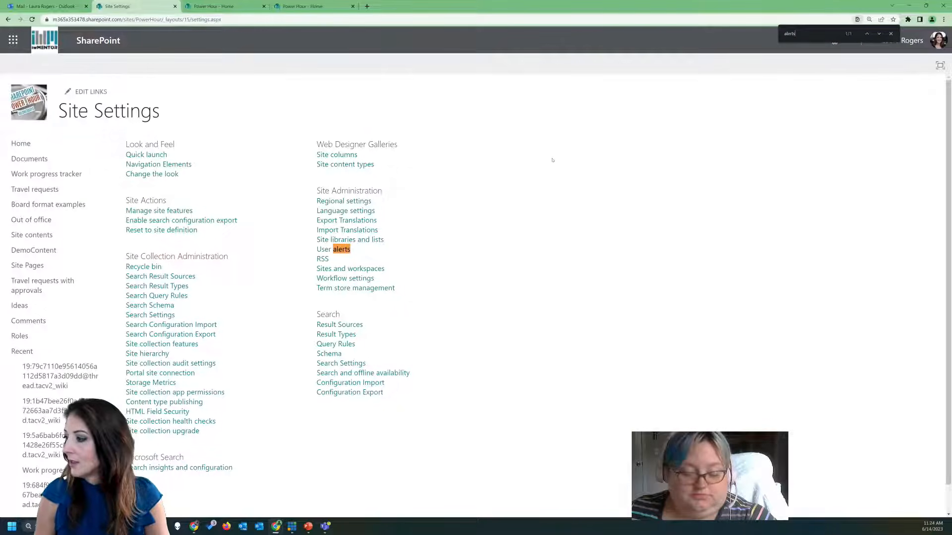
left_click(336, 250)
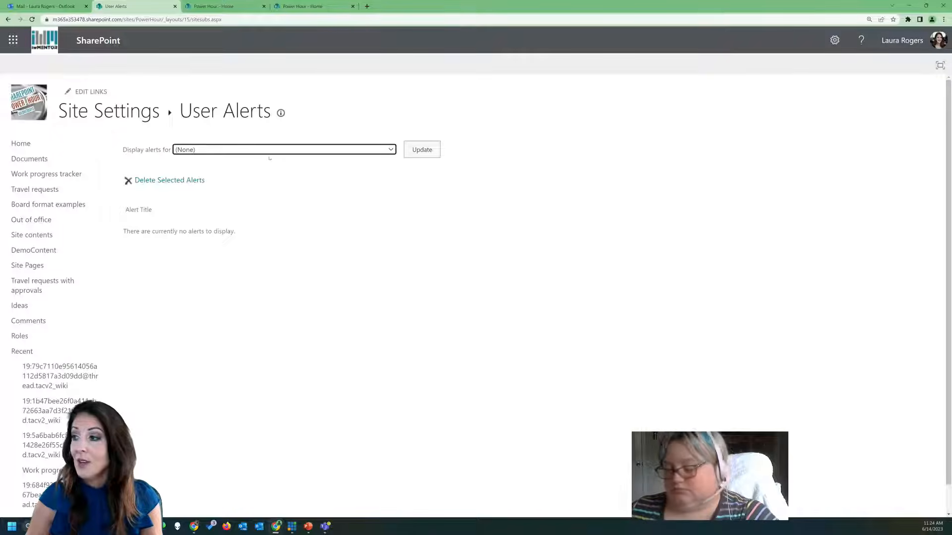
Display the site alerts belonging to the listed user account
left_click(209, 150)
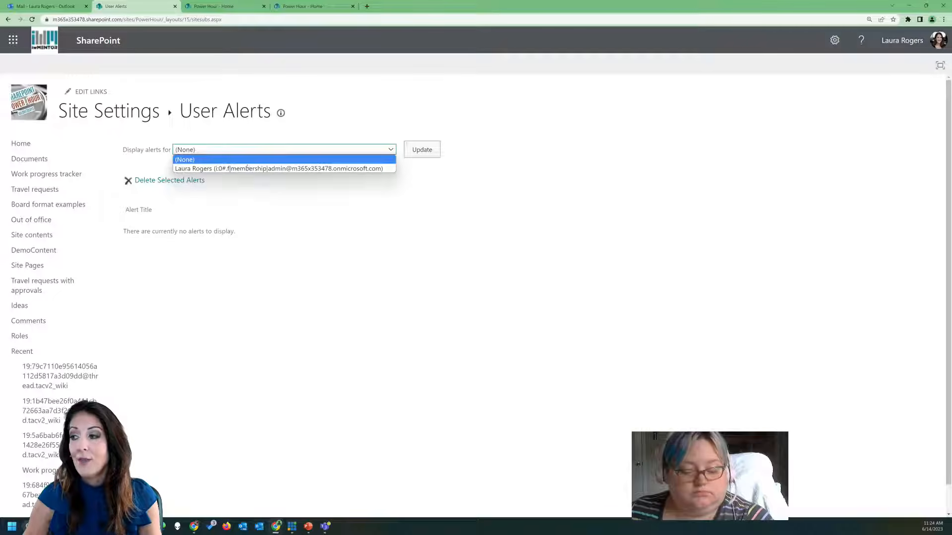
left_click(202, 169)
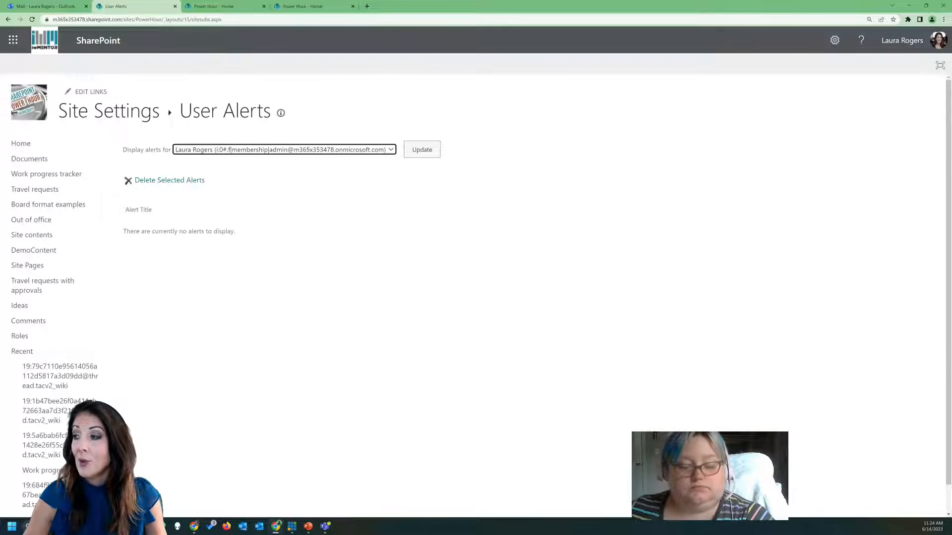
left_click(251, 150)
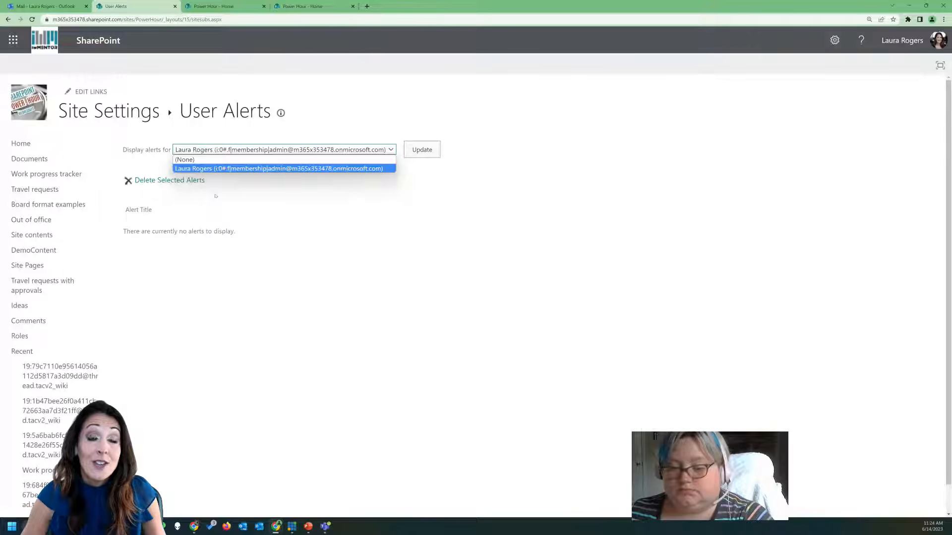
left_click(228, 169)
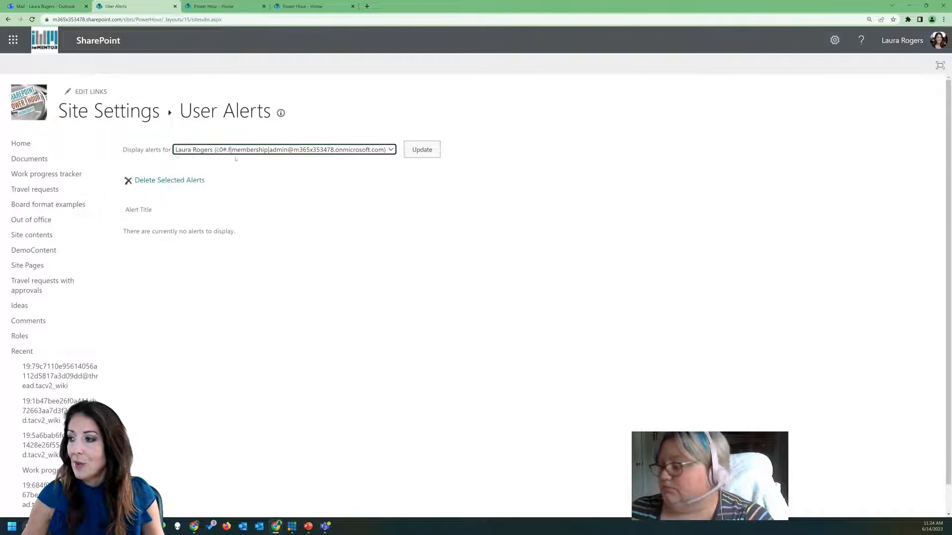
left_click(417, 151)
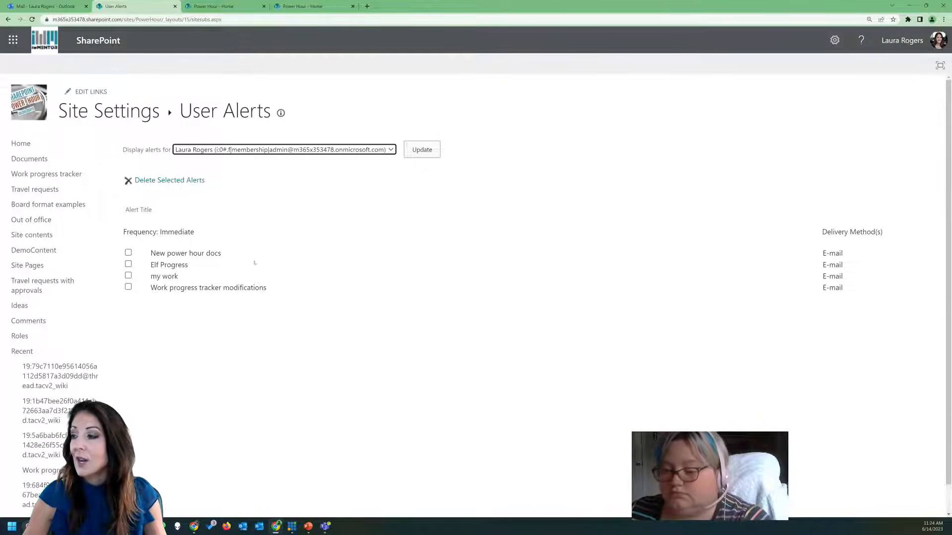
Delete the user's Elf Progress alert and confirm the deletion
left_click(128, 264)
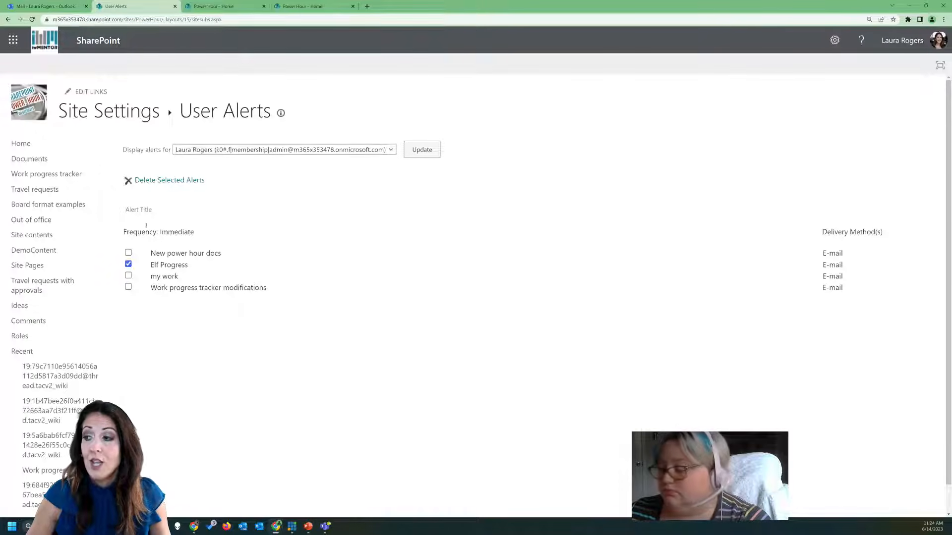
left_click(158, 180)
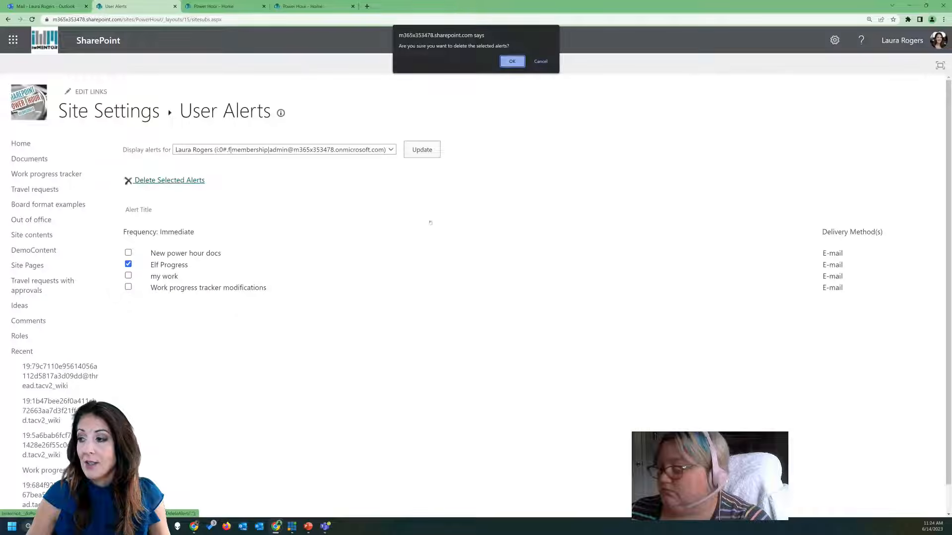
left_click(511, 62)
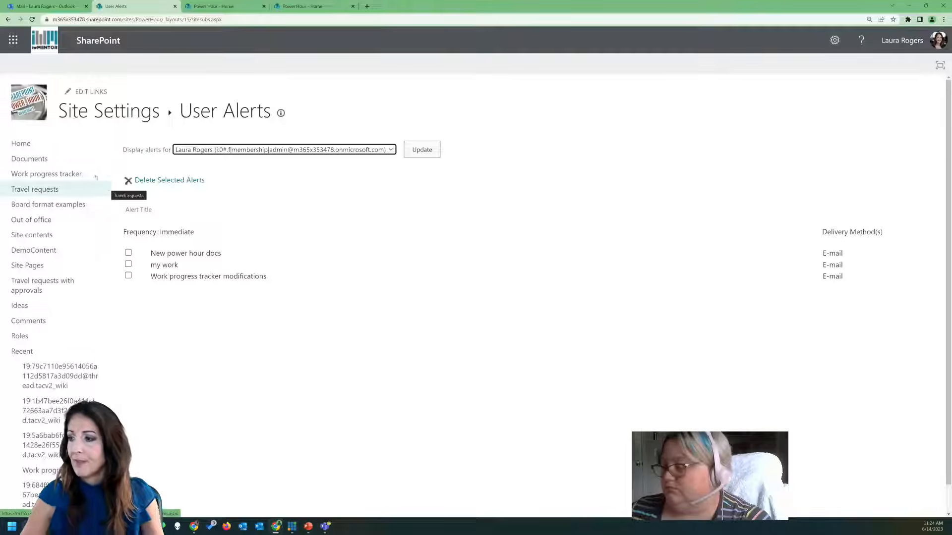
Open the Documents library and look inside its Test 3-31, Ideas from Dataverse test and test requests folders
left_click(48, 159)
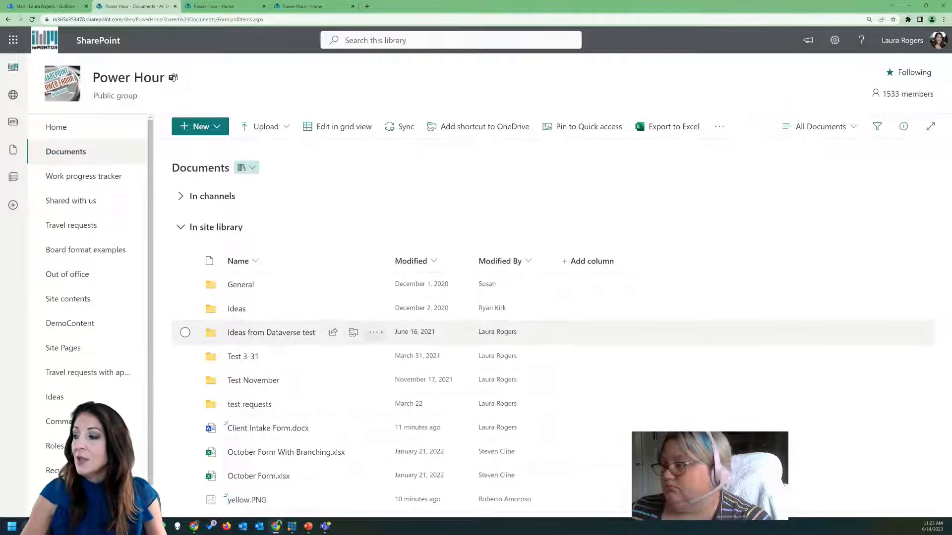
left_click(373, 332)
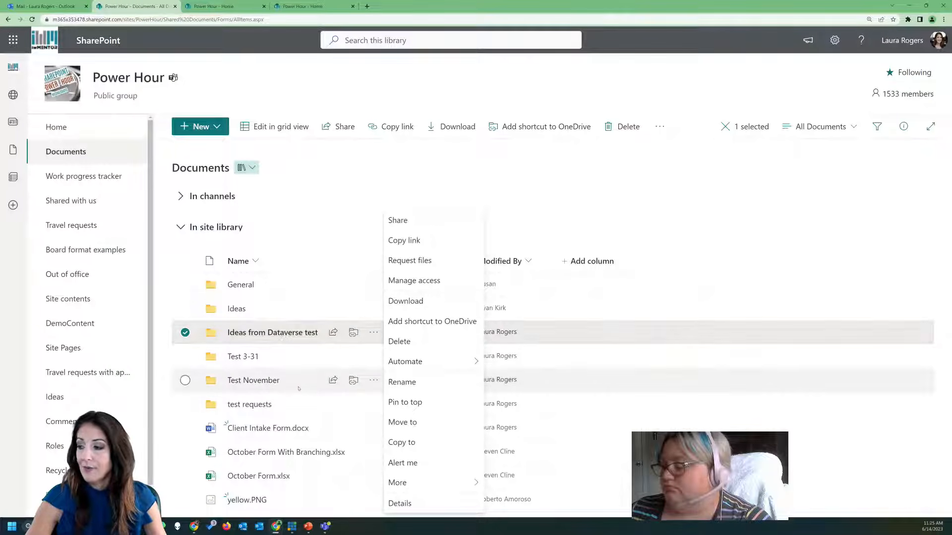
left_click(341, 177)
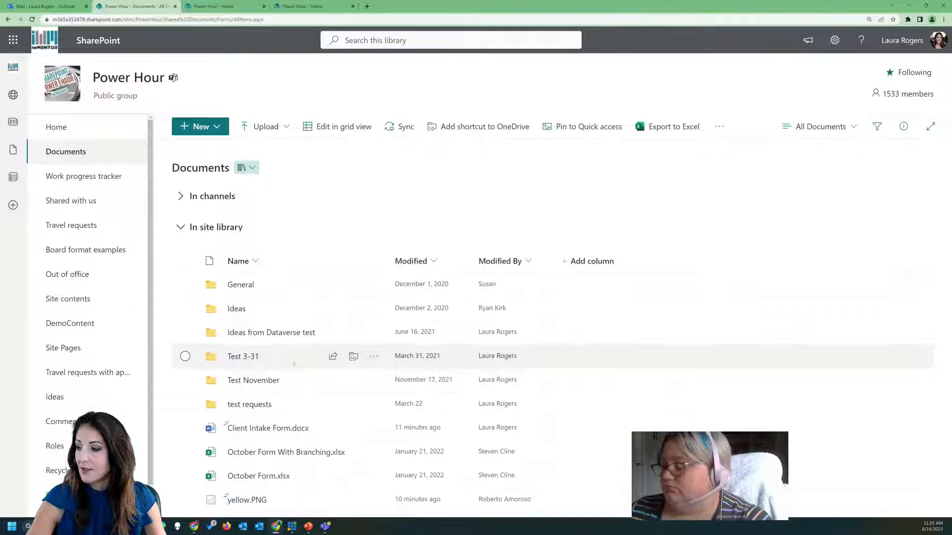
left_click(243, 357)
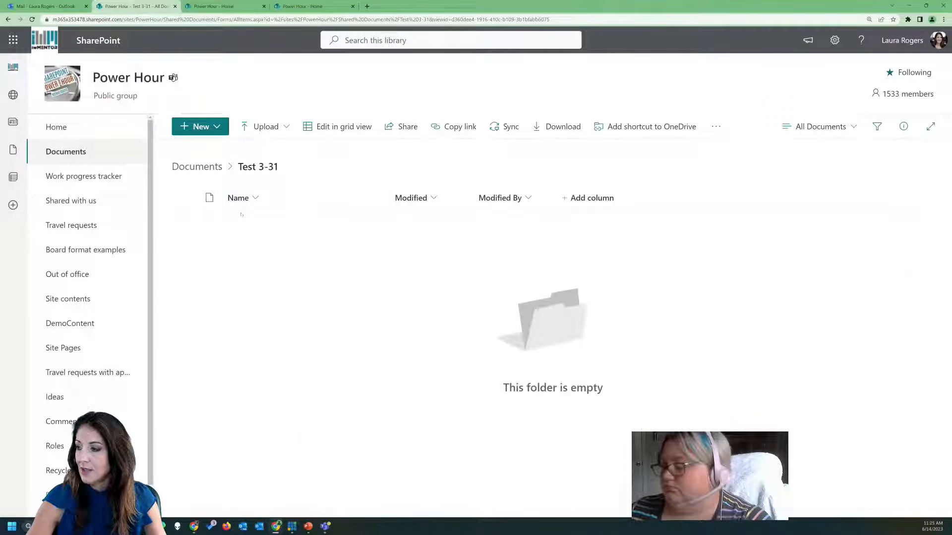
left_click(197, 166)
left_click(256, 332)
left_click(197, 166)
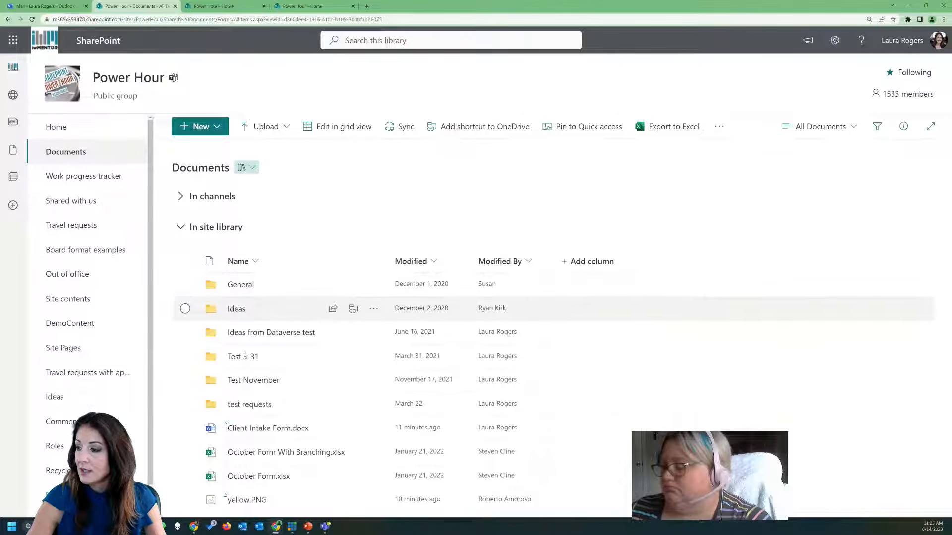
left_click(250, 405)
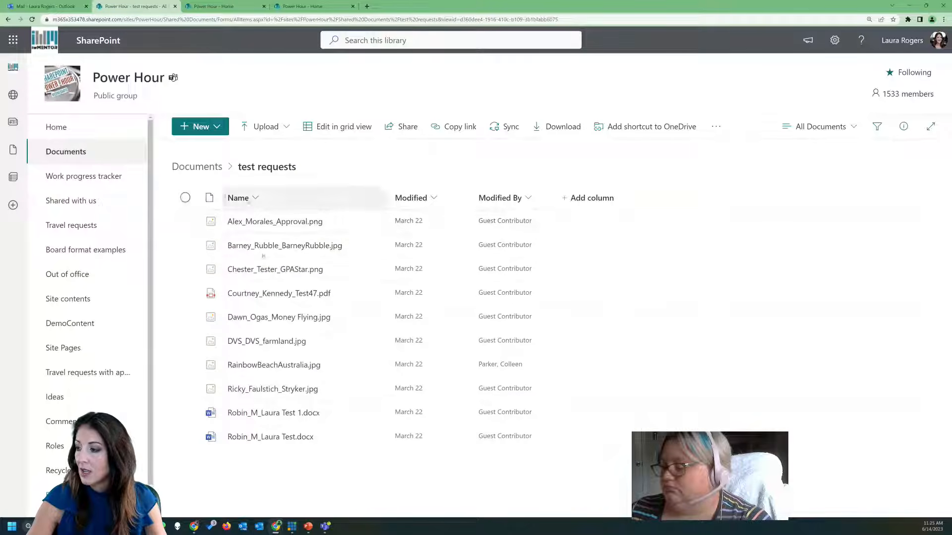
left_click(194, 168)
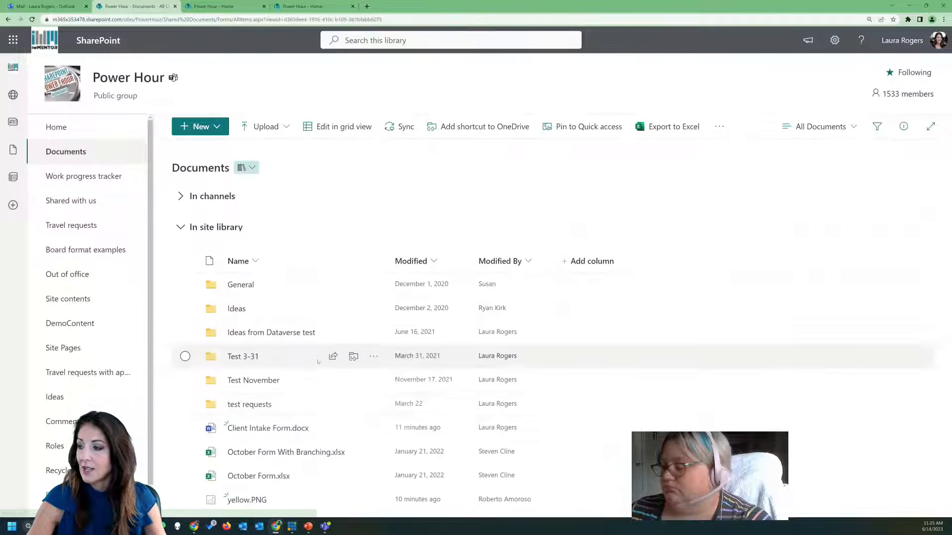
Review the alert options for the test requests folder, and close the form without saving
left_click(373, 405)
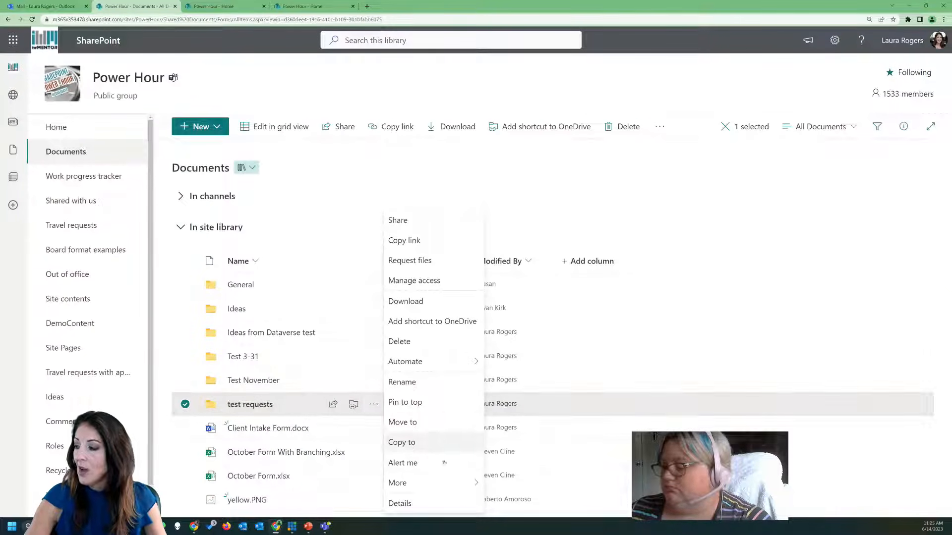
left_click(438, 463)
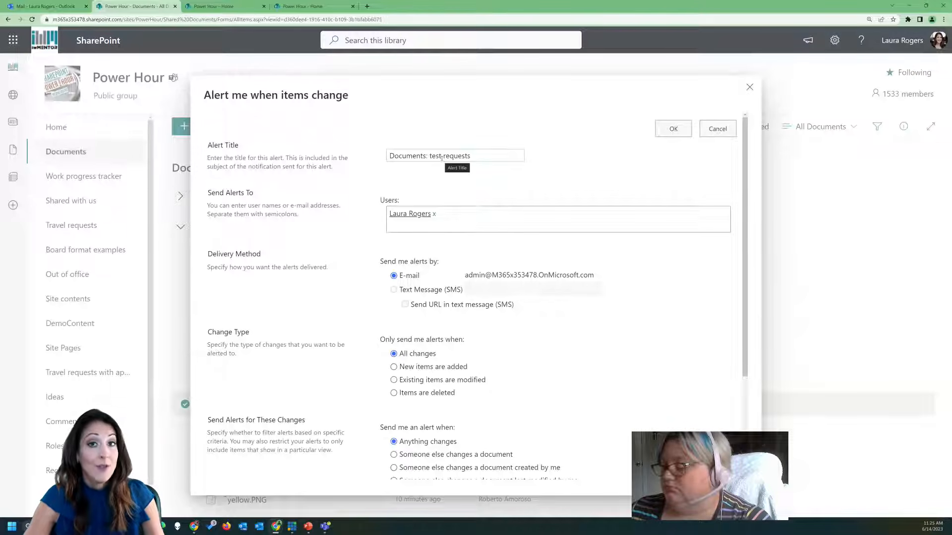
scroll(496, 221, "down", 3)
scroll(496, 221, "up", 3)
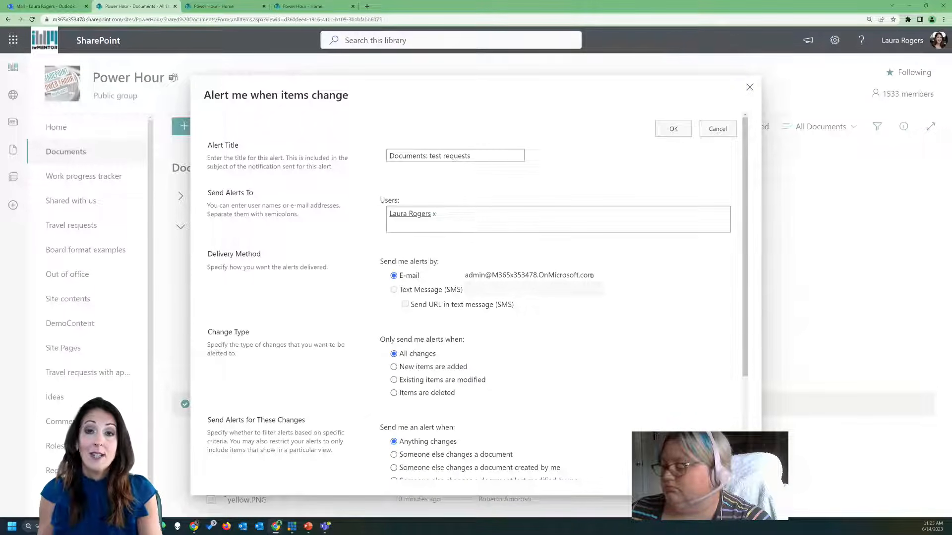
scroll(501, 272, "down", 2)
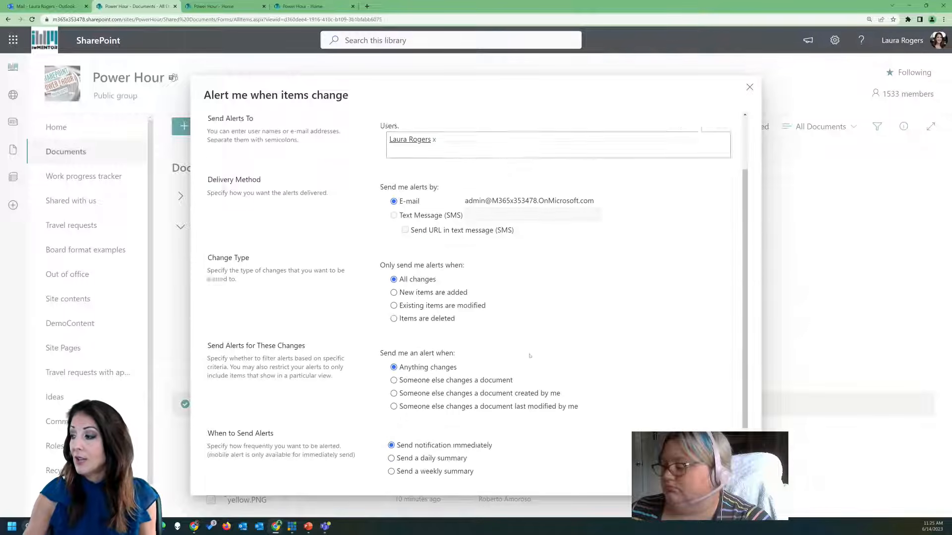
scroll(685, 410, "up", 2)
left_click(713, 130)
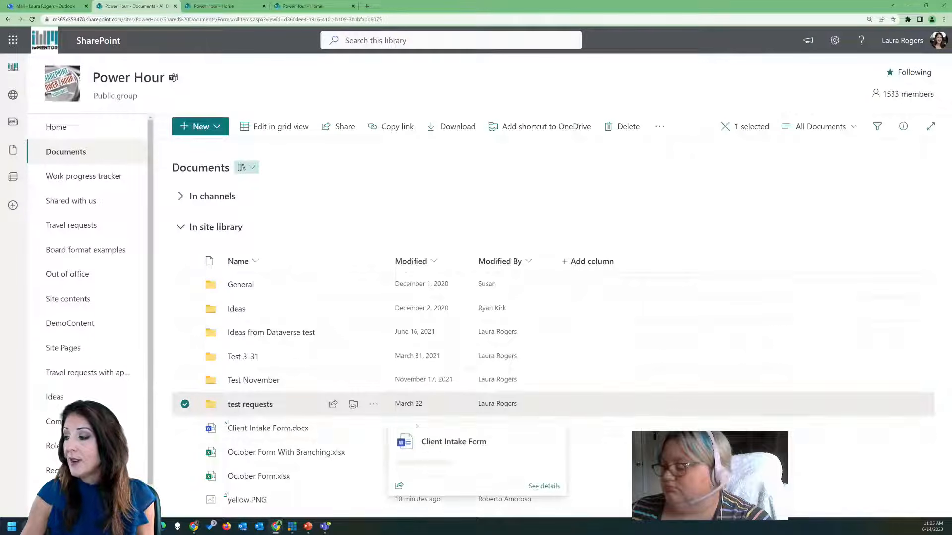
Start an alert on Client Intake Form.docx that is sent when someone else changes a document
left_click(369, 428)
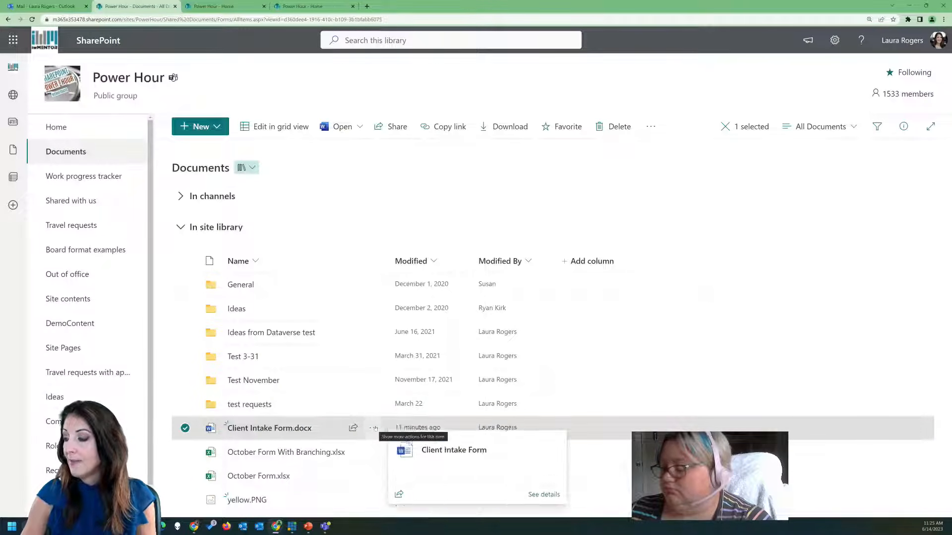
left_click(373, 428)
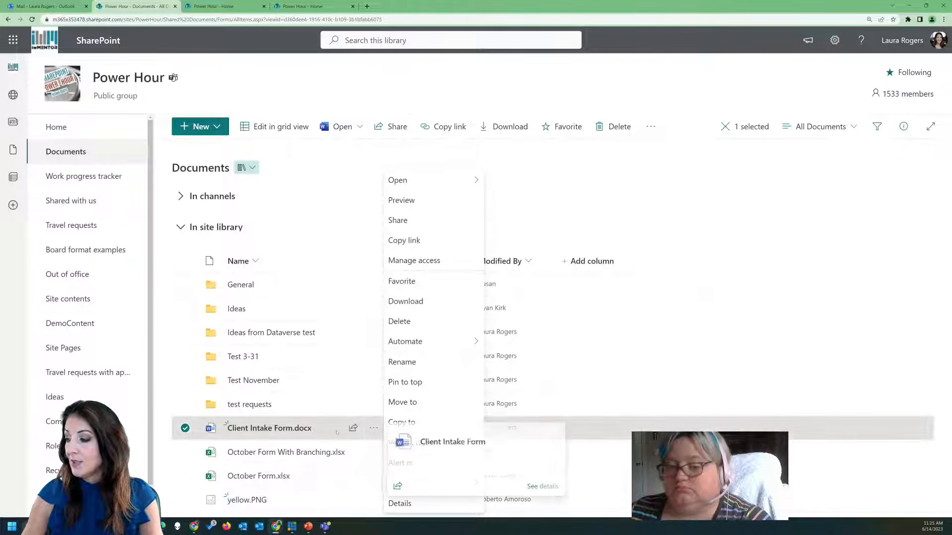
left_click(403, 463)
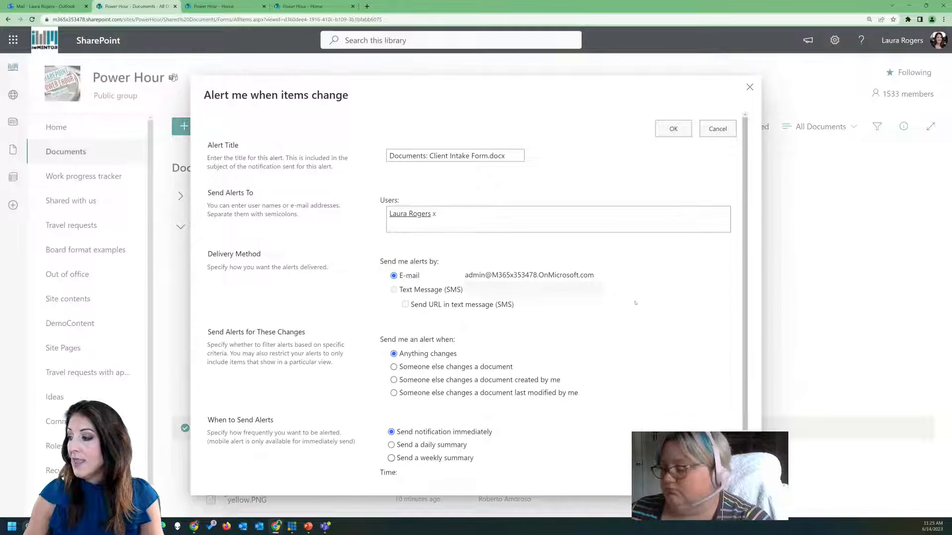
scroll(635, 303, "down", 1)
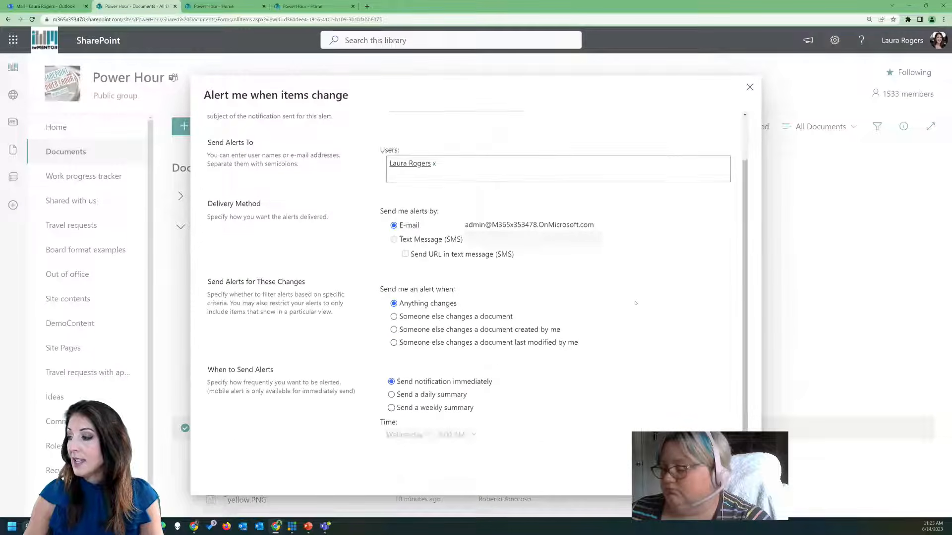
left_click(394, 316)
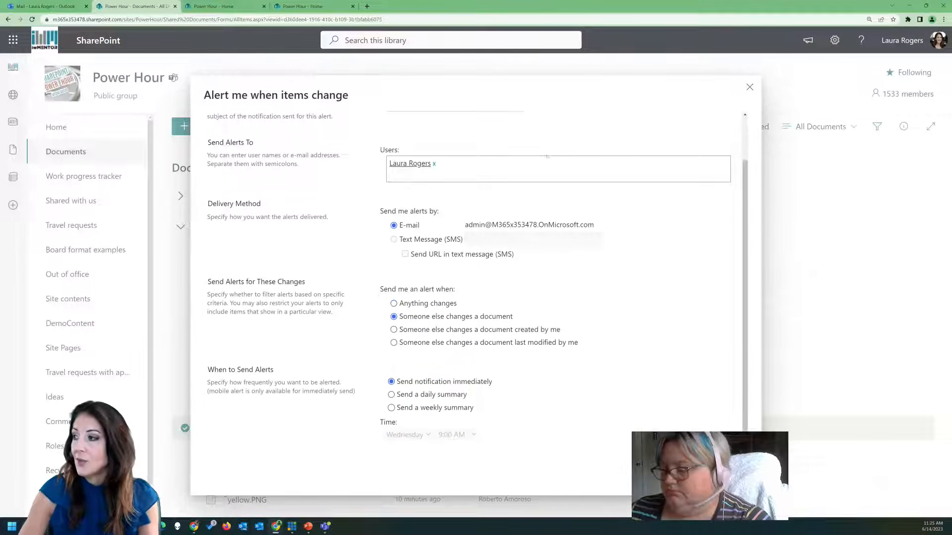
scroll(385, 148, "up", 1)
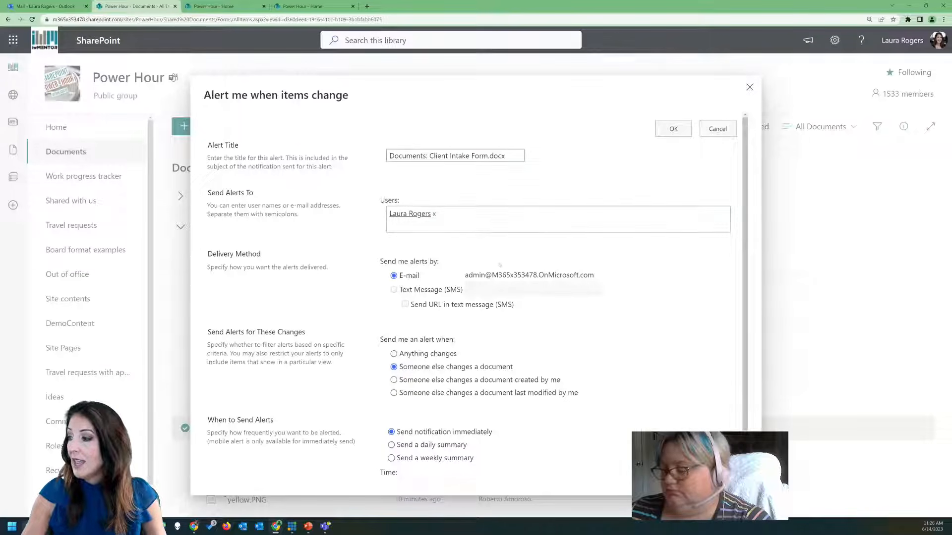
Add a colleague as a second recipient of the Client Intake Form.docx alert, save it, and deselect the file
scroll(499, 266, "down", 1)
left_click(495, 168)
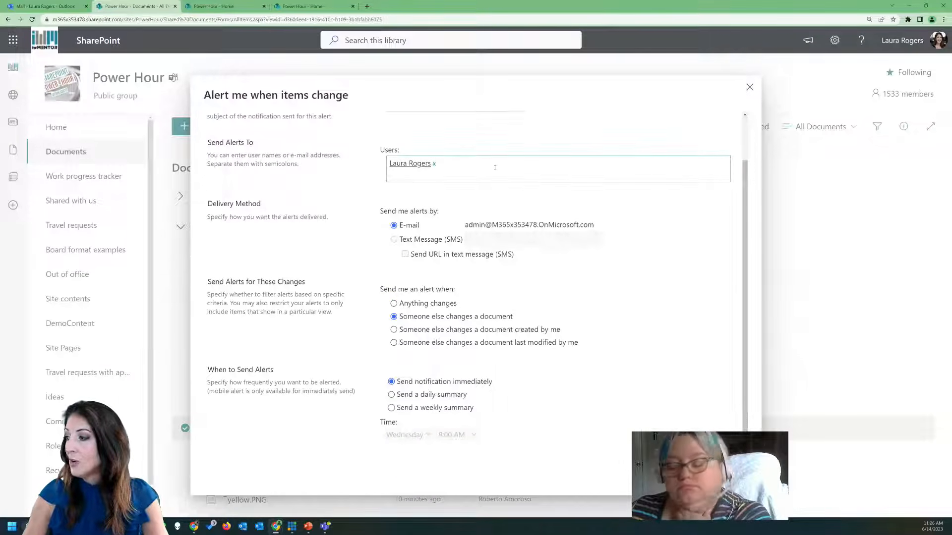
type("joe")
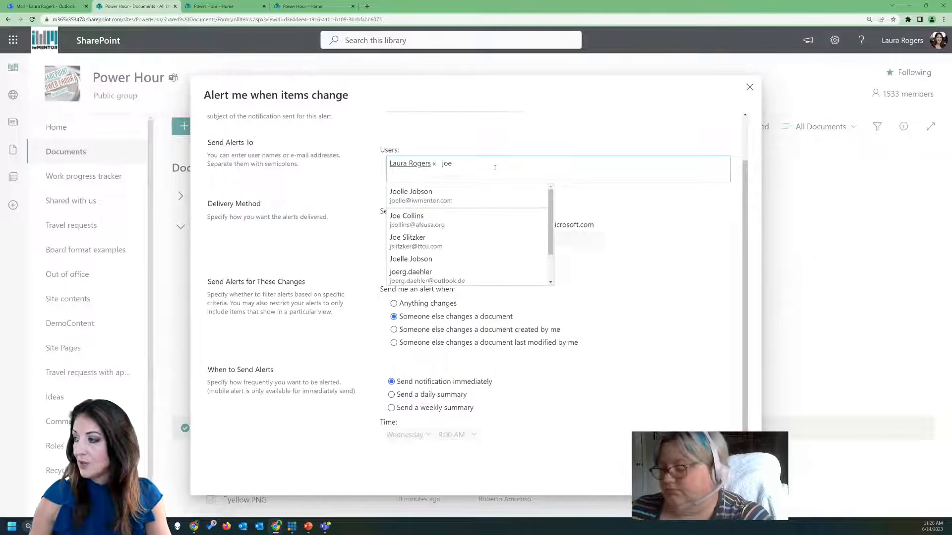
left_click(476, 196)
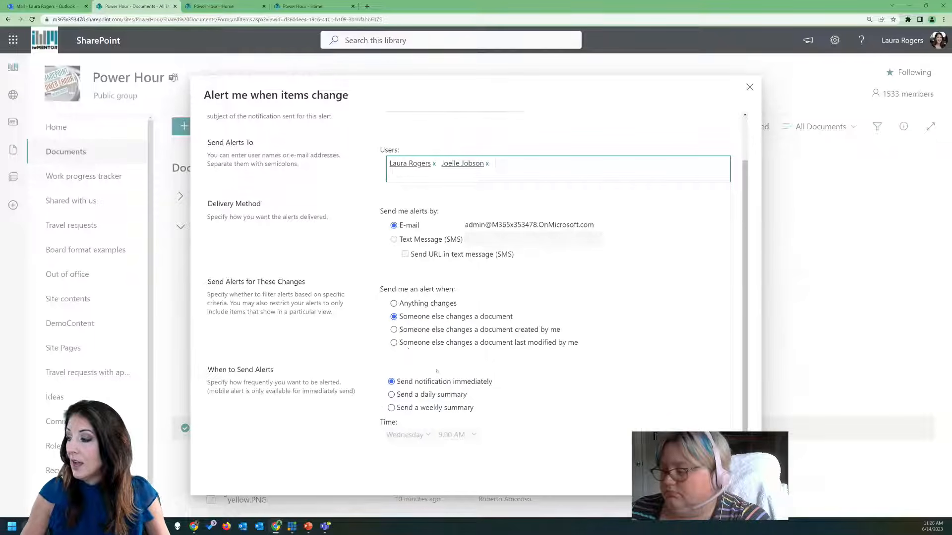
key("alt+Tab")
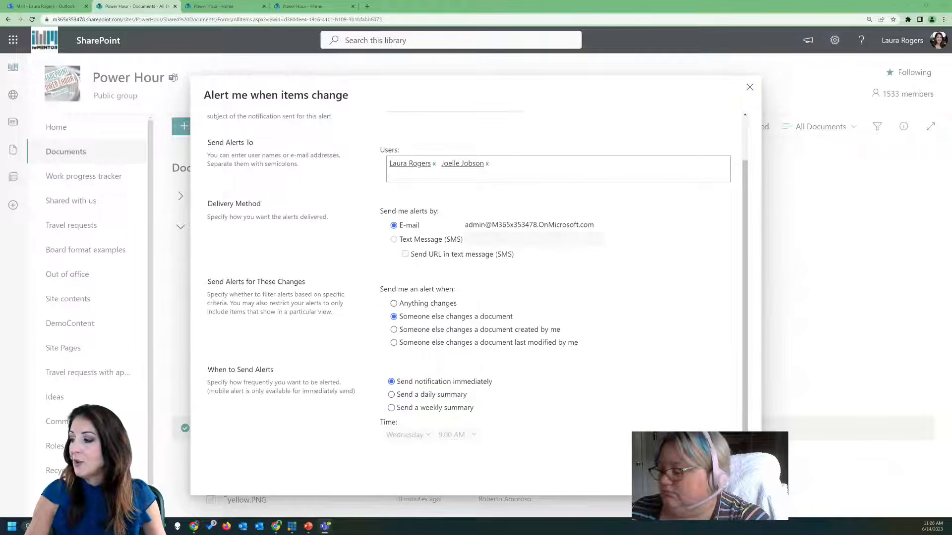
left_click(662, 461)
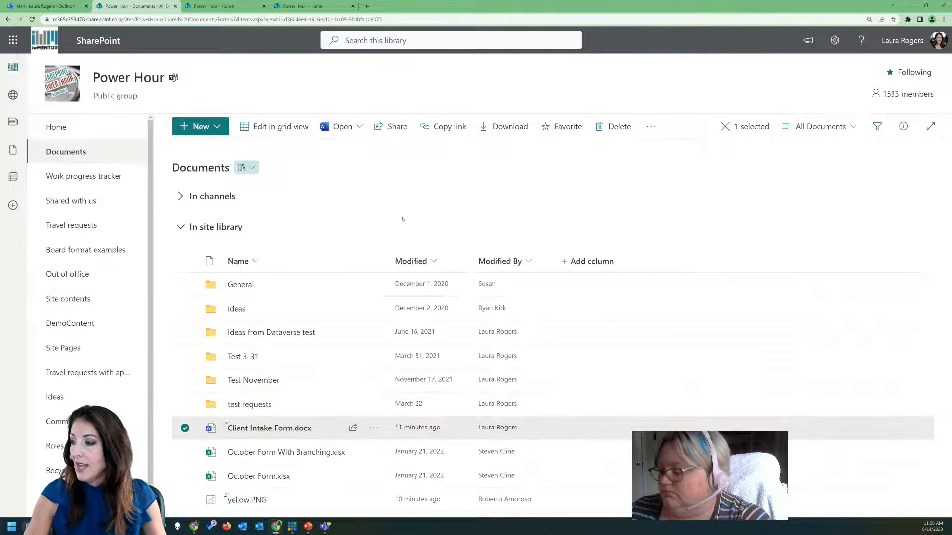
left_click(390, 196)
mouse_move(370, 427)
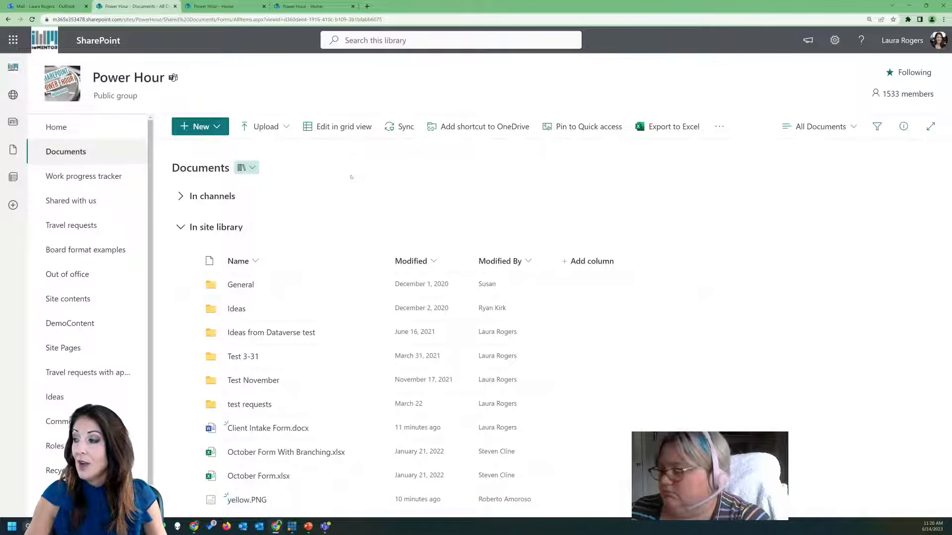
Switch to Outlook, read the Elf Progress alert message and the three newest Work progress tracker modifications e-mails, and return to the Documents library
left_click(50, 6)
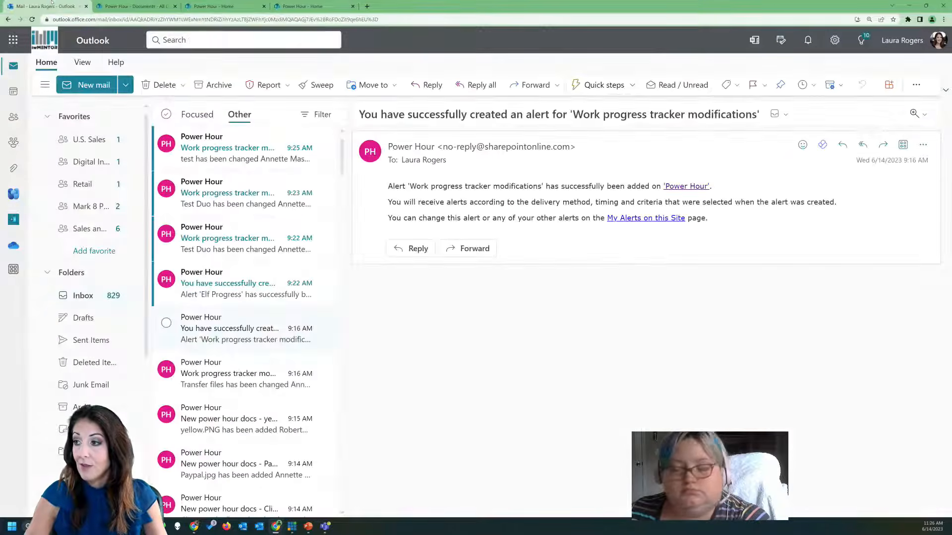
left_click(238, 284)
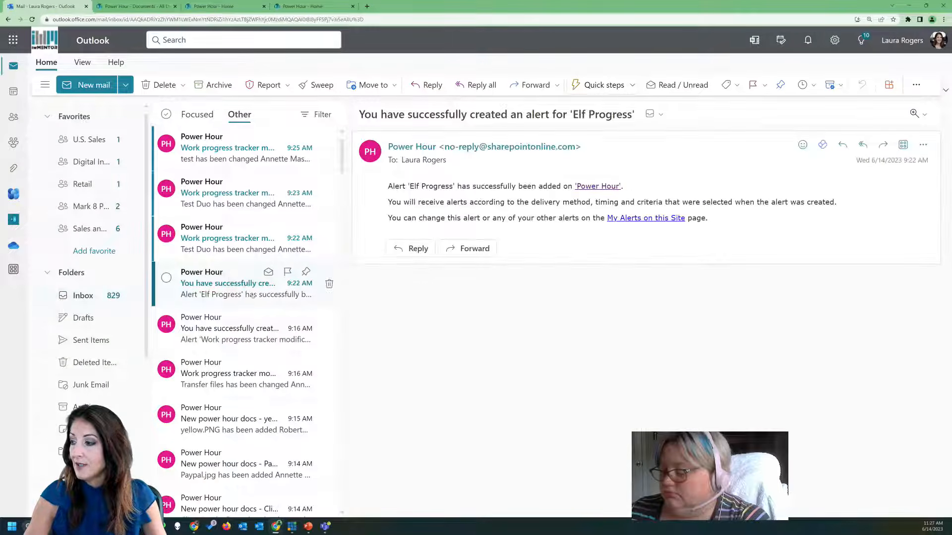
left_click(231, 248)
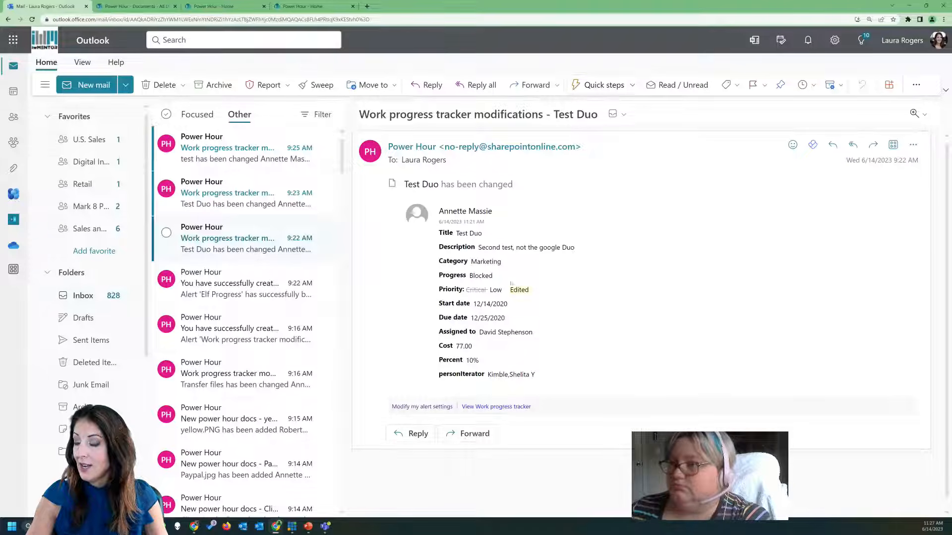
left_click(219, 203)
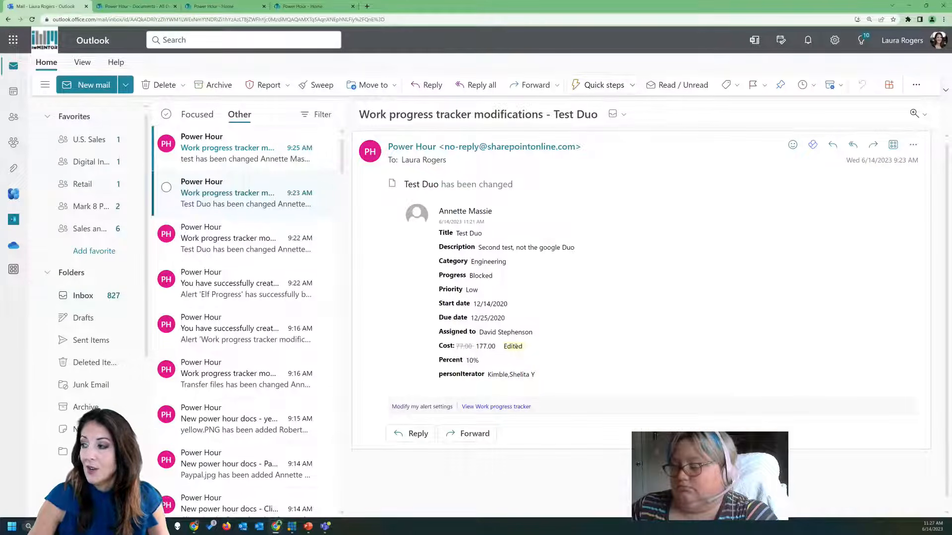
left_click(235, 158)
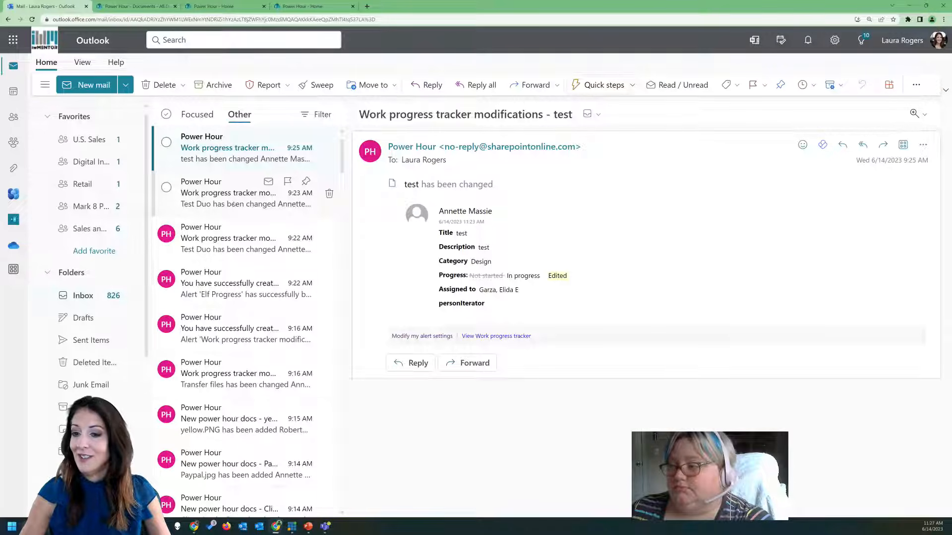
left_click(133, 6)
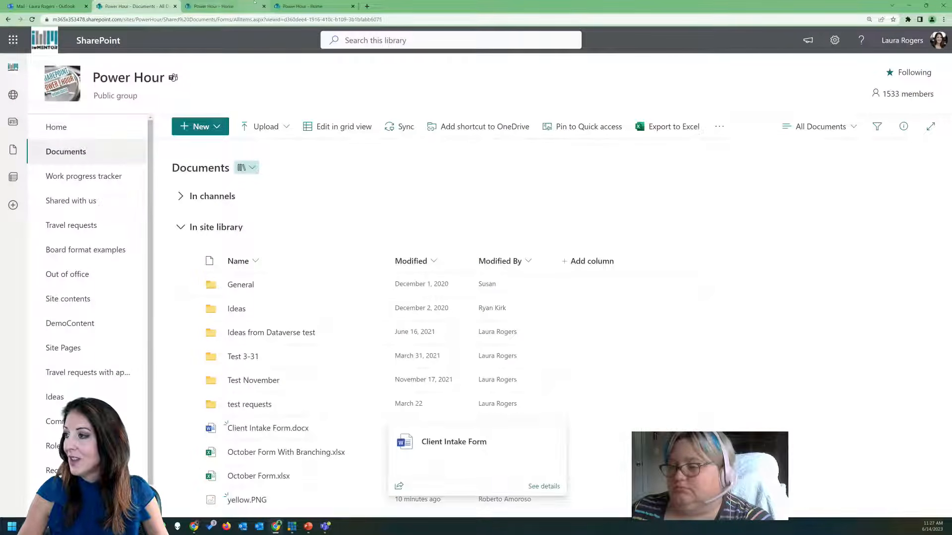
mouse_move(235, 2)
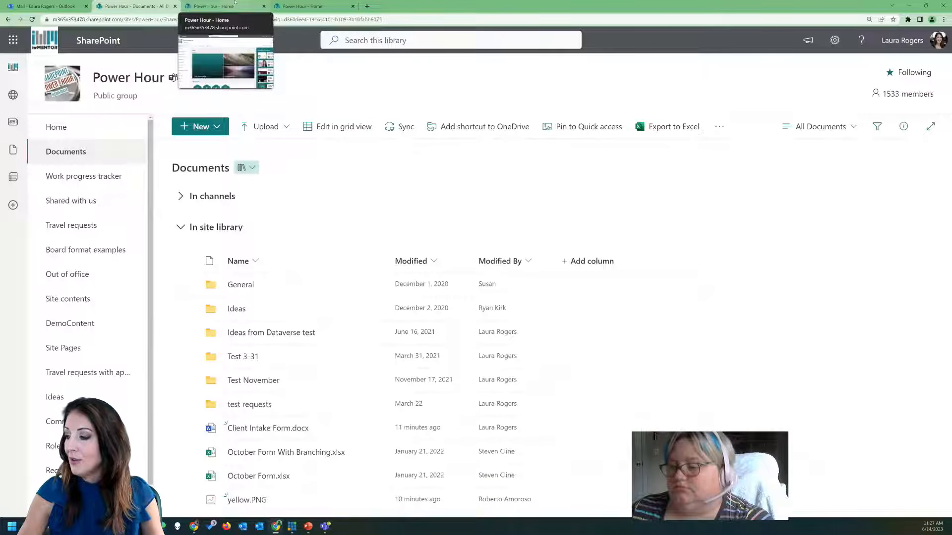
Reload the Outlook mailbox, check the newest message under Other, and go back to the Documents library
left_click(51, 7)
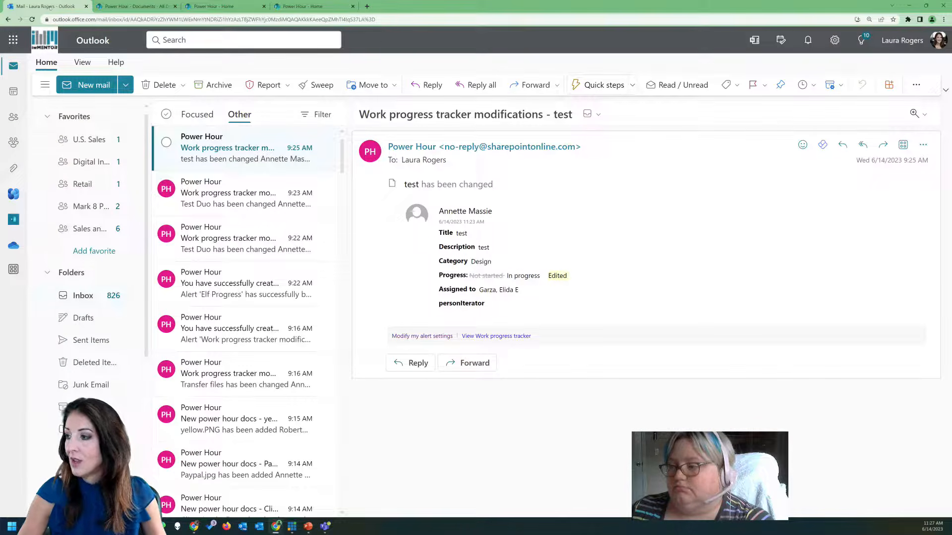
key("F5")
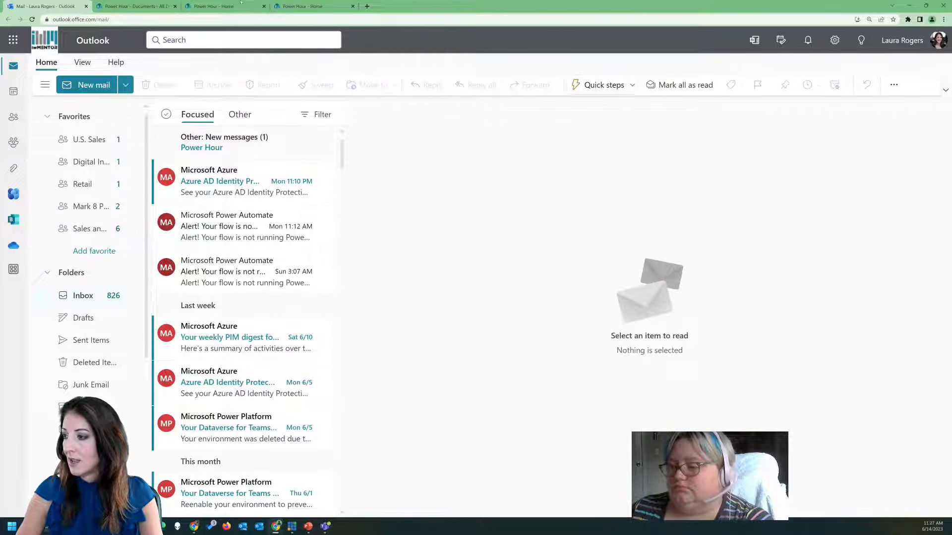
left_click(253, 121)
left_click(236, 149)
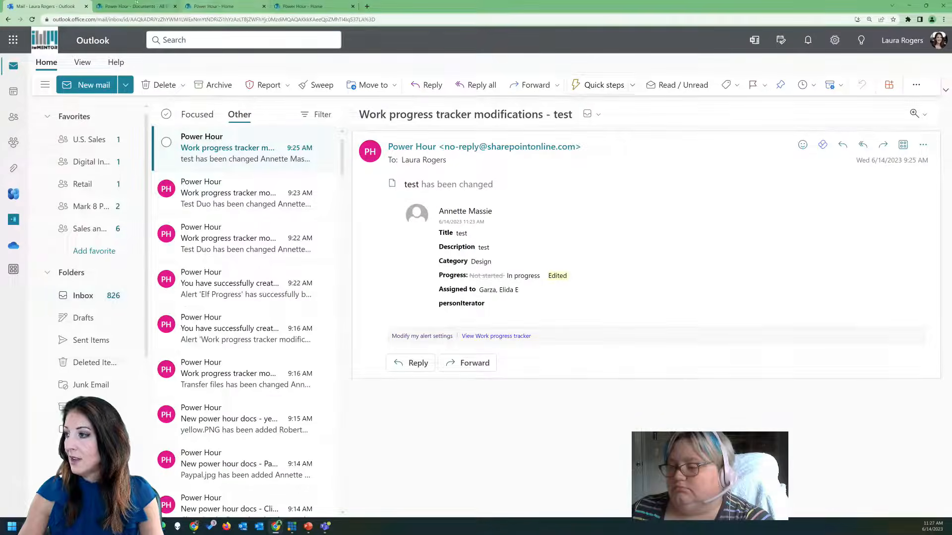
left_click(131, 6)
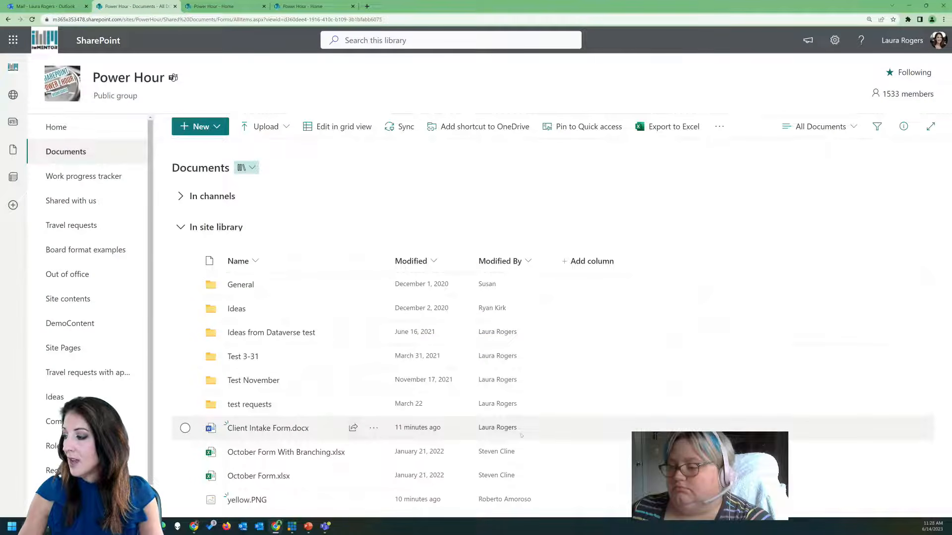
Open Client Intake Form.docx, add "Stuff here" after "Previous Customer?", and close the document
left_click(545, 435)
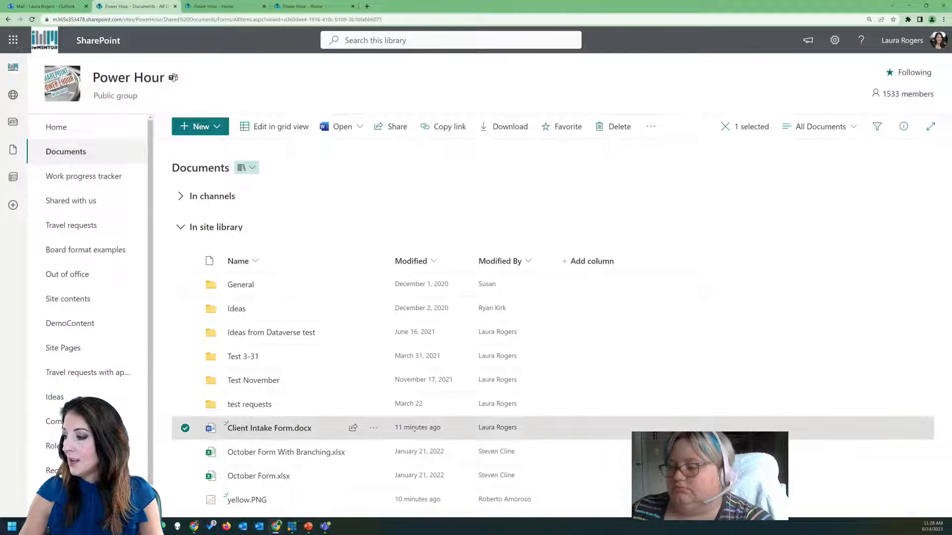
left_click(260, 428)
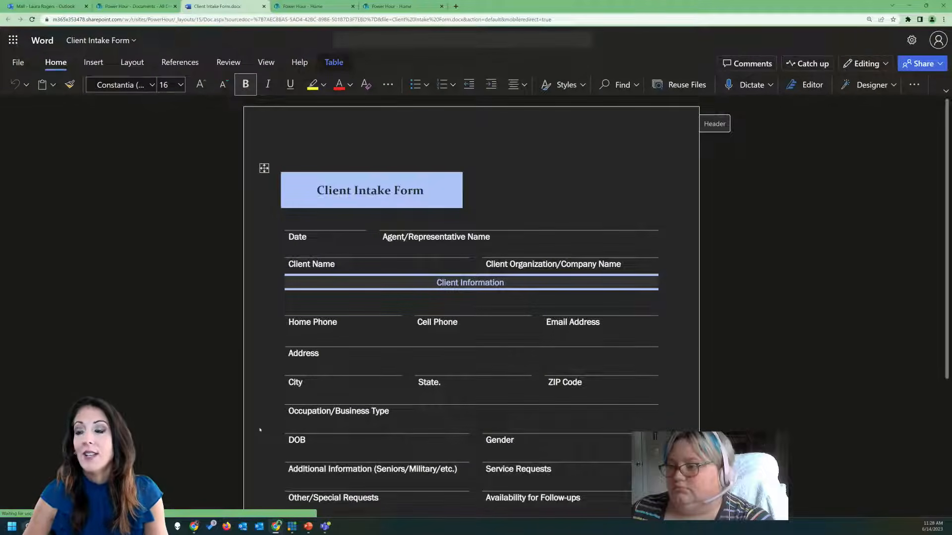
scroll(562, 357, "down", 4)
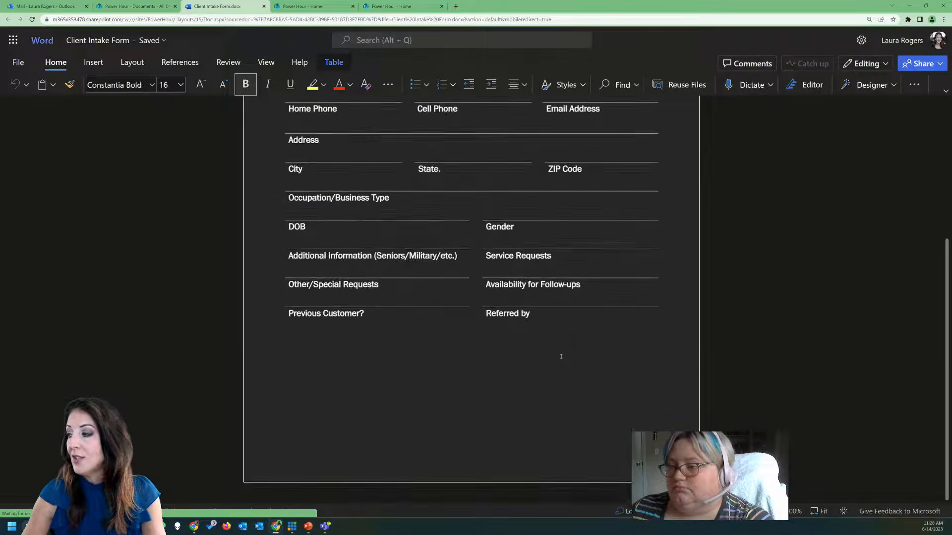
left_click(374, 350)
left_click(373, 313)
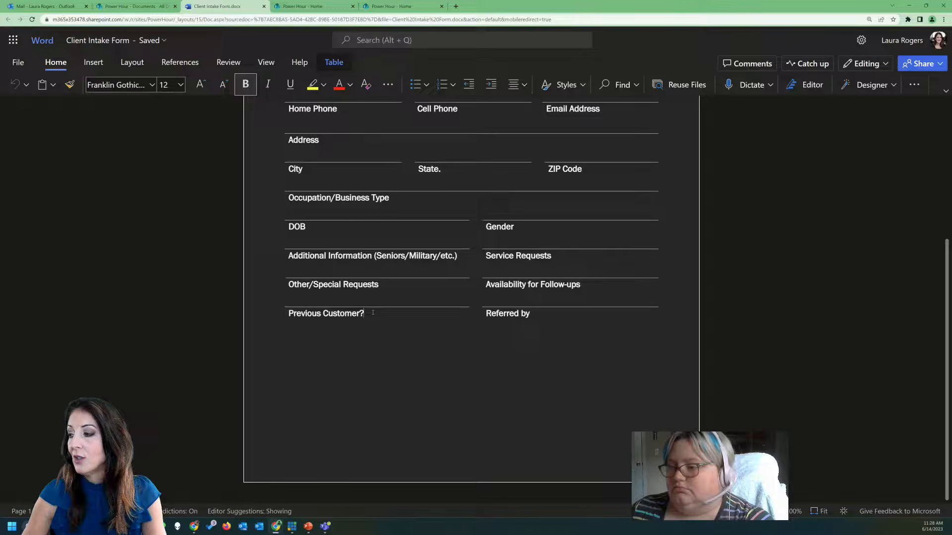
type("Stuff her")
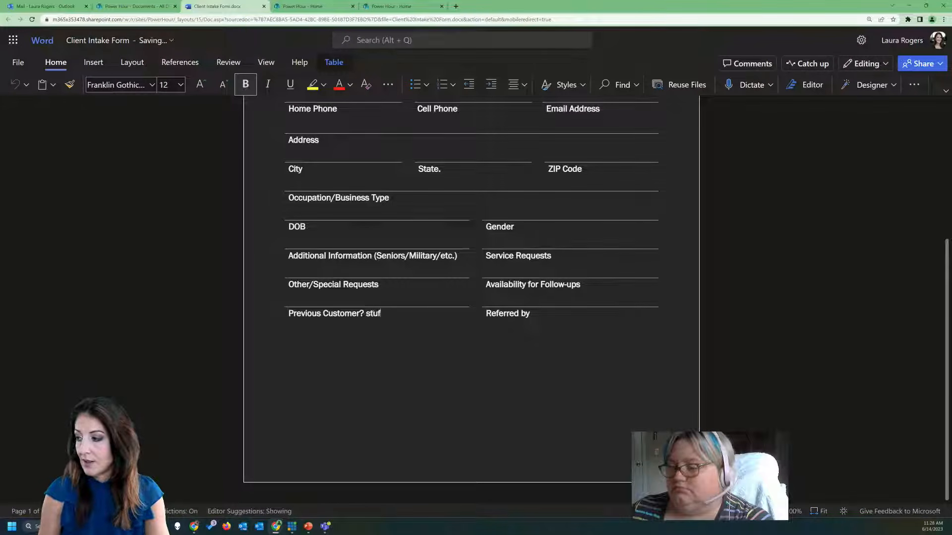
type("e")
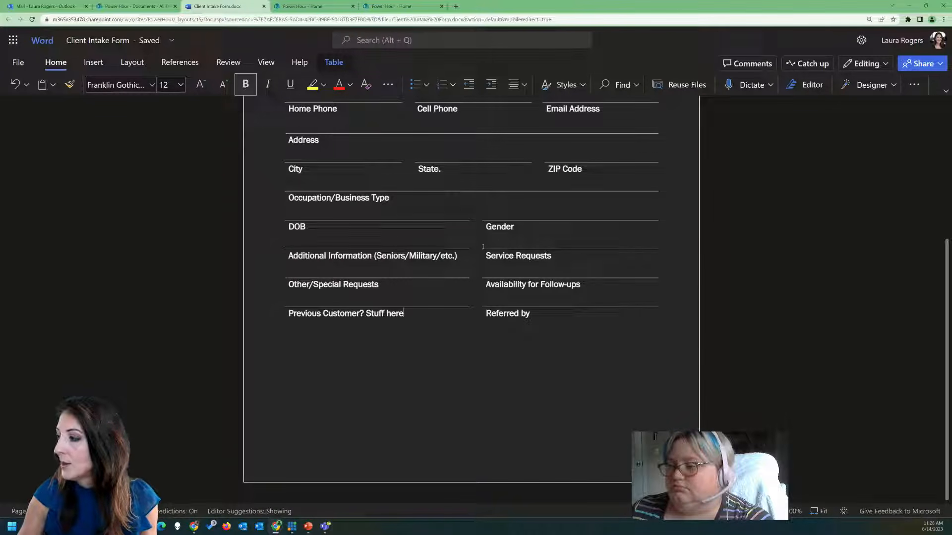
left_click(190, 183)
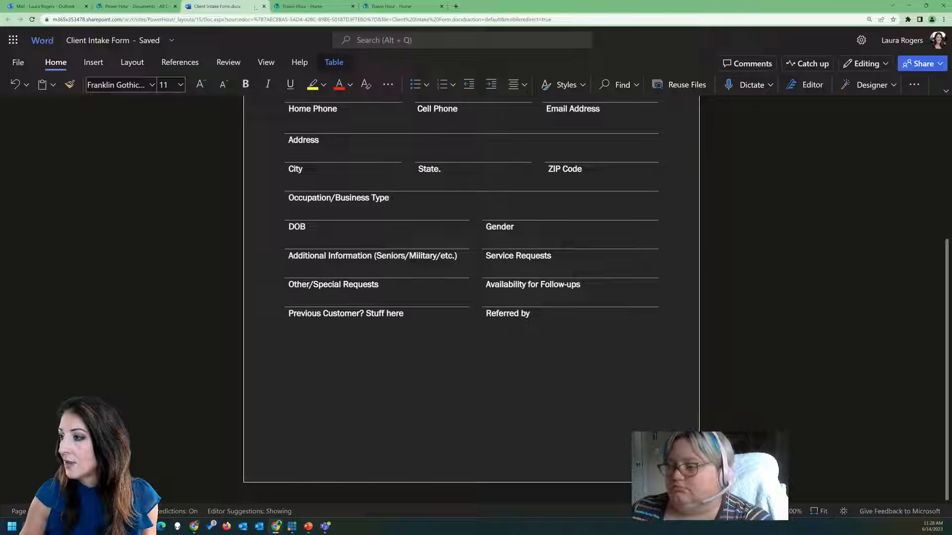
left_click(264, 6)
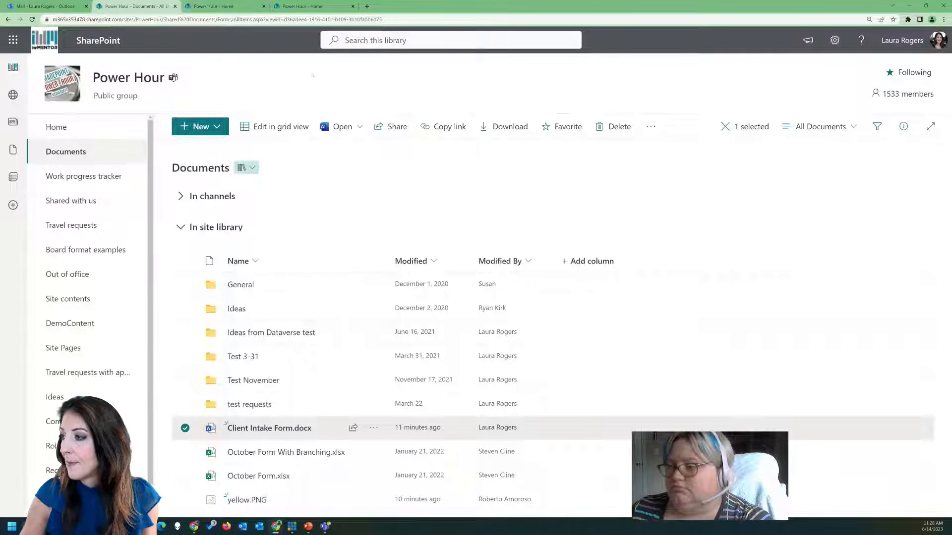
Switch to Outlook, read the Client Intake Form.docx alert message and recent Work progress tracker e-mails, return to Documents, and deselect the file
left_click(47, 6)
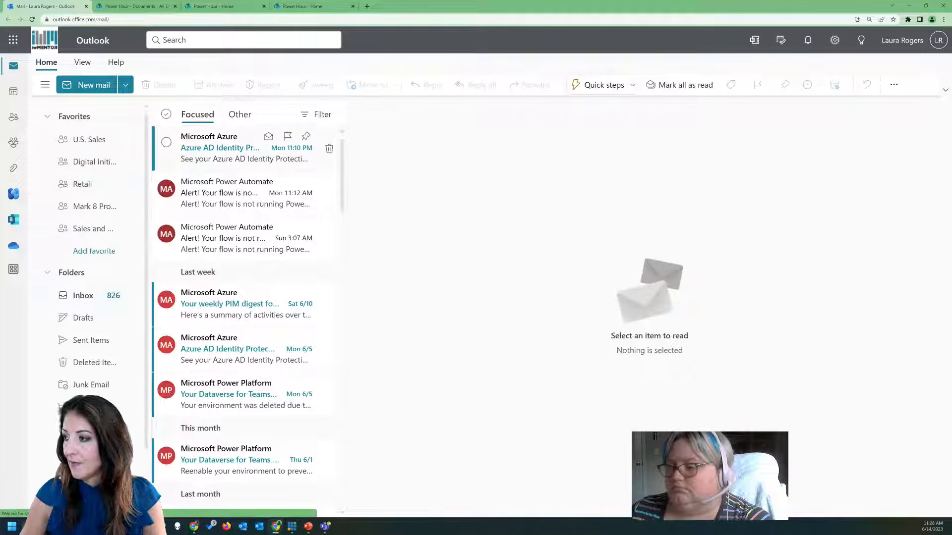
left_click(240, 115)
left_click(239, 151)
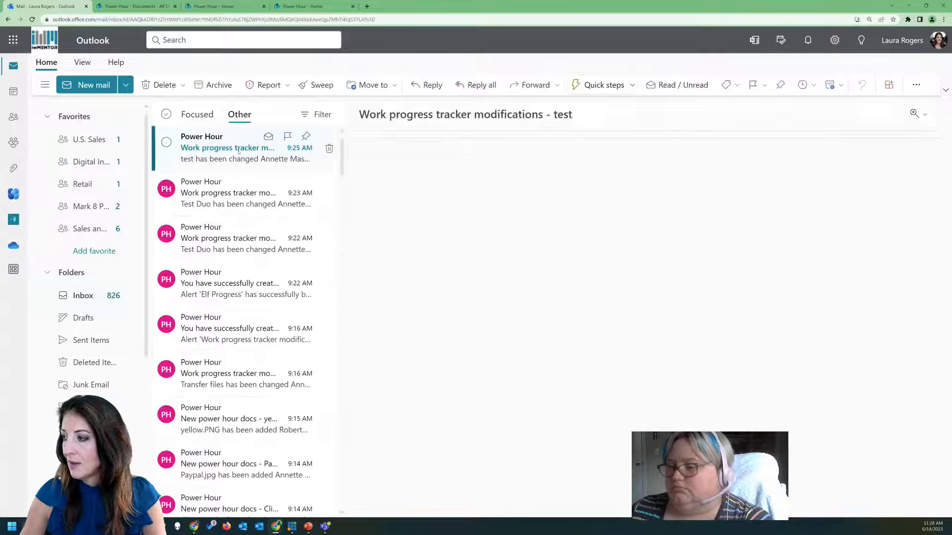
left_click(228, 196)
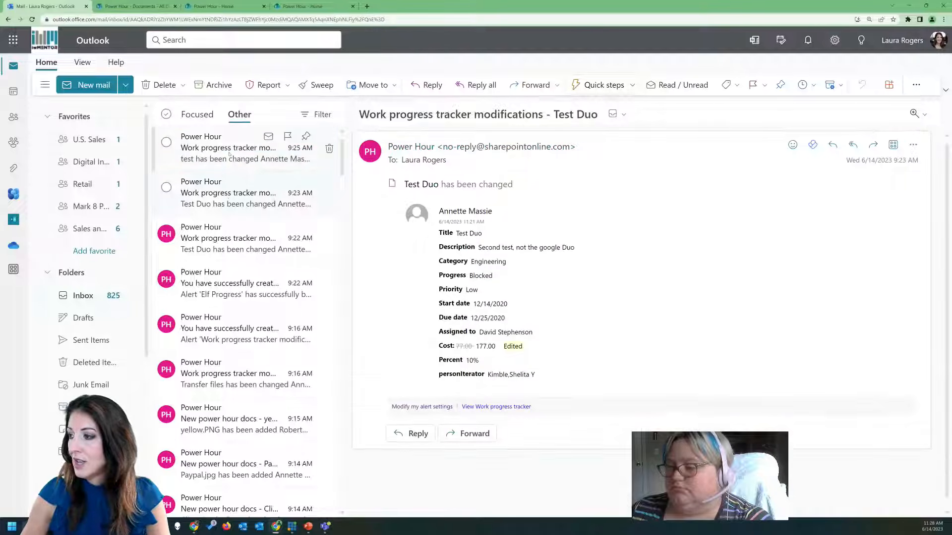
left_click(229, 154)
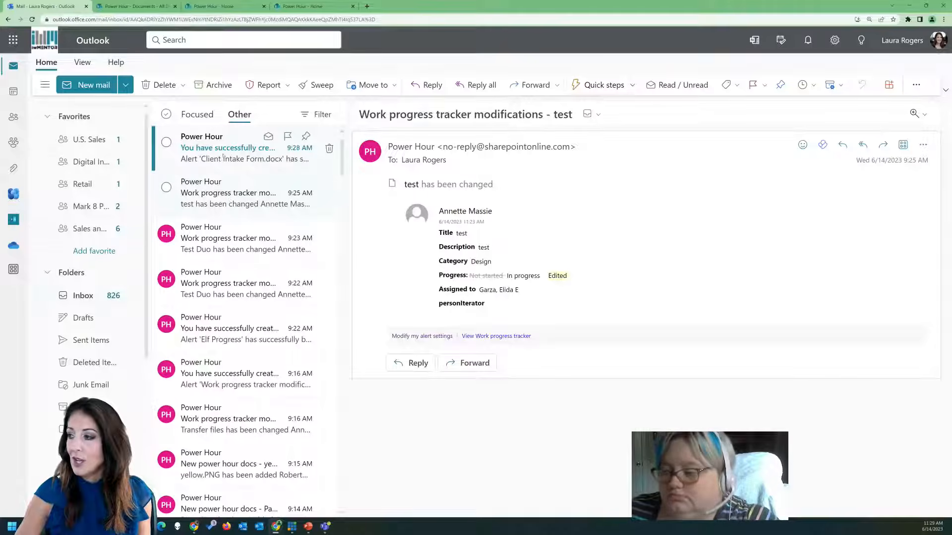
left_click(223, 156)
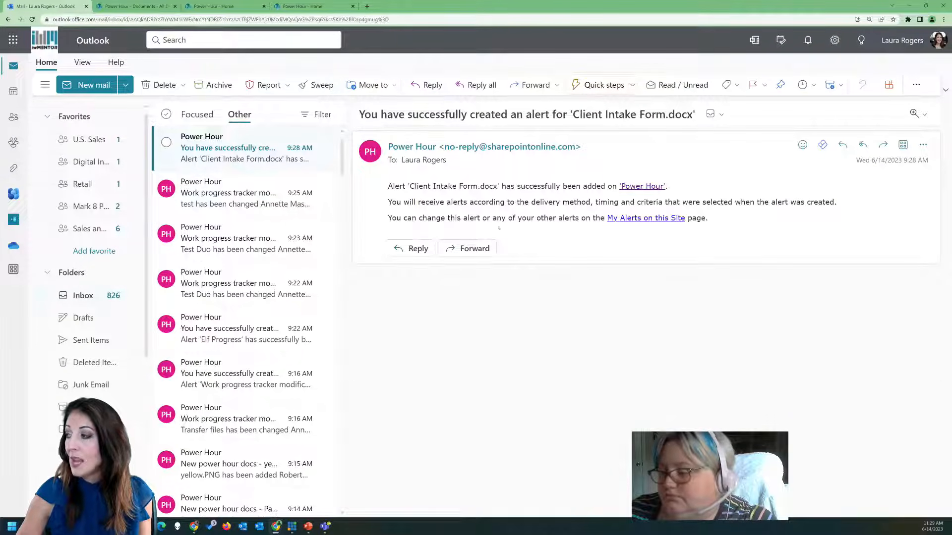
left_click(223, 196)
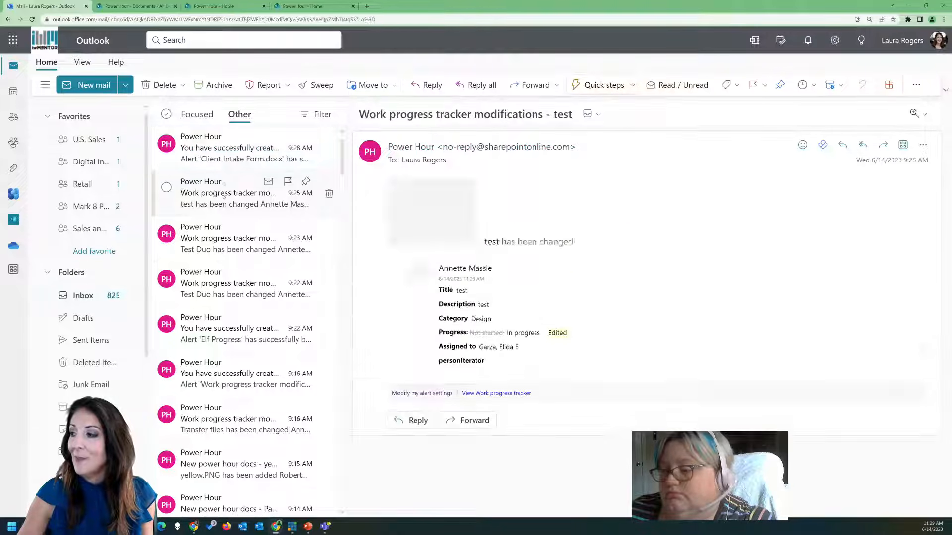
left_click(197, 114)
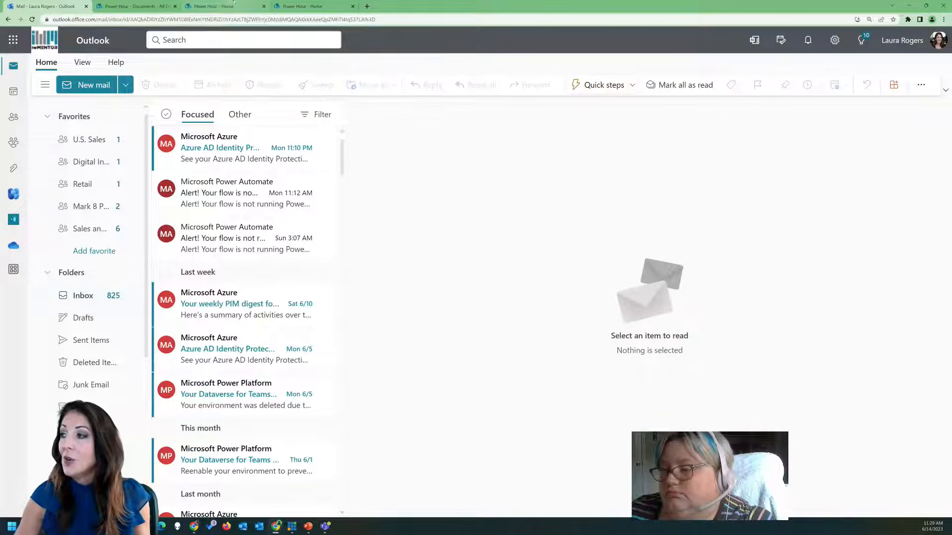
left_click(150, 3)
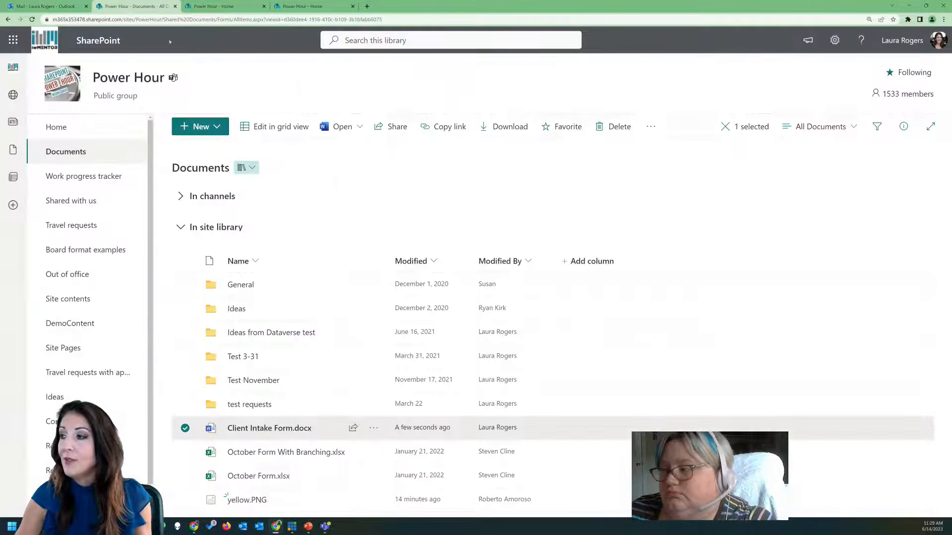
left_click(316, 195)
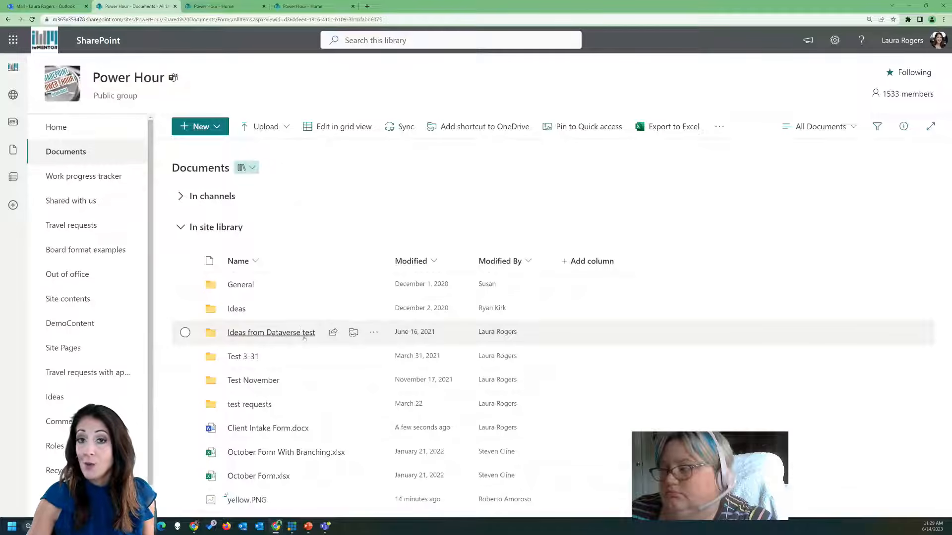
mouse_move(327, 431)
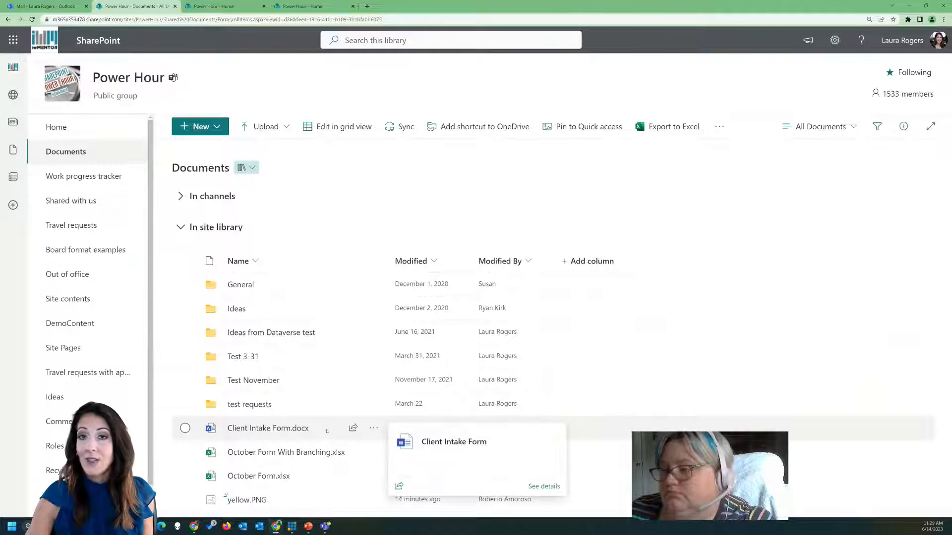
In the Work progress tracker list, find the alert option for item Test 1039 under Design, and collapse the category again
left_click(83, 176)
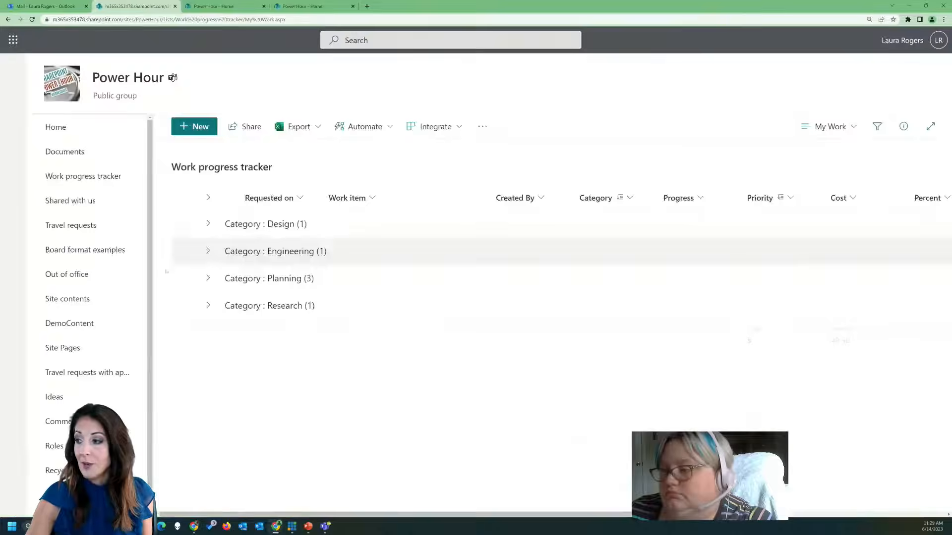
left_click(209, 247)
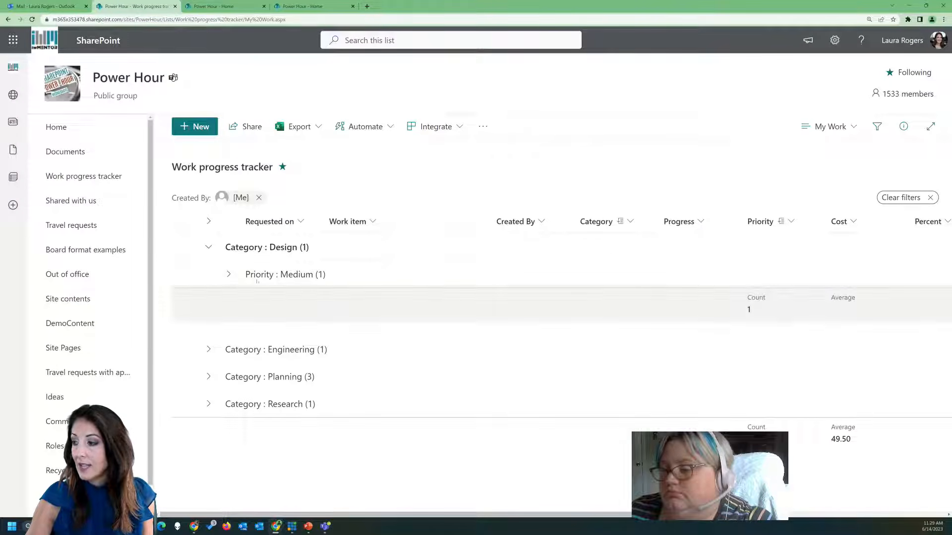
left_click(434, 300)
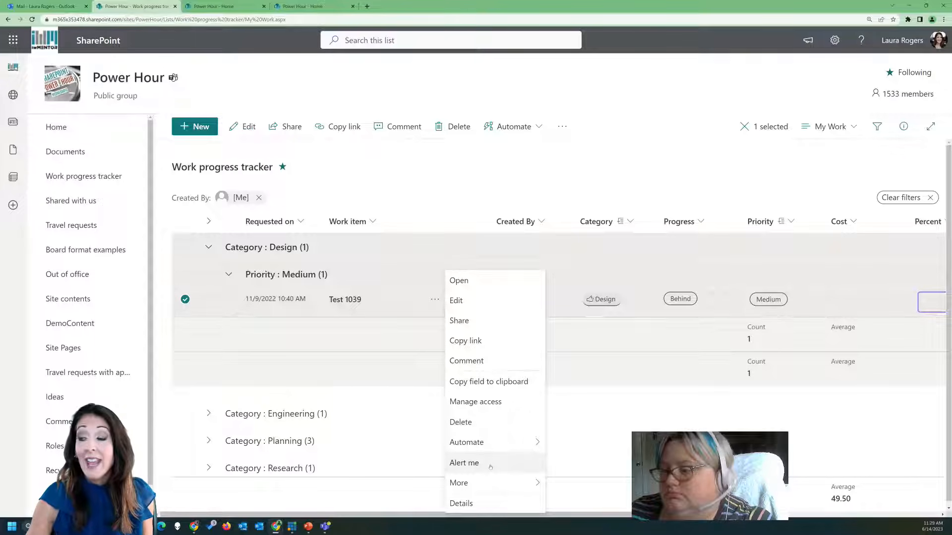
left_click(401, 154)
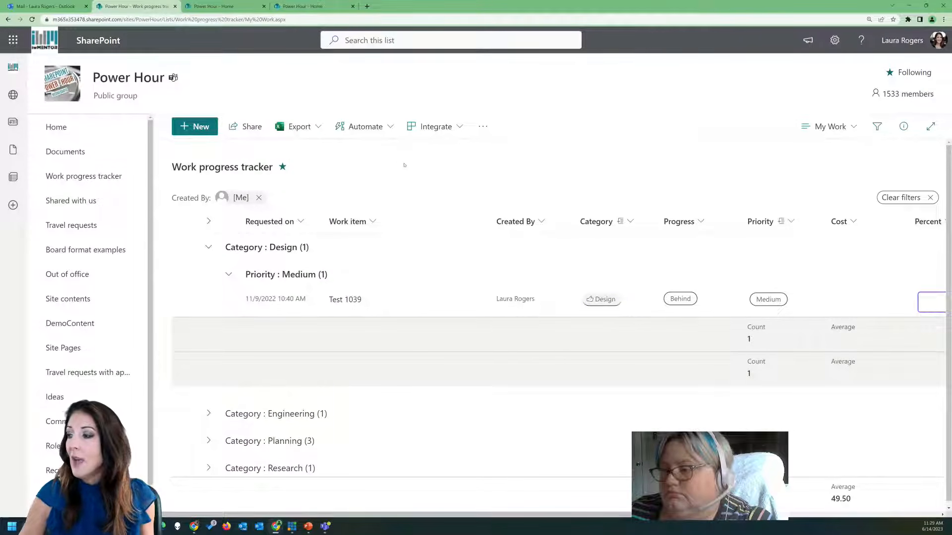
left_click(209, 247)
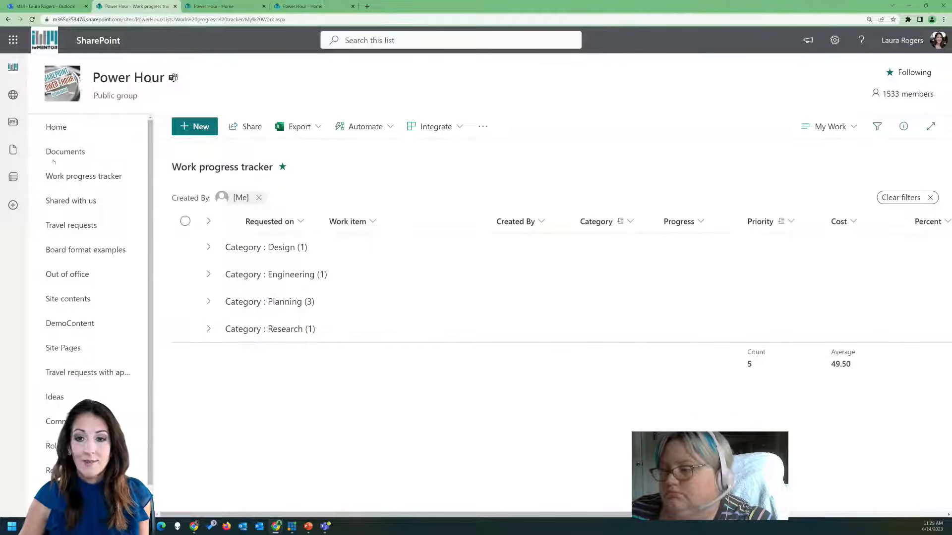
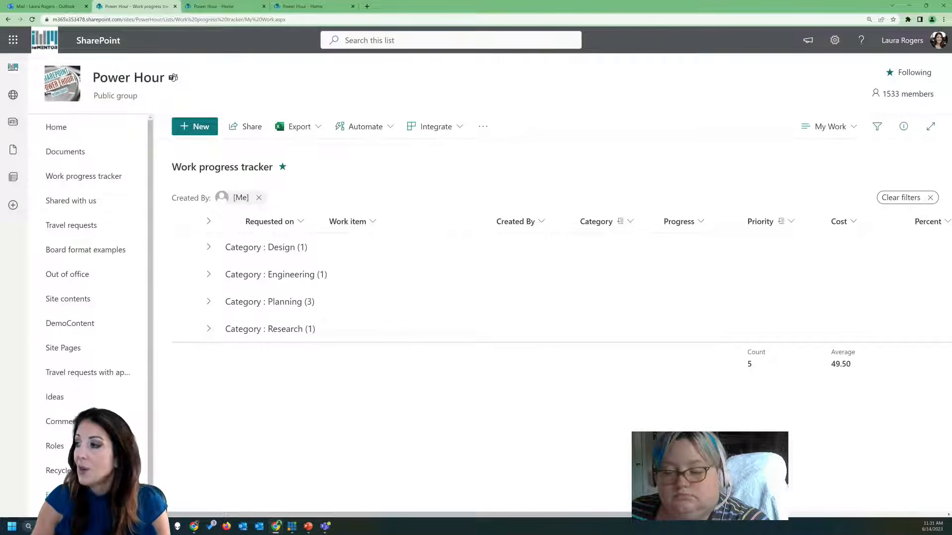
View the rule templates offered for the Work progress tracker list and close them without creating a rule
left_click(381, 133)
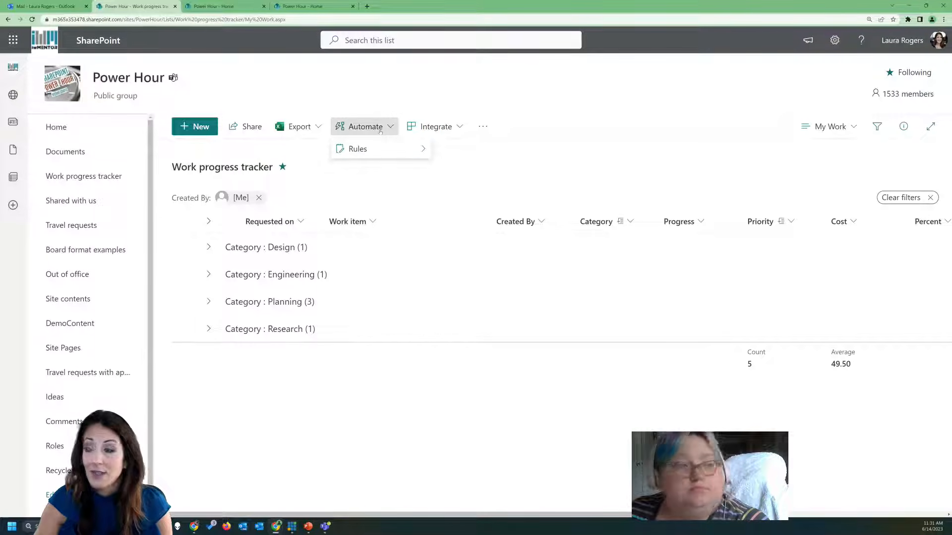
mouse_move(374, 150)
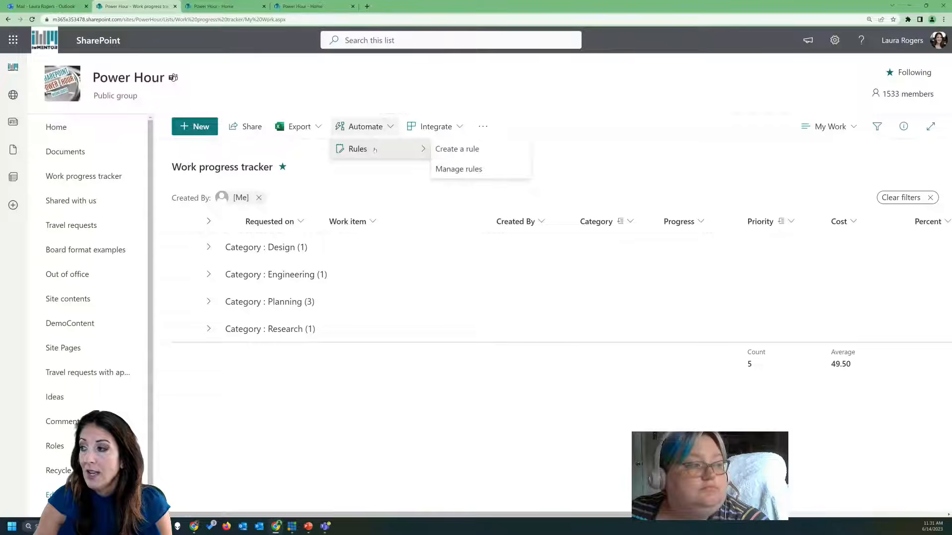
left_click(459, 150)
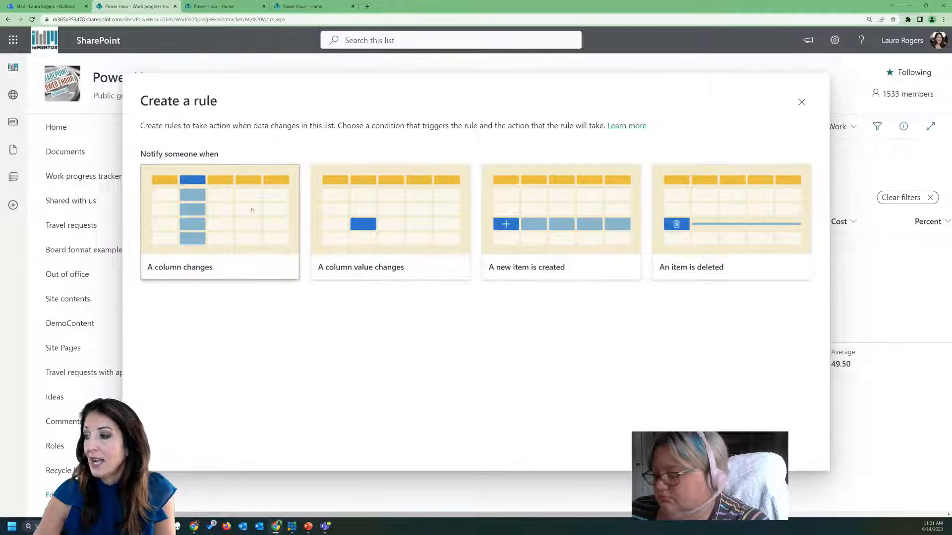
left_click(801, 103)
Go to the Documents library, review its rule templates, and close them without creating a rule
left_click(98, 154)
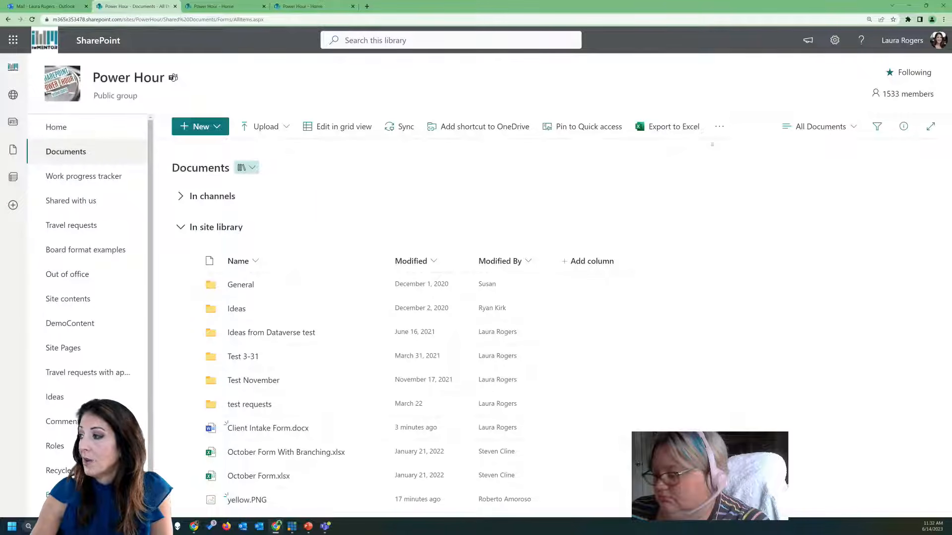
left_click(719, 127)
mouse_move(803, 151)
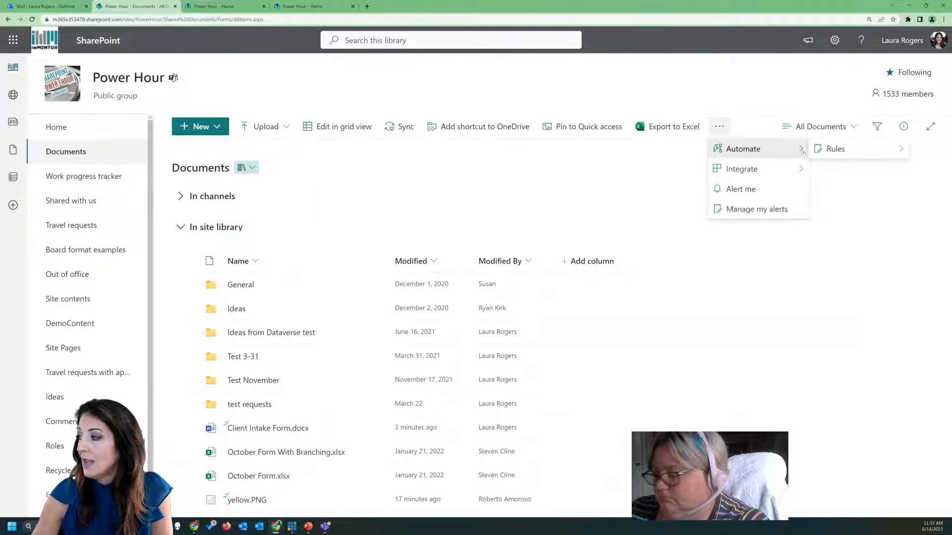
mouse_move(836, 149)
left_click(730, 149)
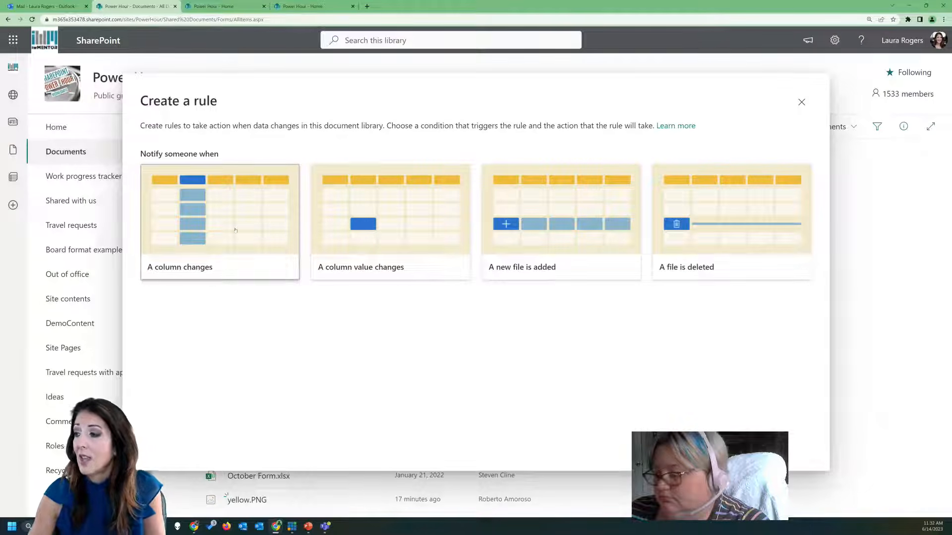
left_click(801, 103)
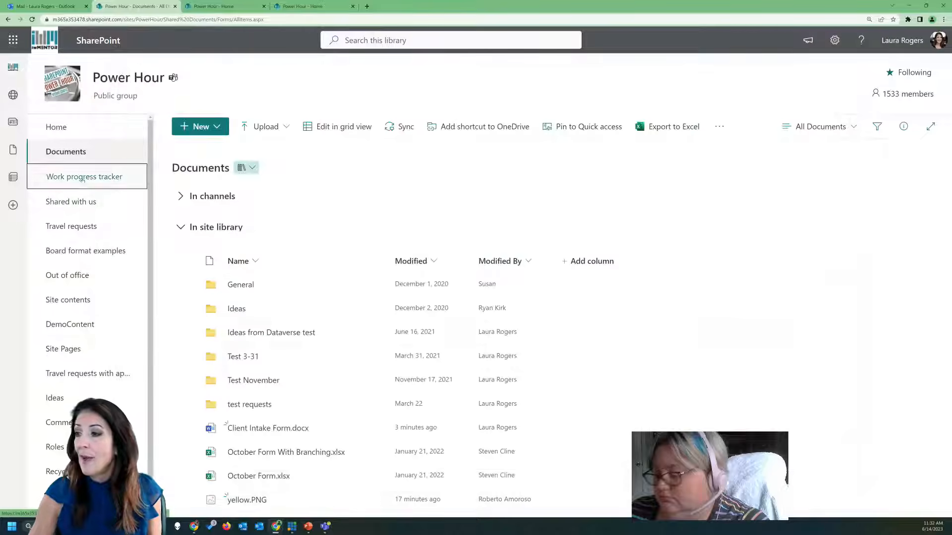
In the Work progress tracker list, create a column-change rule that sends an email to Me when Category changes
left_click(83, 176)
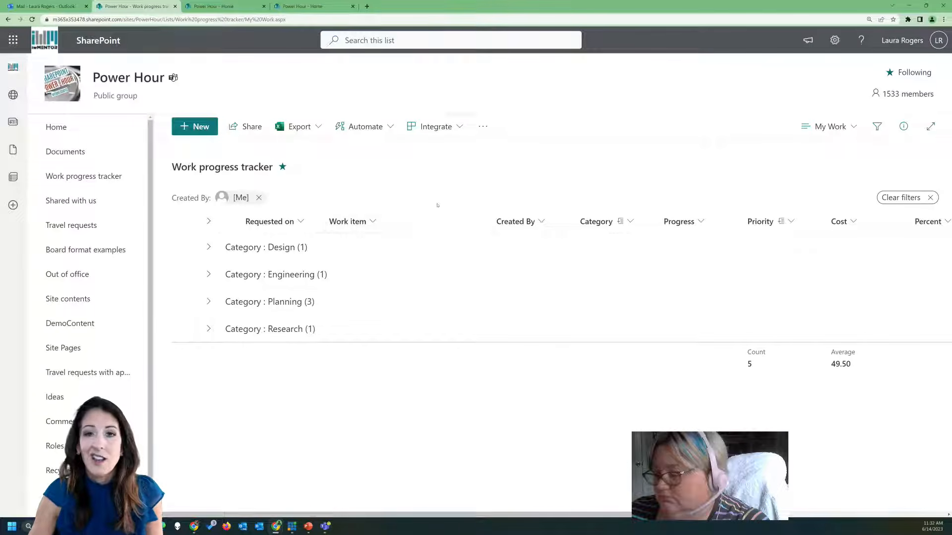
left_click(365, 126)
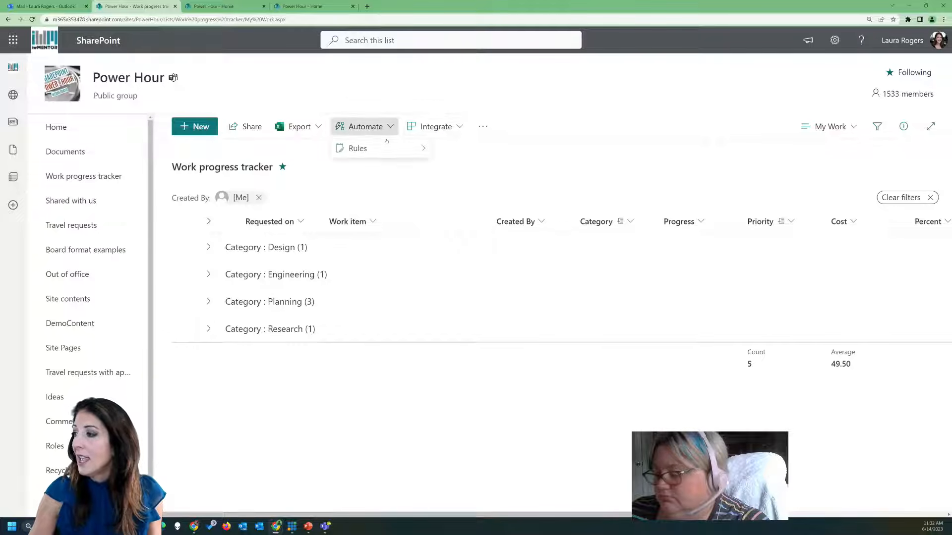
mouse_move(359, 147)
left_click(443, 149)
left_click(170, 268)
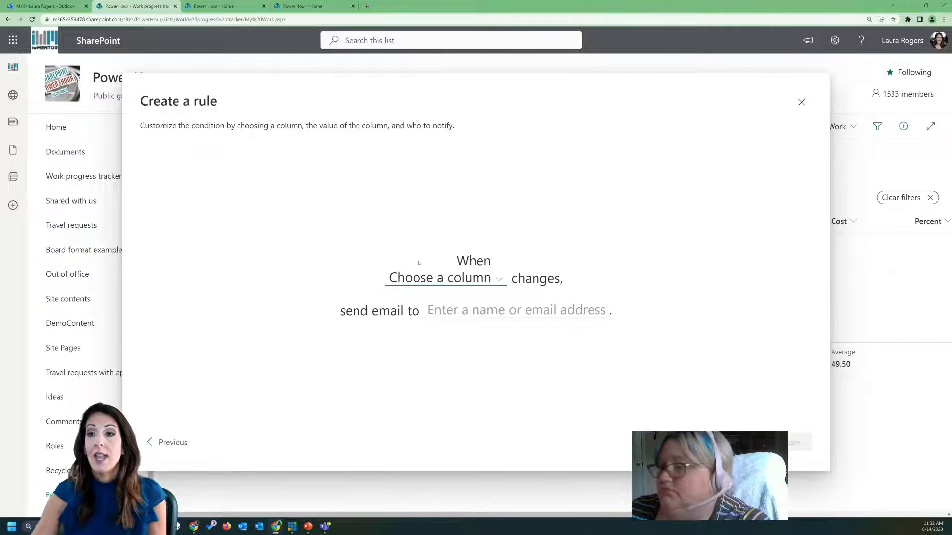
left_click(467, 279)
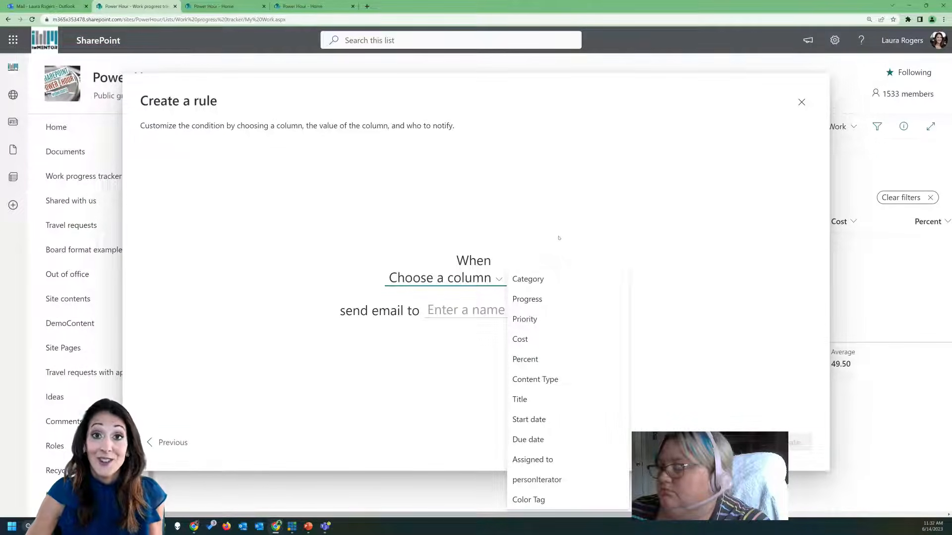
left_click(546, 279)
left_click(491, 311)
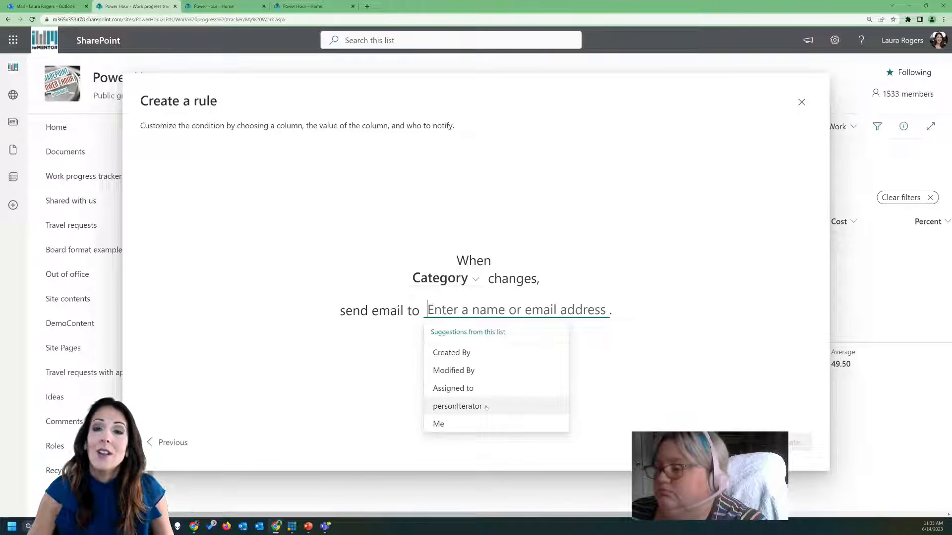
left_click(471, 427)
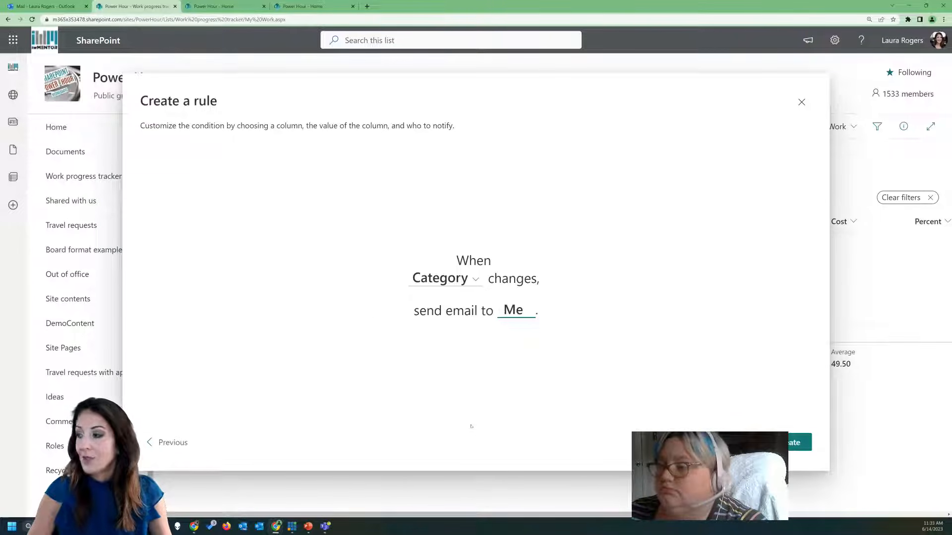
left_click(798, 442)
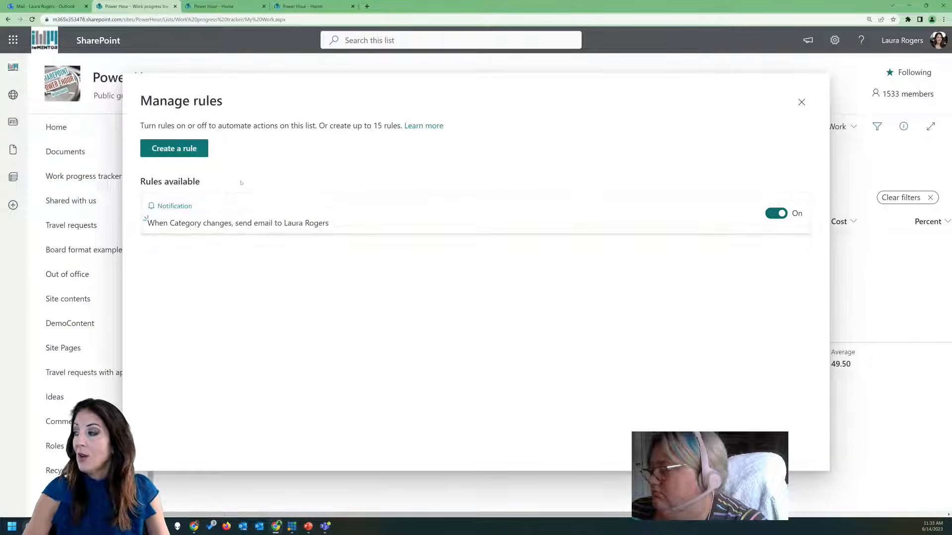
Switch the Category rule off and on again, view its edit options, and close the rule without changing it
left_click(775, 214)
left_click(774, 214)
left_click(145, 218)
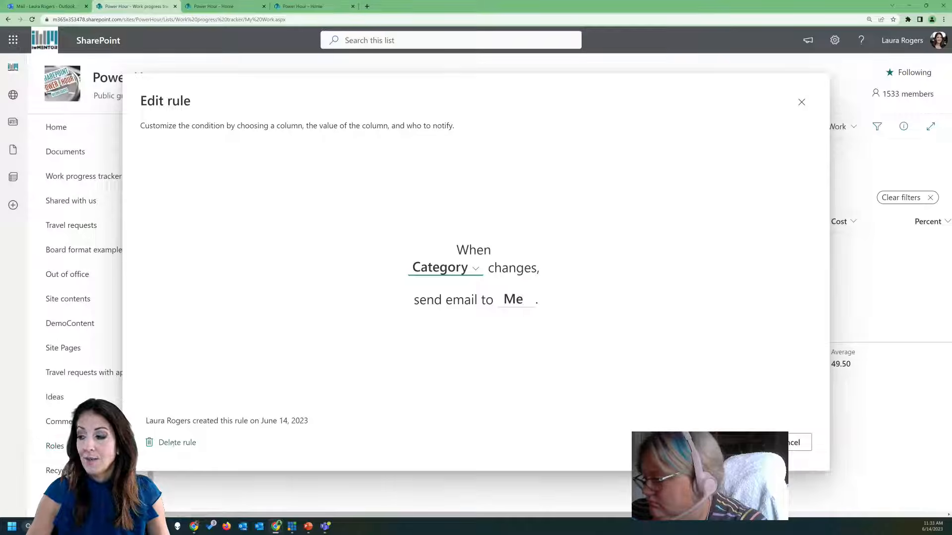
left_click(801, 102)
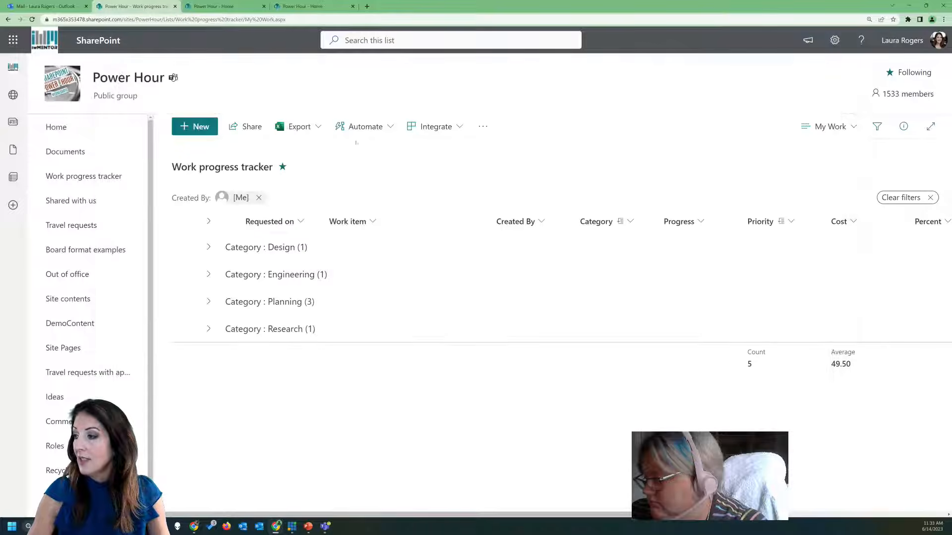
Start a column value rule for the Work progress tracker list with the condition Priority is Critical
left_click(438, 127)
left_click(364, 128)
mouse_move(367, 149)
left_click(456, 149)
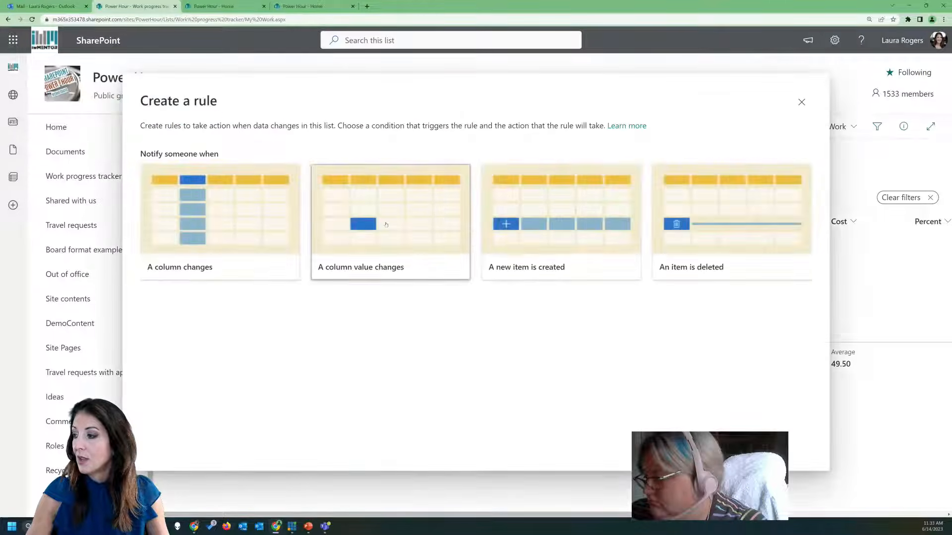
left_click(387, 224)
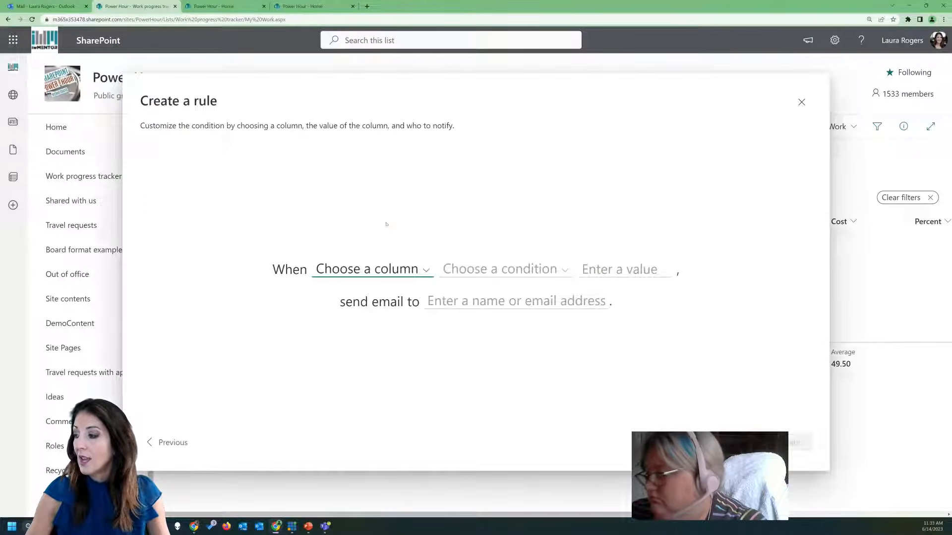
left_click(377, 268)
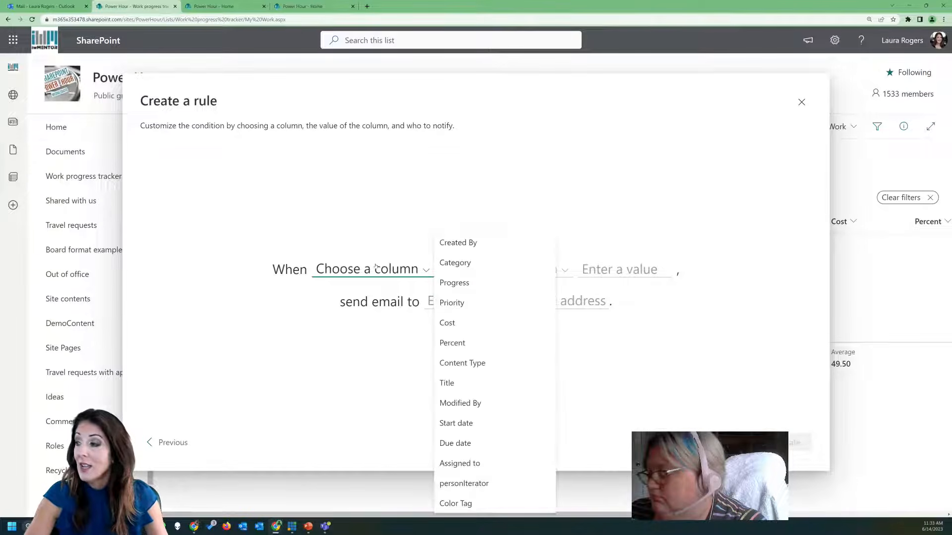
left_click(465, 303)
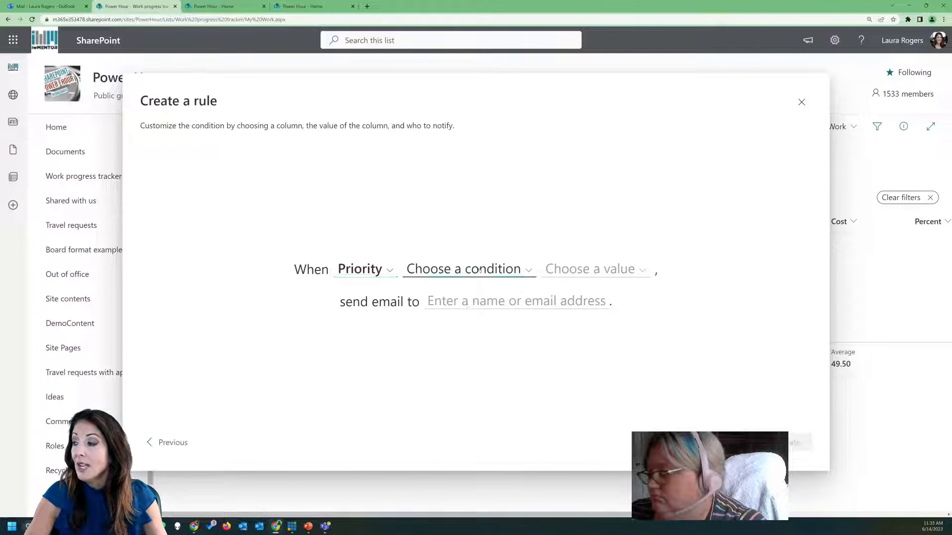
left_click(478, 271)
left_click(461, 288)
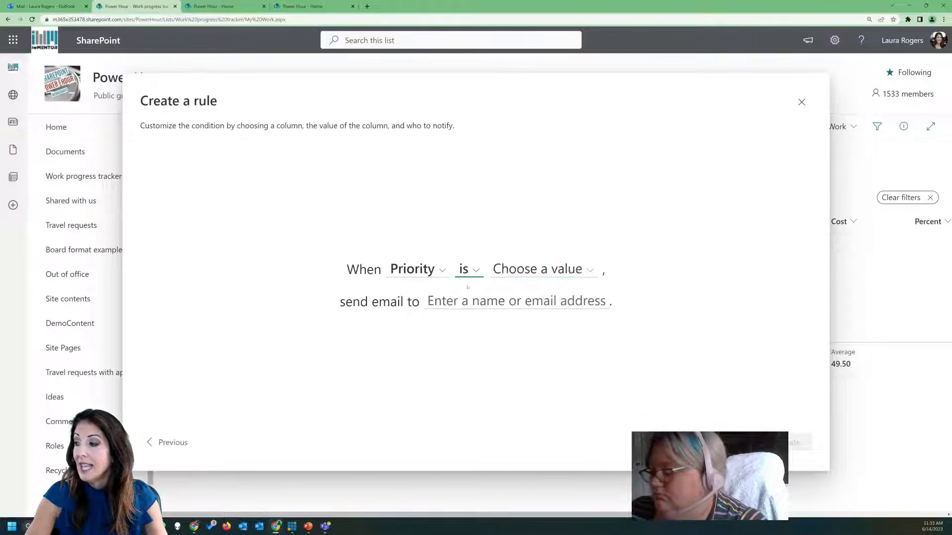
left_click(550, 270)
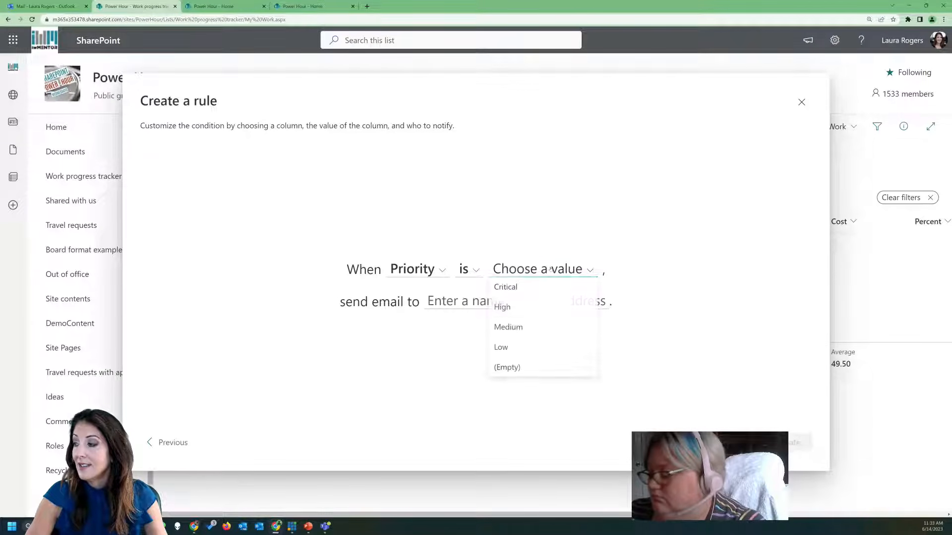
left_click(521, 287)
Set the critical-priority rule to email the Assigned to person and create the rule
left_click(518, 301)
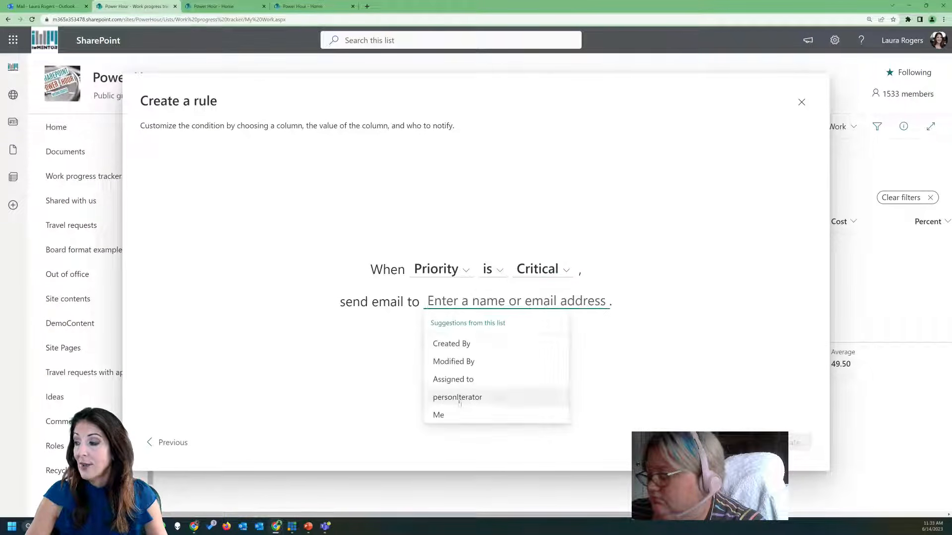
left_click(525, 378)
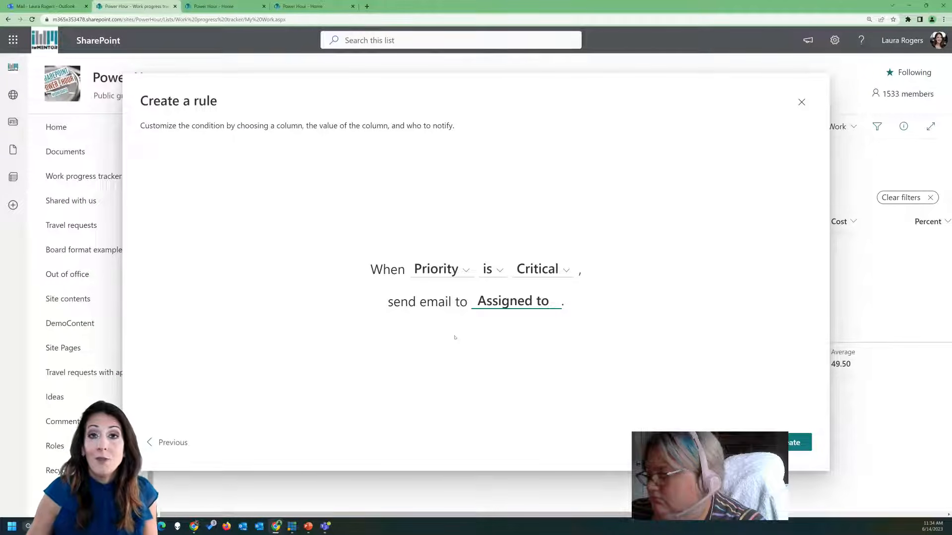
left_click(798, 442)
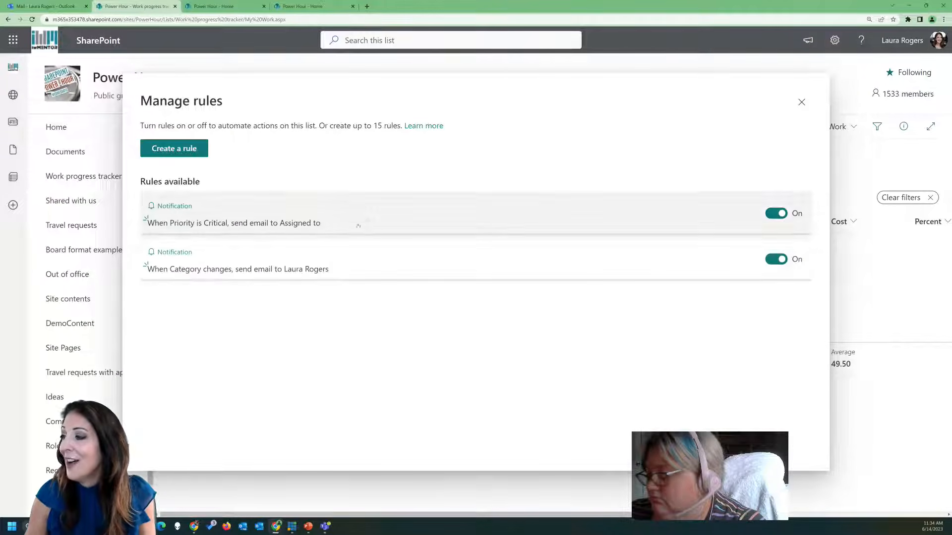
Create another rule that sends an email to Modified By when a new item is created
left_click(174, 148)
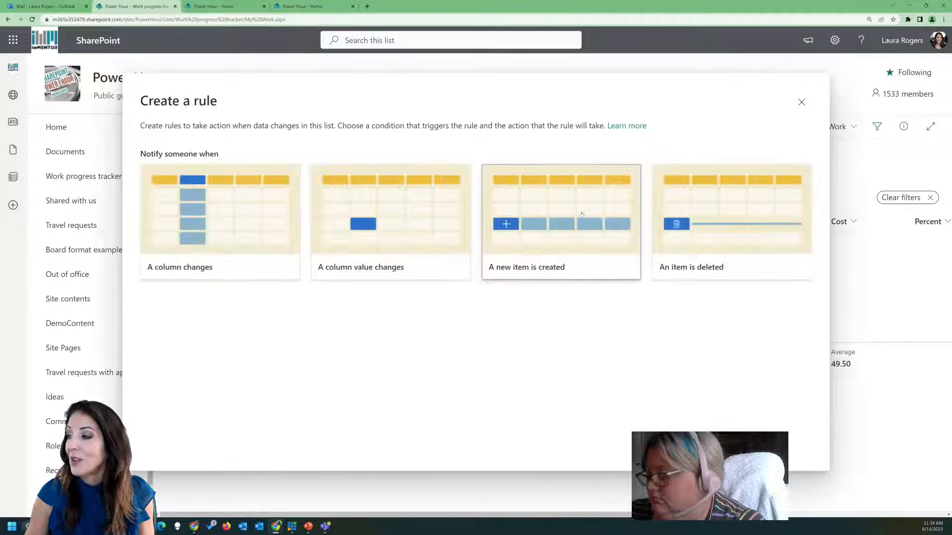
left_click(545, 224)
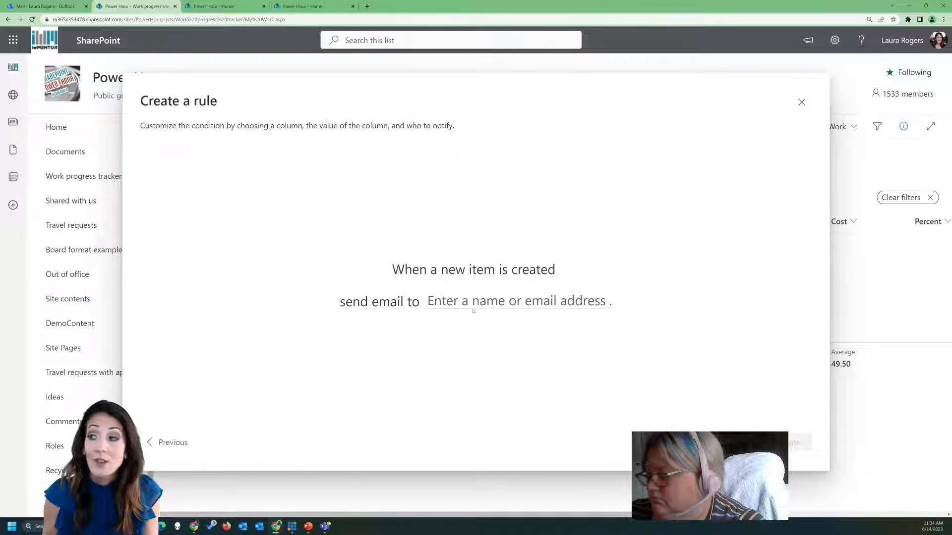
left_click(458, 300)
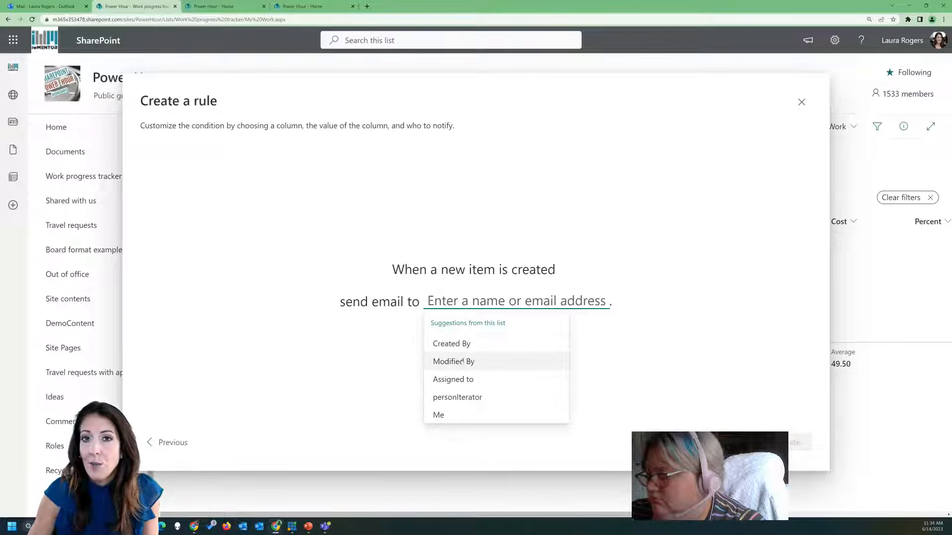
left_click(481, 345)
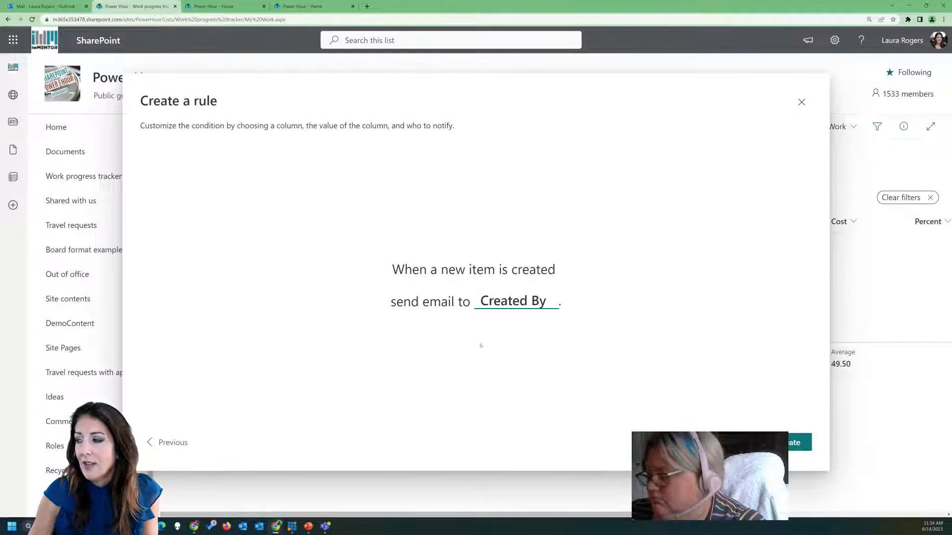
left_click(536, 301)
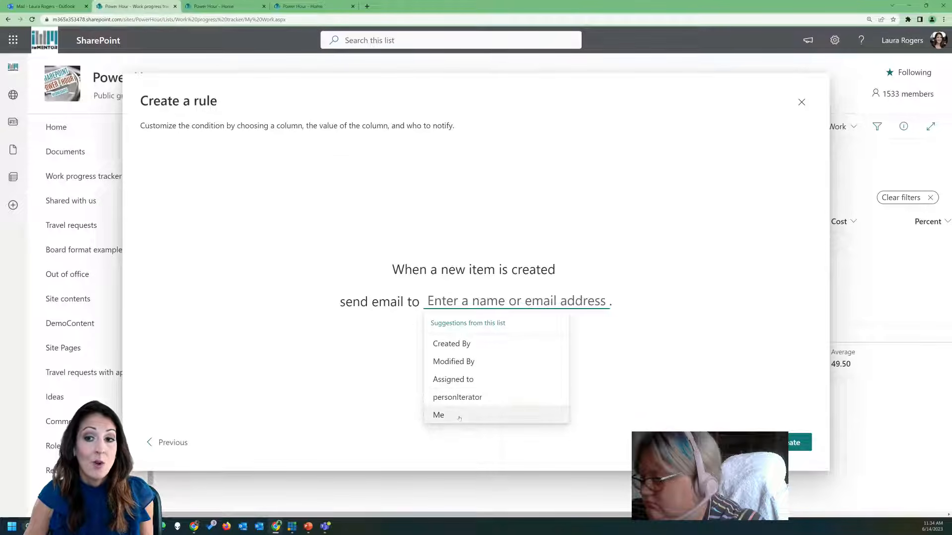
left_click(473, 365)
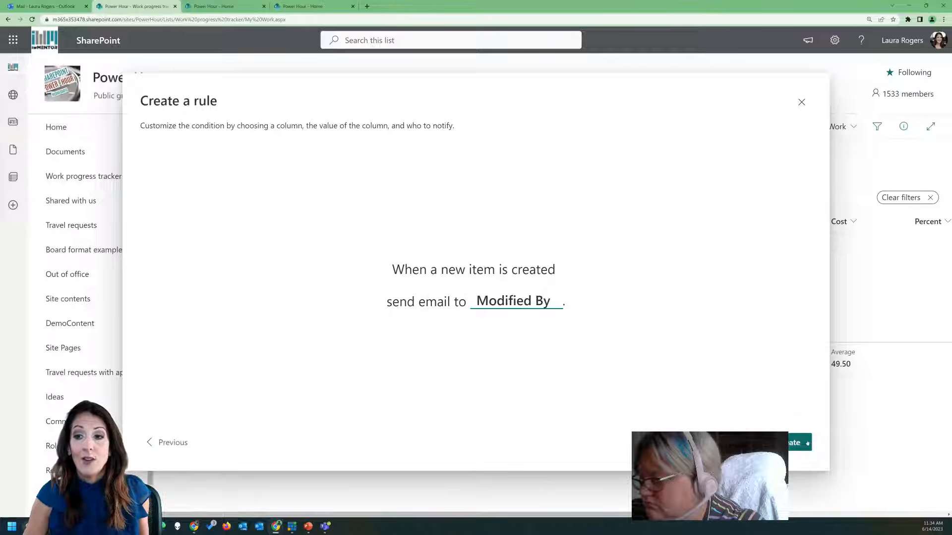
left_click(807, 443)
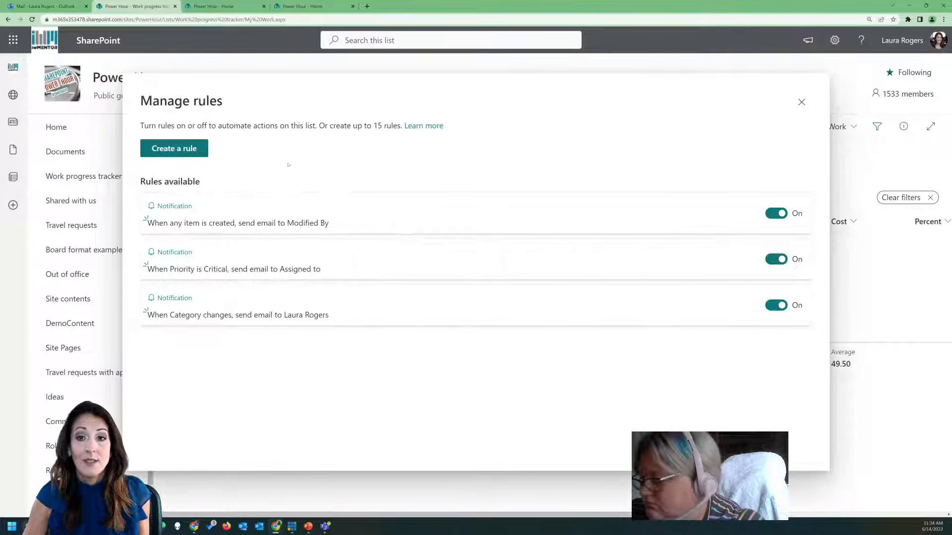
View the rule template for a deleted item, return to the templates, and close them without creating a rule
left_click(201, 149)
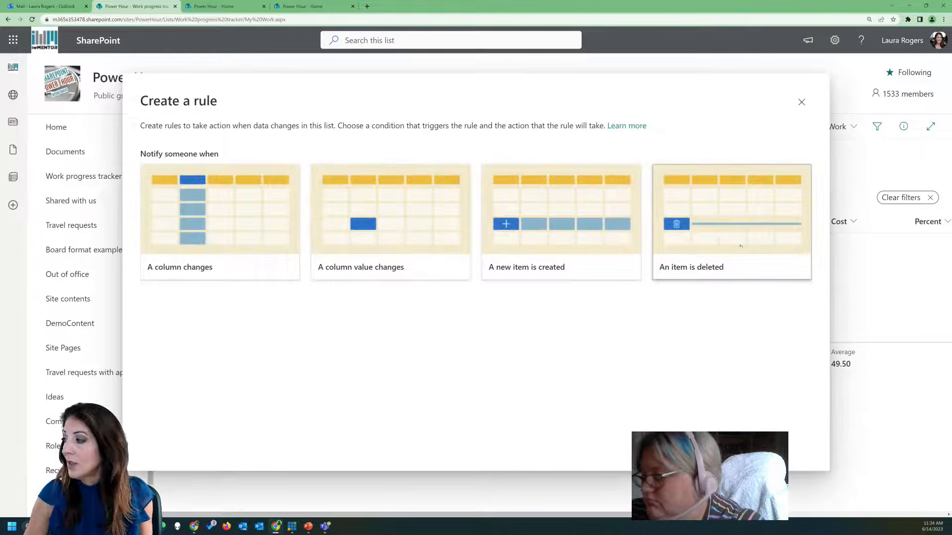
left_click(729, 233)
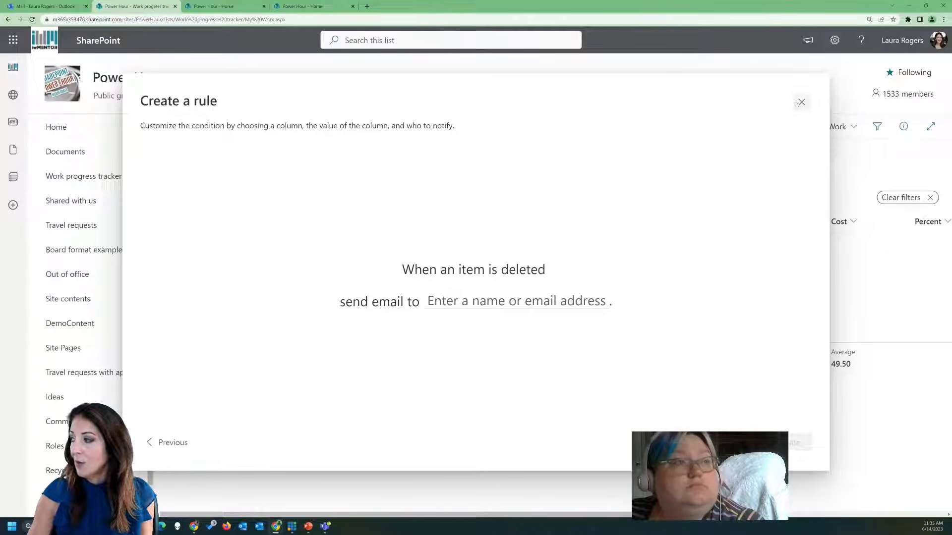
left_click(173, 443)
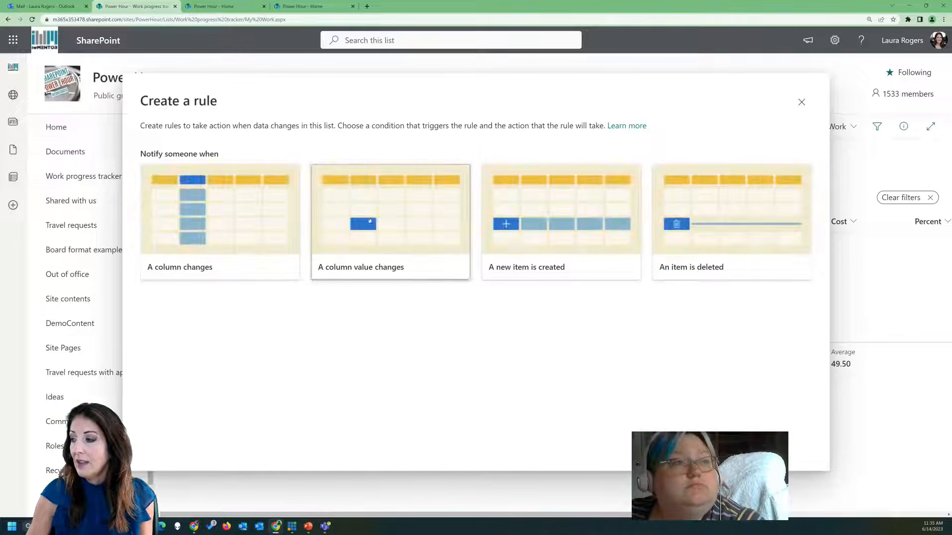
left_click(802, 102)
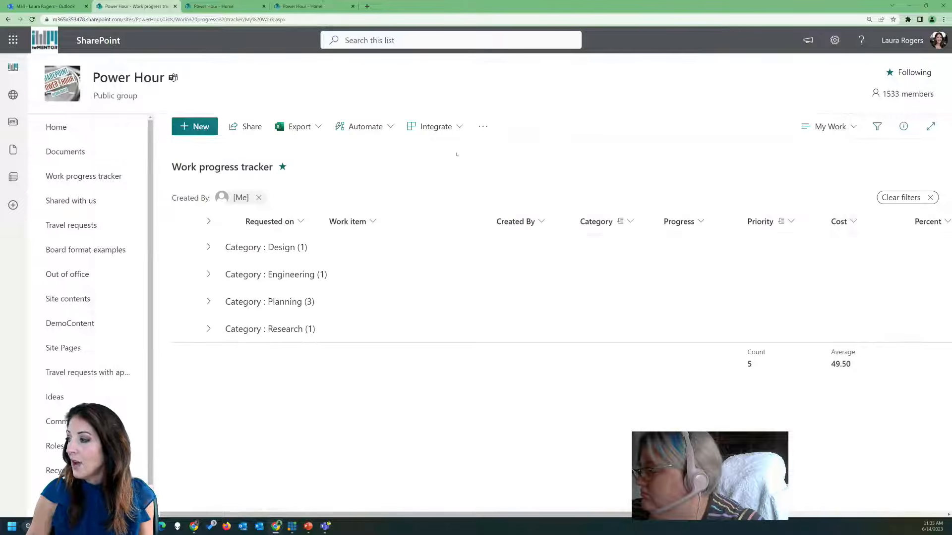
Edit item Test 1039 in the Design category, set its priority to Critical, and save it
left_click(208, 247)
left_click(229, 274)
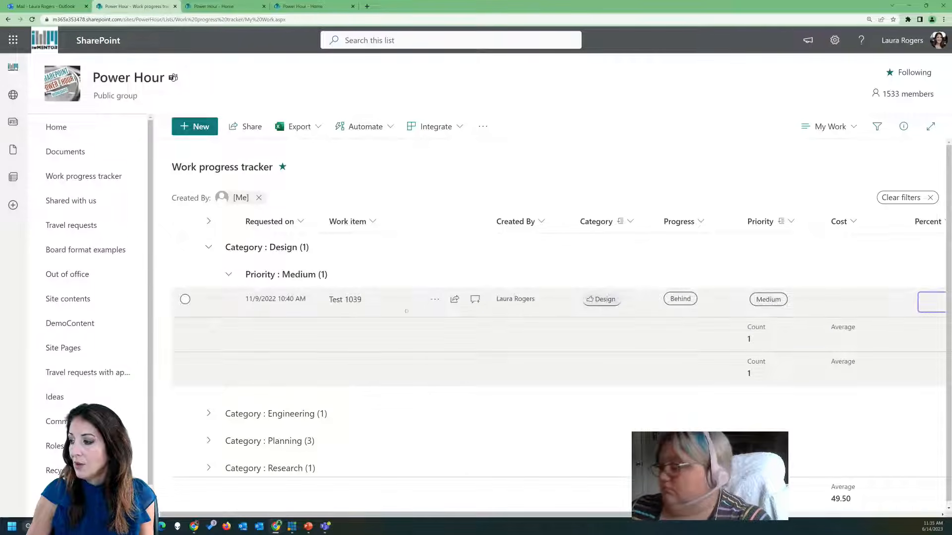
left_click(435, 299)
left_click(487, 302)
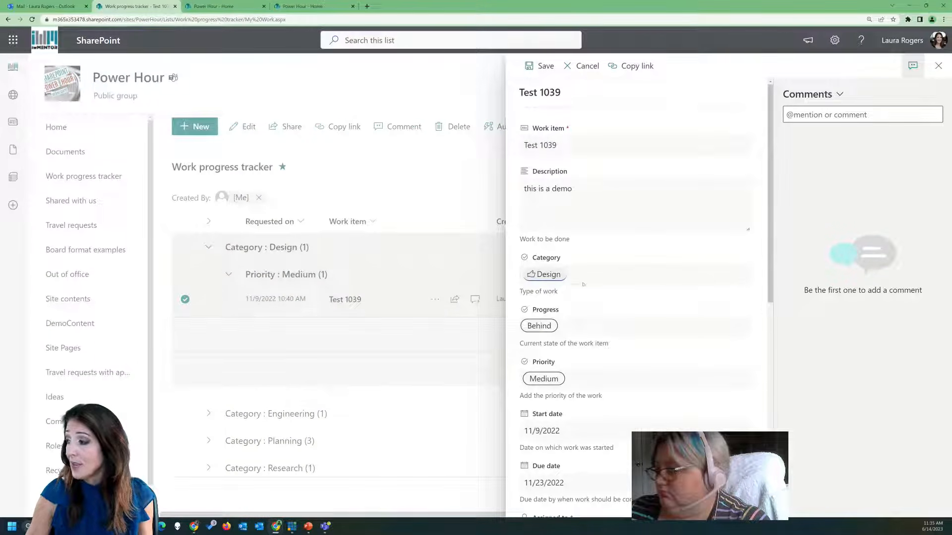
left_click(575, 378)
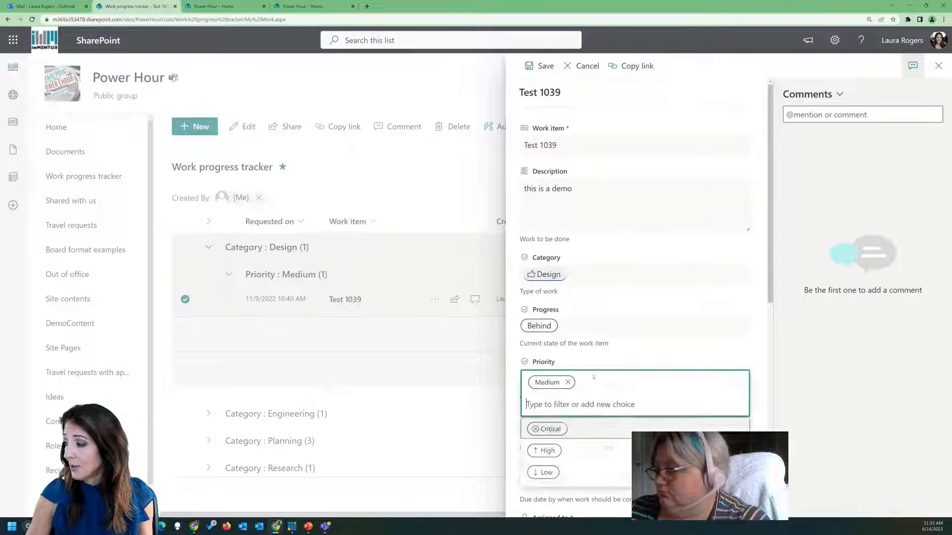
left_click(594, 431)
left_click(541, 66)
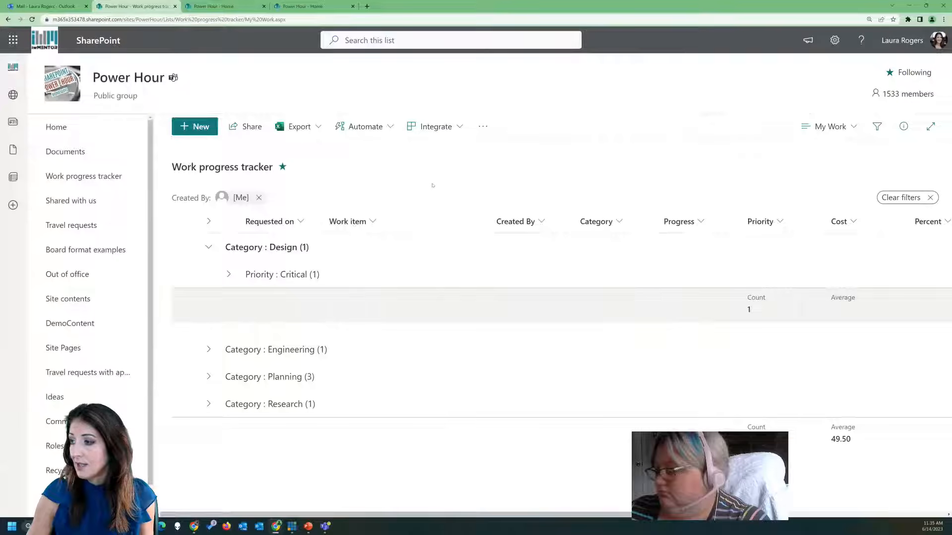
Switch to Outlook, read the two Test 1039 alert e-mails, check the Focused and Other inboxes for a rule notification, and refresh the mailbox
left_click(47, 6)
left_click(237, 198)
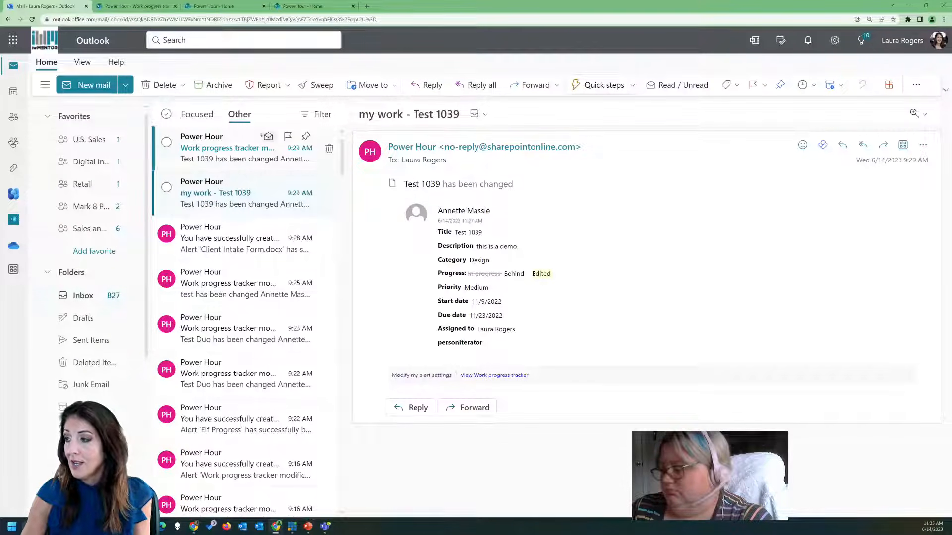
left_click(238, 148)
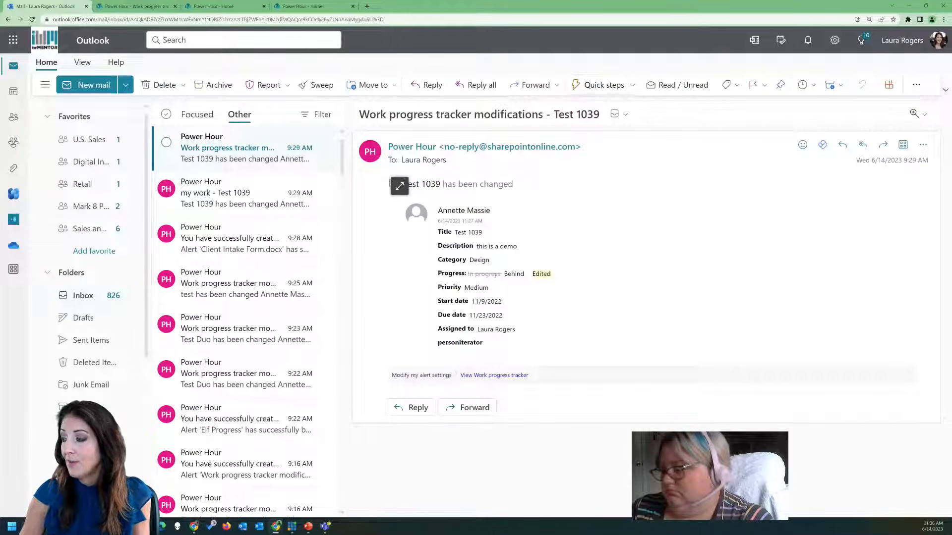
left_click(197, 114)
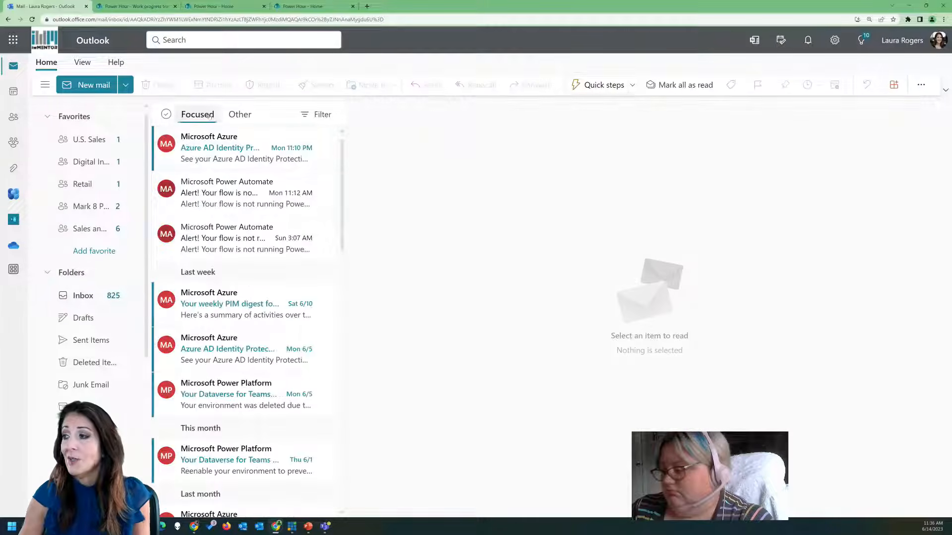
left_click(240, 114)
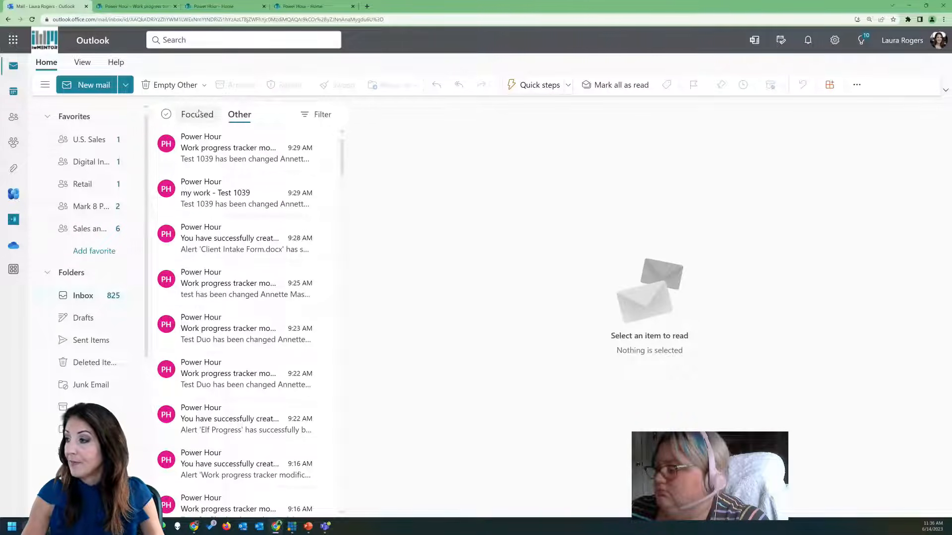
key("F5")
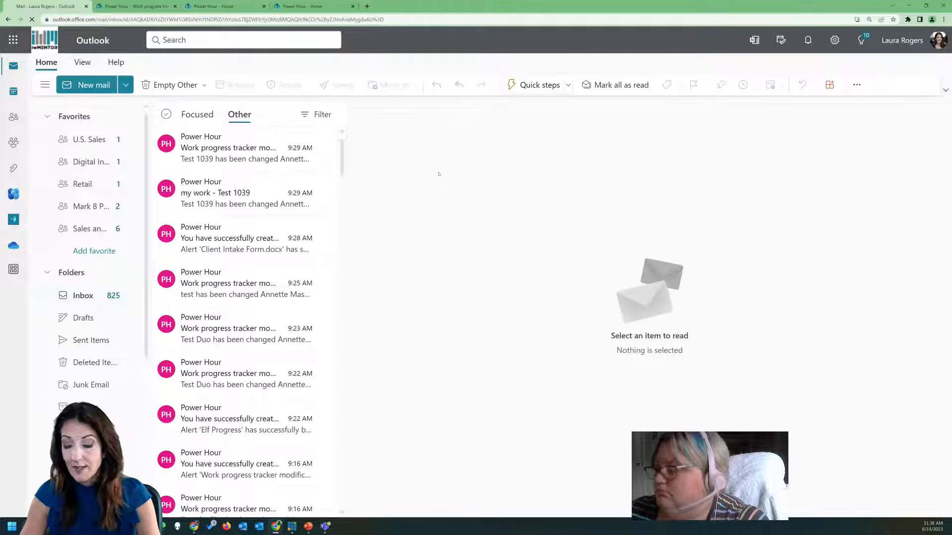
Check the Focused mail in the Outlook inbox and switch to the Power Hour site's home page
left_click(239, 115)
left_click(197, 114)
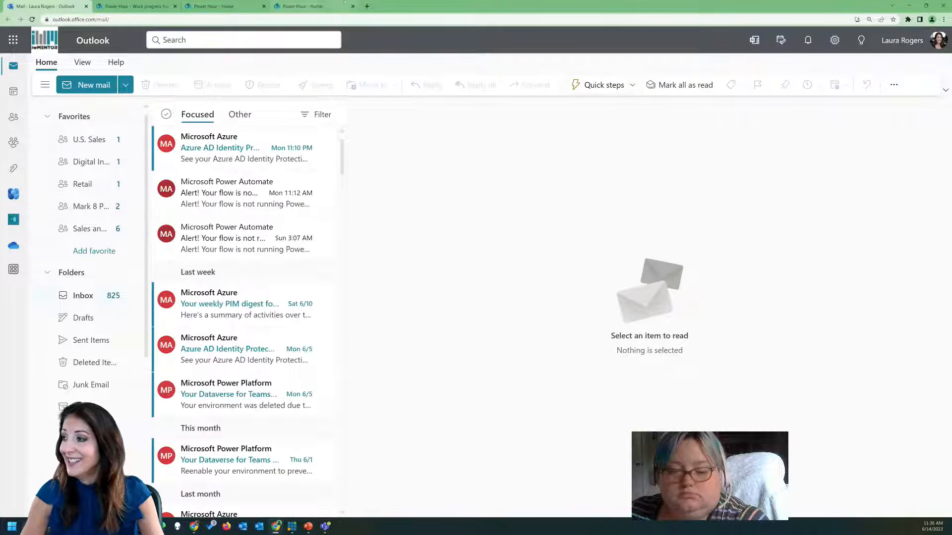
left_click(320, 5)
left_click(221, 5)
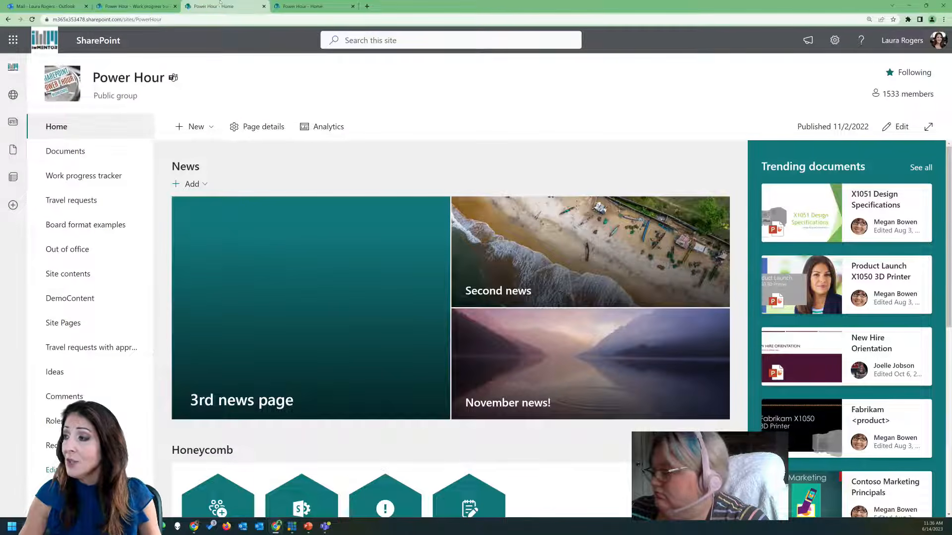
Open the Work progress tracker list and view its alert and rule options
left_click(97, 175)
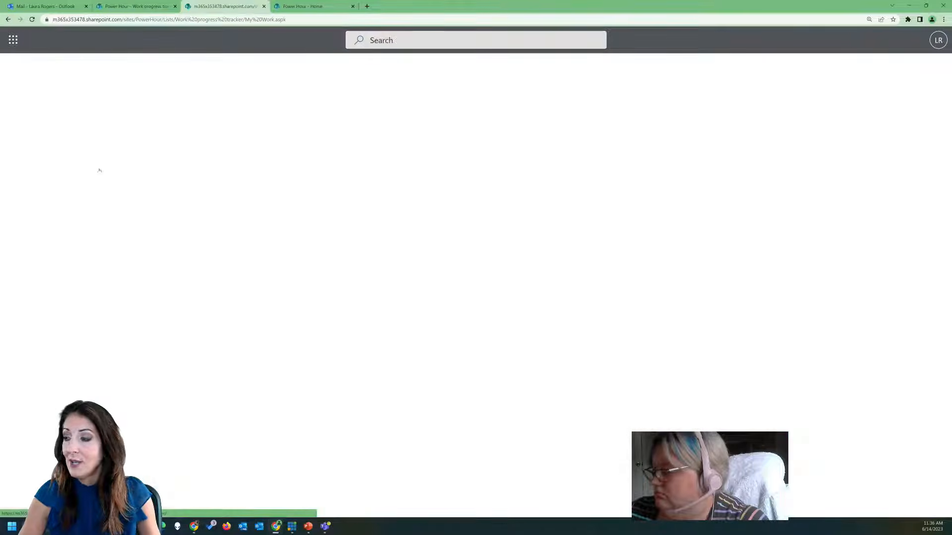
left_click(482, 127)
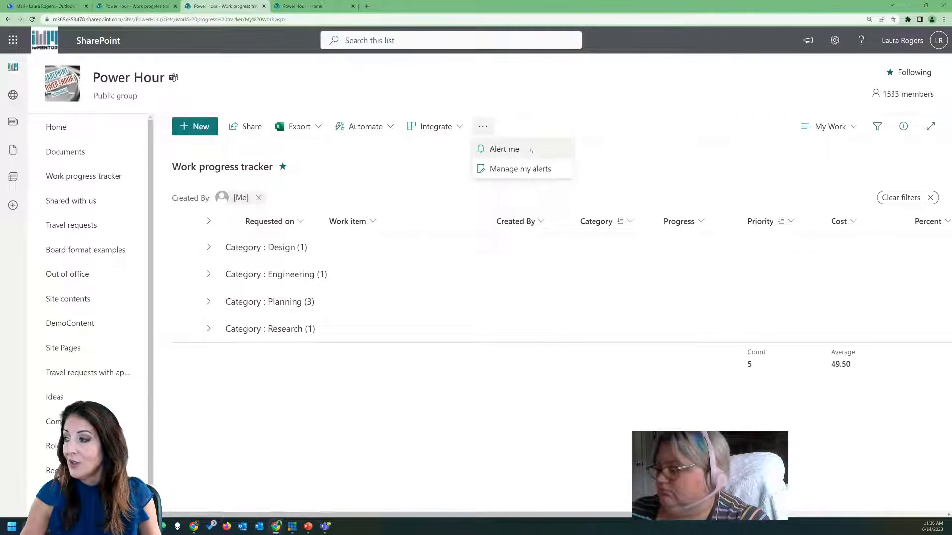
left_click(375, 129)
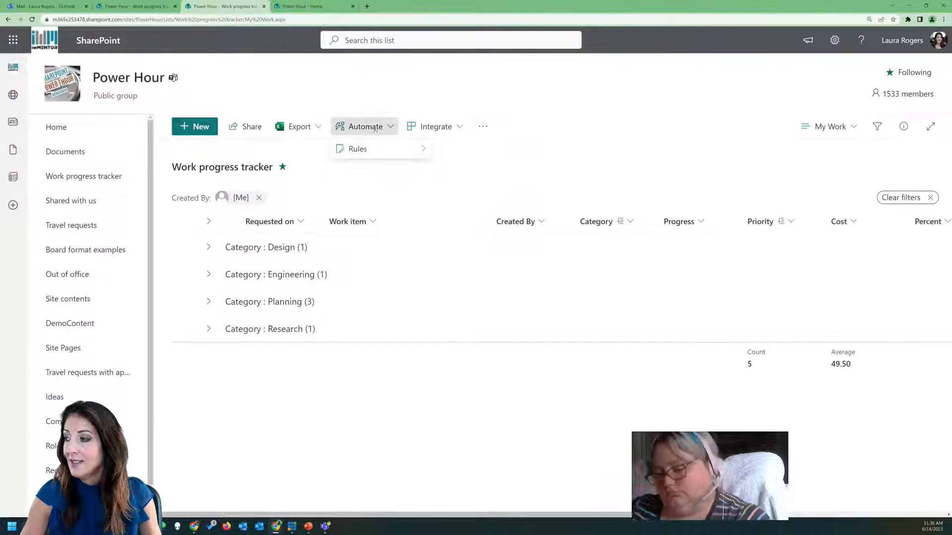
mouse_move(357, 148)
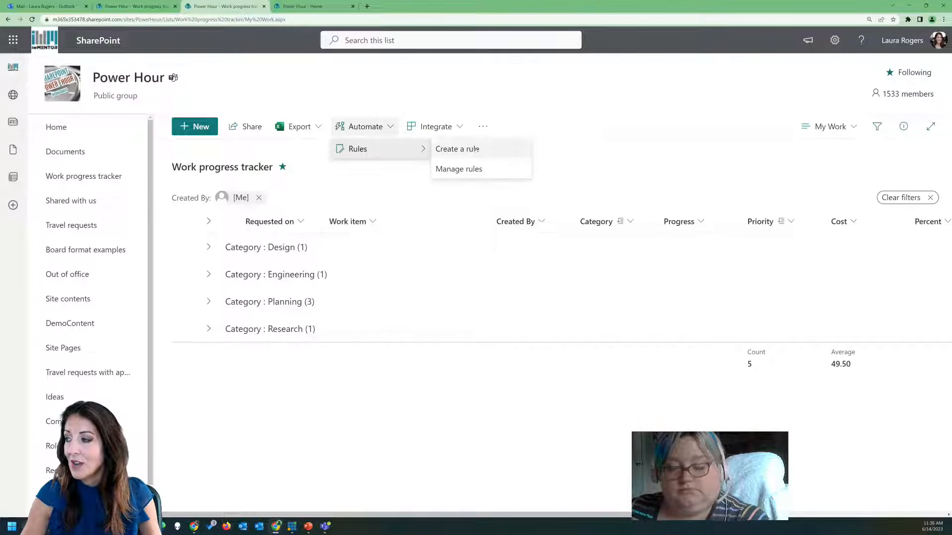
left_click(511, 97)
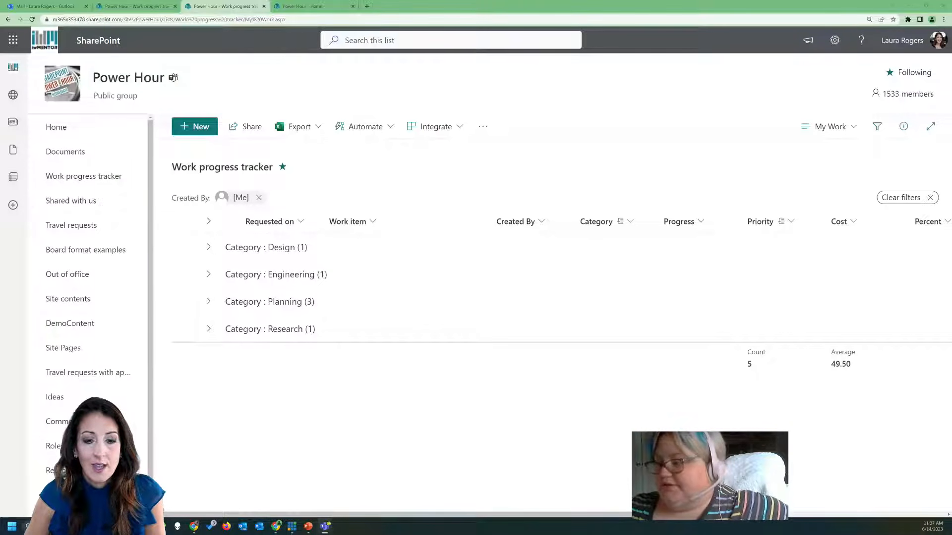
Switch to PowerPoint to review the Alerts & Rules slide and return to the SharePoint list
left_click_drag(0, 83, 521, 86)
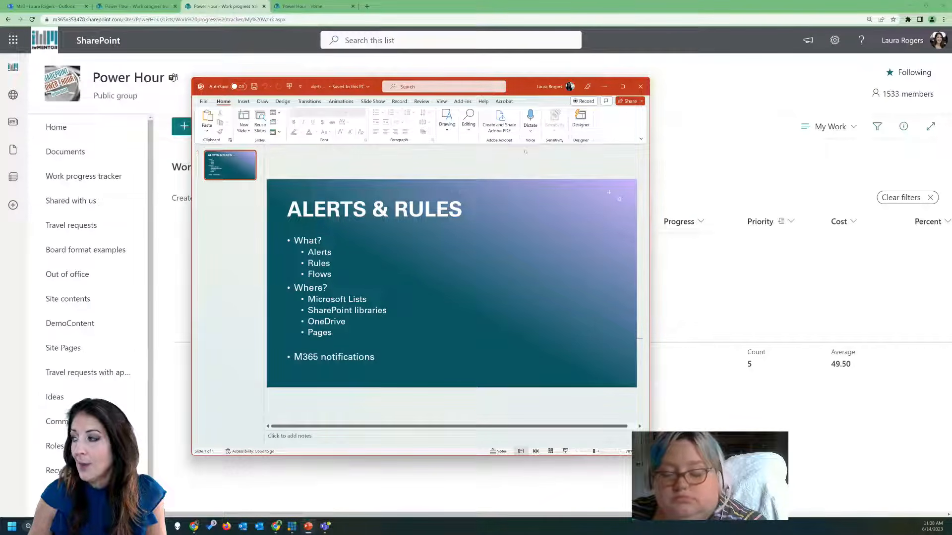
left_click(605, 86)
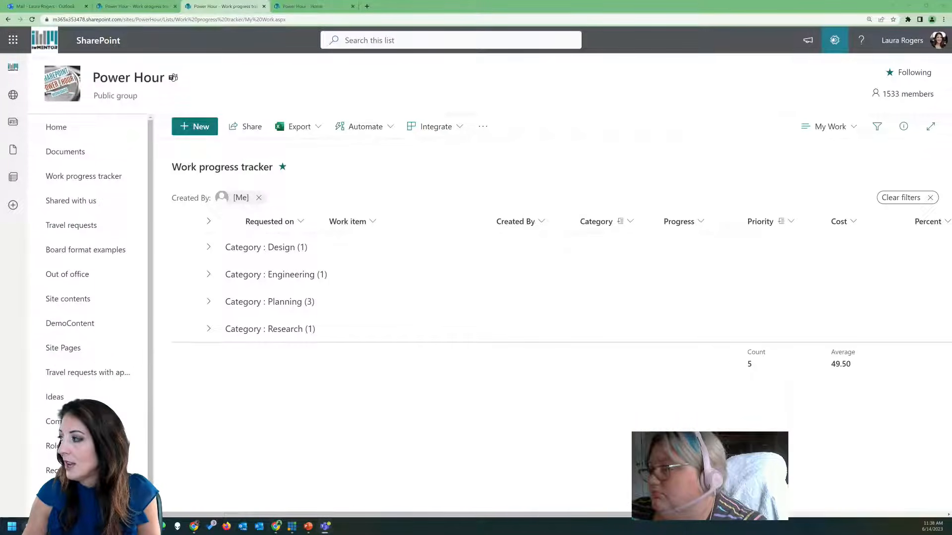
Open the Site Pages library from the site contents and view the actions available for Test-Space-June.aspx
left_click(835, 40)
left_click(799, 144)
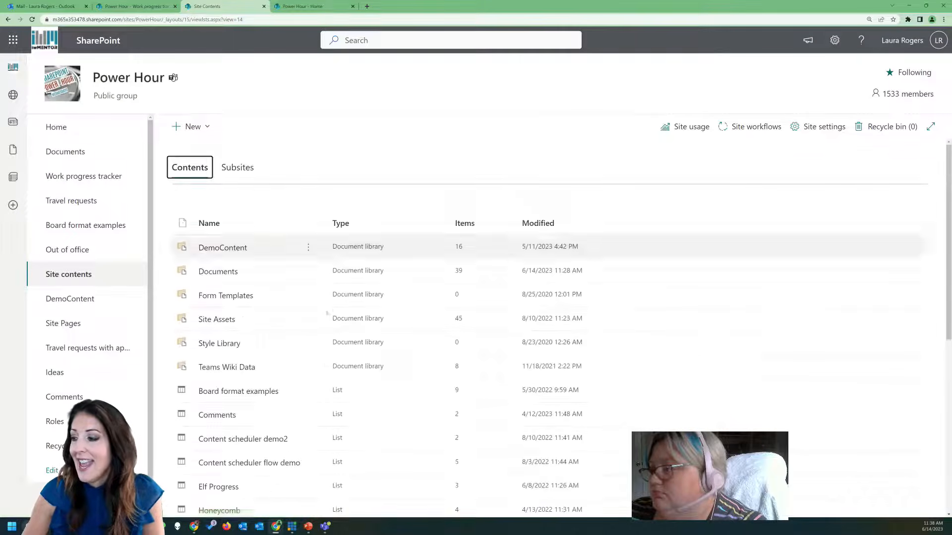
scroll(221, 493, "down", 6)
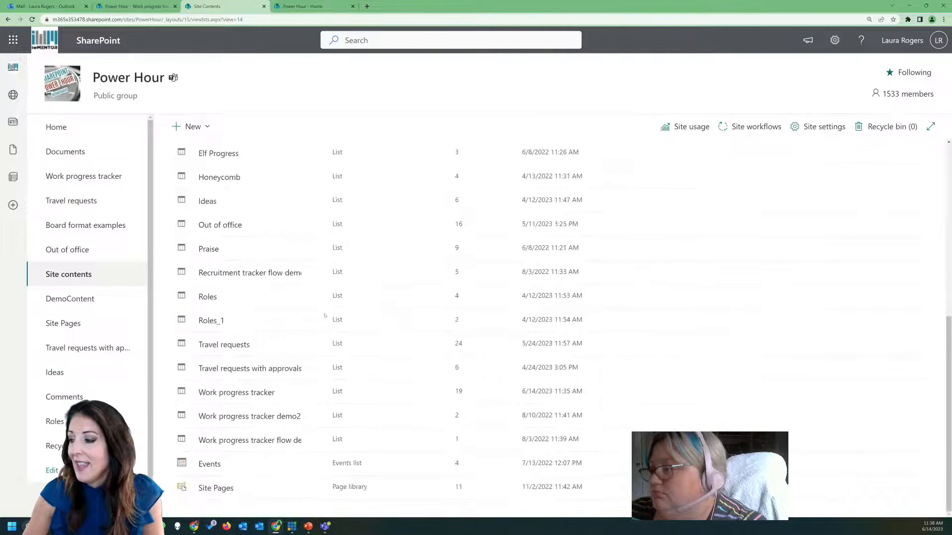
left_click(216, 488)
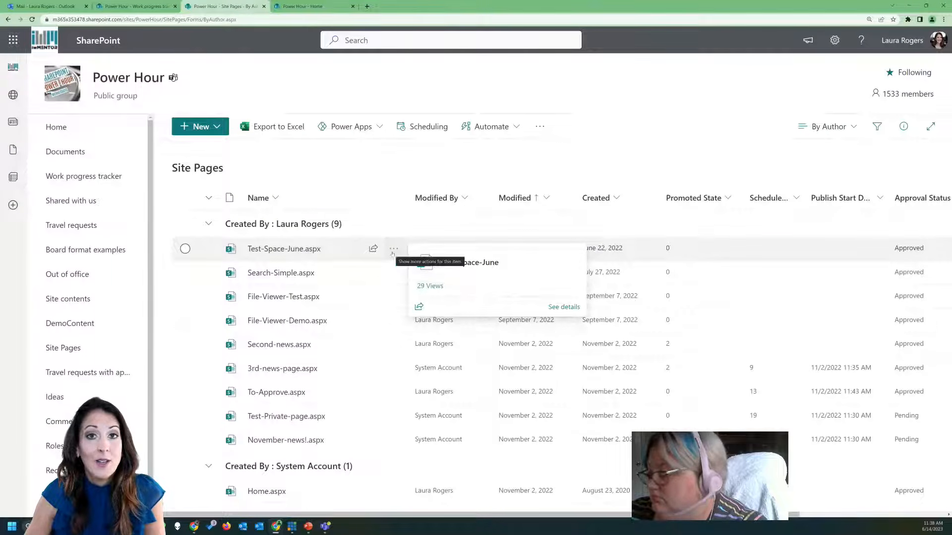
left_click(393, 250)
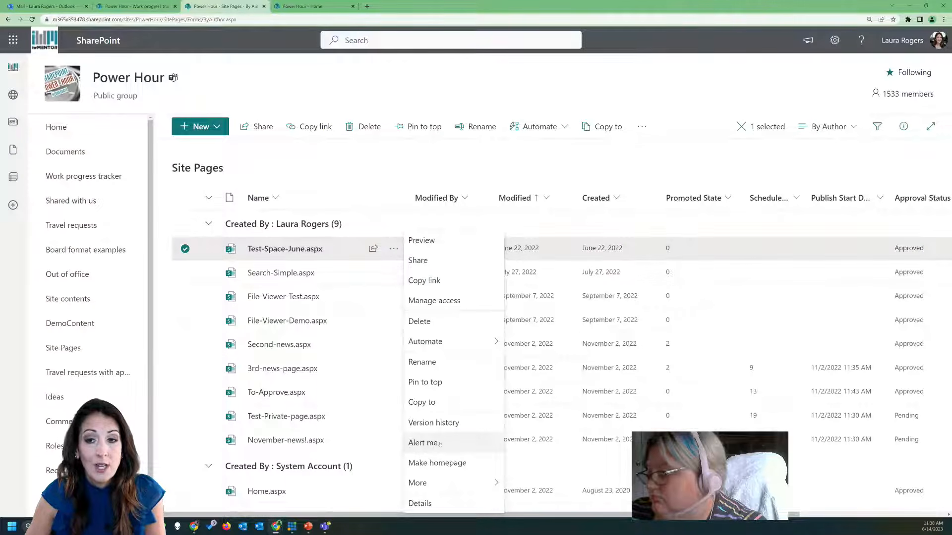
left_click(343, 173)
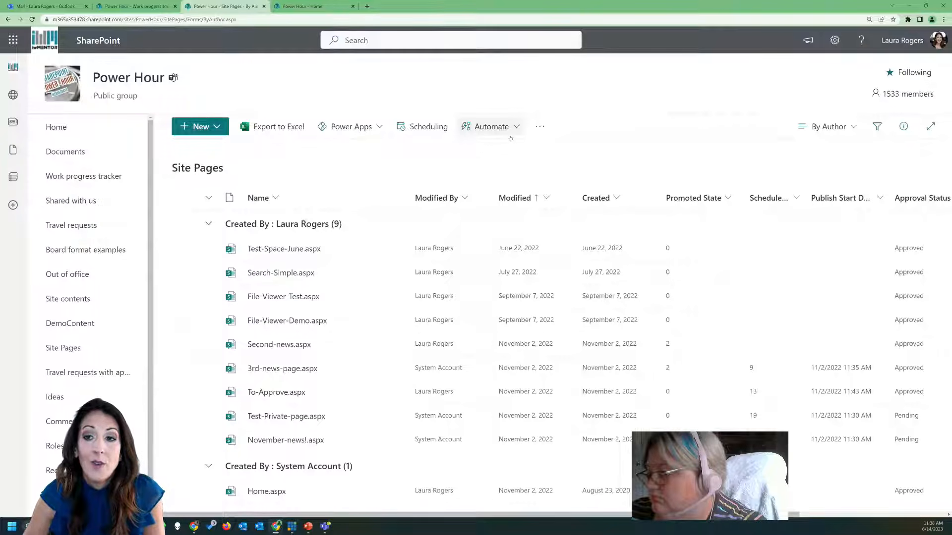
Create an alert on the whole Site Pages library that is sent only when existing items are modified
left_click(540, 127)
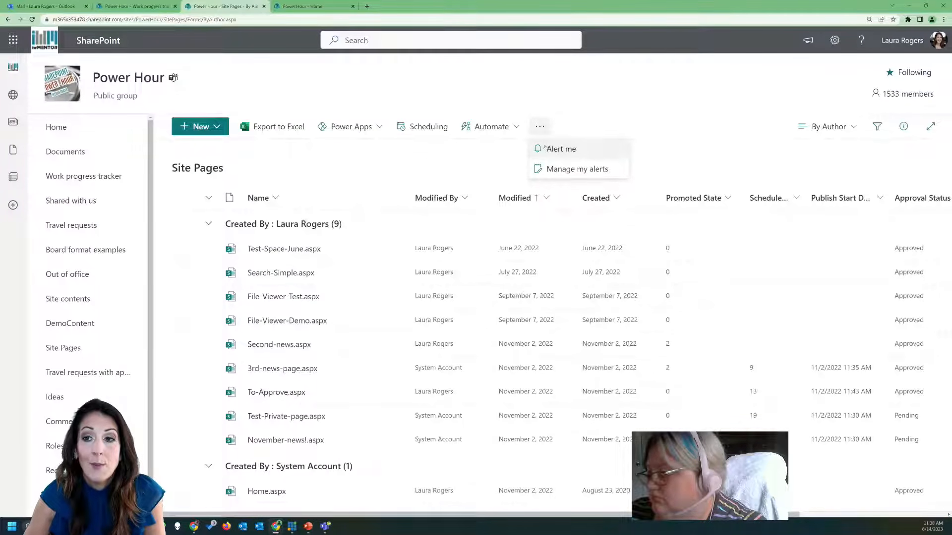
left_click(550, 150)
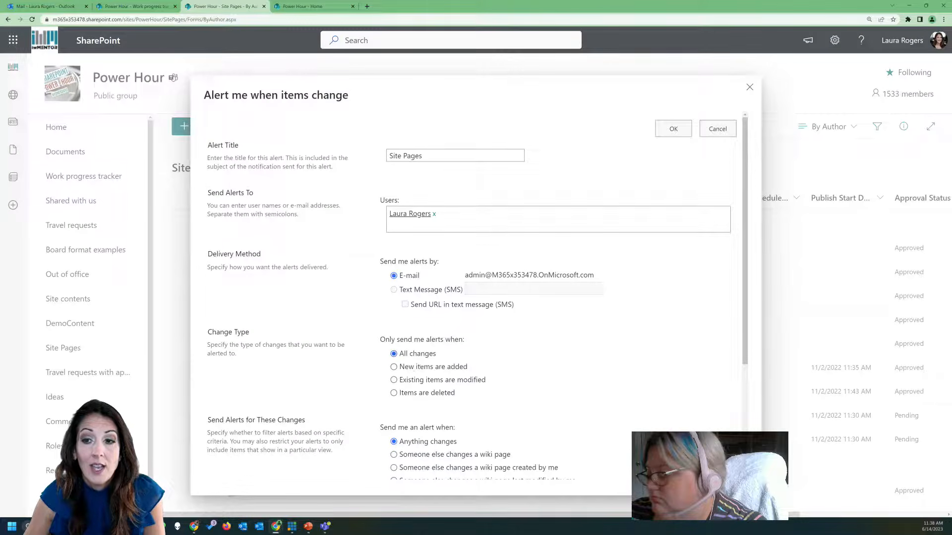
left_click(393, 379)
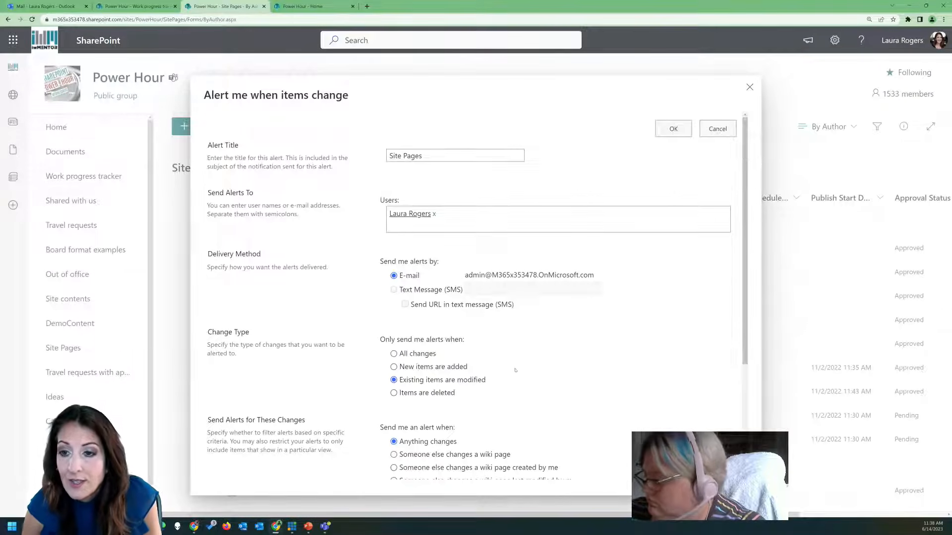
scroll(515, 369, "down", 3)
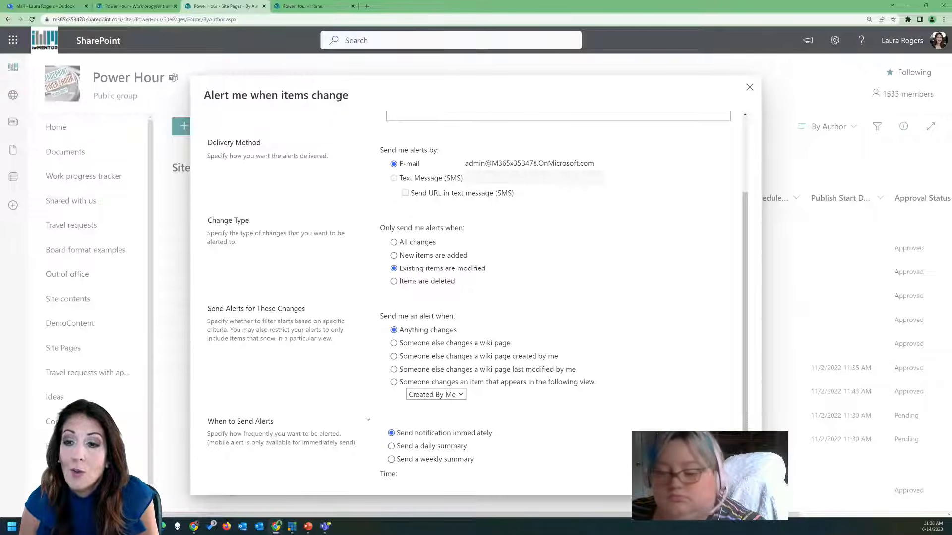
scroll(469, 427, "down", 2)
scroll(476, 425, "up", 5)
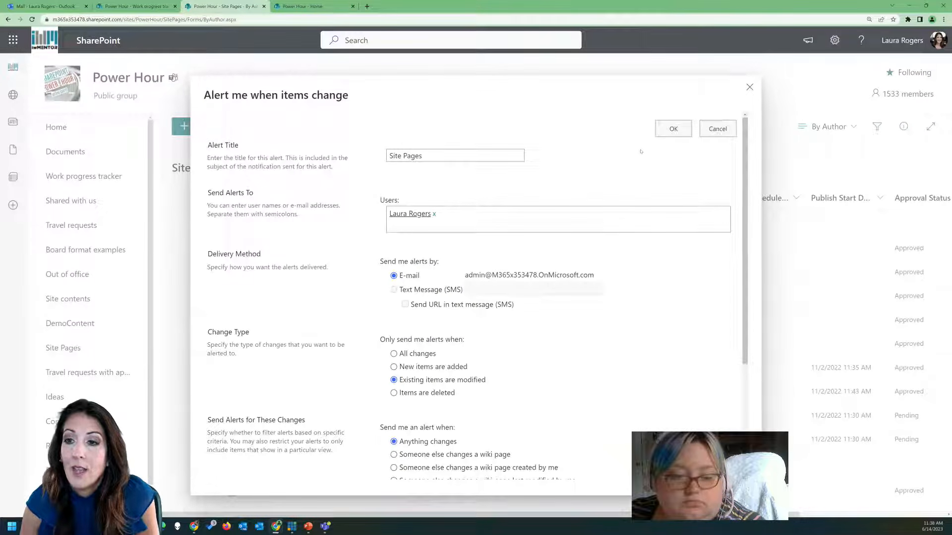
left_click(673, 130)
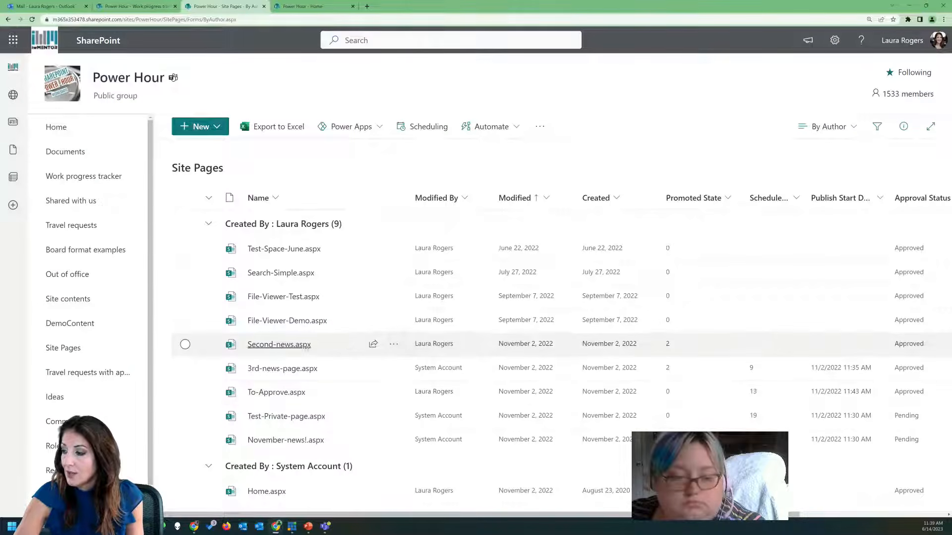
Open the File-Viewer-Test.aspx page and preview 20 Years of Research.docx from its DemoContent library
mouse_move(337, 323)
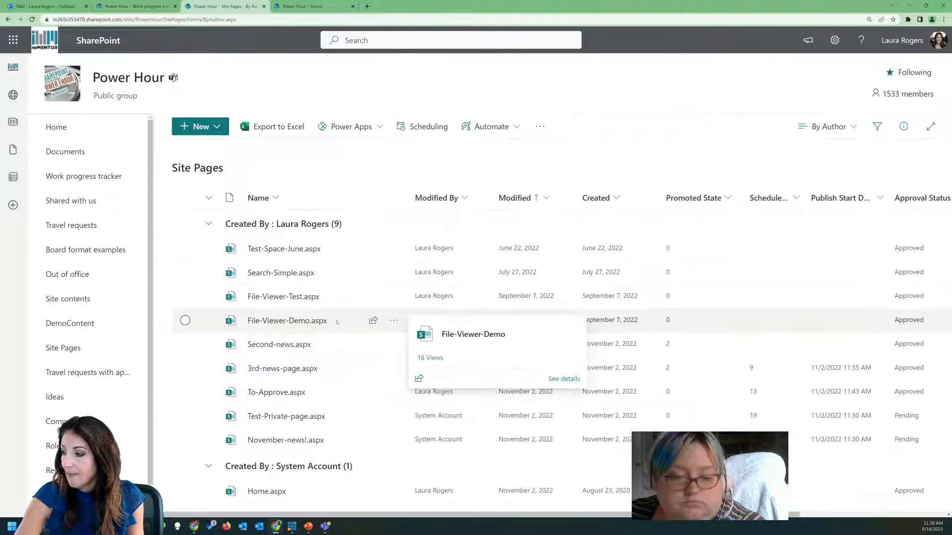
left_click(335, 249)
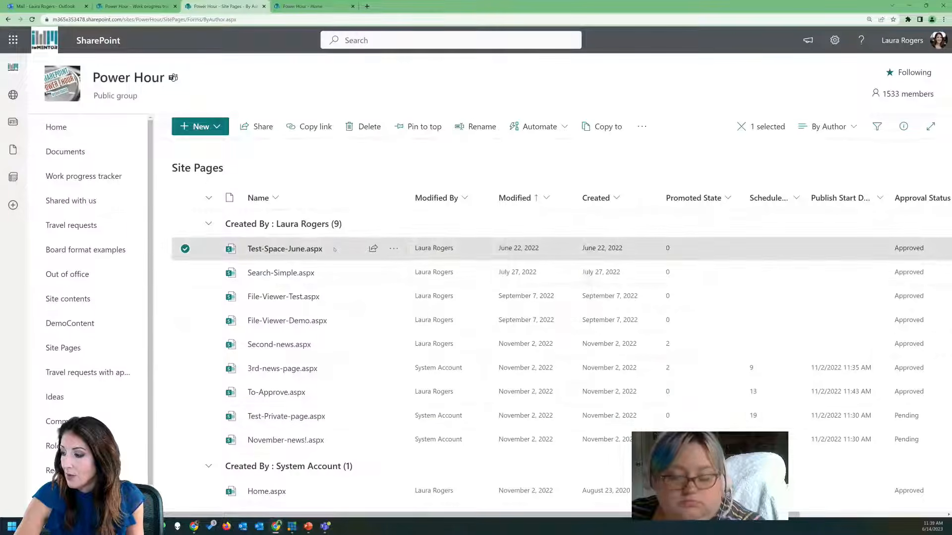
left_click(343, 440)
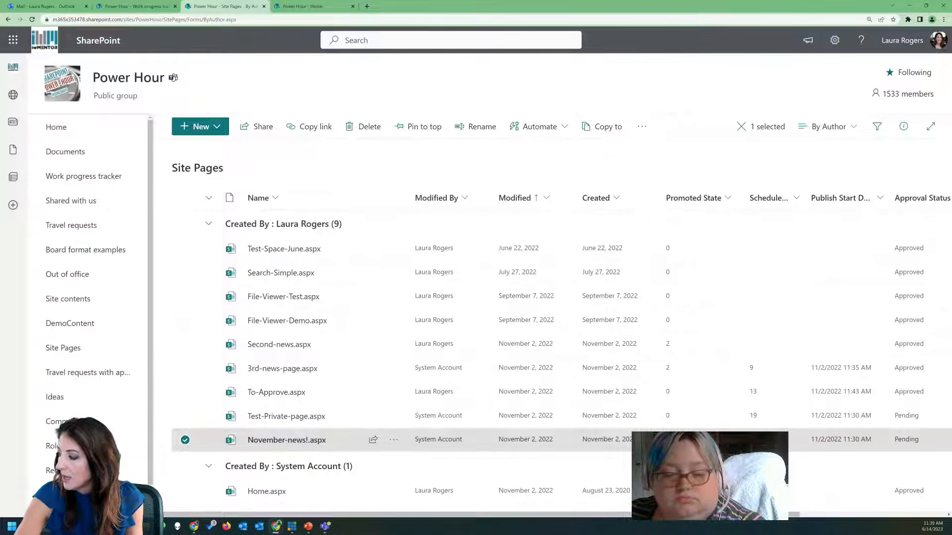
left_click(340, 299)
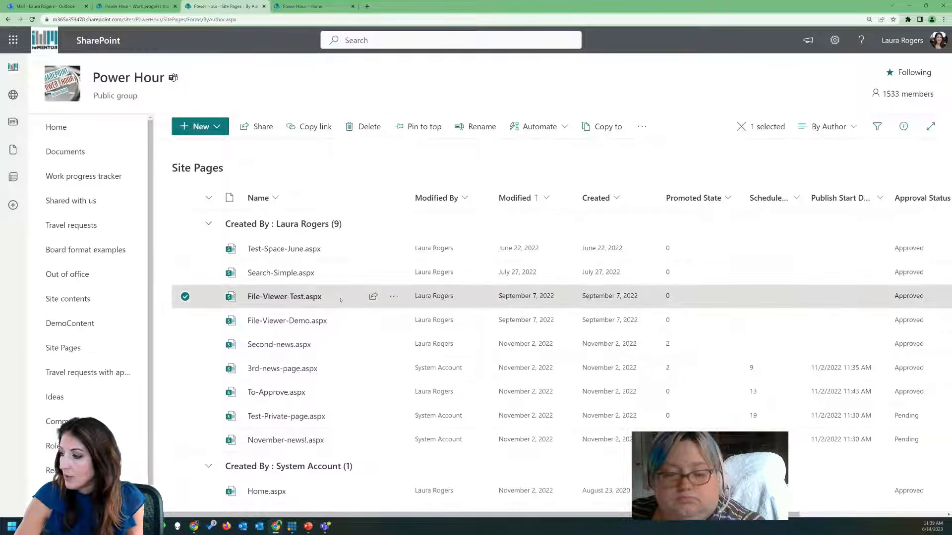
left_click(300, 297)
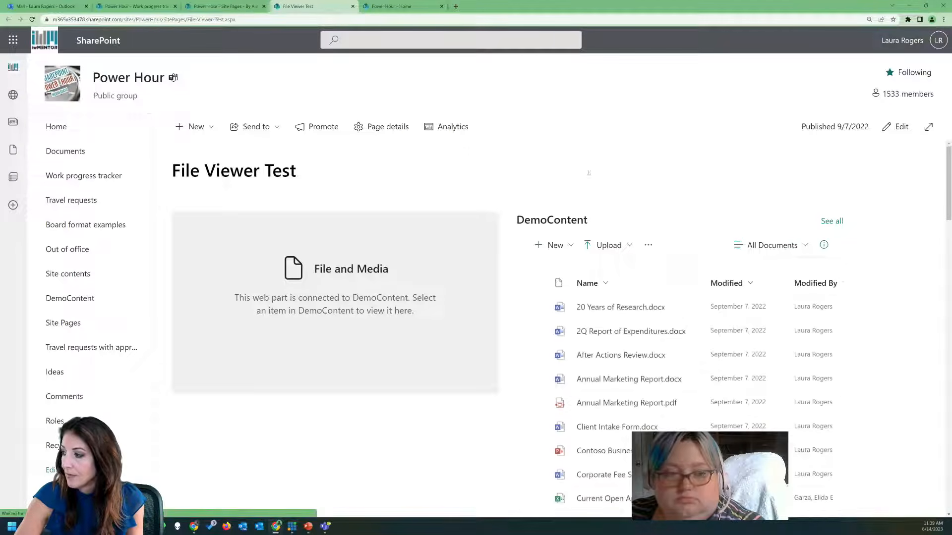
left_click(704, 313)
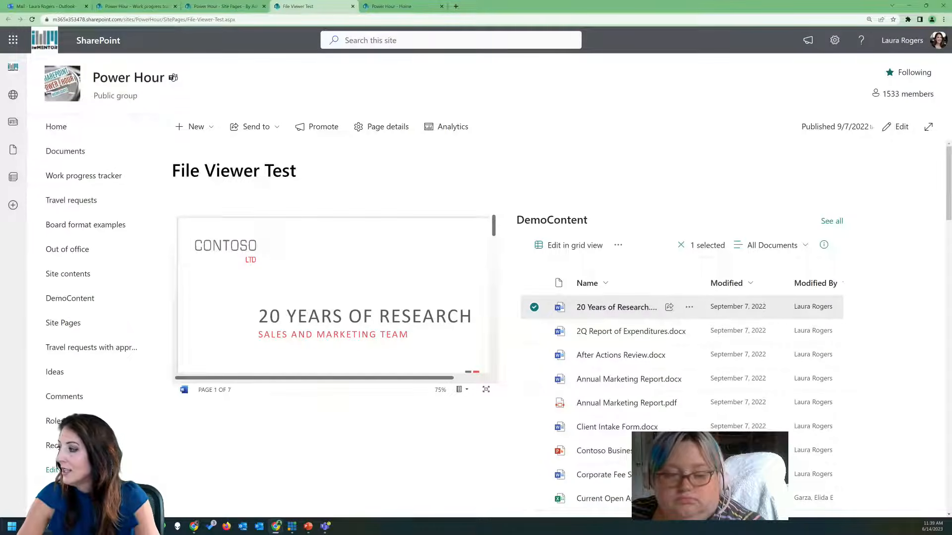
Start editing the File Viewer Test page and open the layout settings of its title area
left_click(896, 127)
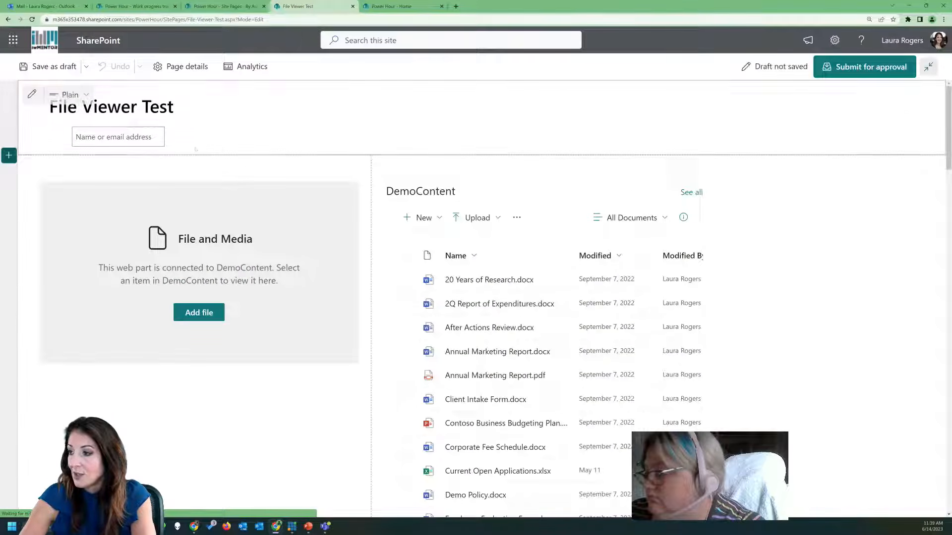
left_click(82, 94)
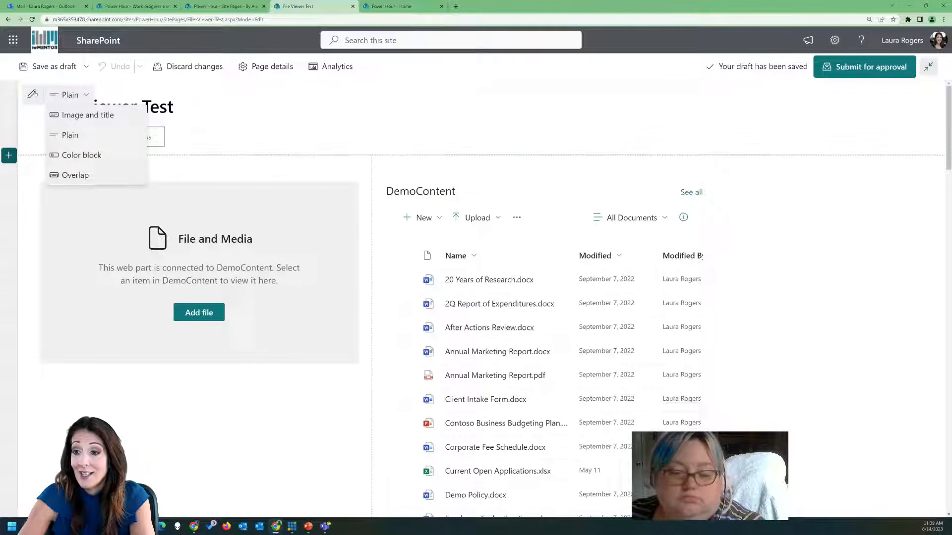
left_click(32, 95)
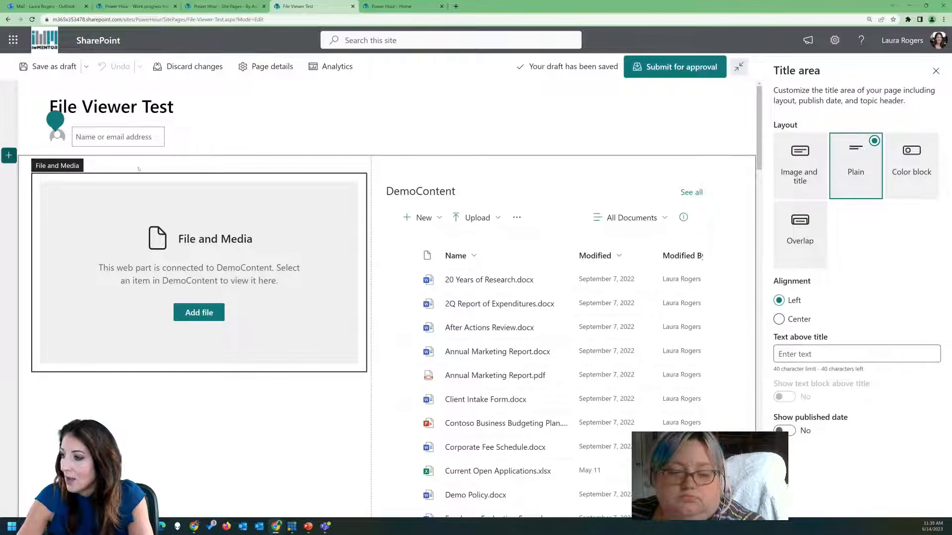
Add a Text web part reading "stuff here" above the File and Media web part and save the page as a draft
left_click(138, 168)
left_click(199, 164)
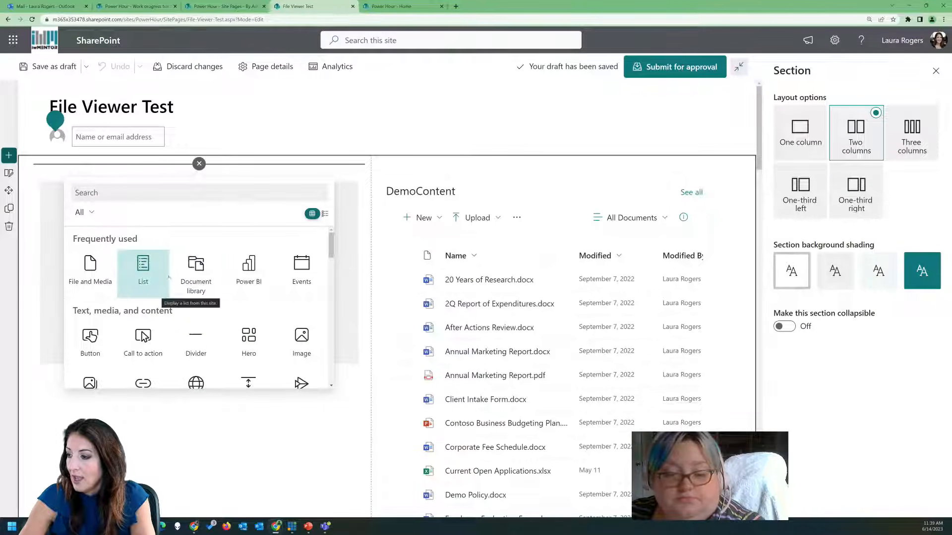
type("yr")
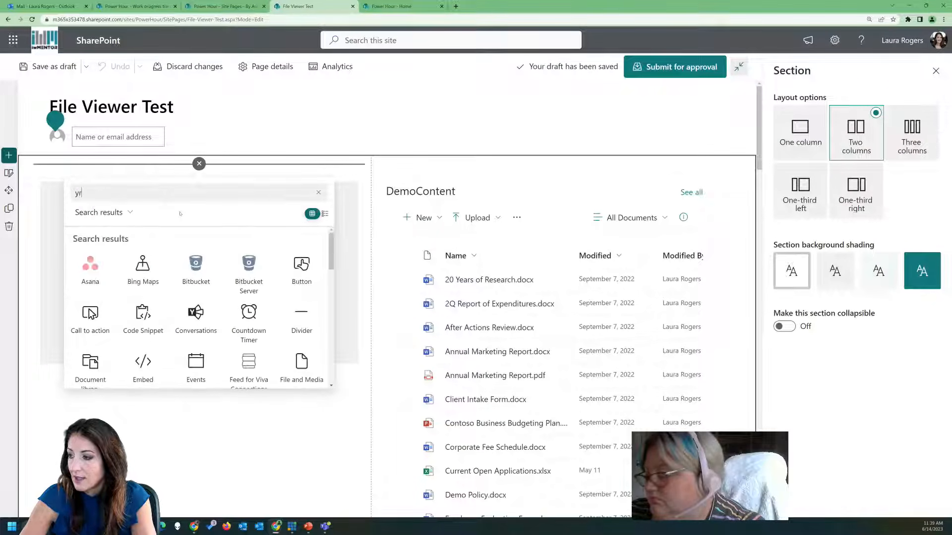
type("r")
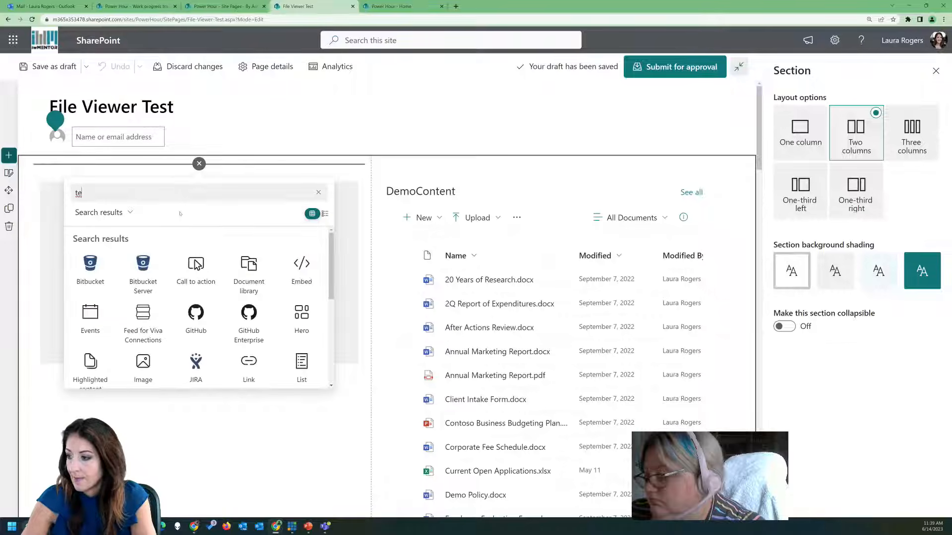
type("xt")
left_click(90, 318)
type("stuff here")
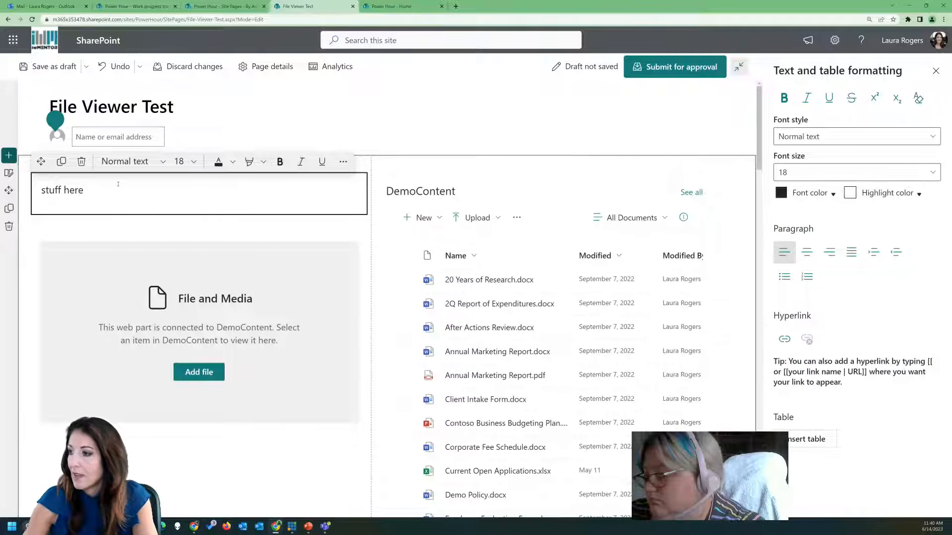
left_click(493, 123)
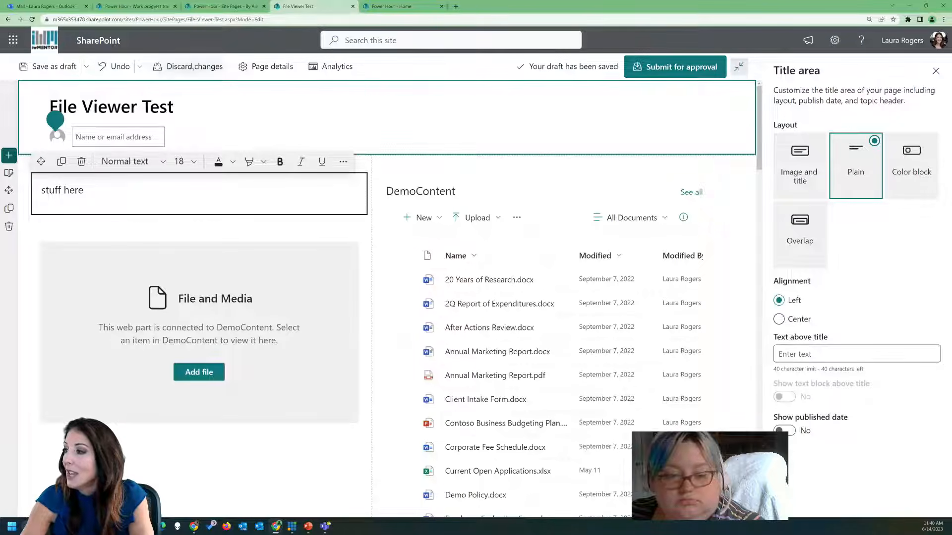
left_click(46, 66)
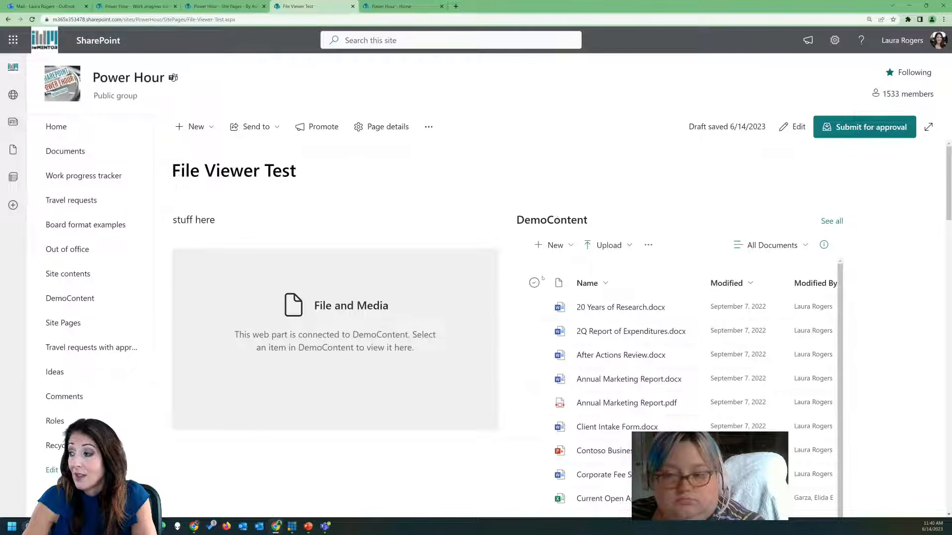
Select 20 Years of Research.docx on the page, and switch to Outlook to check the refreshed inbox for the page alert
left_click(706, 310)
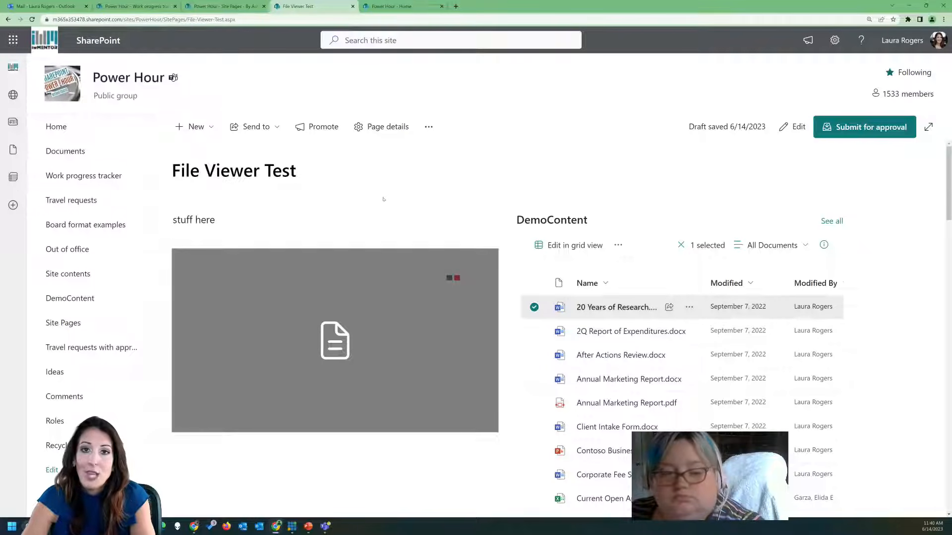
left_click(44, 6)
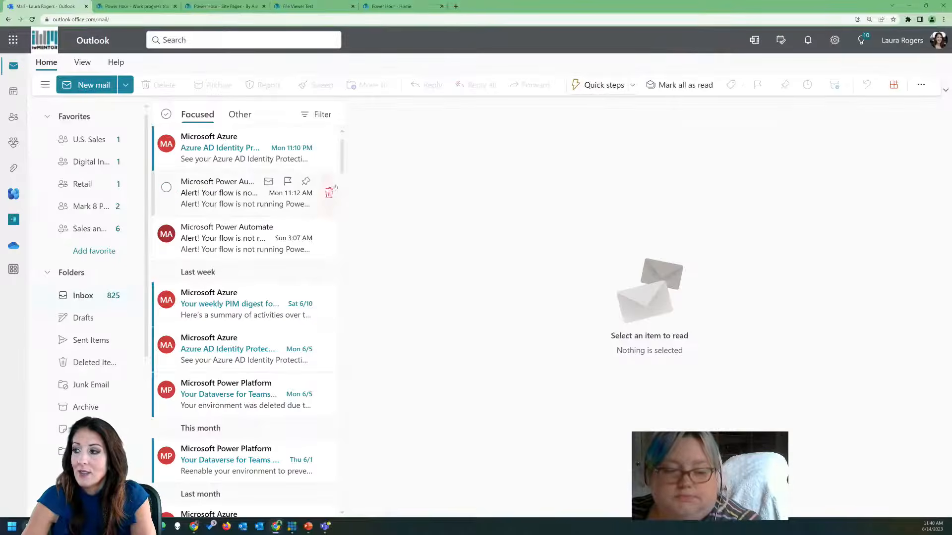
left_click(242, 115)
key("F5")
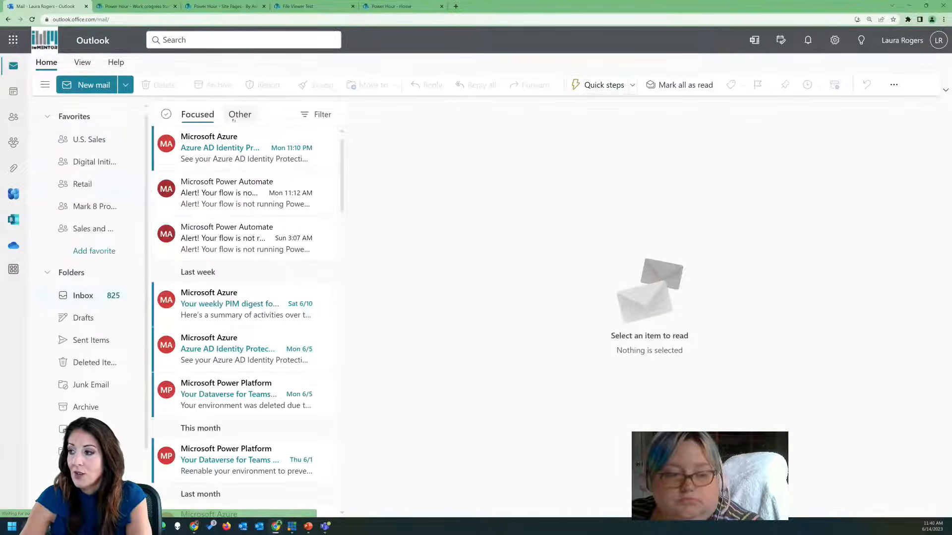
left_click(237, 115)
left_click(197, 114)
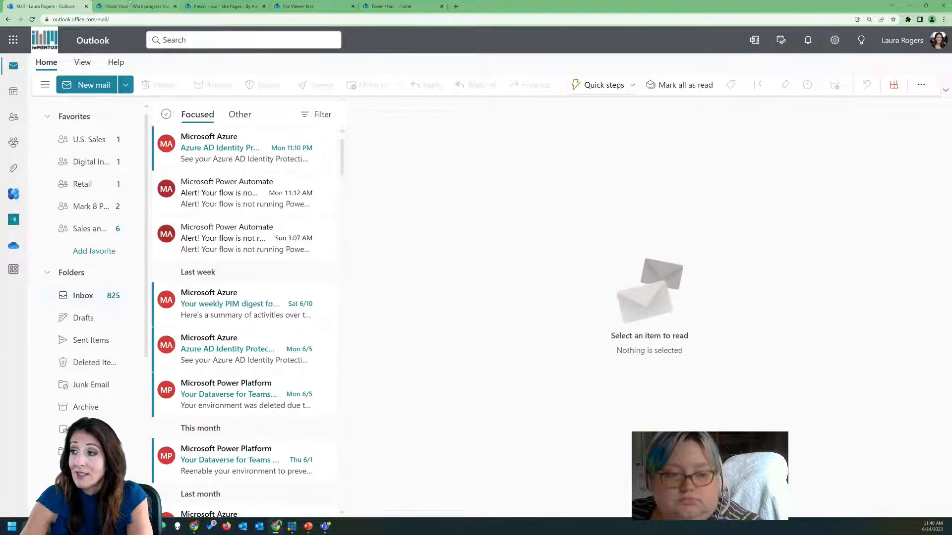
Switch back to the File Viewer Test page in SharePoint and submit it for approval with the comment "test"
left_click(130, 4)
left_click(253, 6)
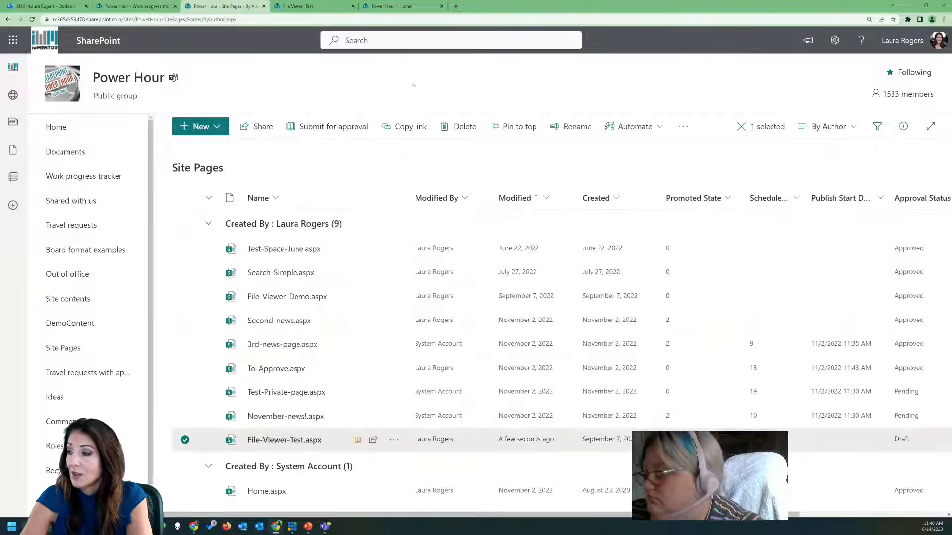
left_click(327, 3)
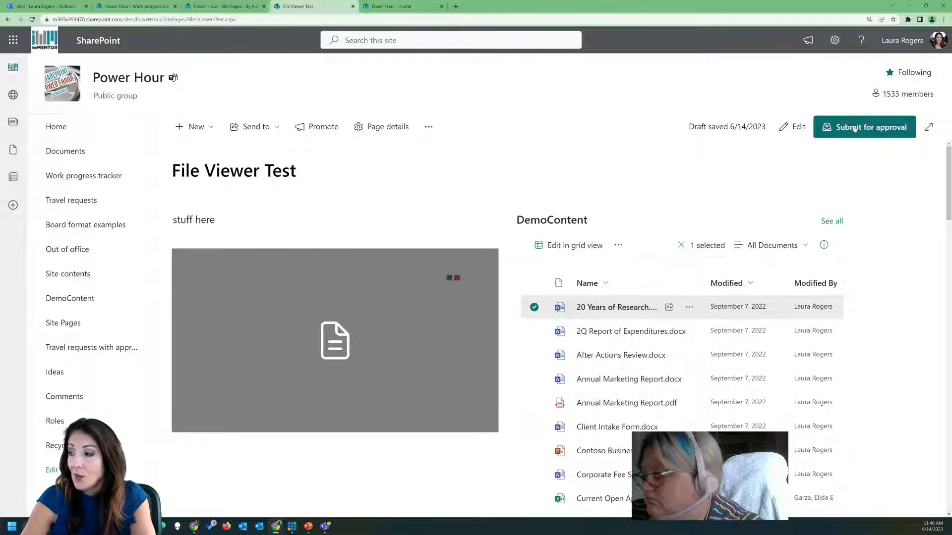
left_click(854, 129)
type("test")
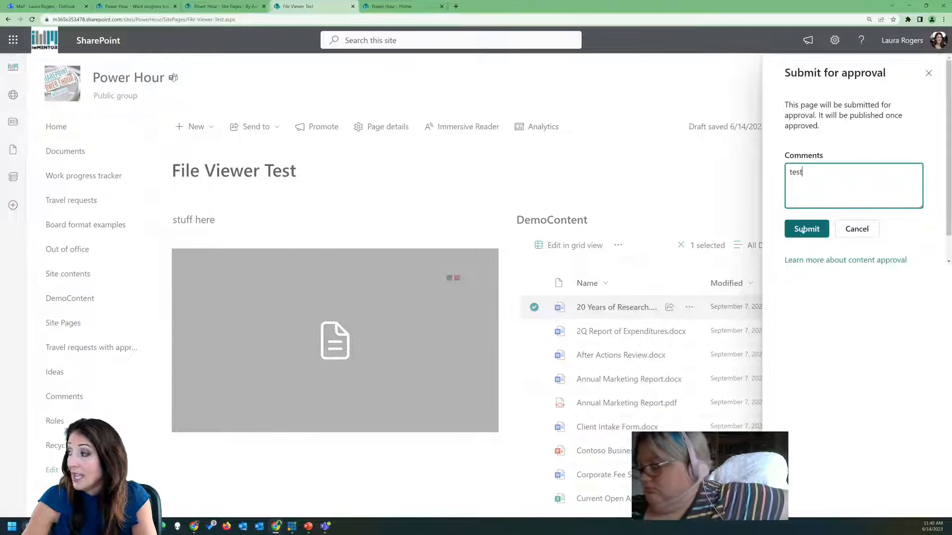
left_click(802, 232)
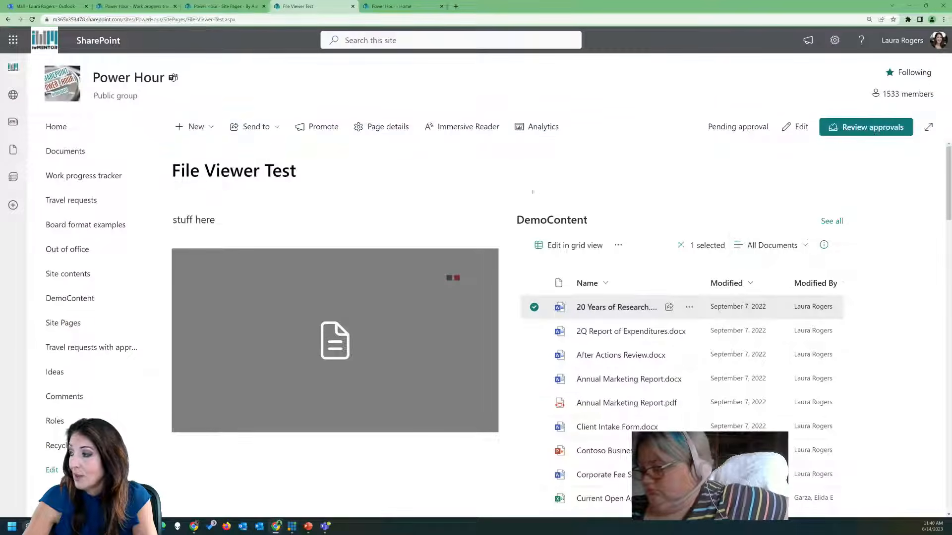
Review the pending File Viewer Test page and approve it with the comment "ok"
left_click(852, 133)
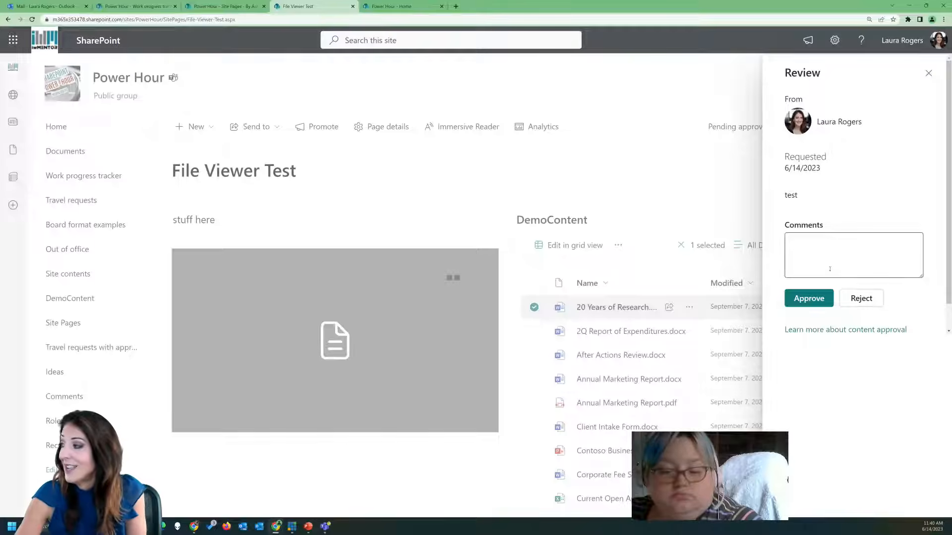
left_click(826, 254)
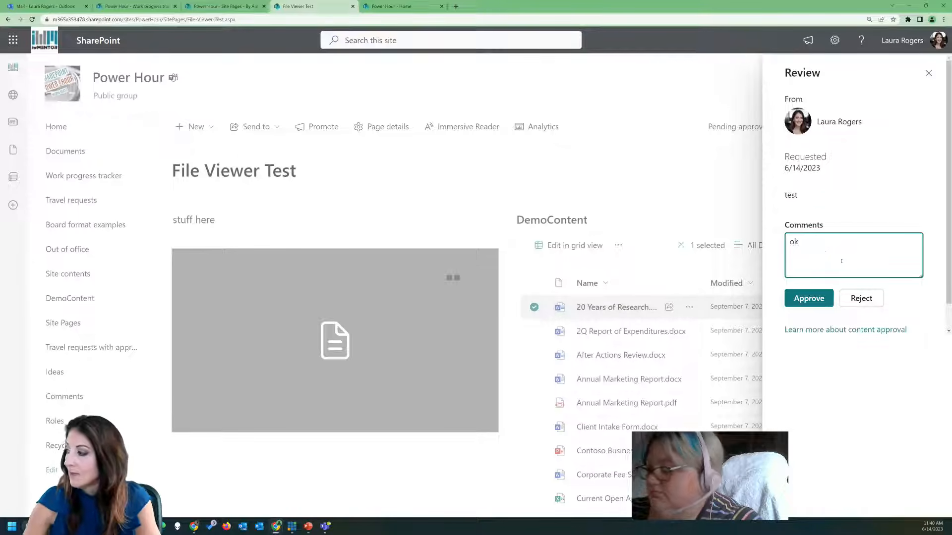
left_click(808, 298)
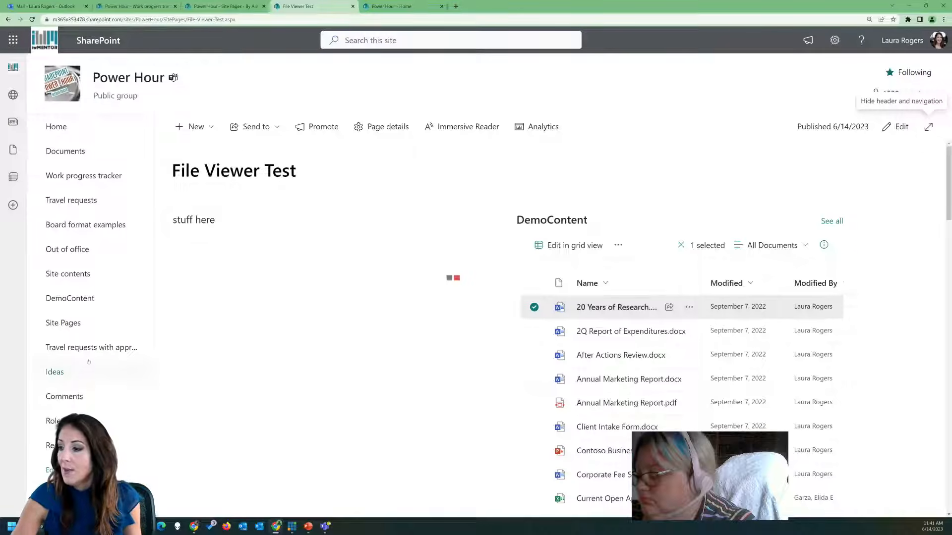
Open the Site Pages library from the site contents and review its Power Automate options, including the page approval flow
left_click(835, 41)
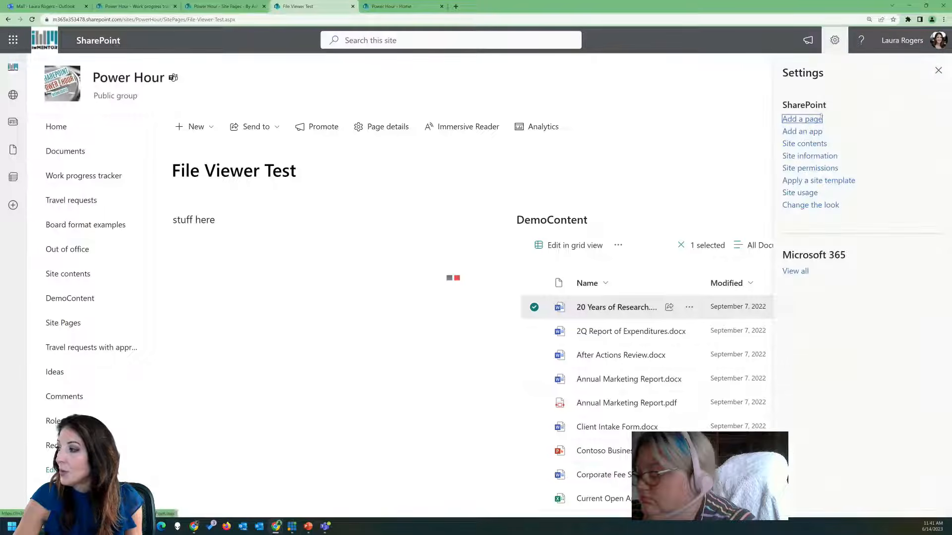
left_click(808, 144)
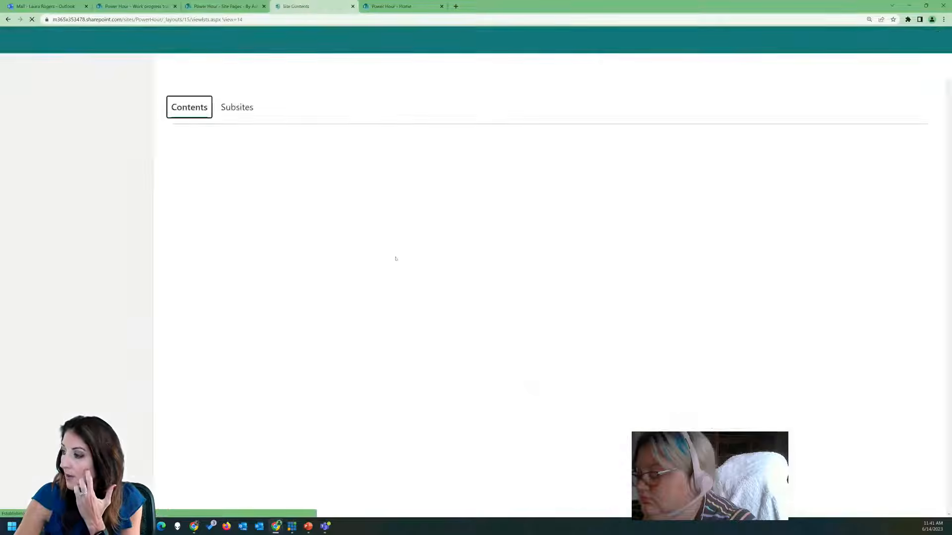
scroll(196, 368, "down", 5)
left_click(214, 488)
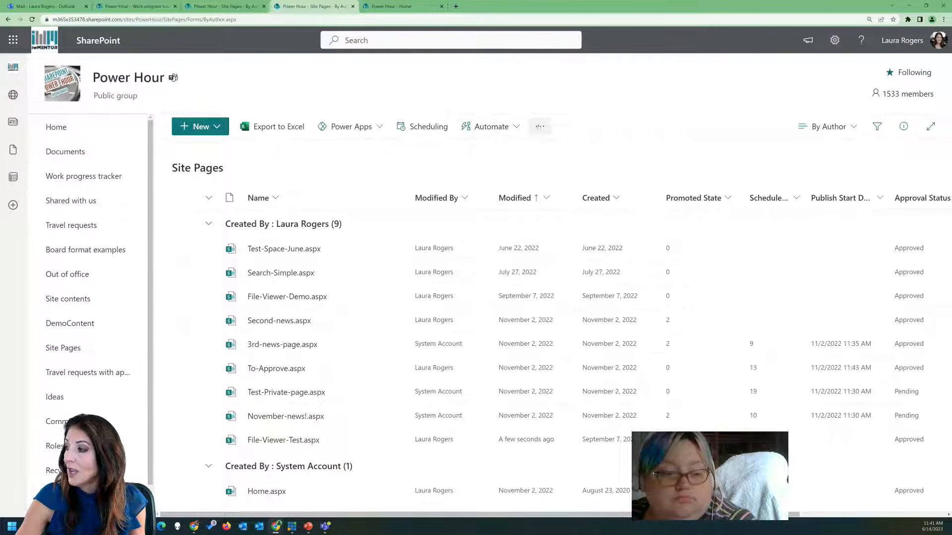
left_click(486, 128)
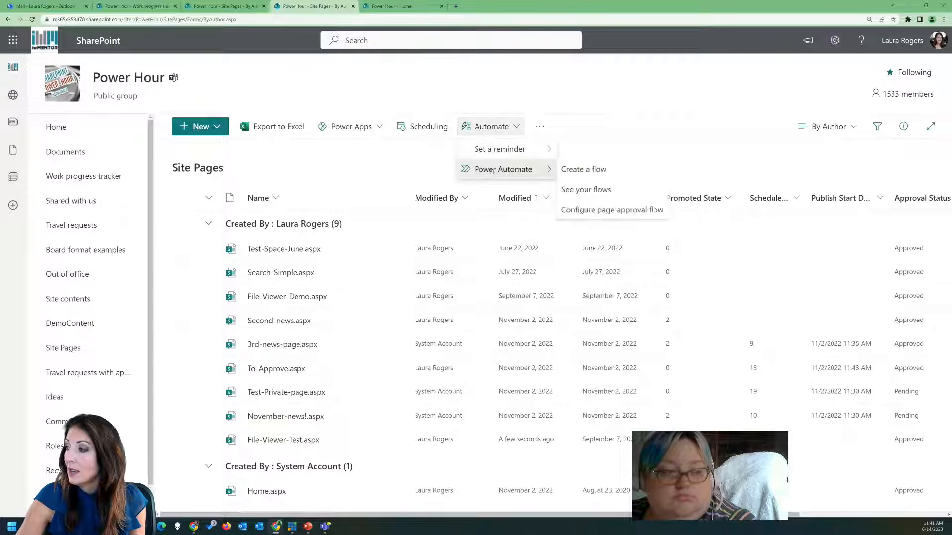
mouse_move(495, 155)
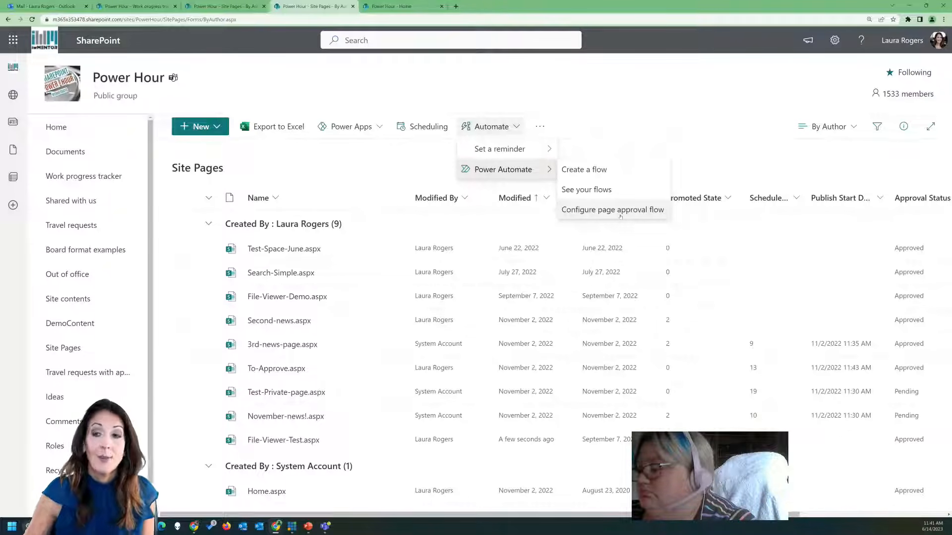
left_click(344, 155)
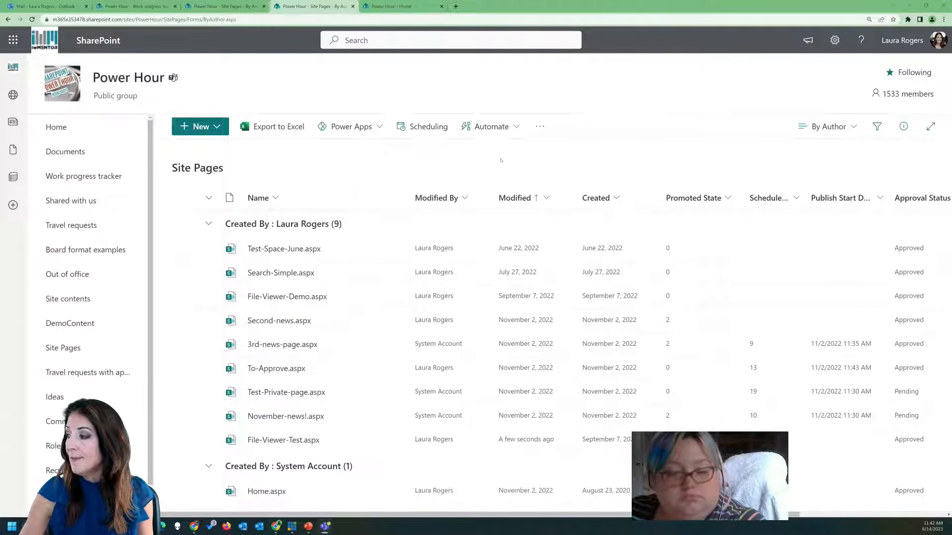
Switch to Outlook and read the new Power Hour alert e-mail "my work - Test 1039"
left_click(73, 5)
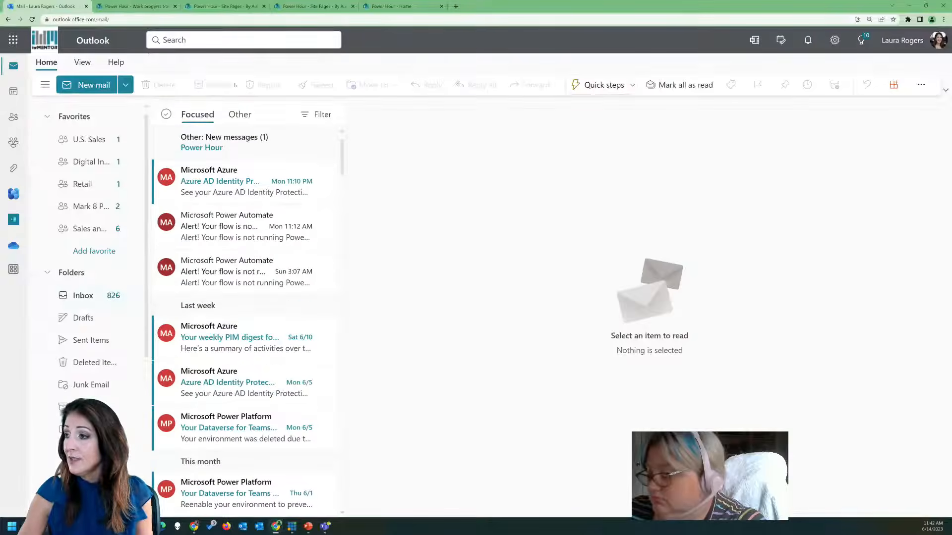
left_click(254, 148)
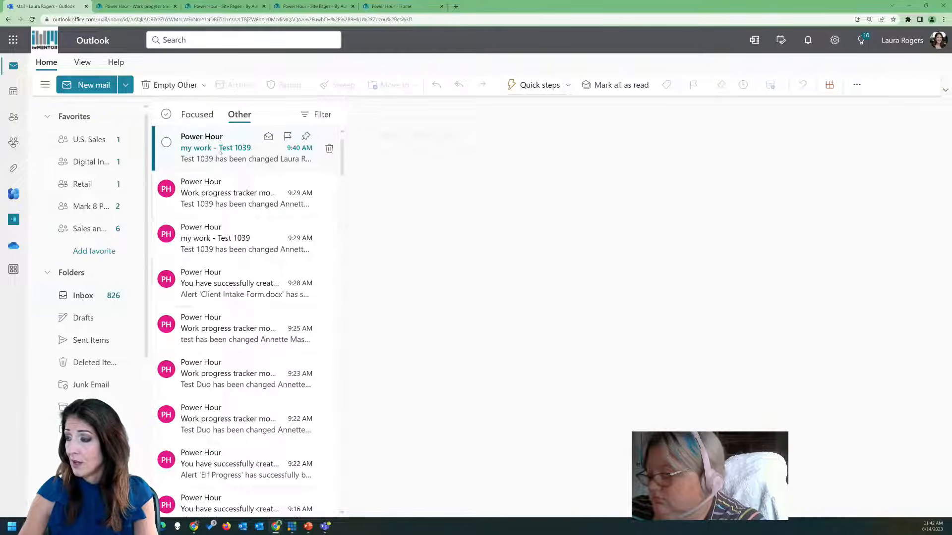
left_click(252, 149)
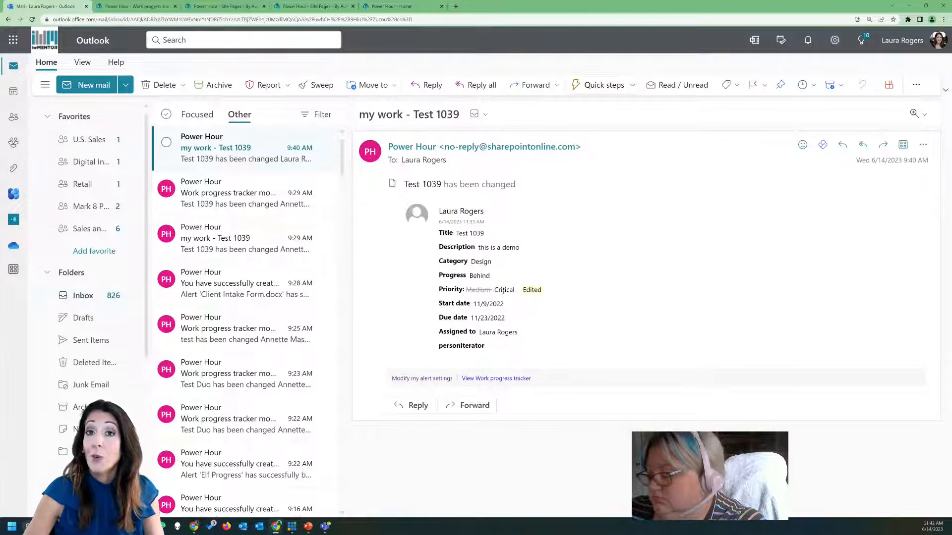
Compare the Focused and Other mail in the inbox to look for the Site Pages alert
left_click(198, 114)
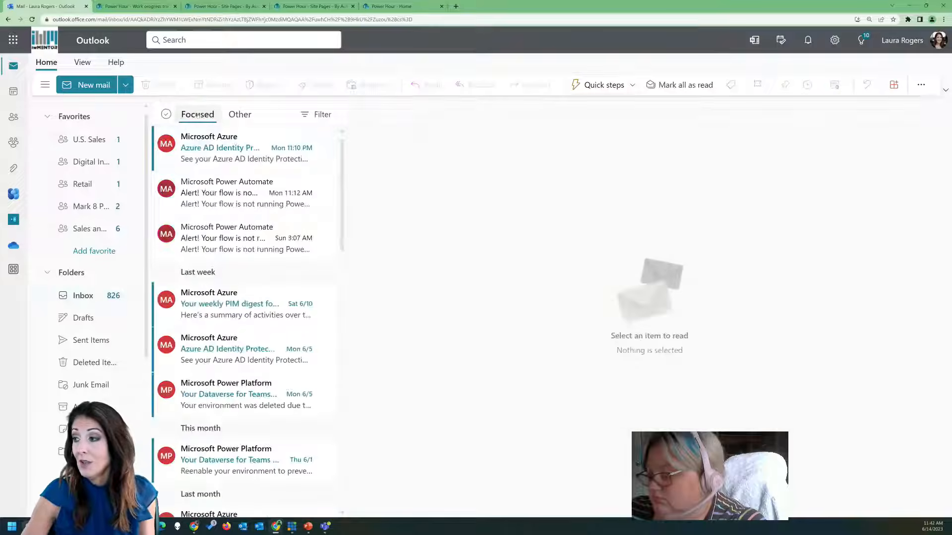
left_click(220, 145)
left_click(239, 115)
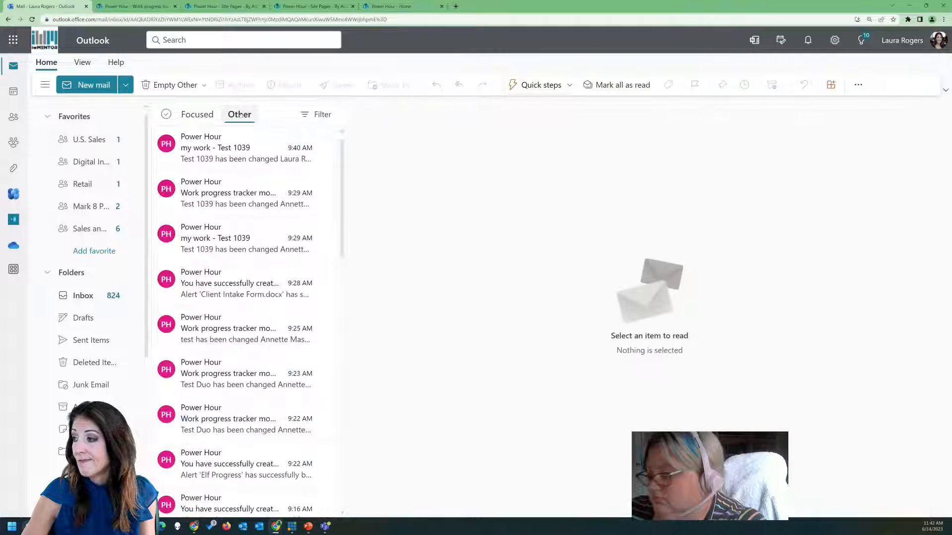
left_click(197, 114)
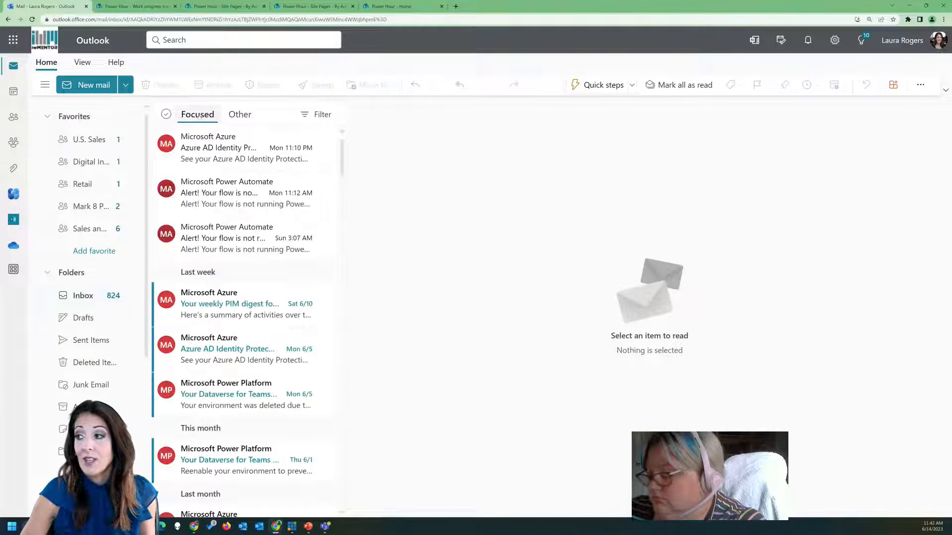
left_click(240, 114)
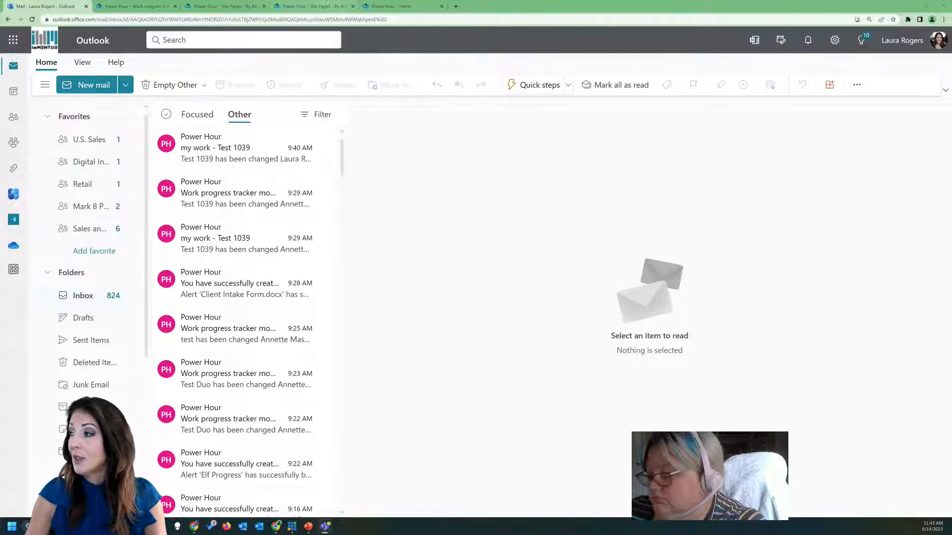
Open Power Automate in a new browser tab, view the existing cloud flows, and go to the page for creating a flow
left_click(457, 7)
type("mak")
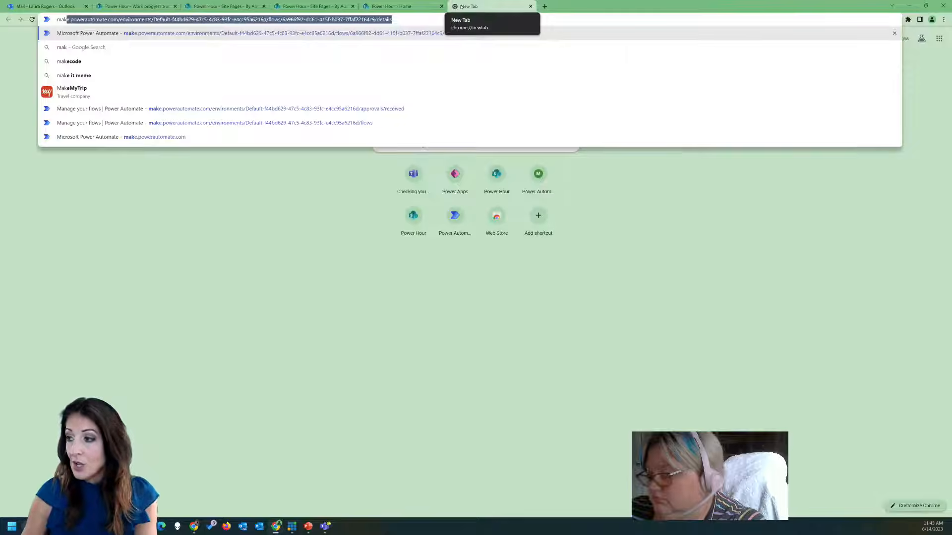
key("Return")
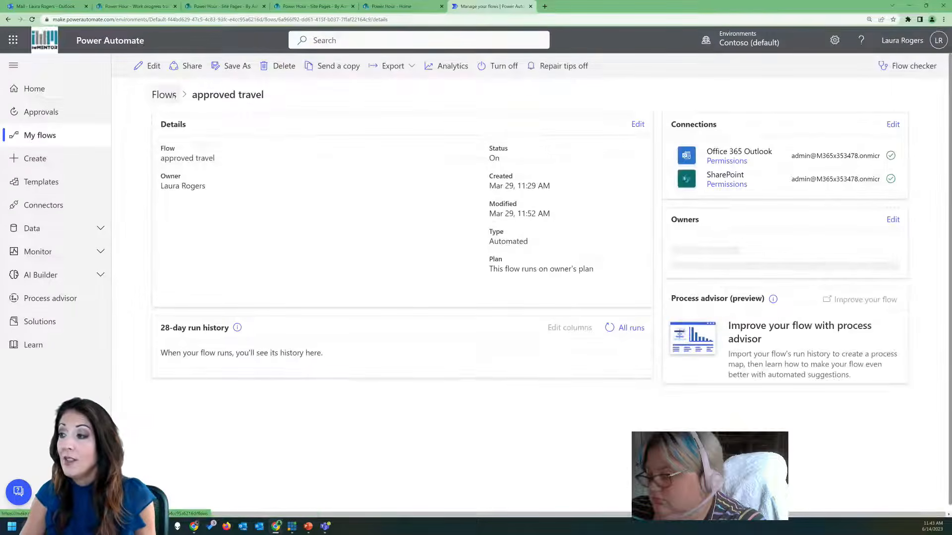
left_click(161, 94)
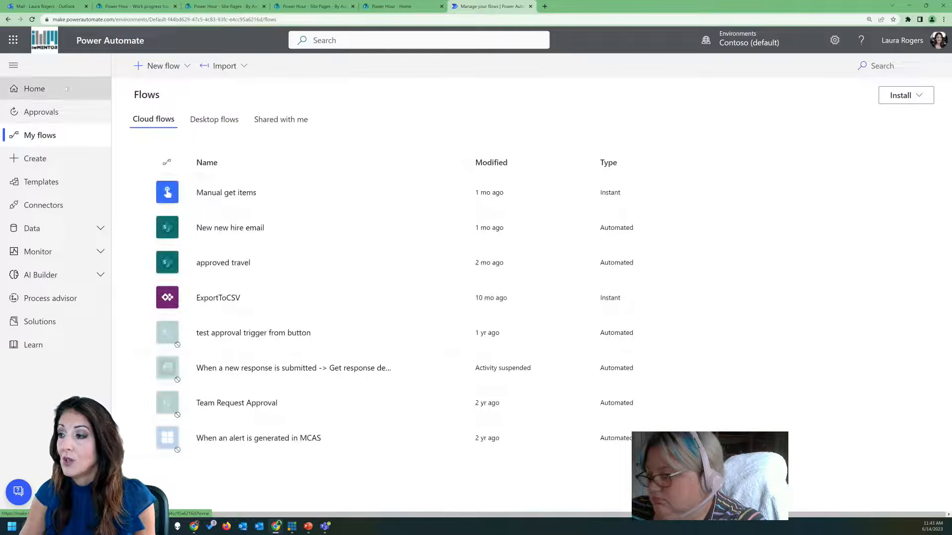
left_click(64, 89)
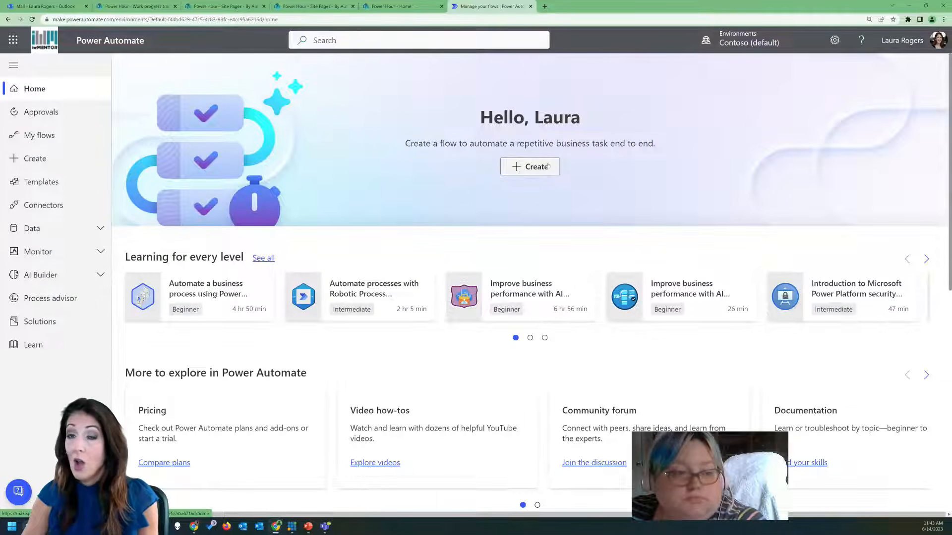
left_click(520, 169)
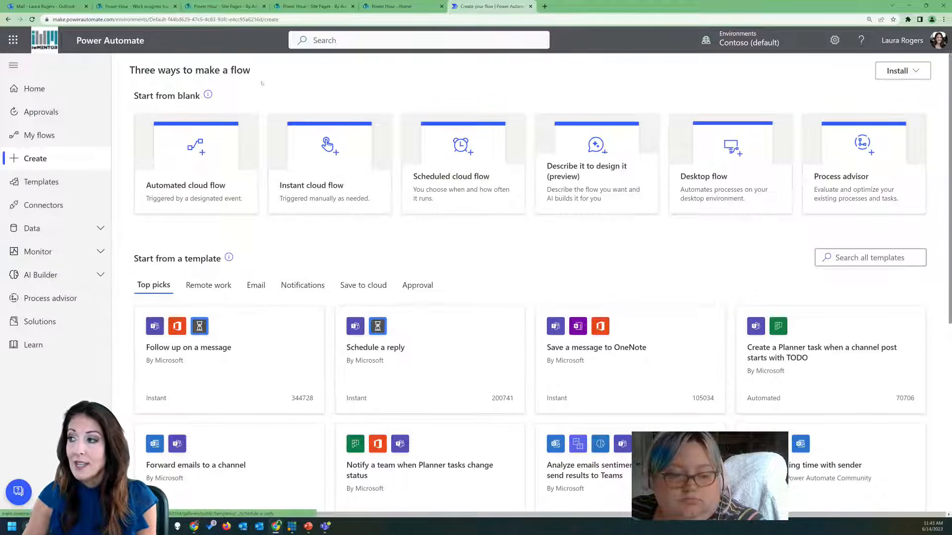
Switch back to the Work progress tracker list in SharePoint and review its automation rules and Power Automate integration options
left_click(134, 5)
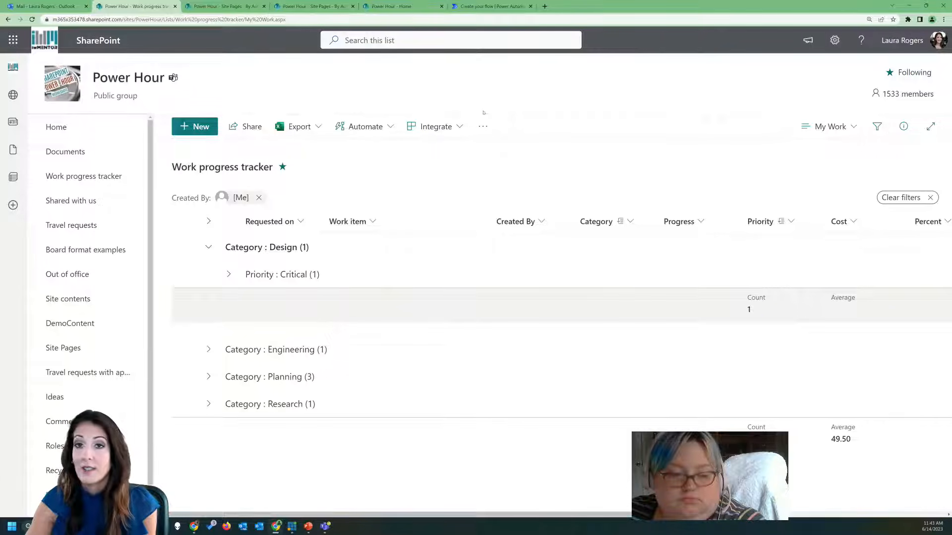
left_click(362, 126)
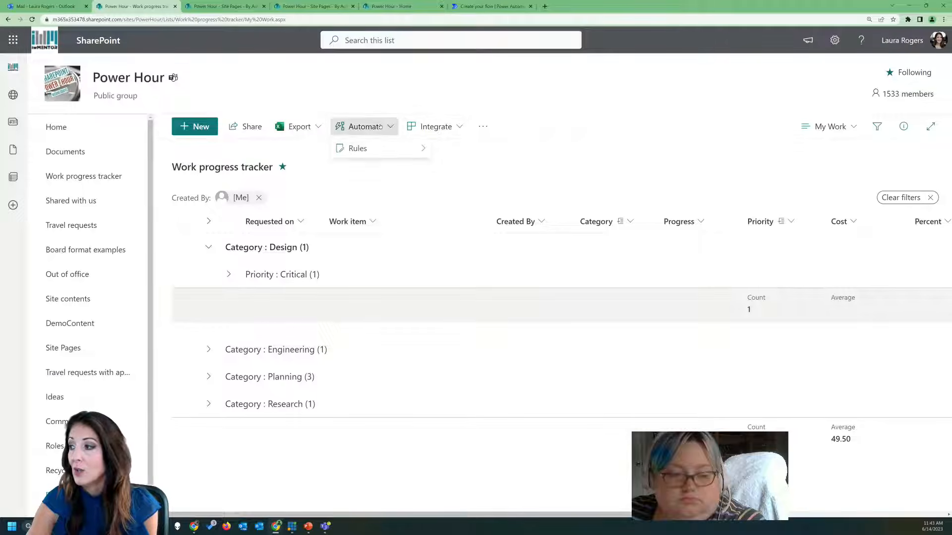
left_click(418, 127)
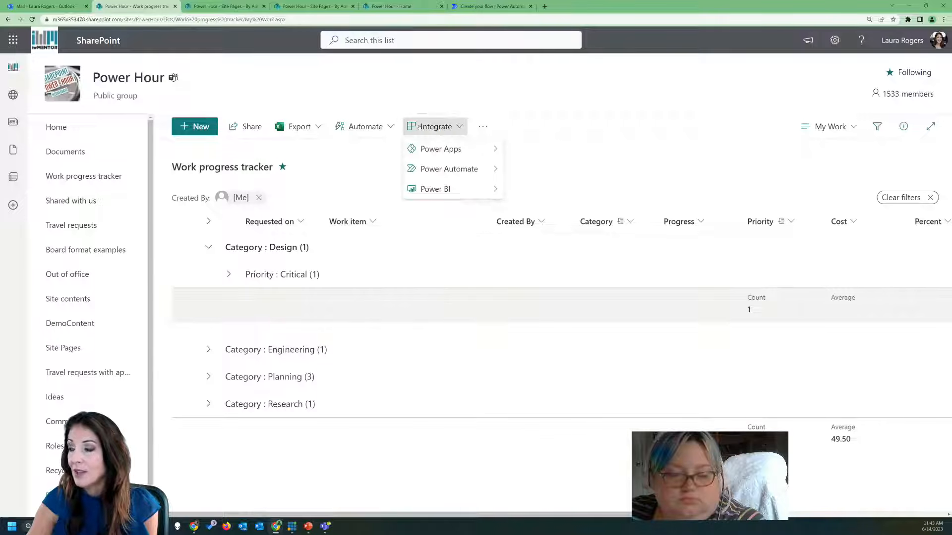
left_click(366, 126)
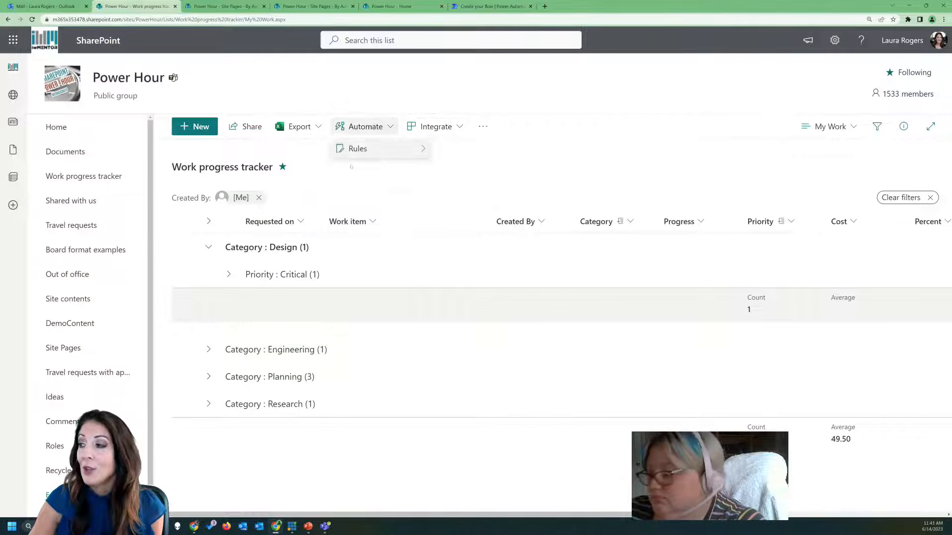
left_click(434, 127)
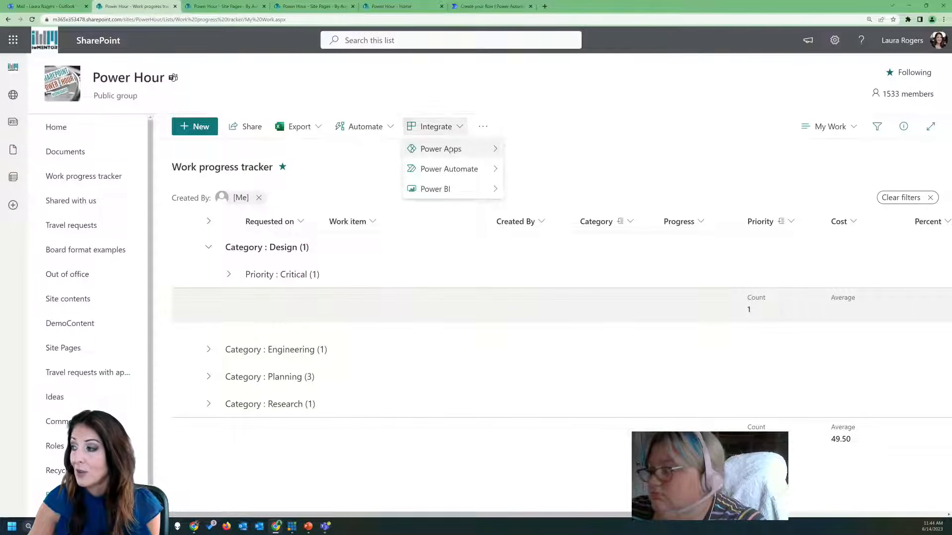
mouse_move(446, 169)
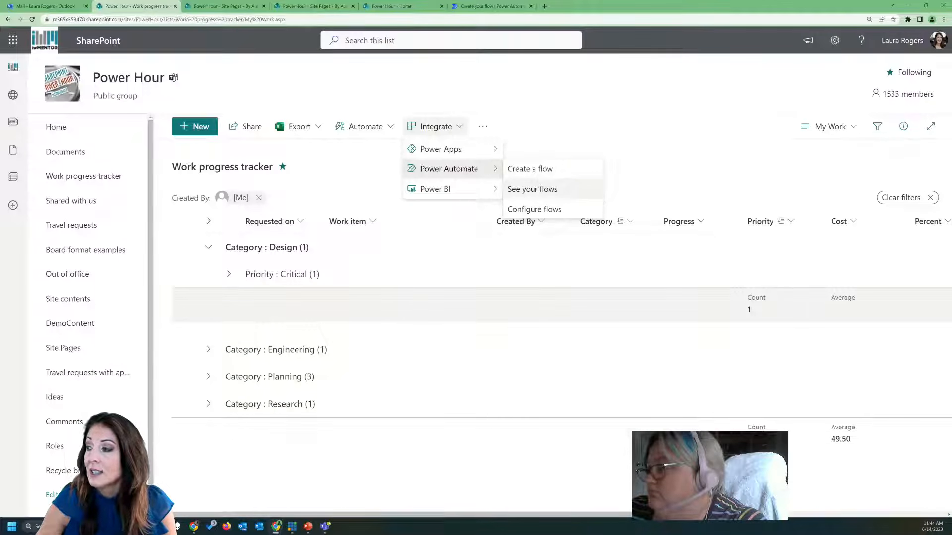
Switch to the Power Automate tab, dismiss the open flow-creation dialog, and view the existing cloud flows
left_click(477, 2)
left_click(625, 159)
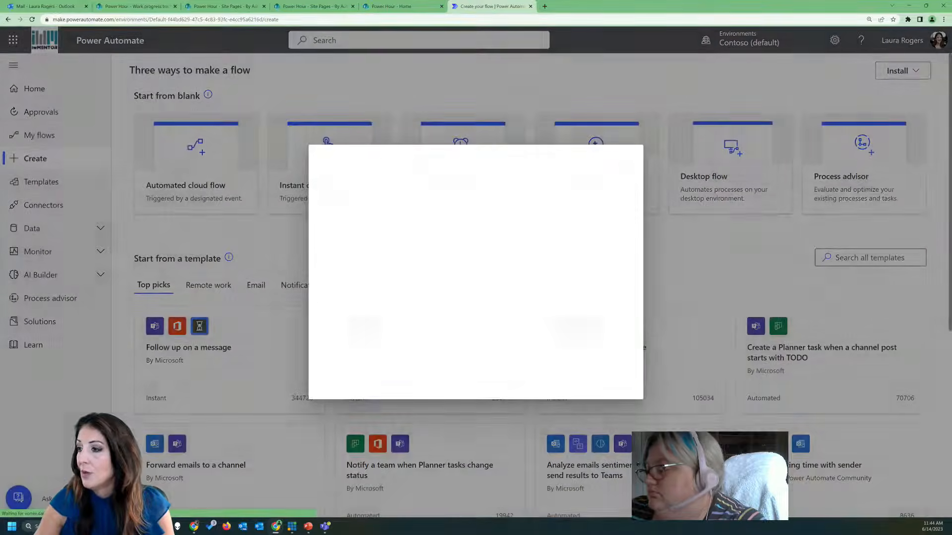
left_click(39, 135)
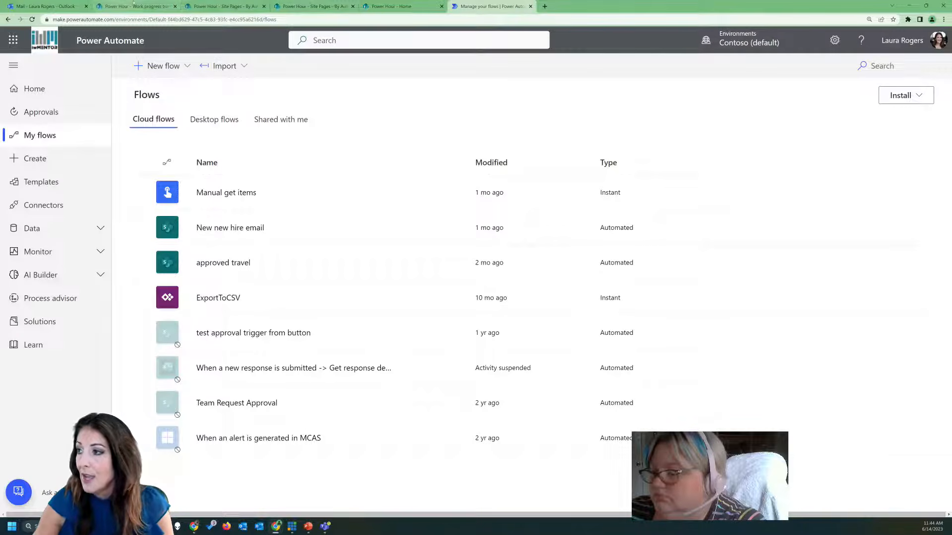
Switch back to the Work progress tracker list, start creating a flow from it, and browse the full set of flow templates
left_click(131, 6)
left_click(542, 169)
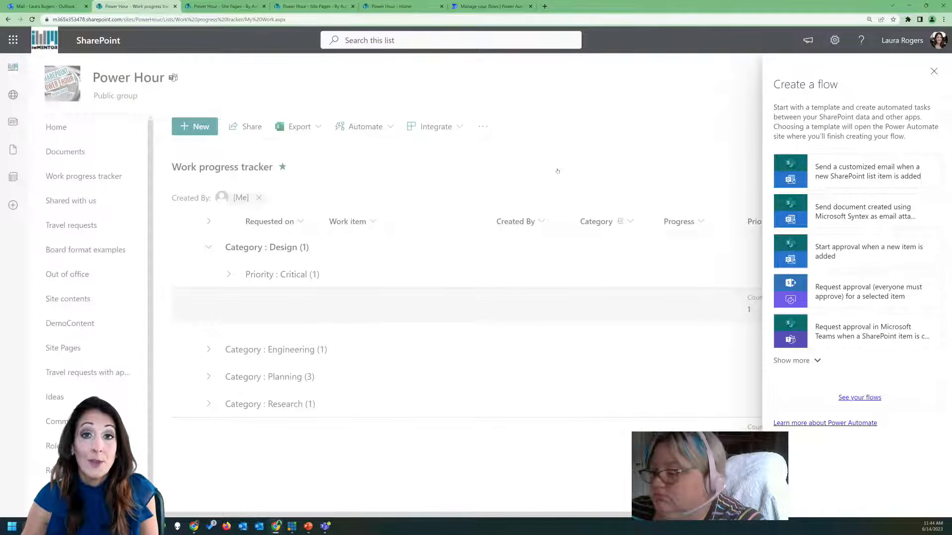
left_click(812, 361)
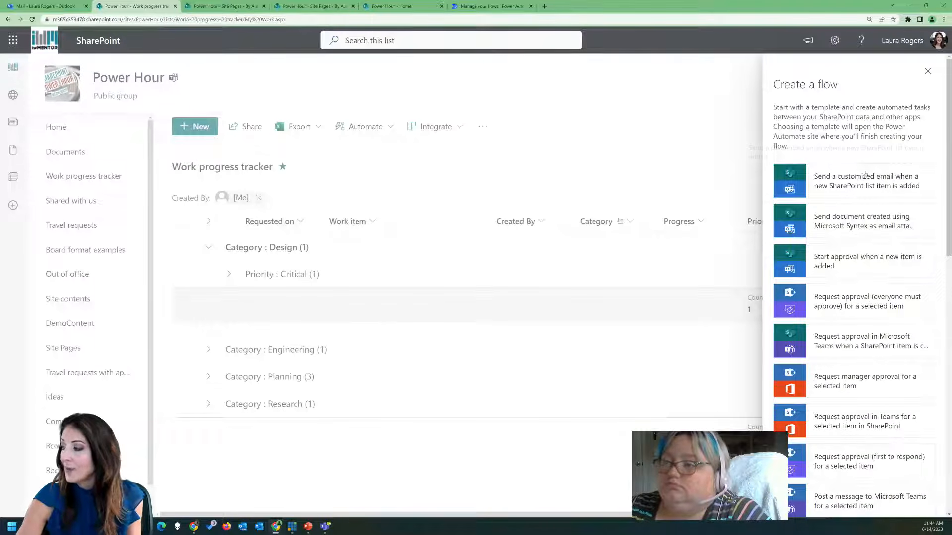
scroll(869, 337, "down", 10)
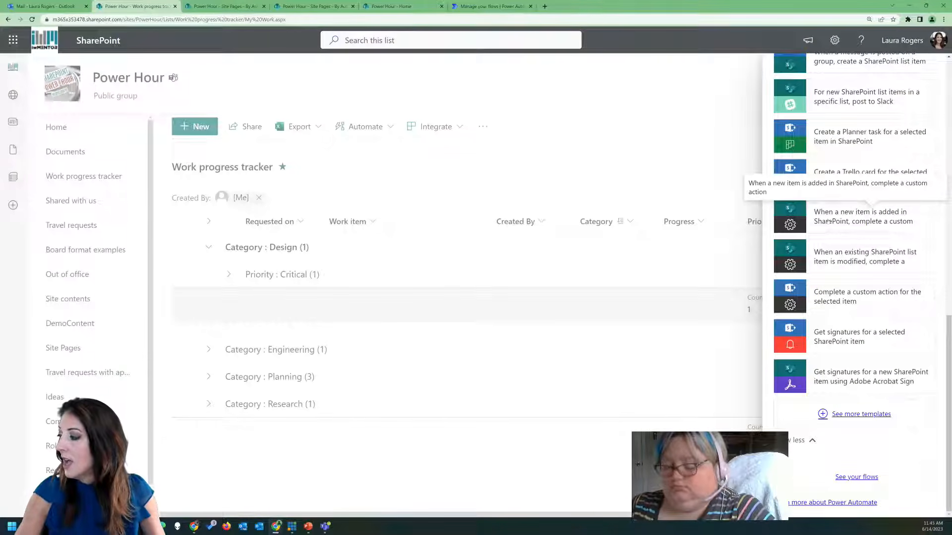
scroll(828, 222, "up", 5)
scroll(827, 220, "up", 5)
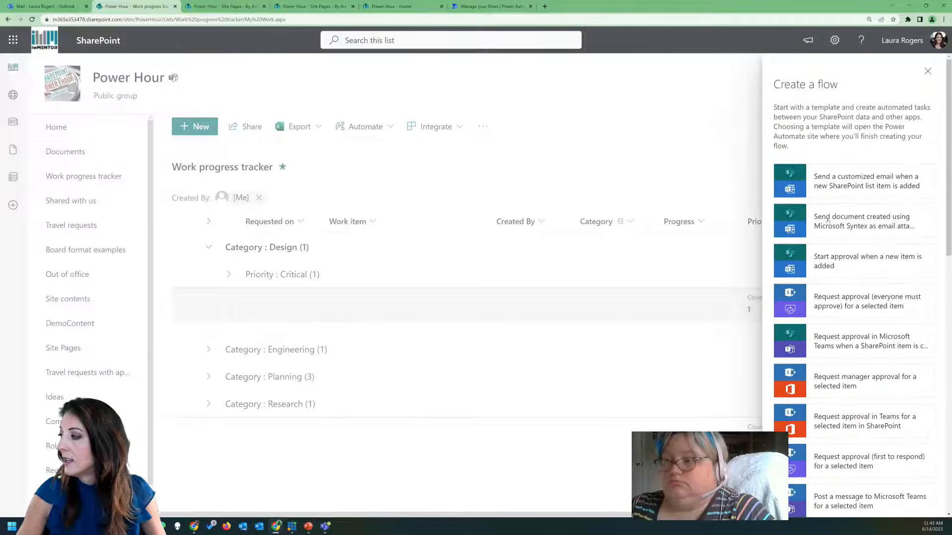
Create a flow from the template "Send a customized email when a new SharePoint list item is added"
left_click(859, 183)
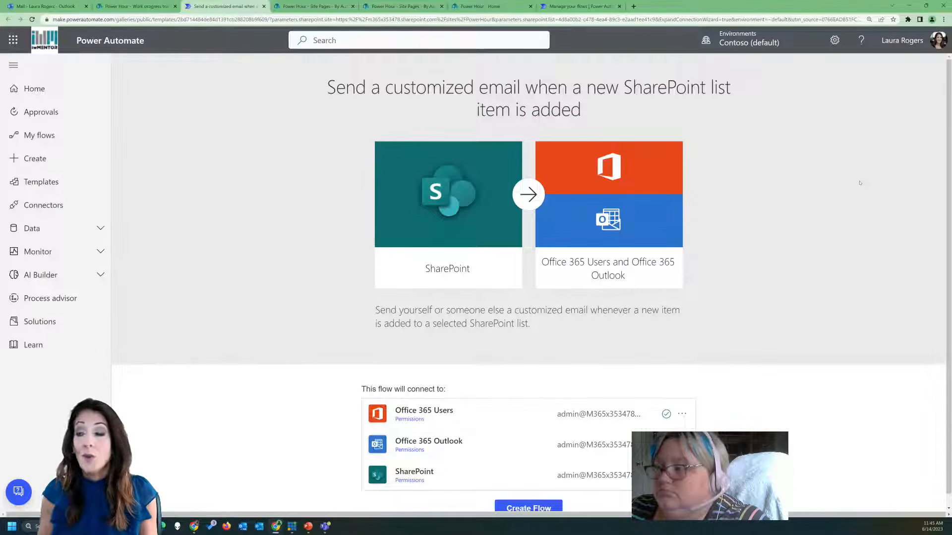
scroll(447, 405, "down", 1)
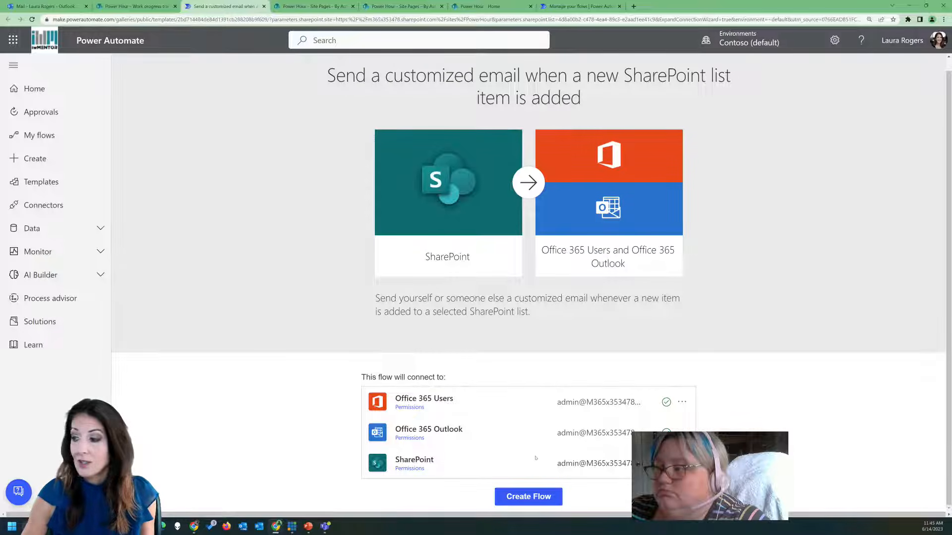
left_click(527, 496)
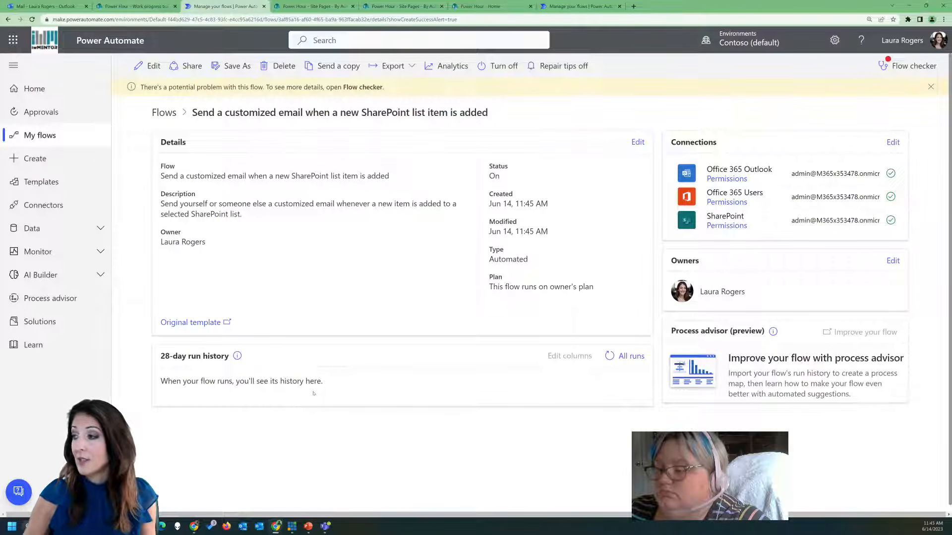
Open the new flow for editing and expand its trigger, Get my profile (V2) and Send Email steps
left_click(148, 66)
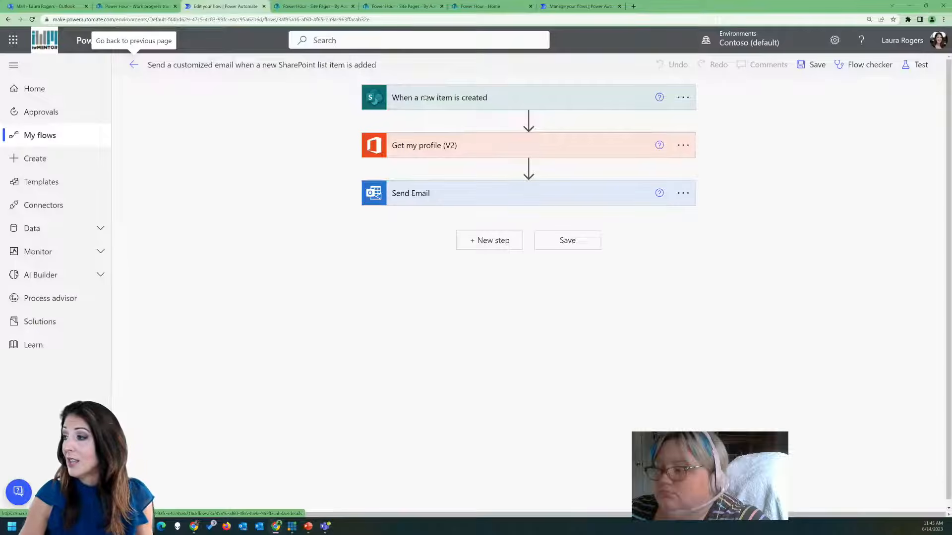
left_click(465, 99)
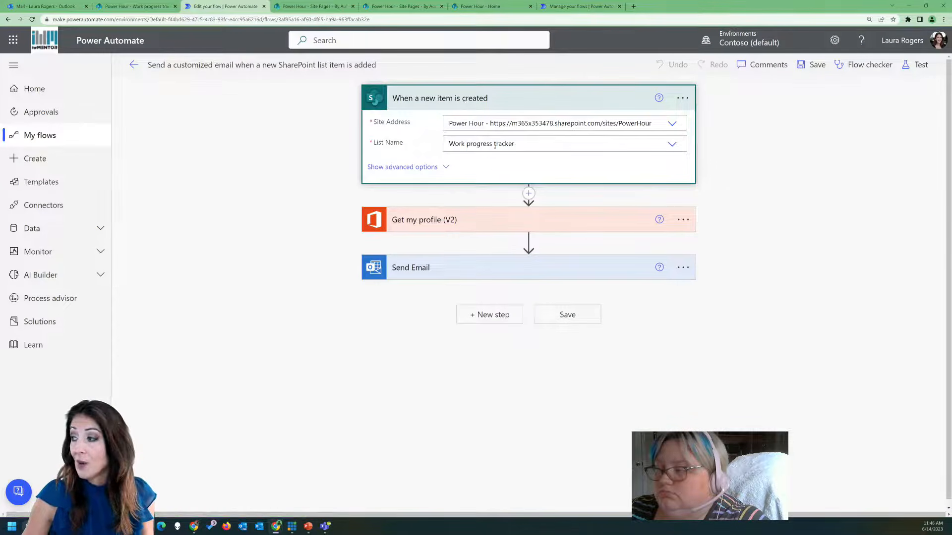
left_click(455, 219)
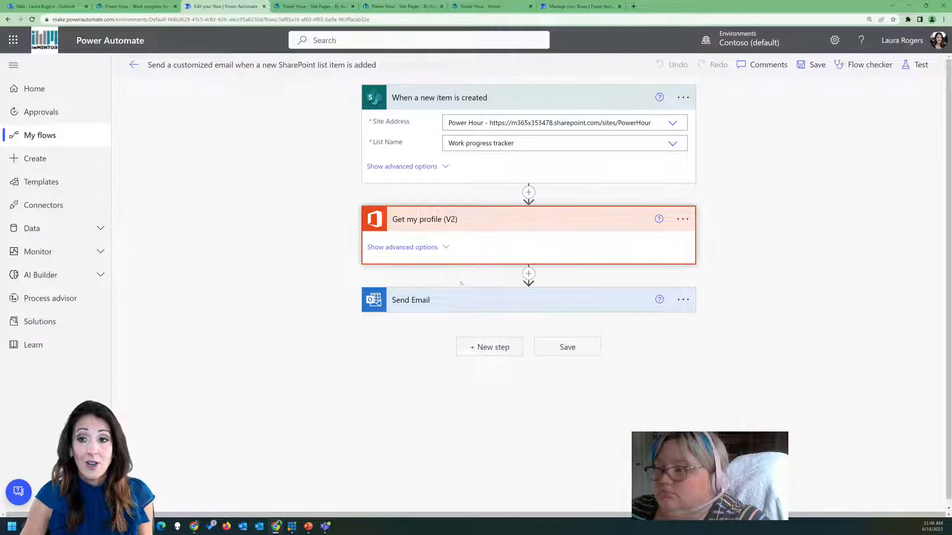
left_click(471, 300)
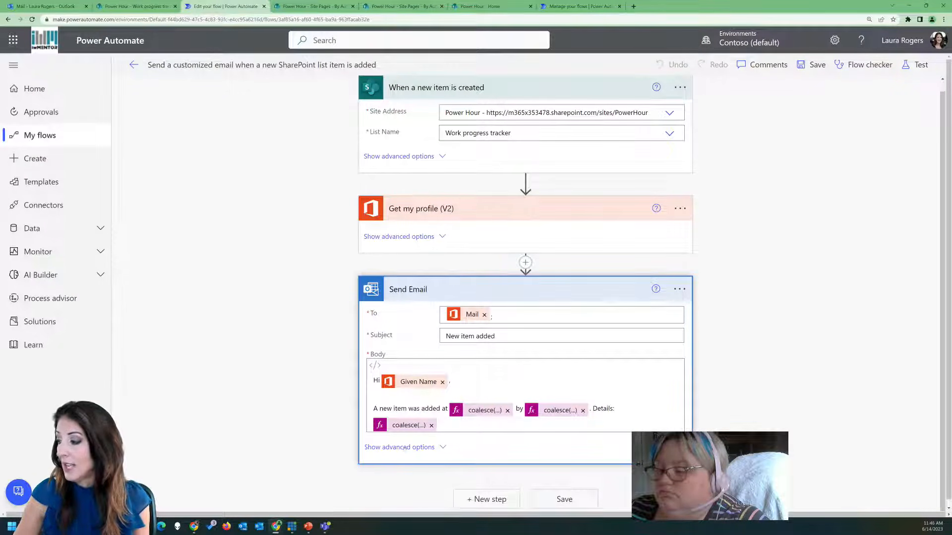
Show the Send Email action's advanced options, review the flow's settings, and save the flow
left_click(399, 447)
scroll(737, 360, "down", 4)
scroll(737, 360, "up", 3)
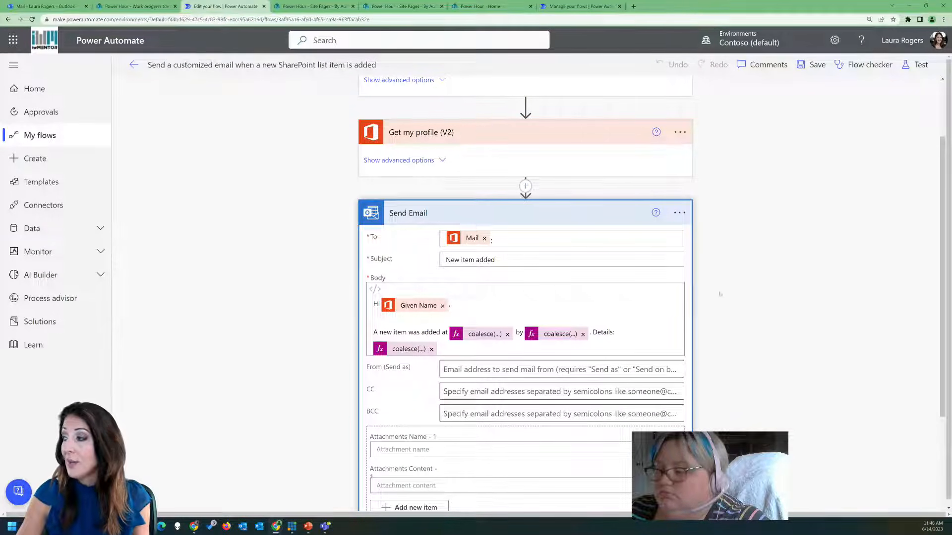
scroll(770, 312, "up", 2)
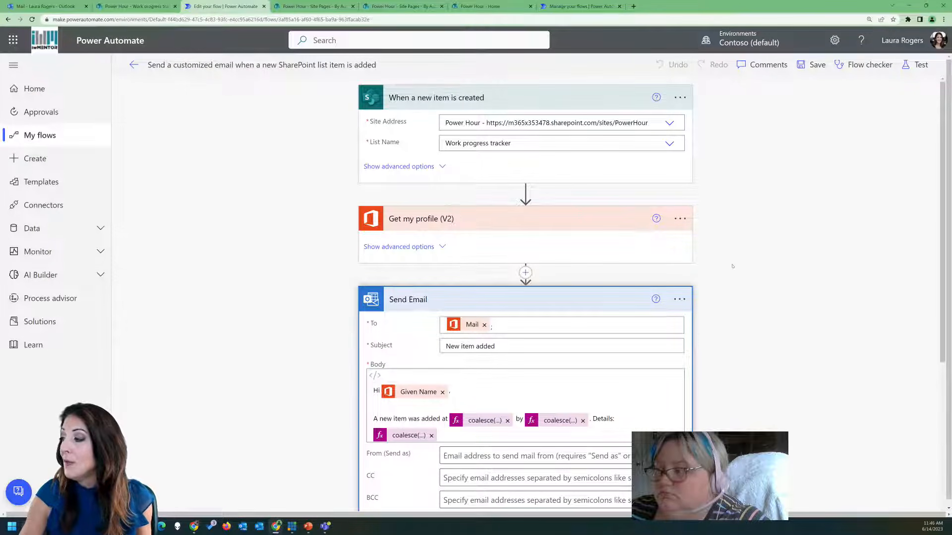
scroll(730, 266, "down", 5)
scroll(734, 267, "up", 4)
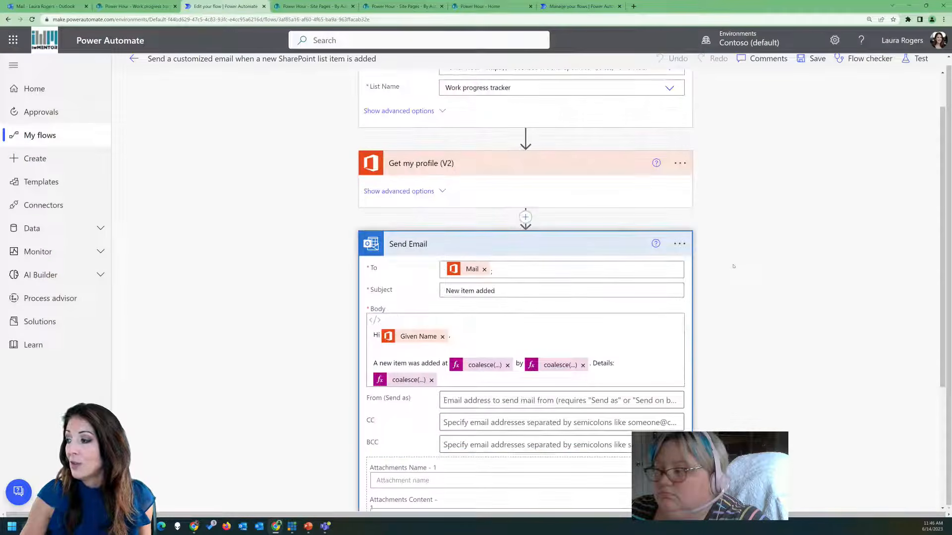
scroll(734, 266, "up", 1)
scroll(734, 266, "down", 5)
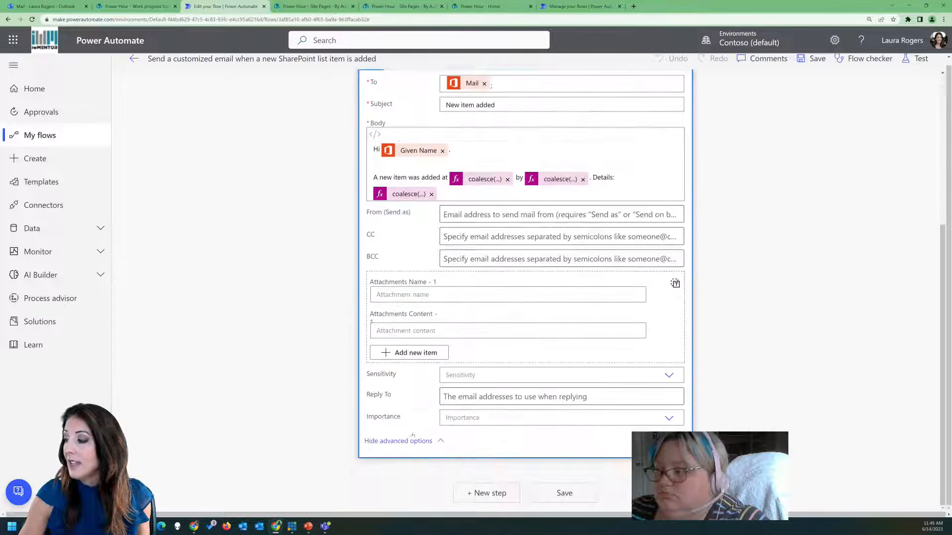
left_click(555, 493)
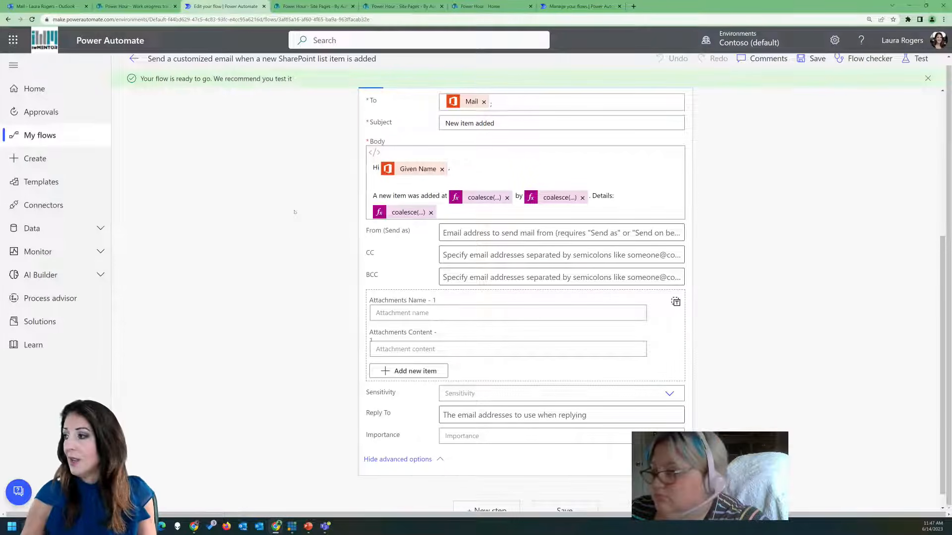
scroll(180, 143, "up", 5)
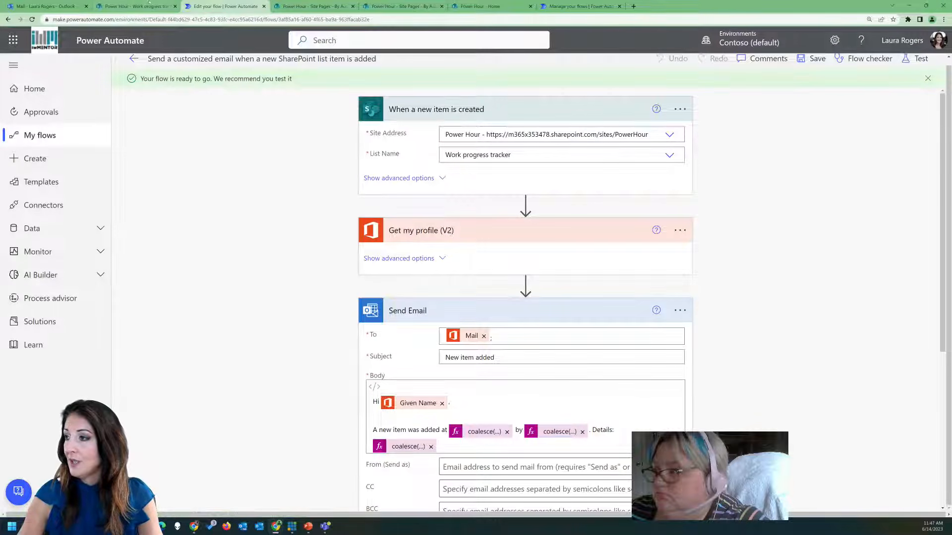
Start a new item in the Work progress tracker list with work item "Test 1147" and description "test"
left_click(141, 6)
left_click(186, 127)
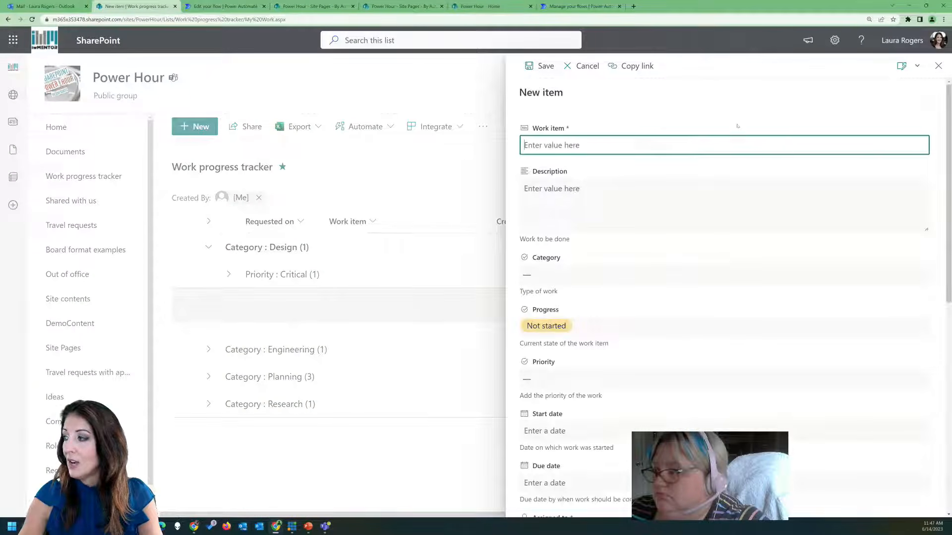
type("Test ")
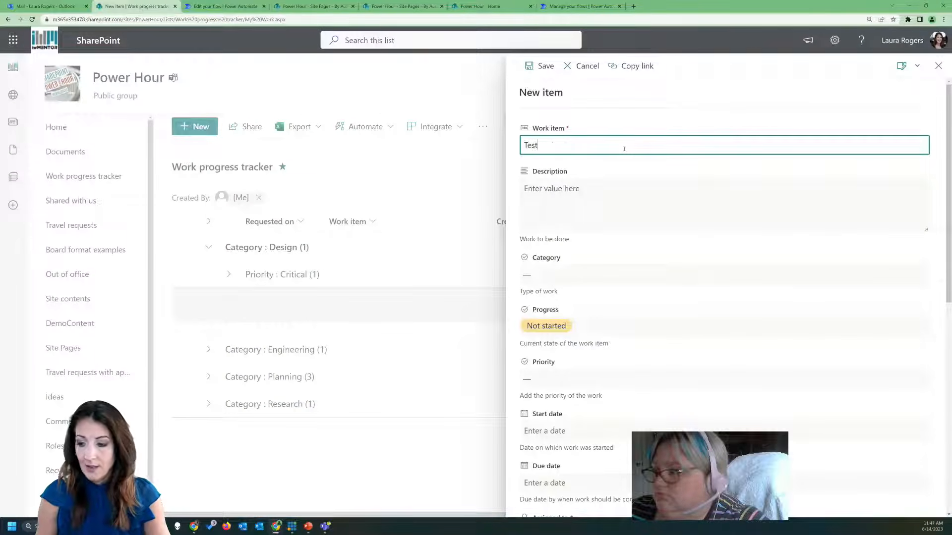
type("1147")
left_click(616, 198)
type("test")
Set the new item's category to Design and its priority to High, and pick a due date
left_click(581, 274)
left_click(585, 326)
left_click(583, 381)
left_click(545, 430)
scroll(659, 397, "down", 4)
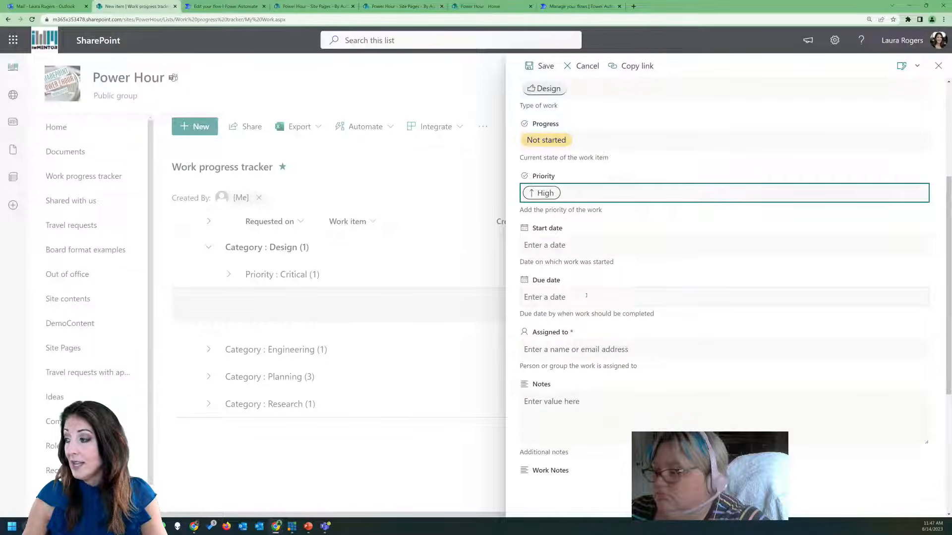
left_click(570, 297)
left_click(603, 408)
scroll(549, 489, "down", 5)
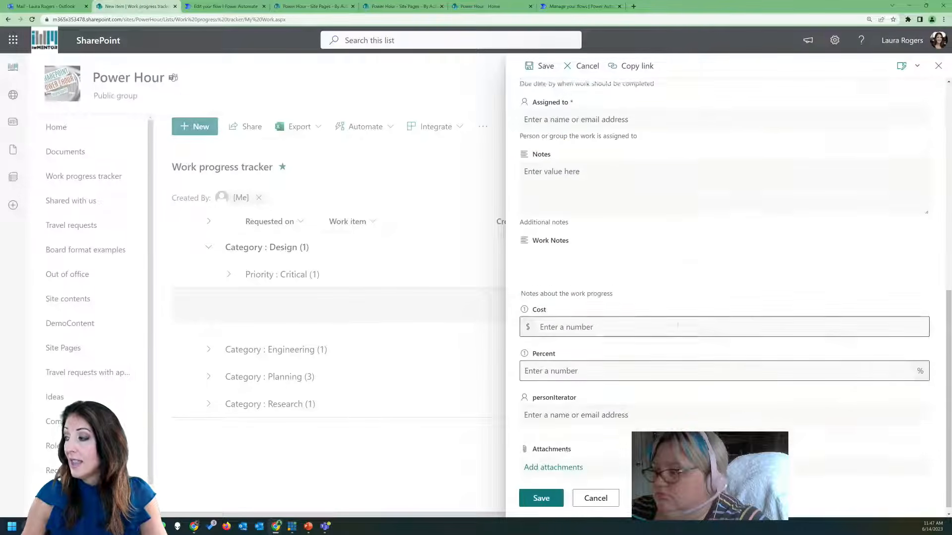
Fill in the required Assigned to field with a person and save the new item
left_click(545, 499)
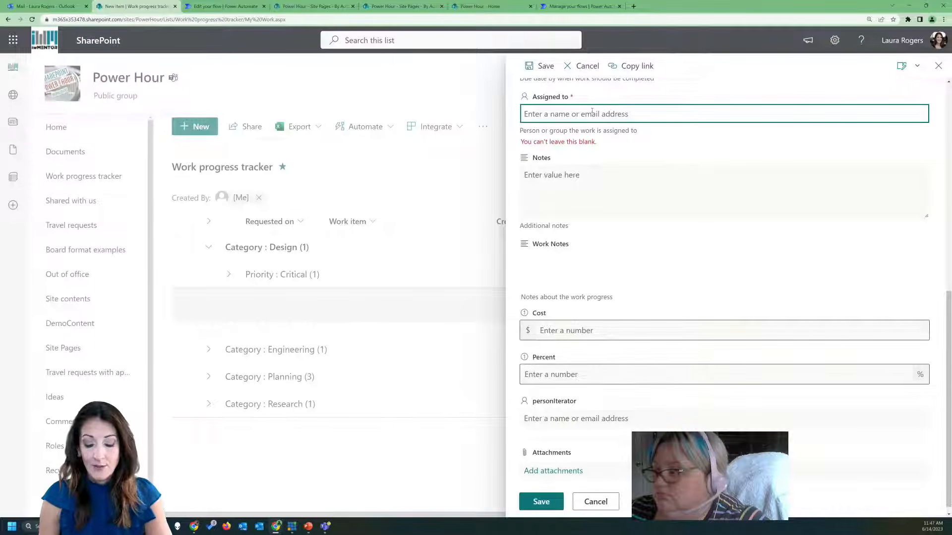
type("sar")
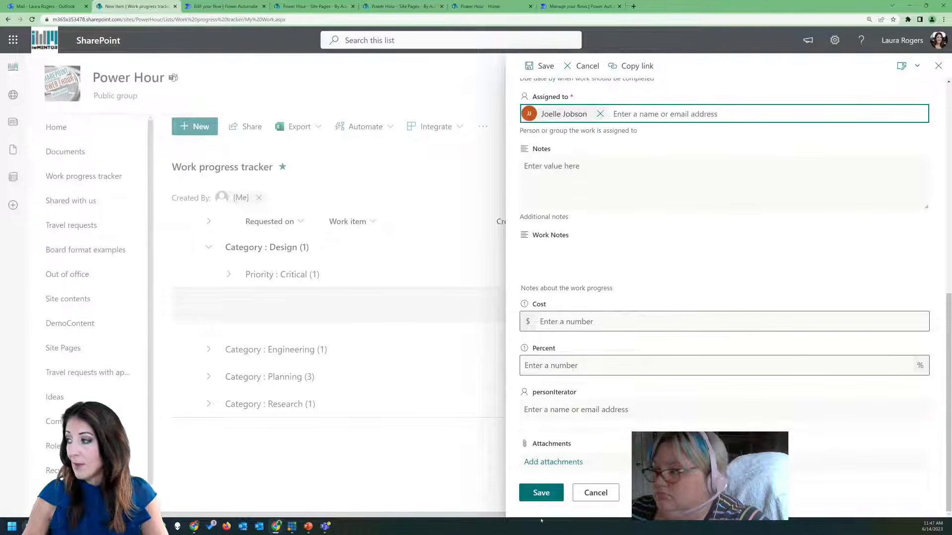
left_click(546, 499)
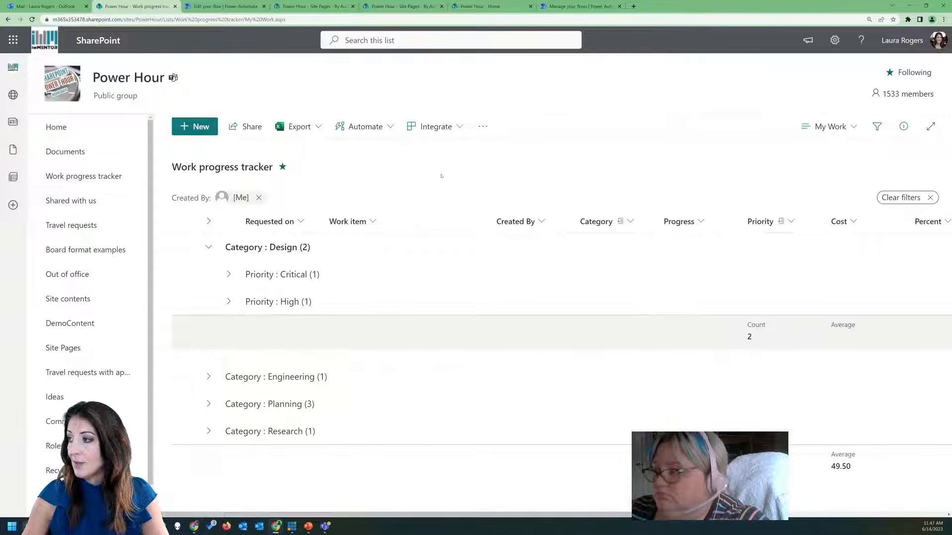
Switch back to the flow in Power Automate and review its trigger, profile and Send Email steps
left_click(222, 6)
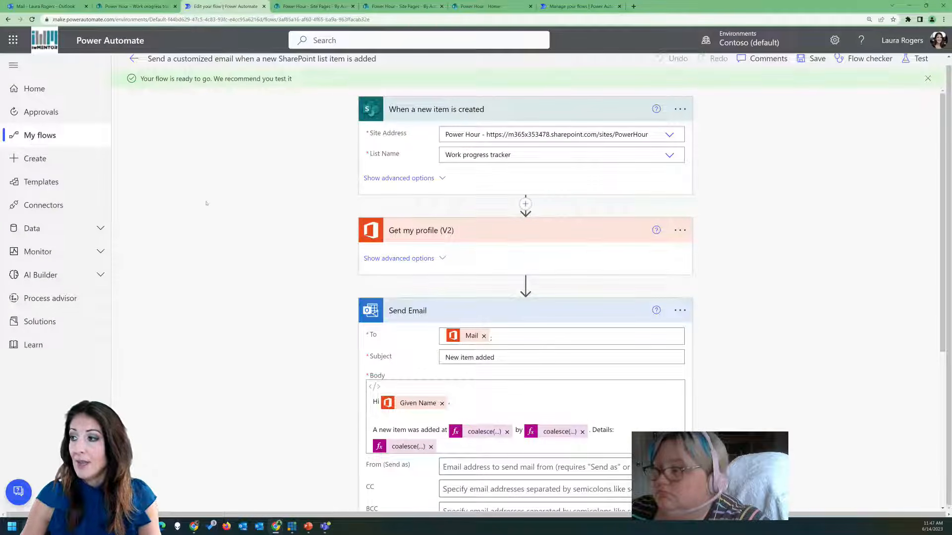
scroll(231, 310, "down", 5)
scroll(231, 310, "up", 5)
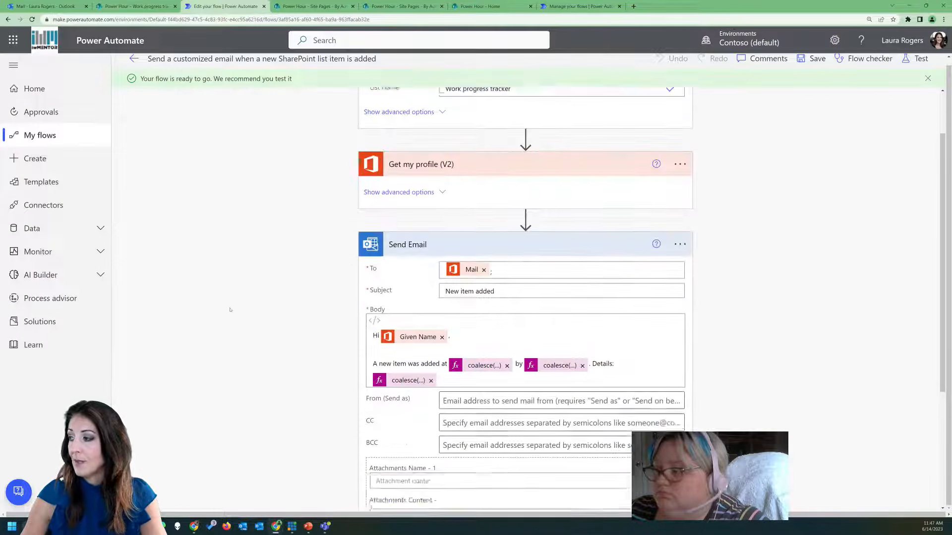
scroll(744, 248, "down", 5)
scroll(744, 203, "up", 1)
scroll(743, 203, "up", 1)
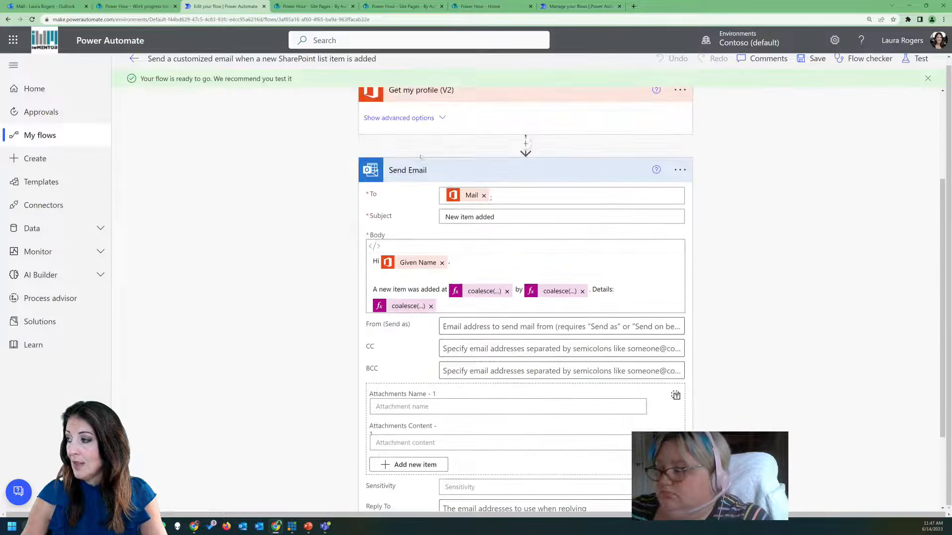
left_click(525, 144)
left_click(523, 160)
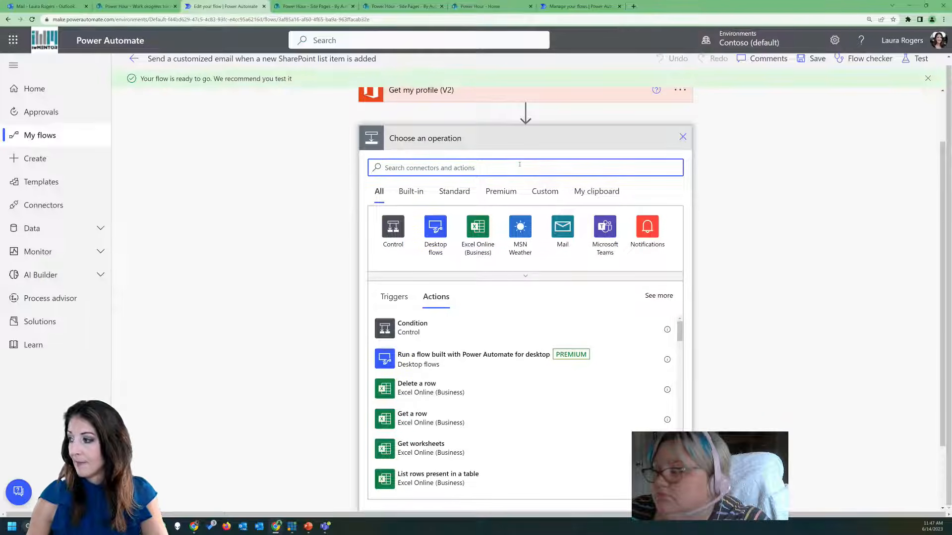
type("out")
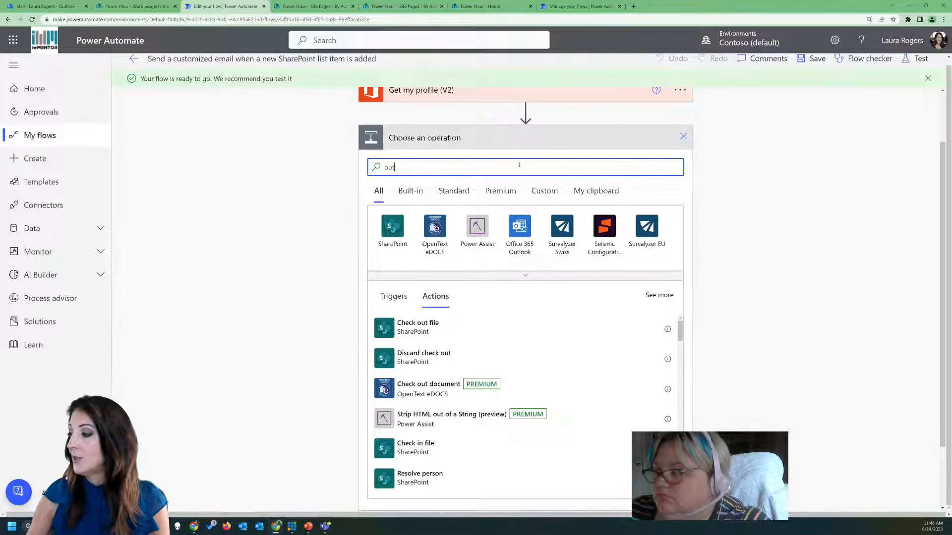
left_click(393, 226)
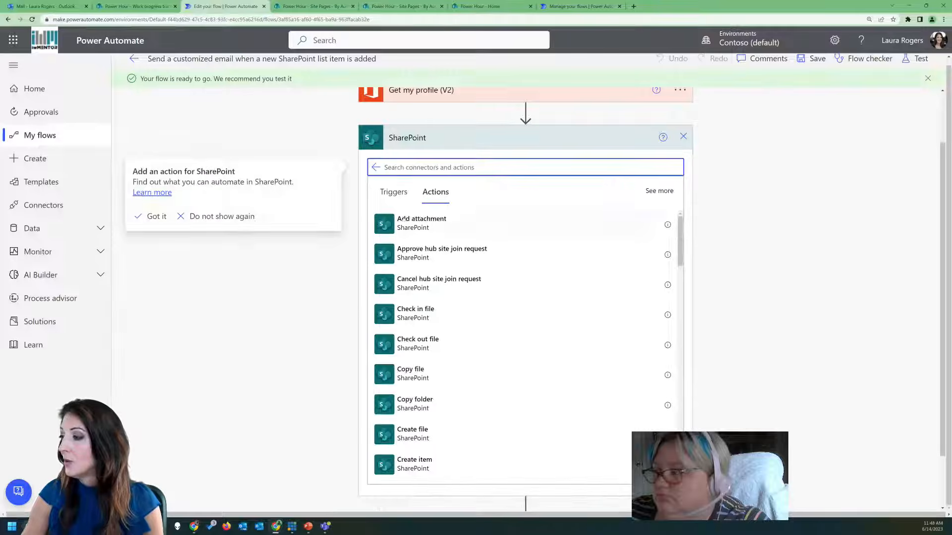
scroll(597, 138, "up", 2)
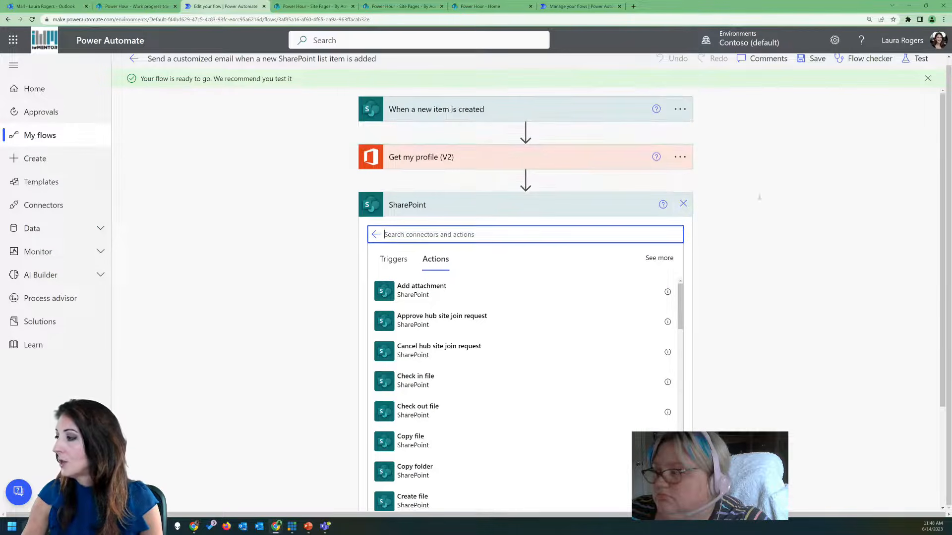
left_click(683, 203)
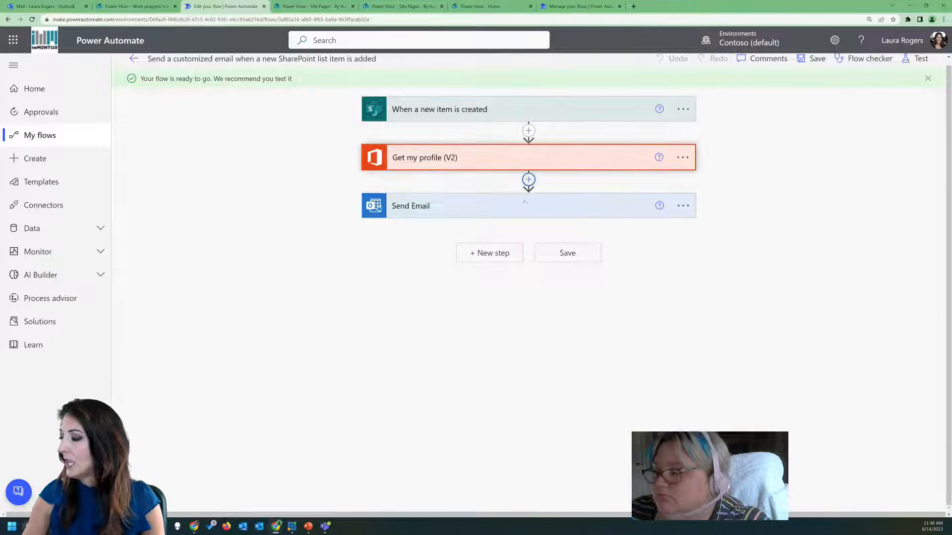
Examine the Office 365 Outlook actions available for a new step after Send Email, and discard the empty step
left_click(466, 255)
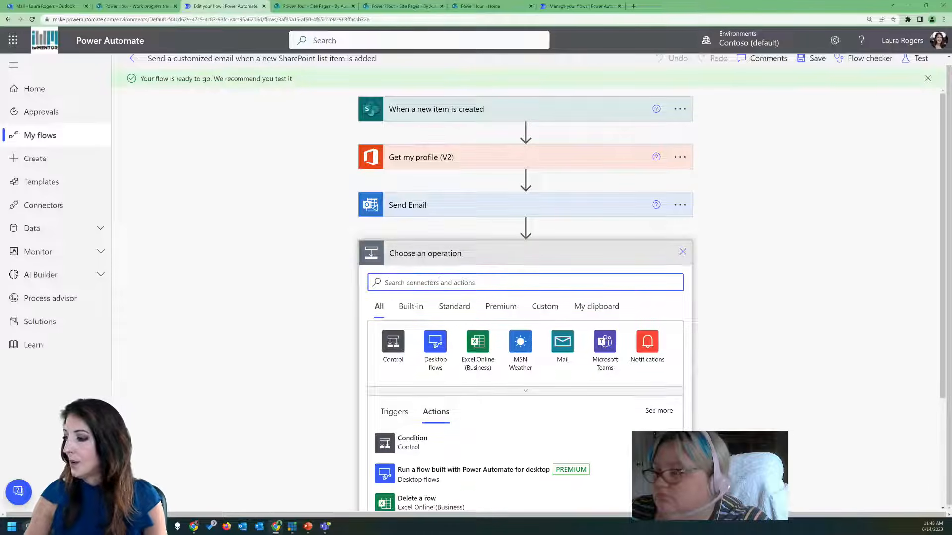
type("outlook")
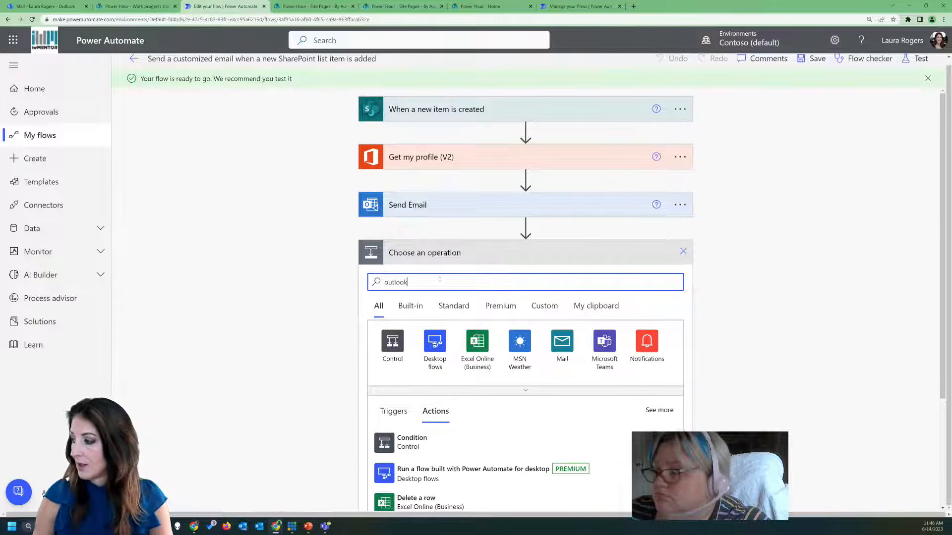
left_click(405, 342)
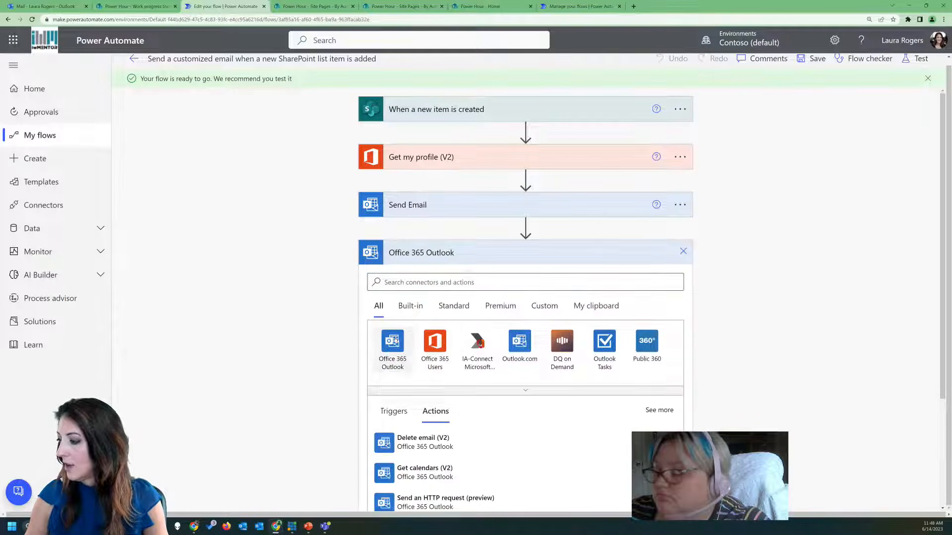
scroll(657, 344, "down", 2)
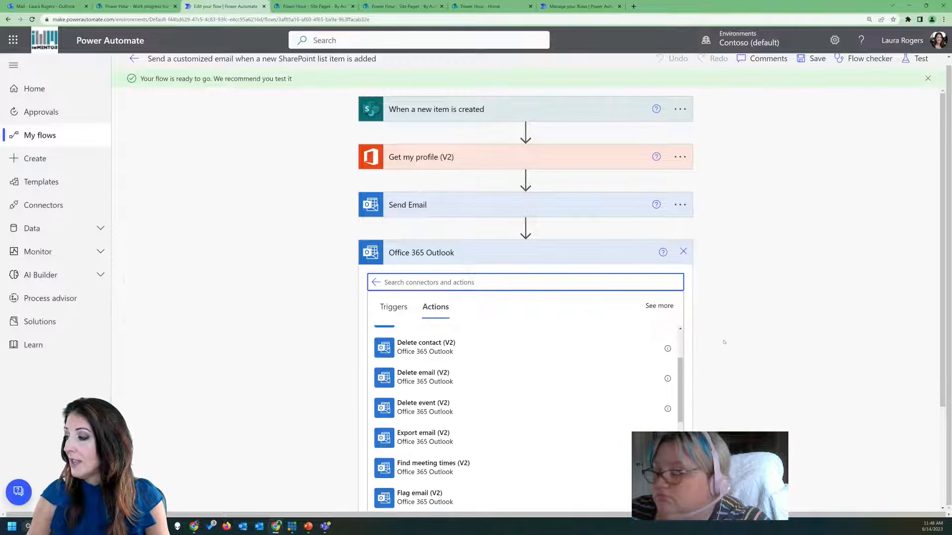
scroll(704, 354, "down", 3)
scroll(541, 334, "up", 3)
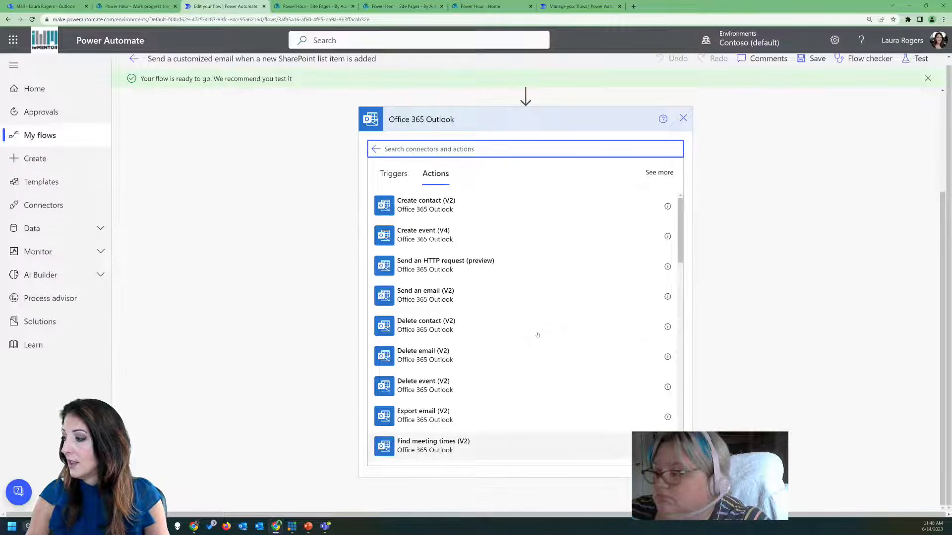
scroll(523, 325, "down", 1)
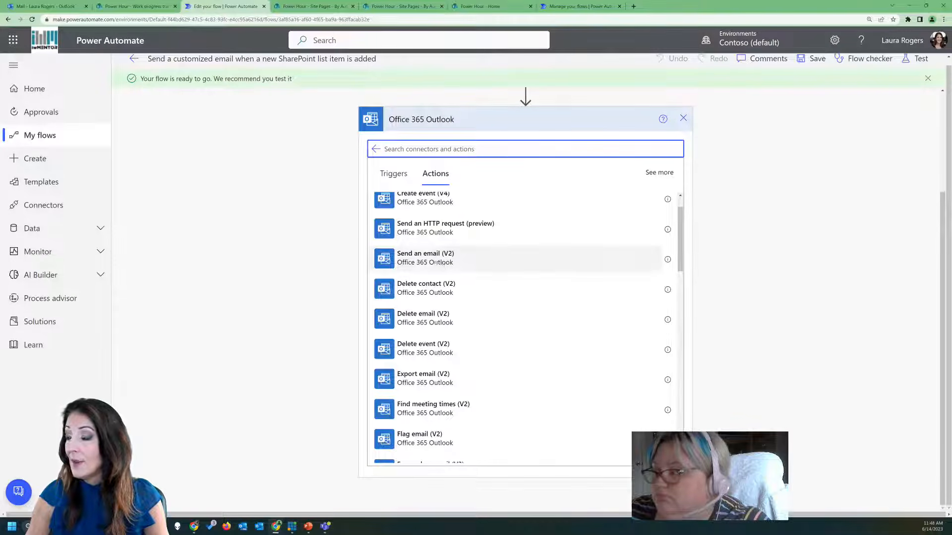
scroll(436, 258, "up", 1)
scroll(451, 219, "up", 3)
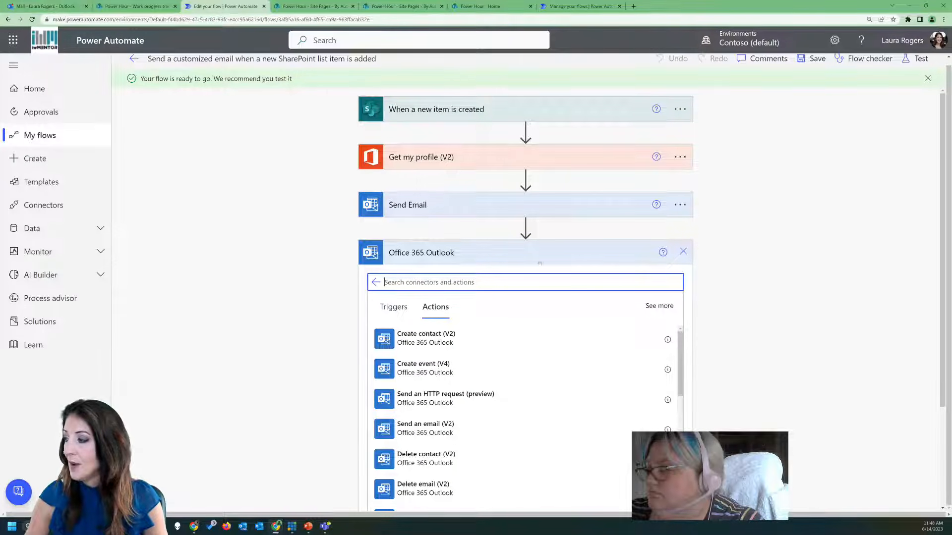
left_click(683, 251)
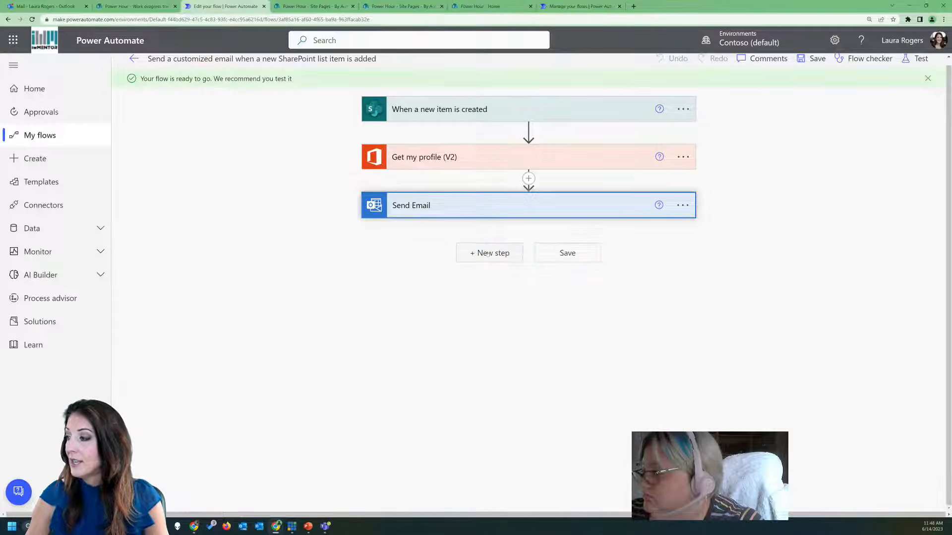
Add the Mail connector's Send an email notification (V3) action after Send Email and accept the SendGrid connection terms
left_click(488, 254)
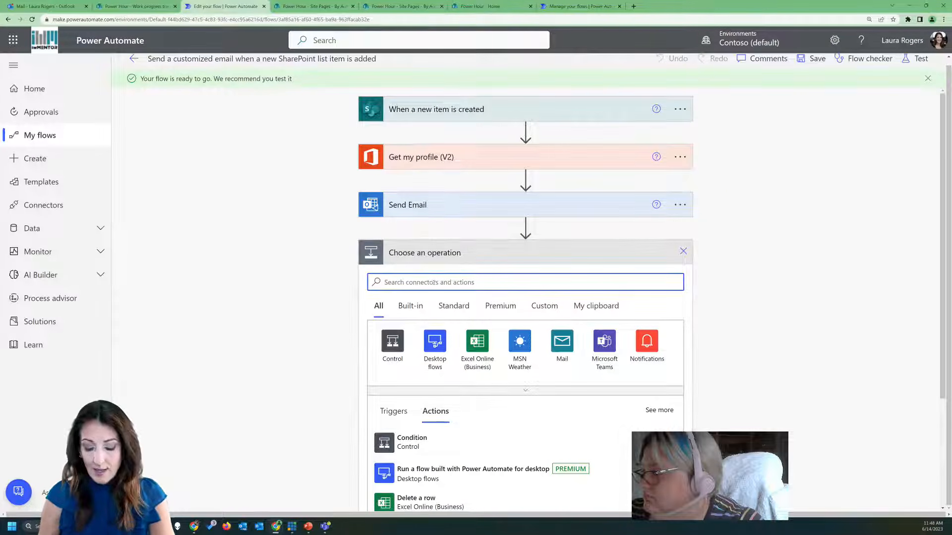
left_click(557, 342)
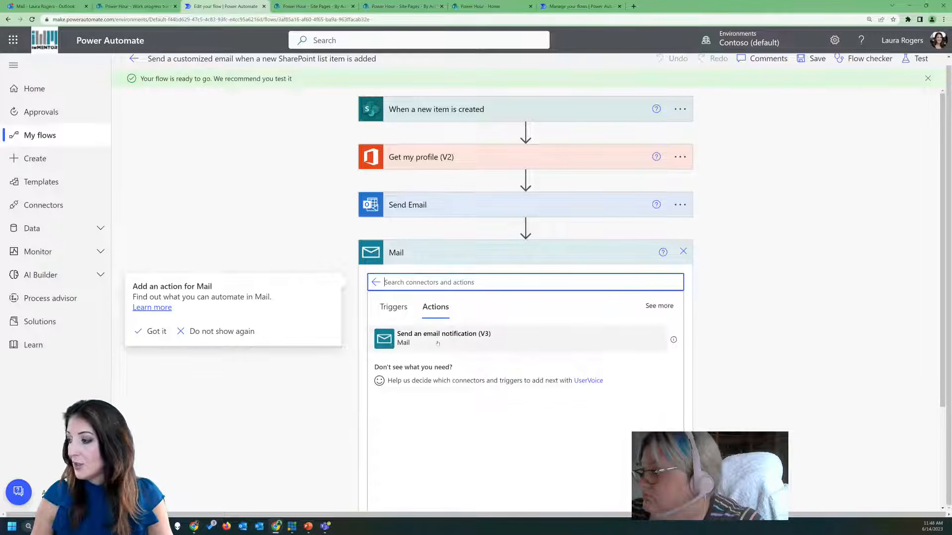
left_click(437, 343)
left_click(438, 343)
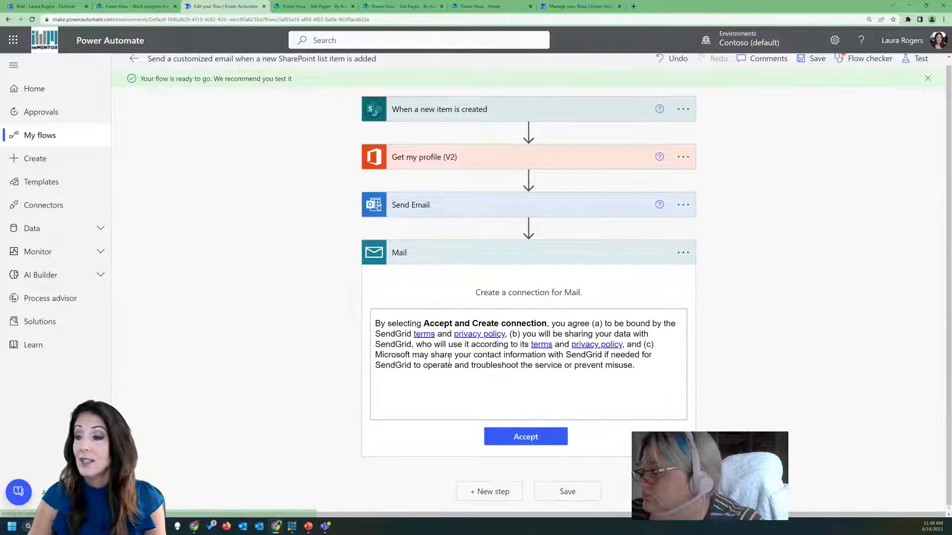
left_click(519, 442)
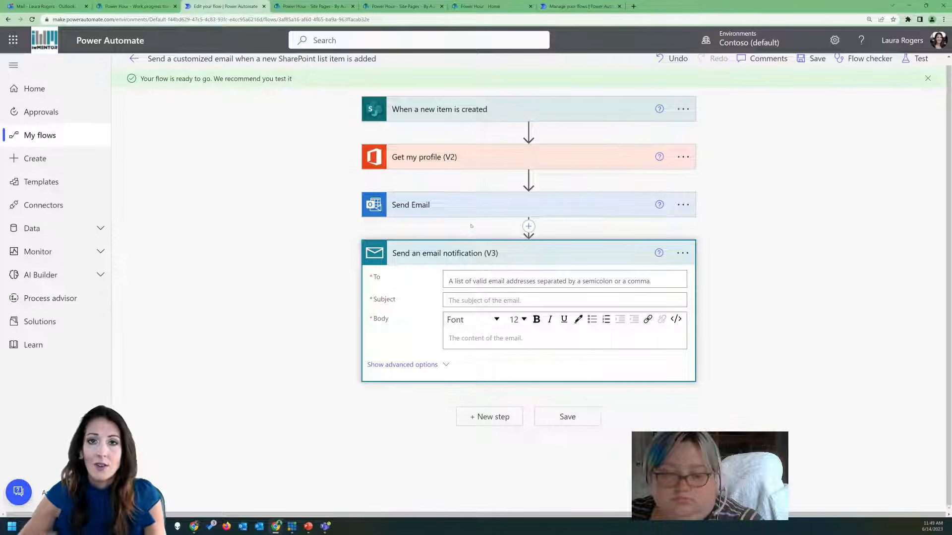
Address the email notification to the Assigned to Email value from the new list item
left_click(526, 281)
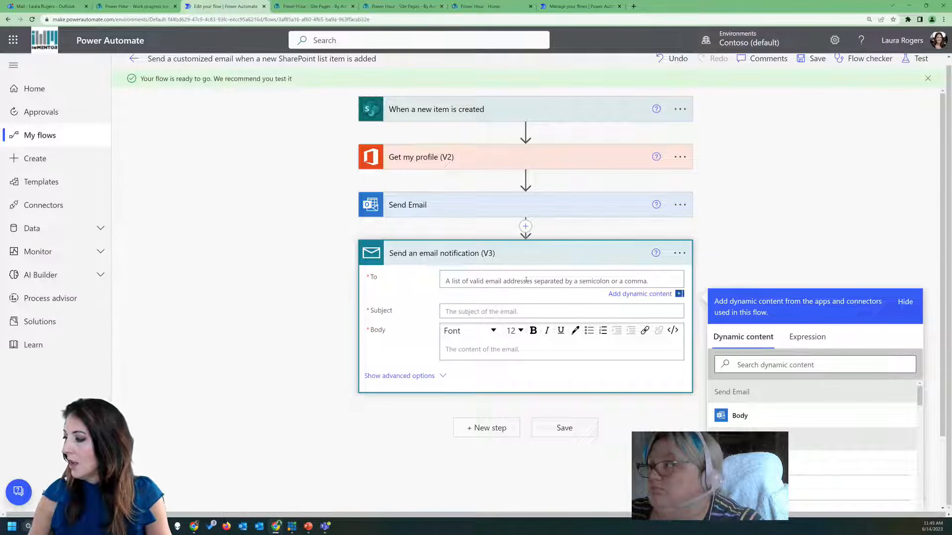
scroll(774, 449, "down", 4)
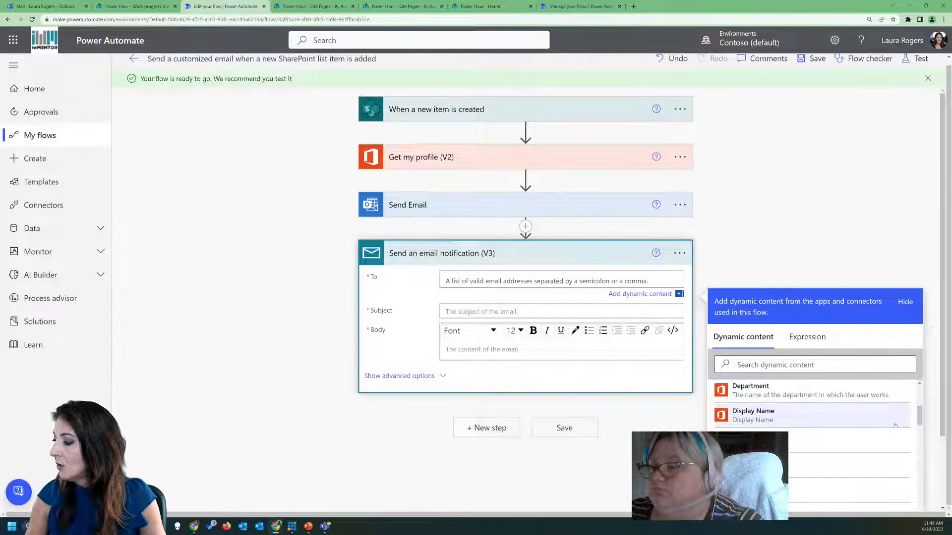
scroll(813, 431, "down", 5)
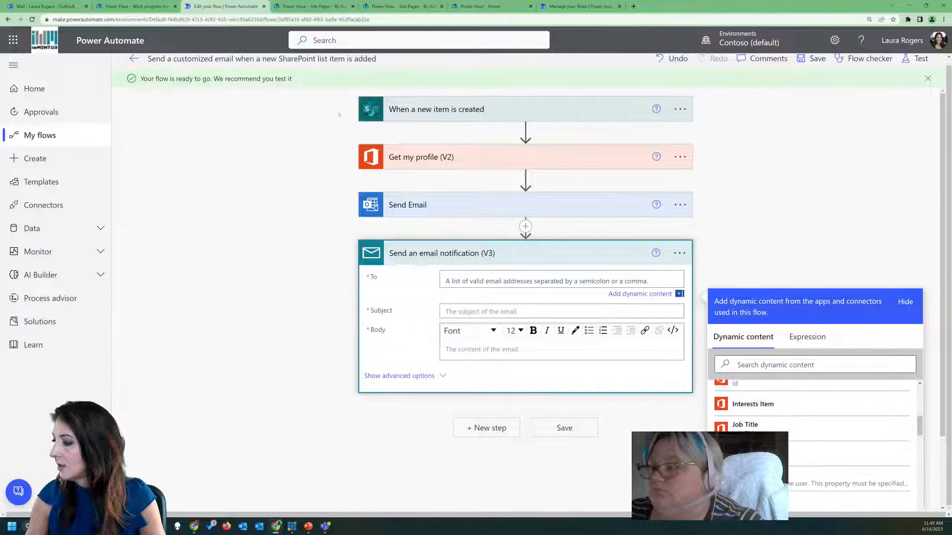
left_click(442, 159)
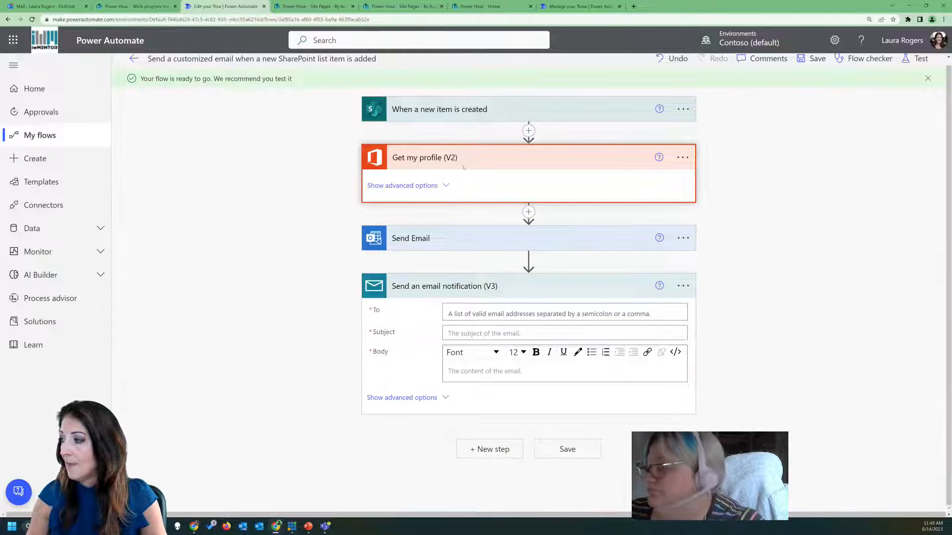
left_click(490, 314)
scroll(850, 405, "down", 10)
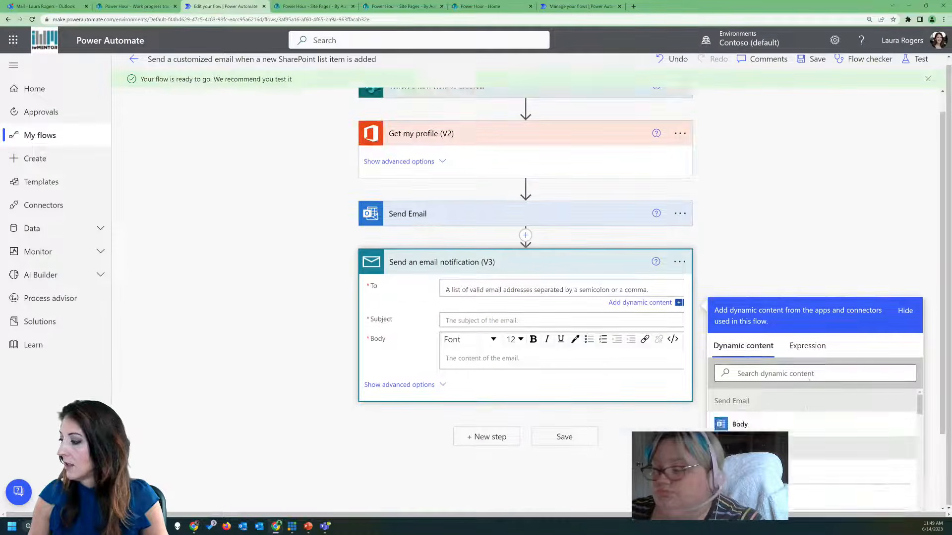
scroll(850, 405, "down", 10)
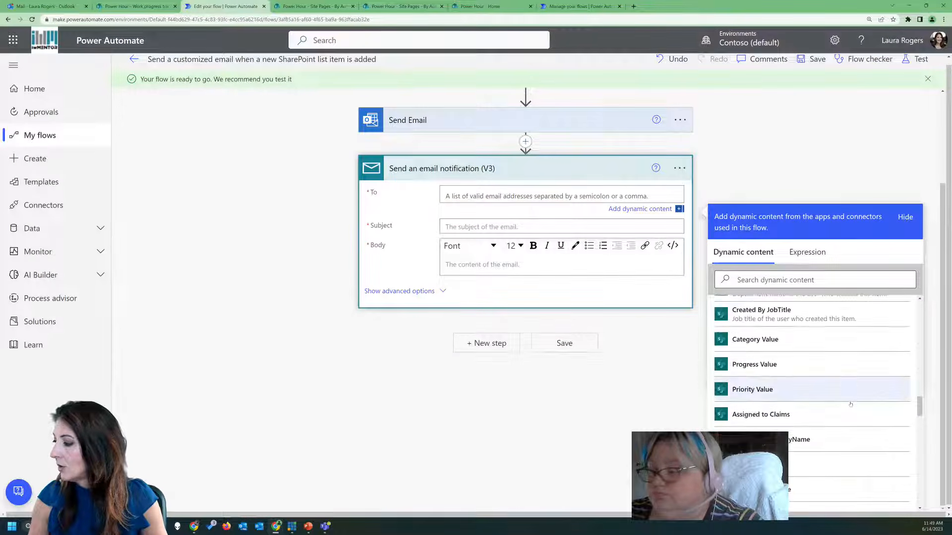
left_click(759, 375)
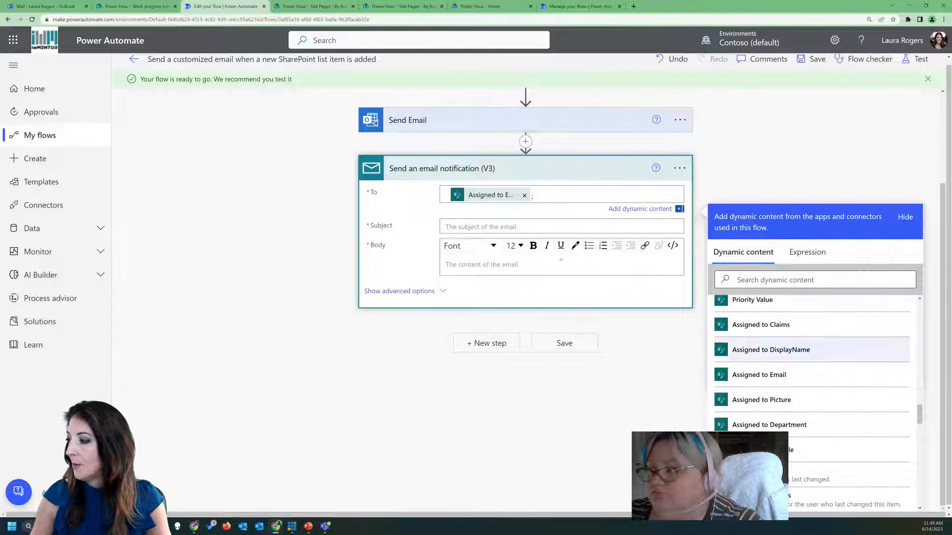
Set the notification's subject to "test" followed by the new item's Title value
left_click(473, 227)
type("test")
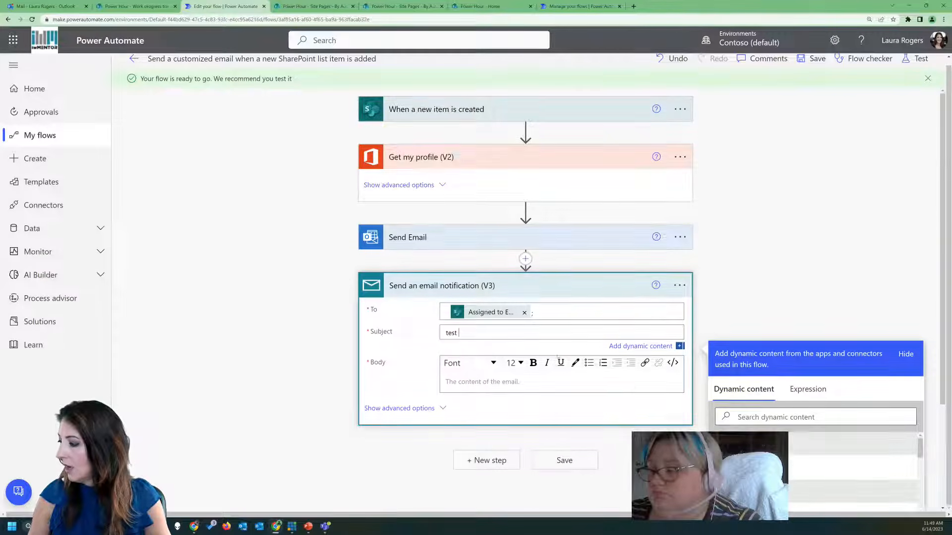
scroll(757, 382, "down", 3)
scroll(757, 382, "down", 10)
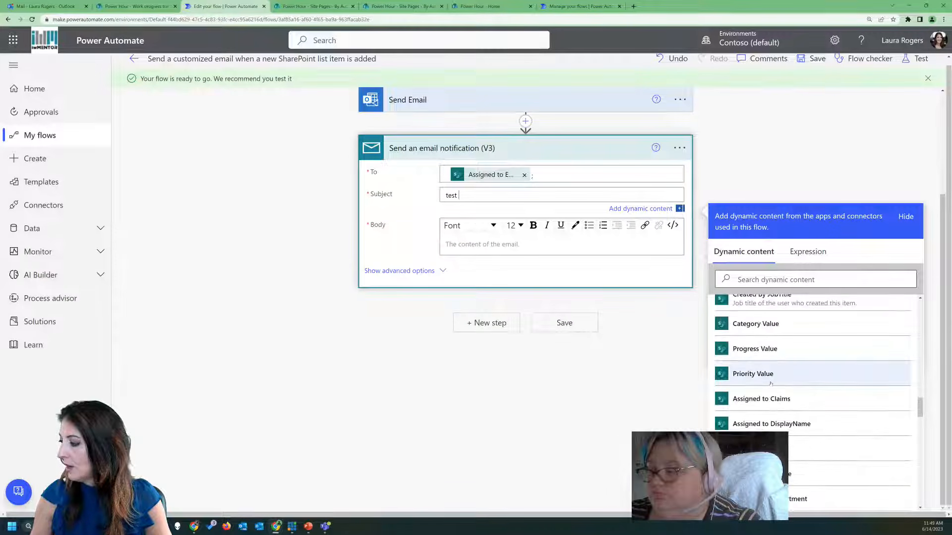
scroll(803, 362, "down", 8)
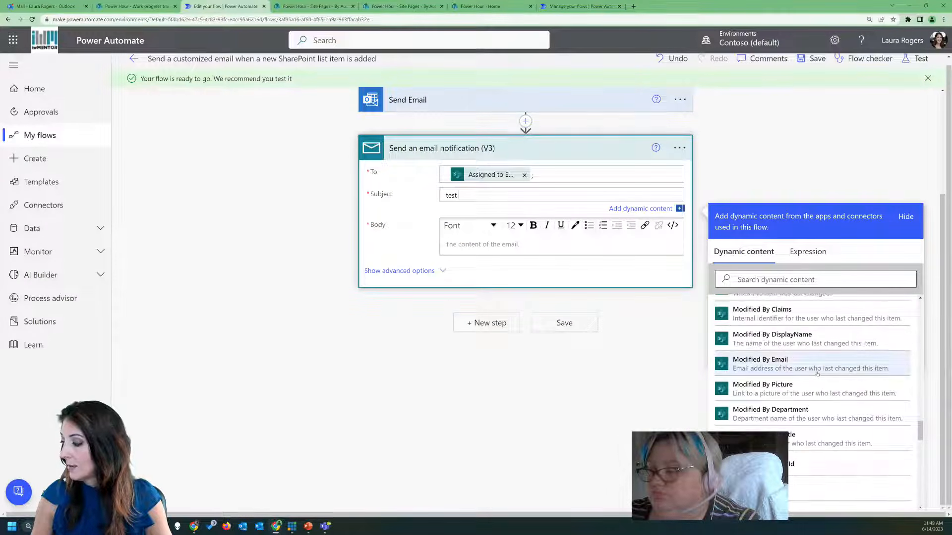
scroll(819, 396, "up", 4)
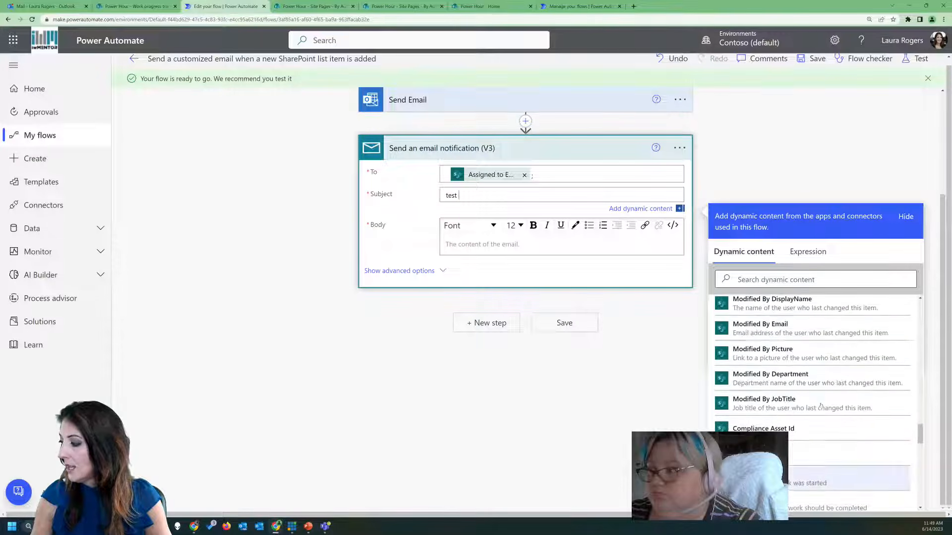
scroll(821, 406, "up", 8)
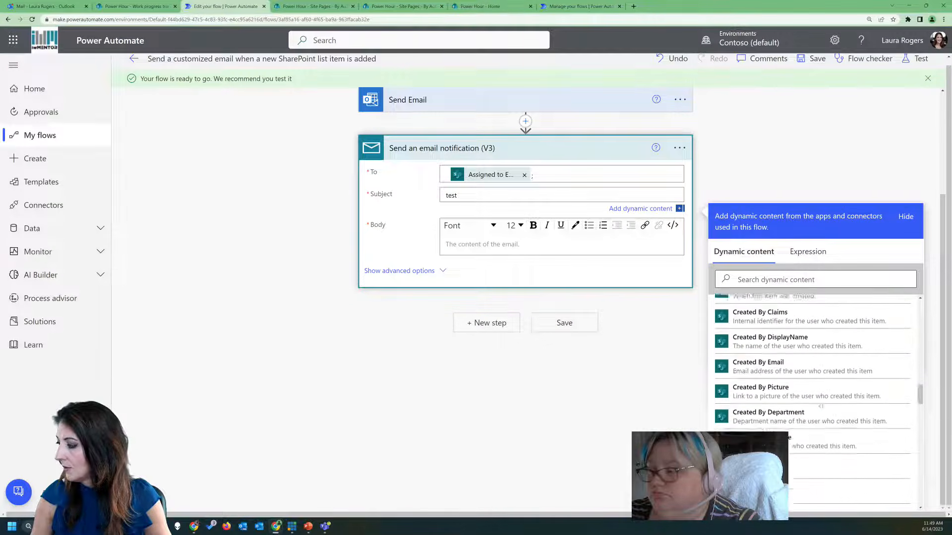
left_click(792, 350)
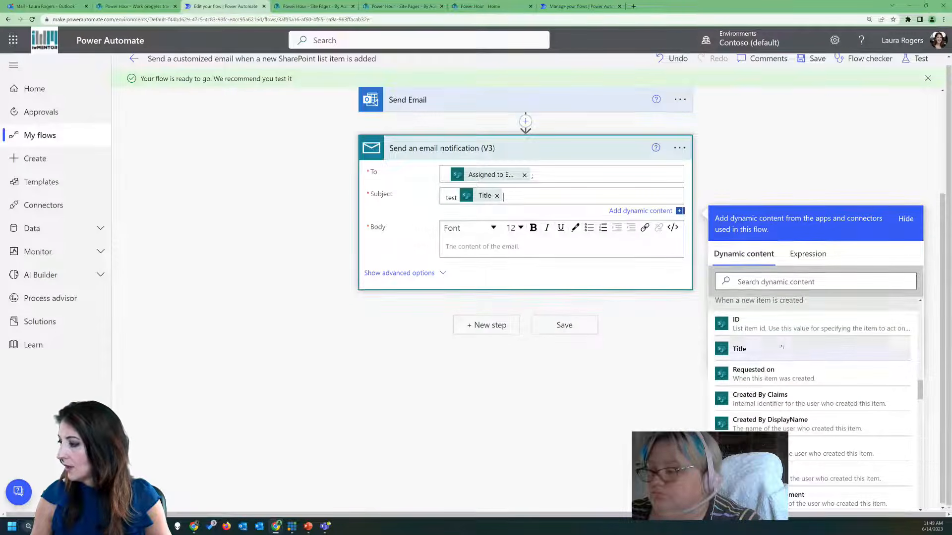
Write the notification body "this has priority" followed by the Priority Value, show its advanced options, and save the flow
left_click(478, 243)
type("this has priority")
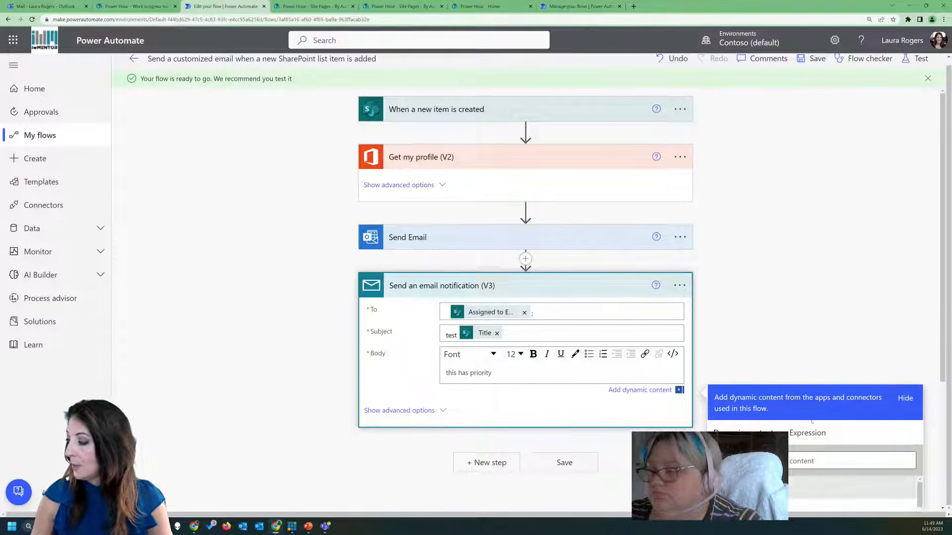
left_click(826, 459)
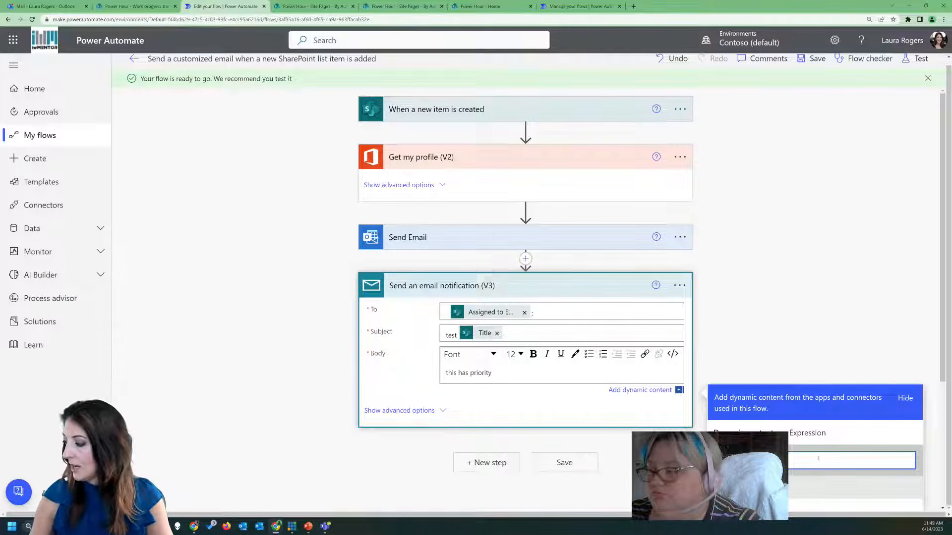
scroll(829, 464, "down", 3)
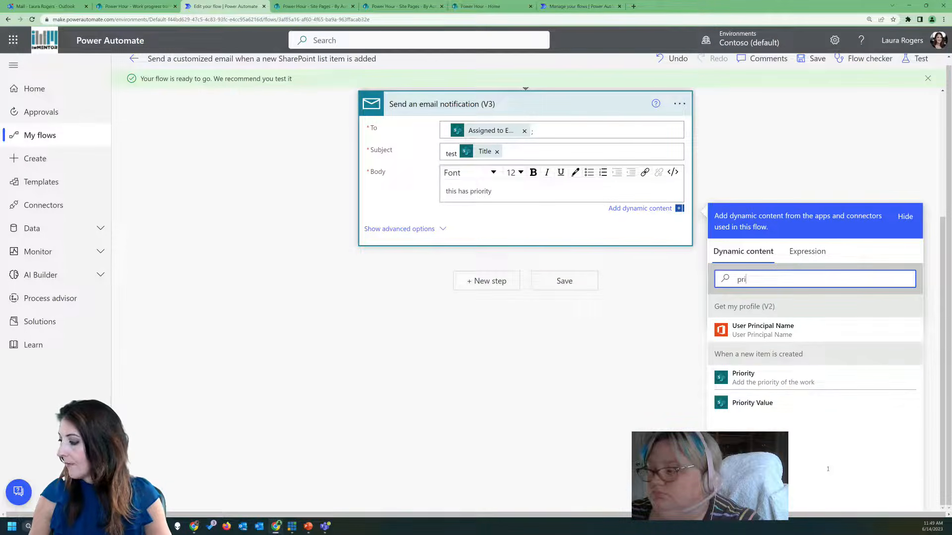
left_click(752, 407)
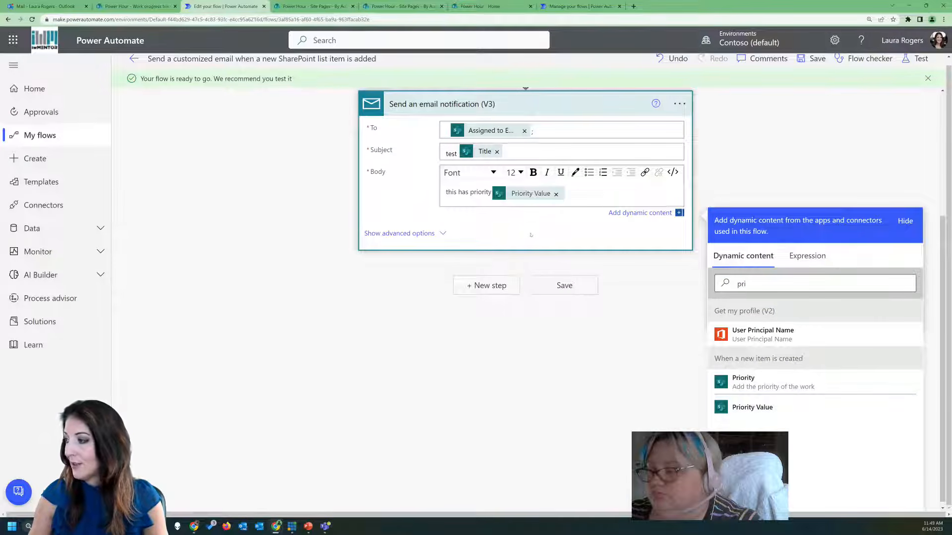
left_click(377, 239)
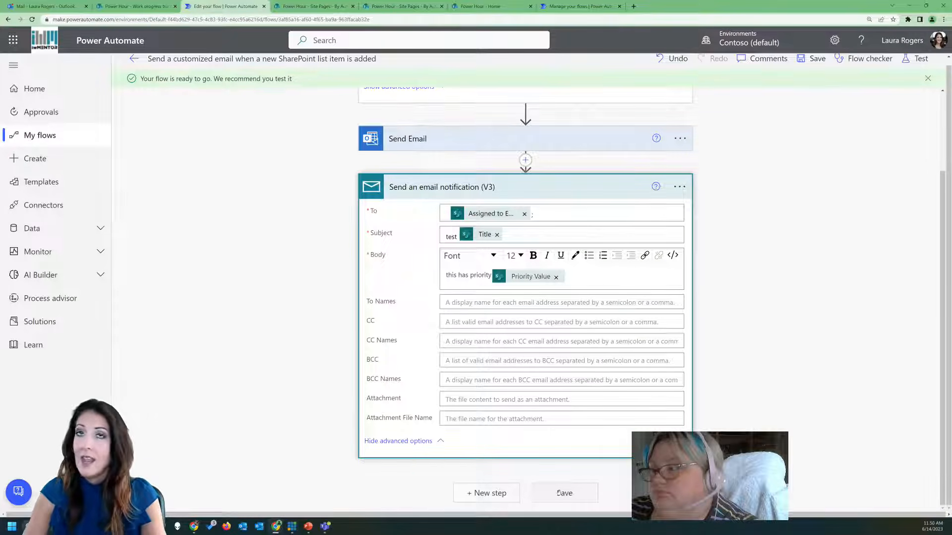
left_click(559, 494)
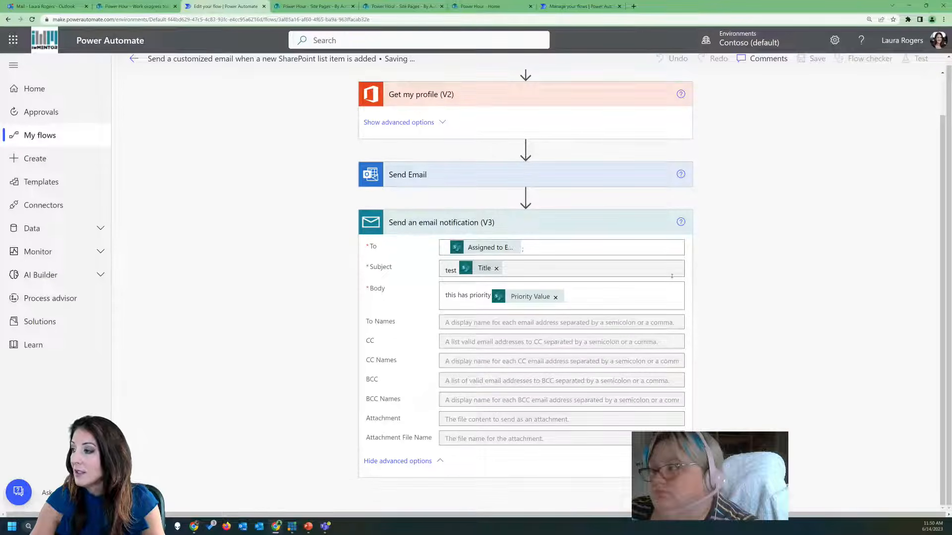
Add a Send an email from a shared mailbox (V2) action after the email notification step
left_click(480, 494)
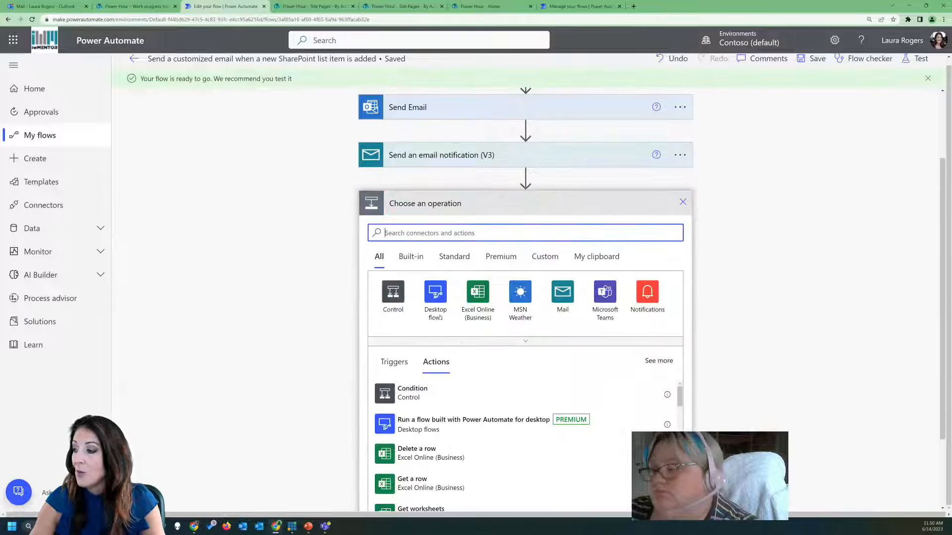
type("share")
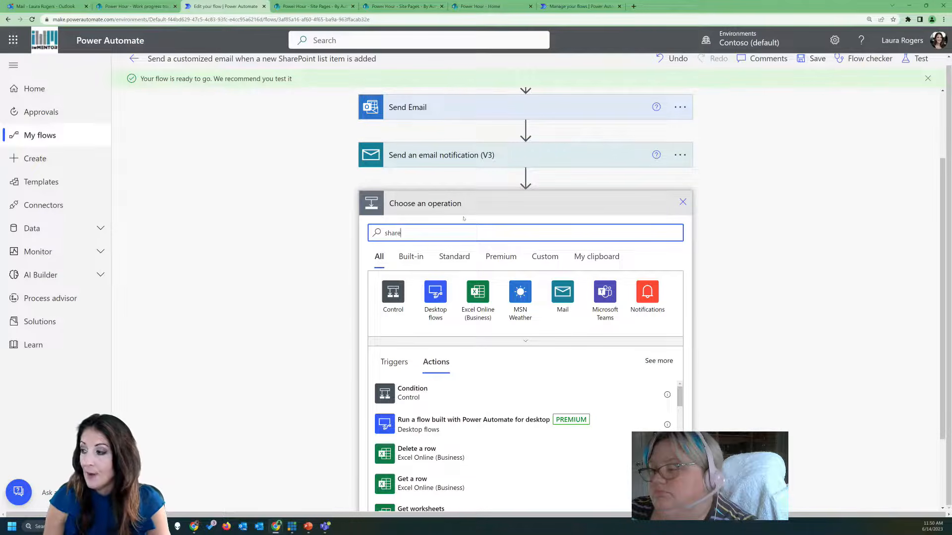
type("e")
key("BackSpace")
type("d")
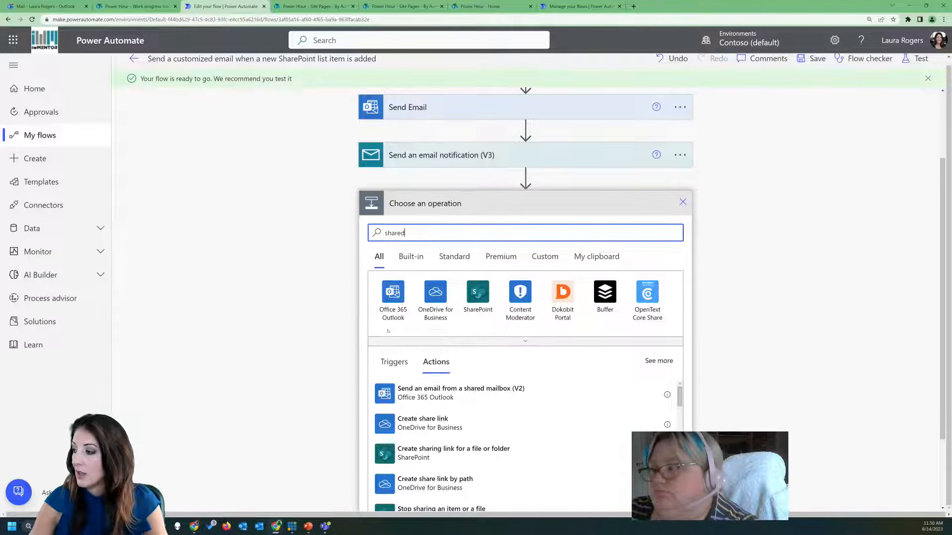
left_click(456, 394)
left_click(484, 327)
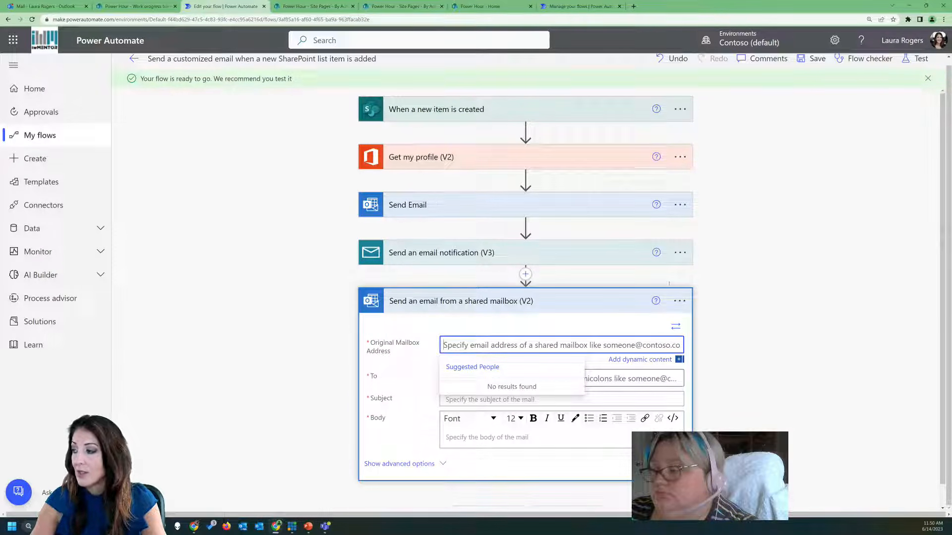
Delete the Send an email from a shared mailbox (V2) action from the flow and confirm the removal
left_click(680, 301)
left_click(805, 444)
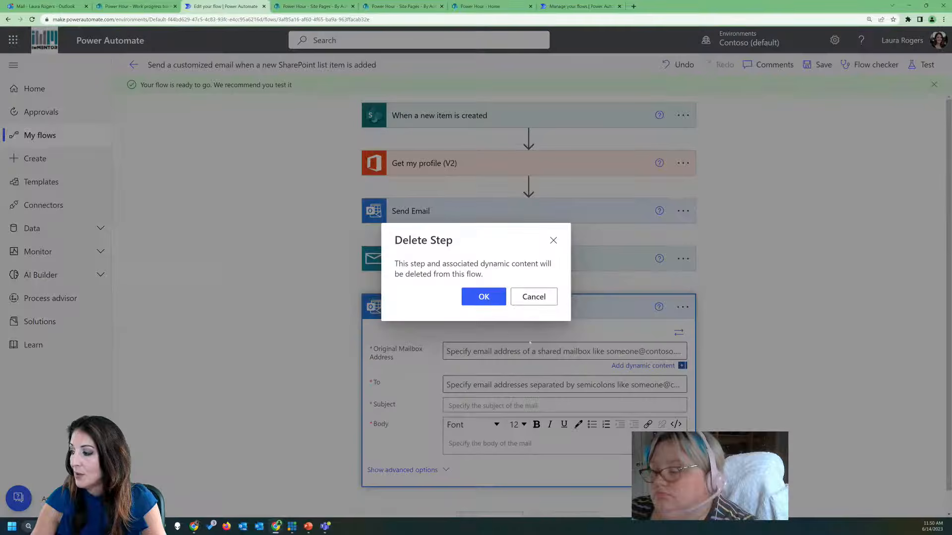
left_click(483, 296)
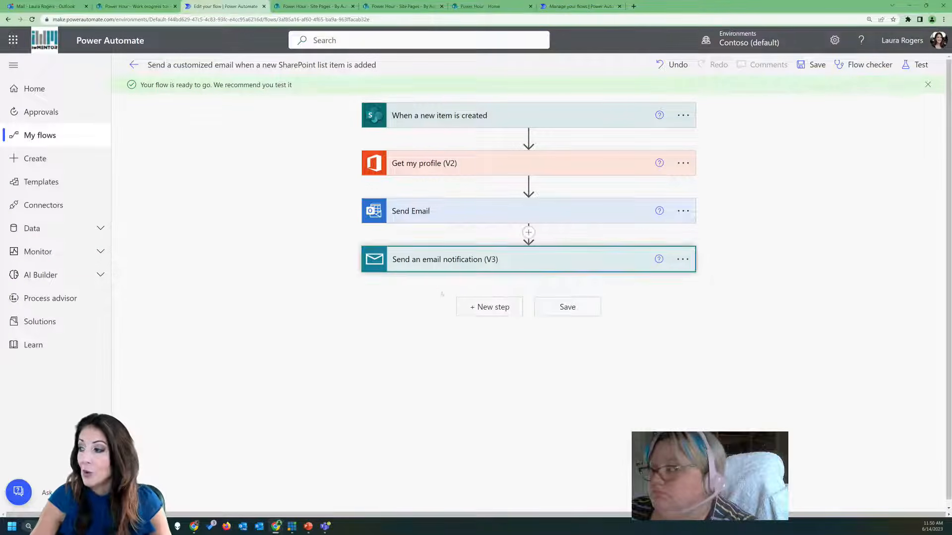
Check the Send an email notification (V3) settings, then save the flow and return to its details page
left_click(456, 262)
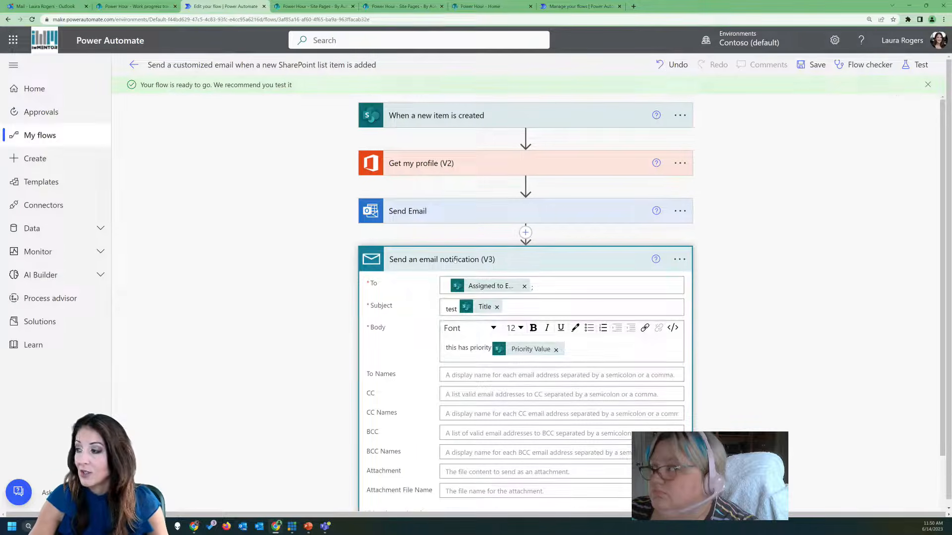
left_click(455, 262)
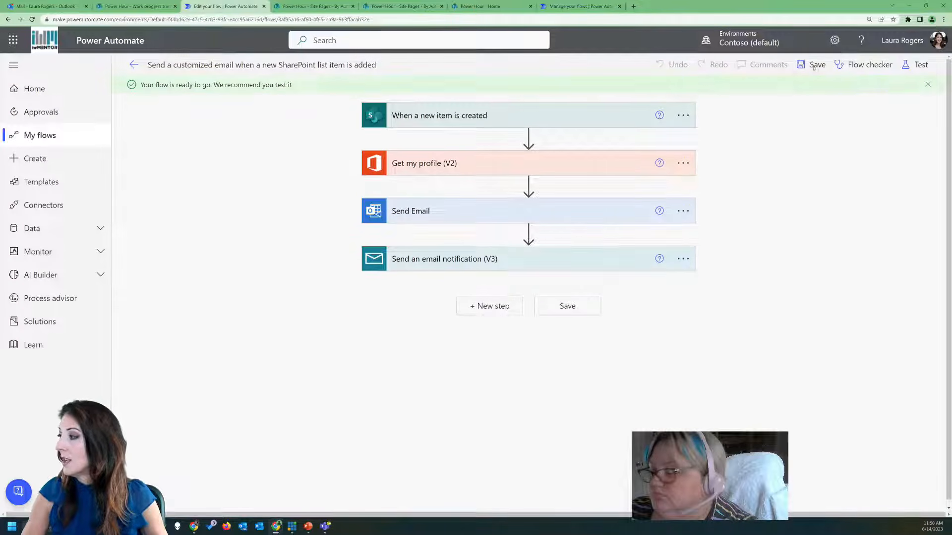
left_click(814, 65)
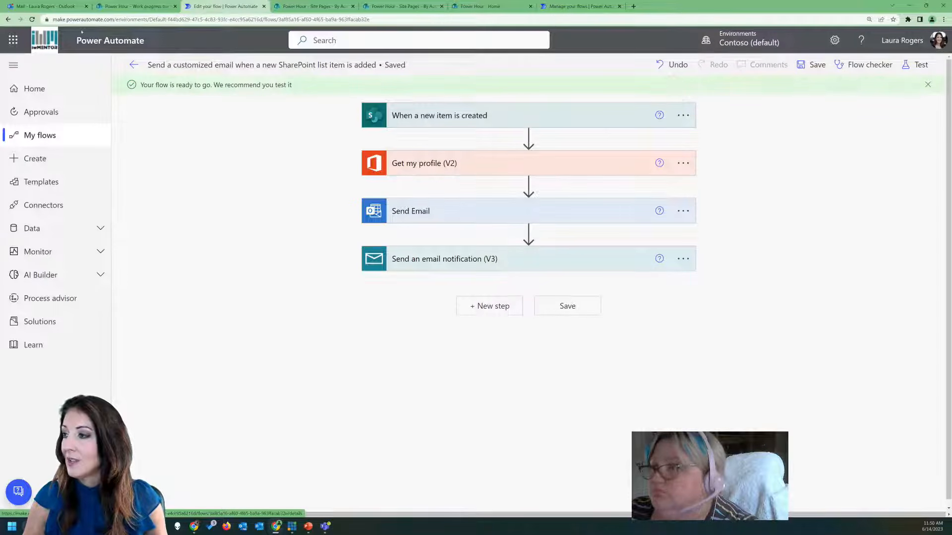
left_click(133, 64)
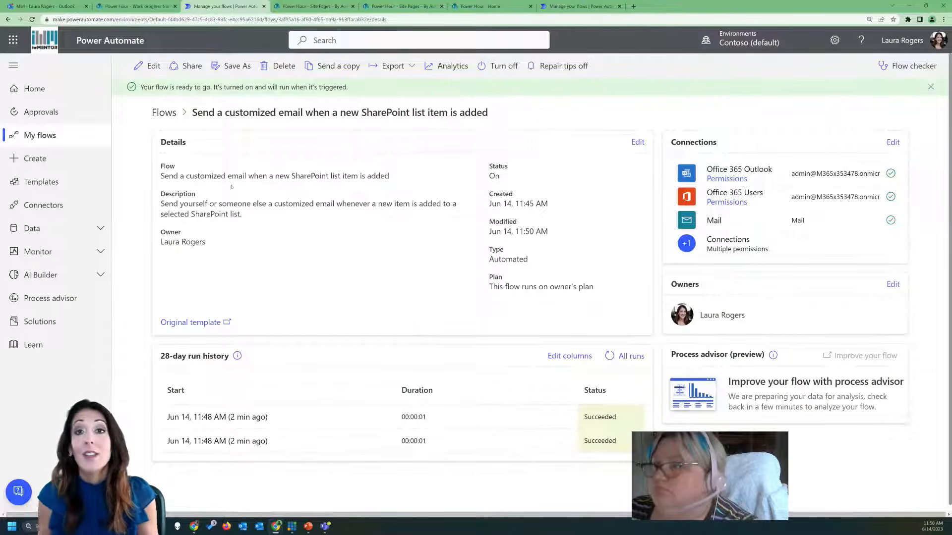
Switch to the Outlook inbox and examine the Site Pages alert emails, comparing the Approval Status of the two File-Viewer-Test messages
left_click(55, 6)
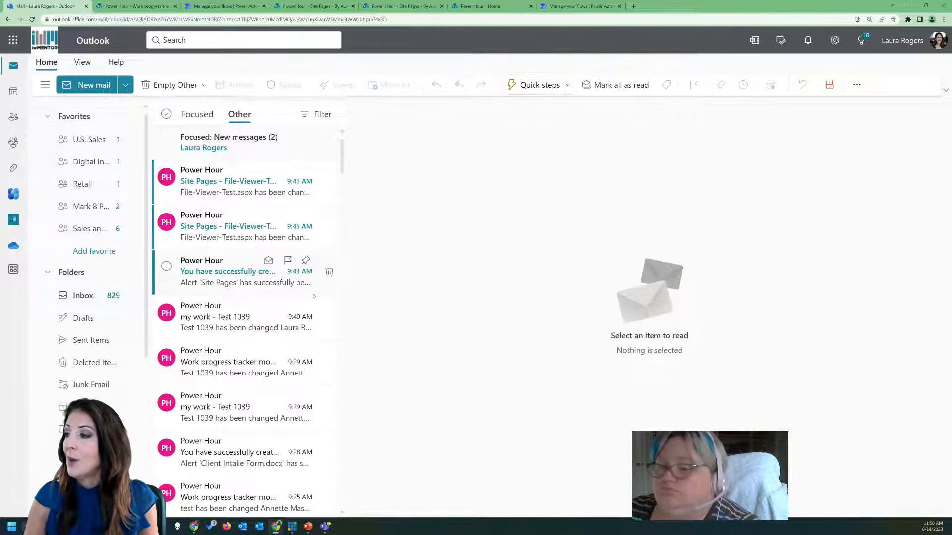
left_click(226, 284)
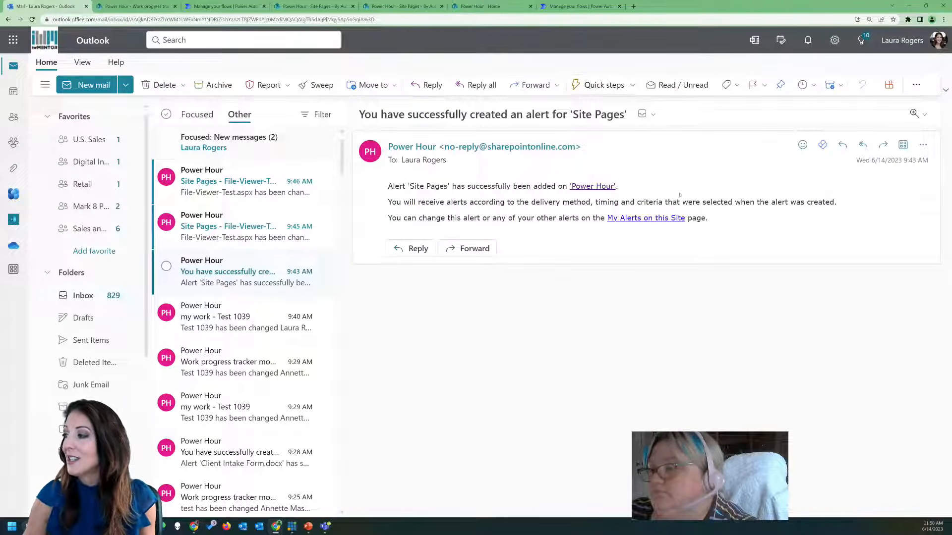
left_click(216, 234)
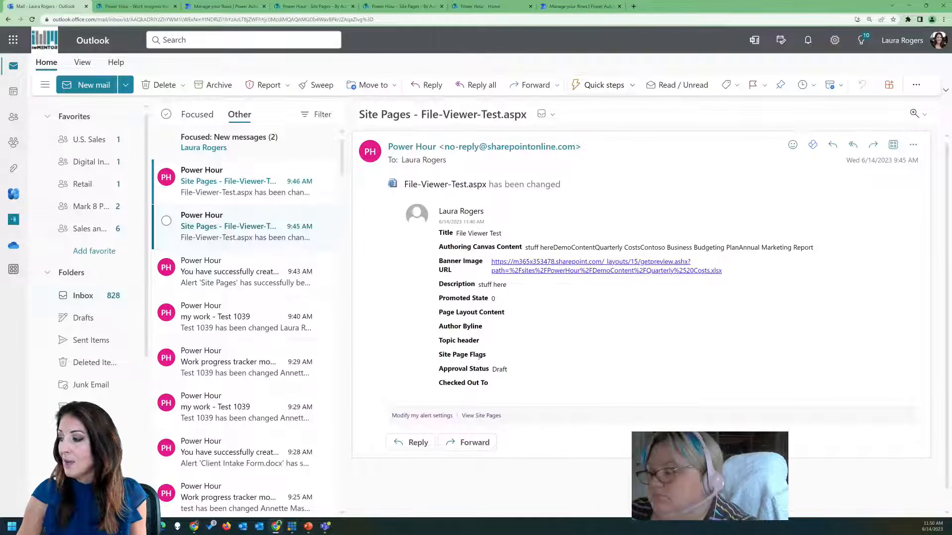
double_click(501, 371)
left_click(501, 370)
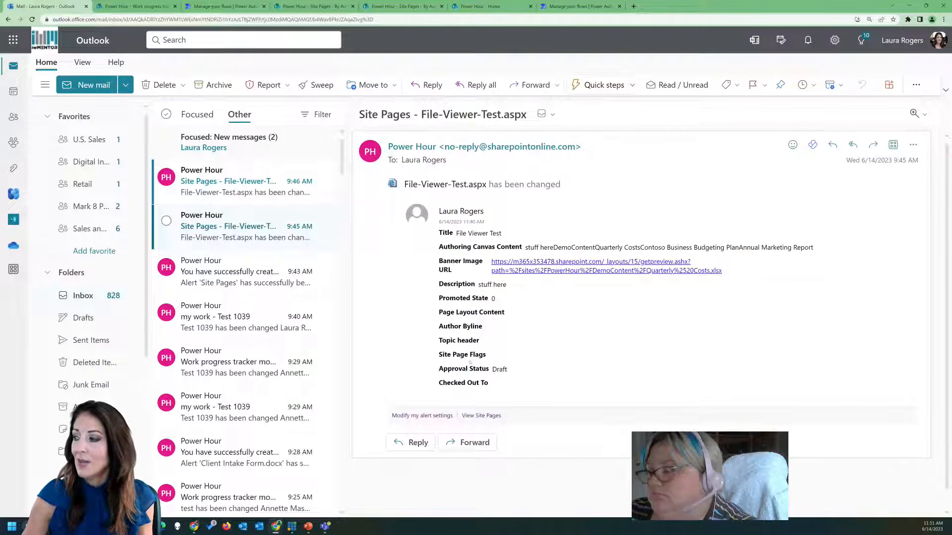
key("Up")
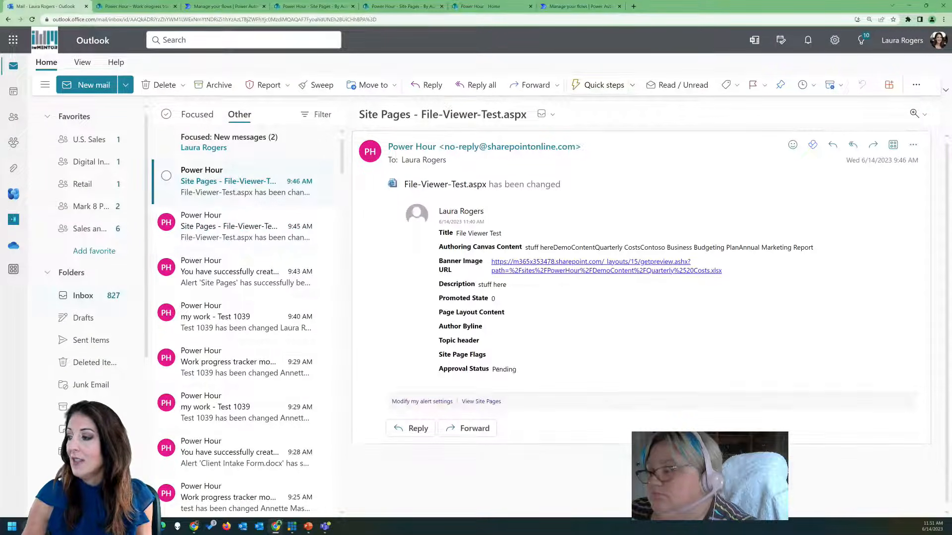
double_click(497, 367)
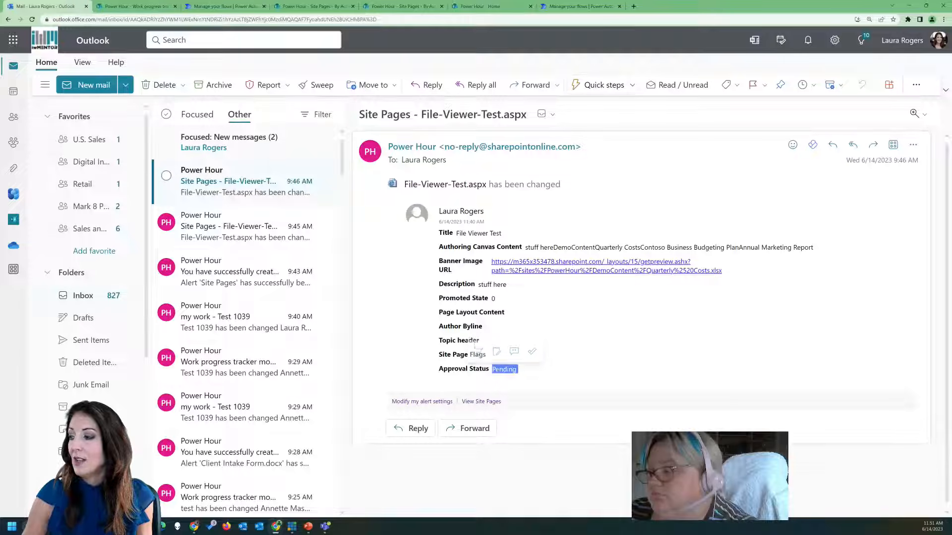
left_click(515, 371)
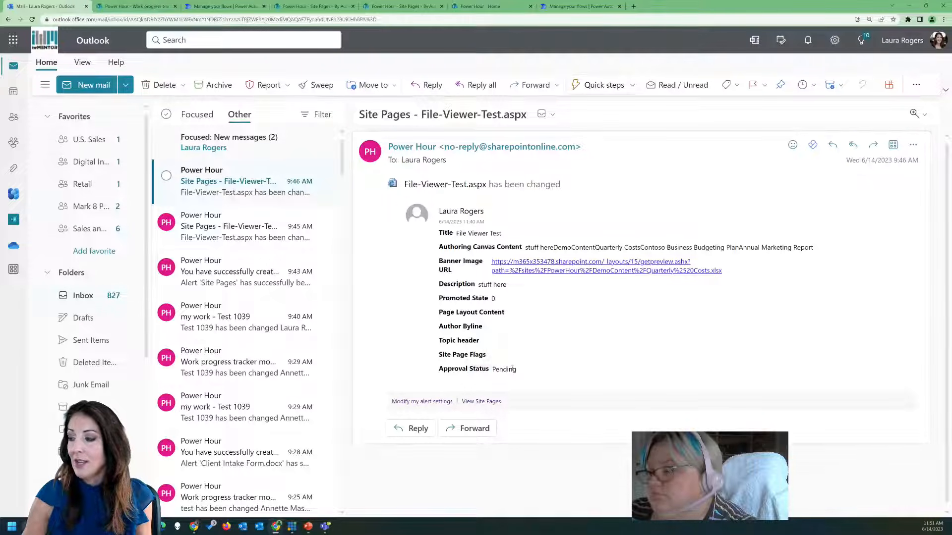
Examine the two "New item added" emails in the Focused inbox, including the item details in their text
left_click(229, 139)
left_click(240, 193)
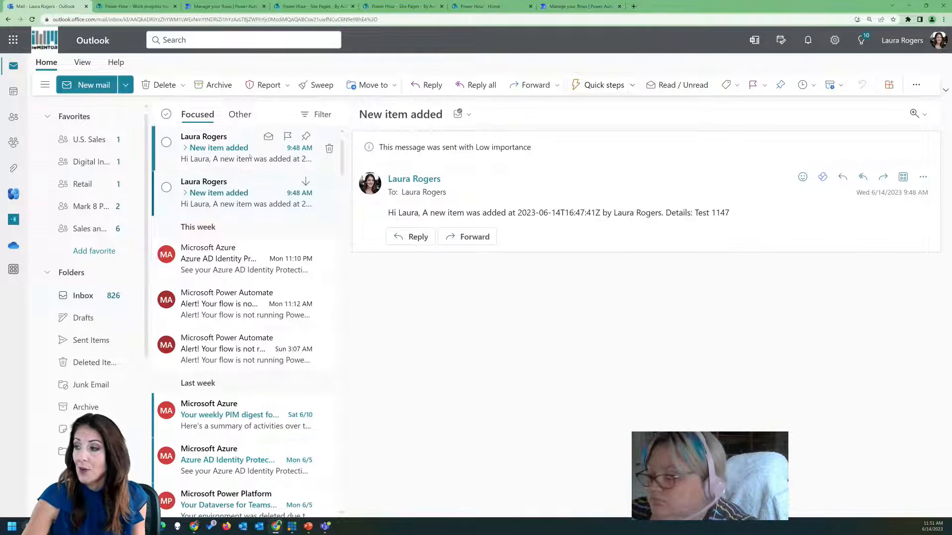
left_click(286, 146)
left_click_drag(614, 213, 741, 213)
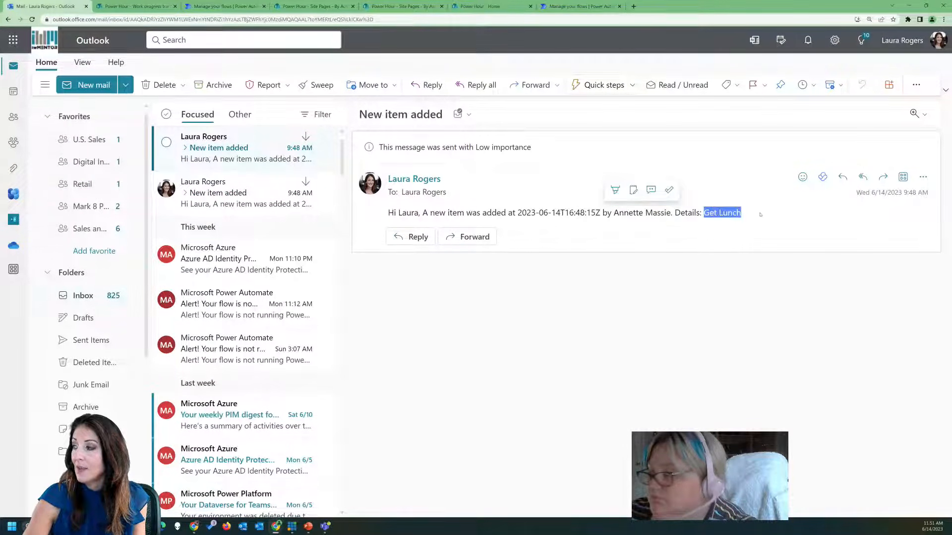
left_click(633, 214)
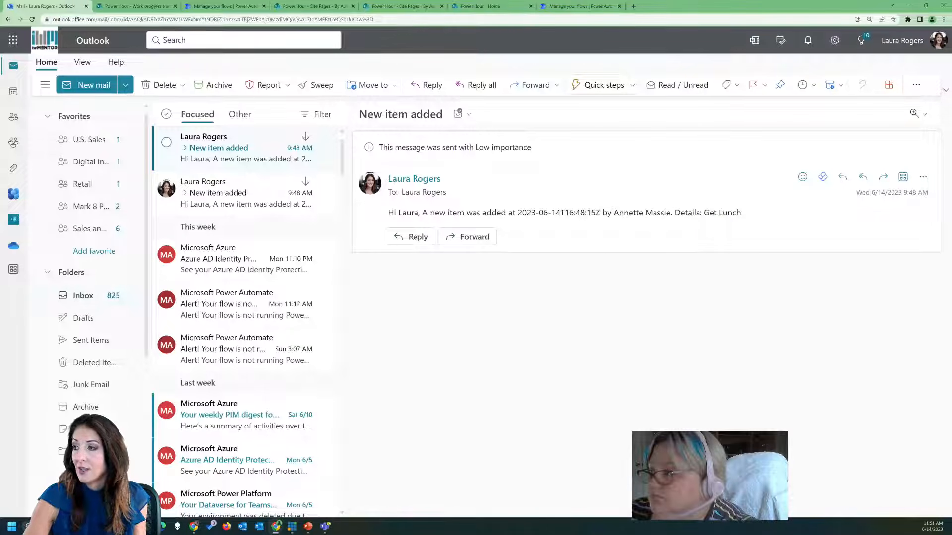
Switch back to Power Automate and open the sharing settings of the customized email flow from the flows list
left_click(215, 6)
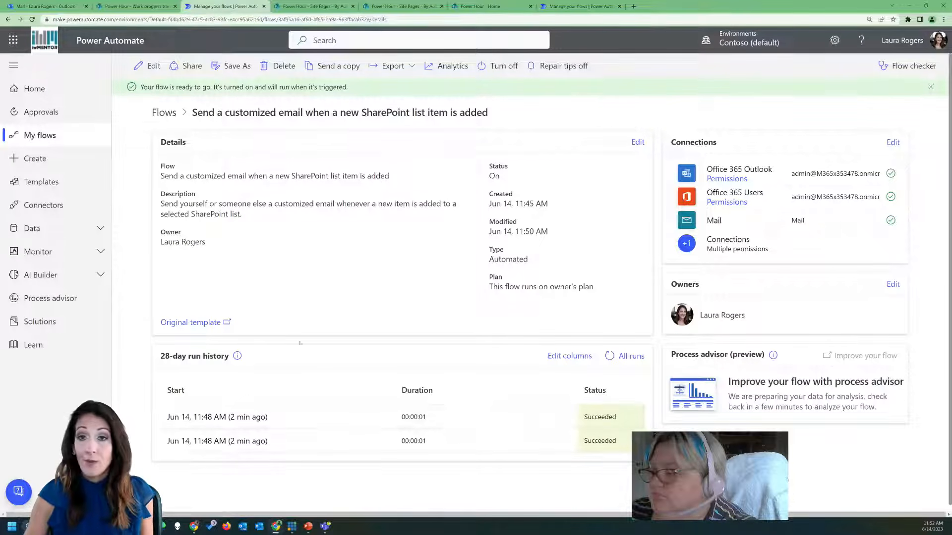
left_click(164, 112)
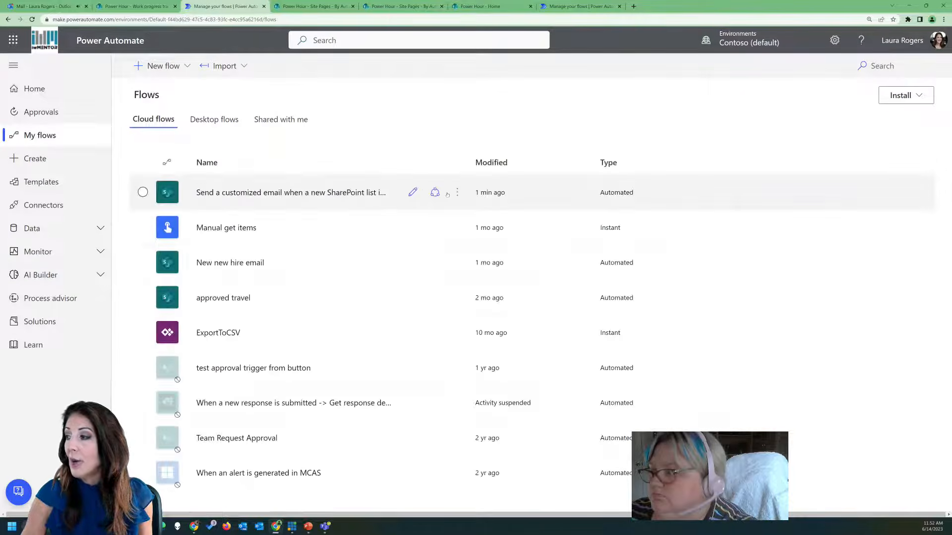
left_click(458, 192)
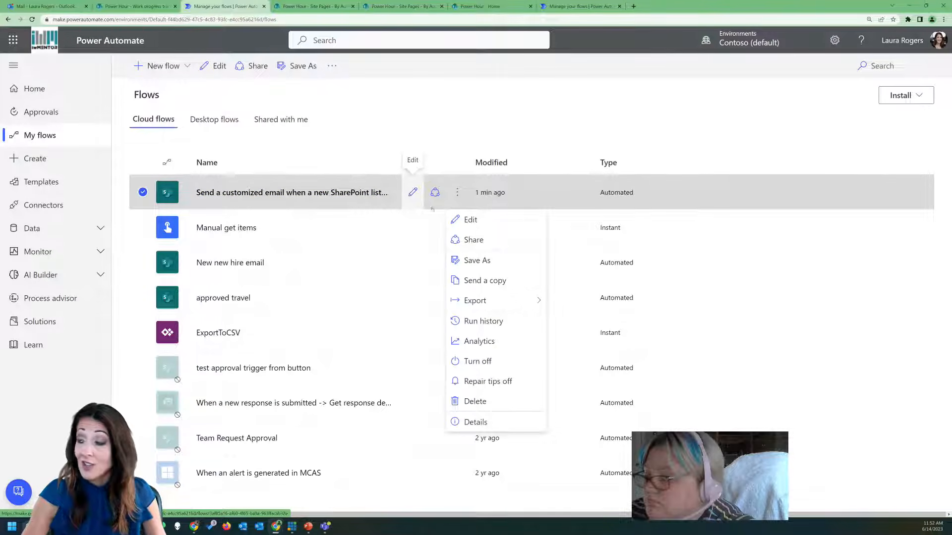
left_click(471, 241)
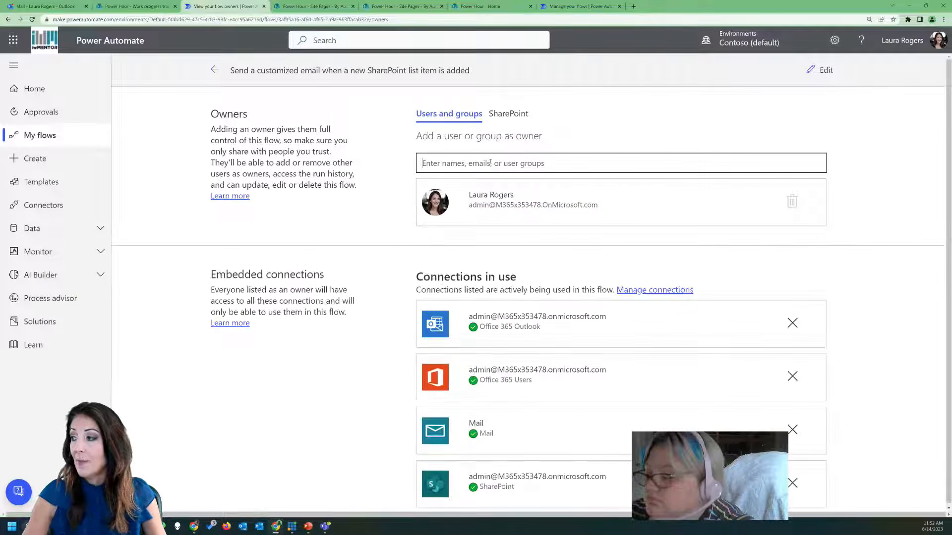
Add a colleague from the organization as flow co-owner, accept sharing the connections, and return to the list of shared flows
left_click(491, 163)
type("joel")
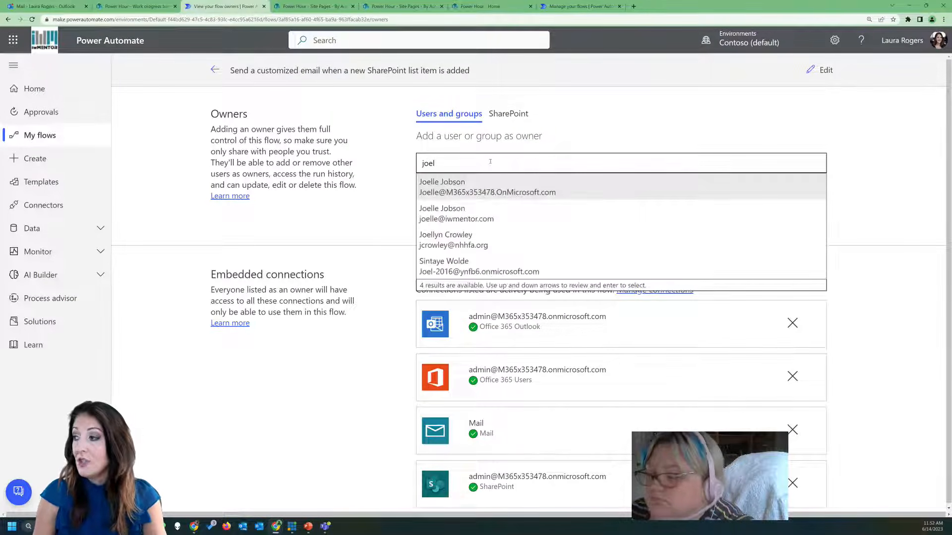
left_click(418, 184)
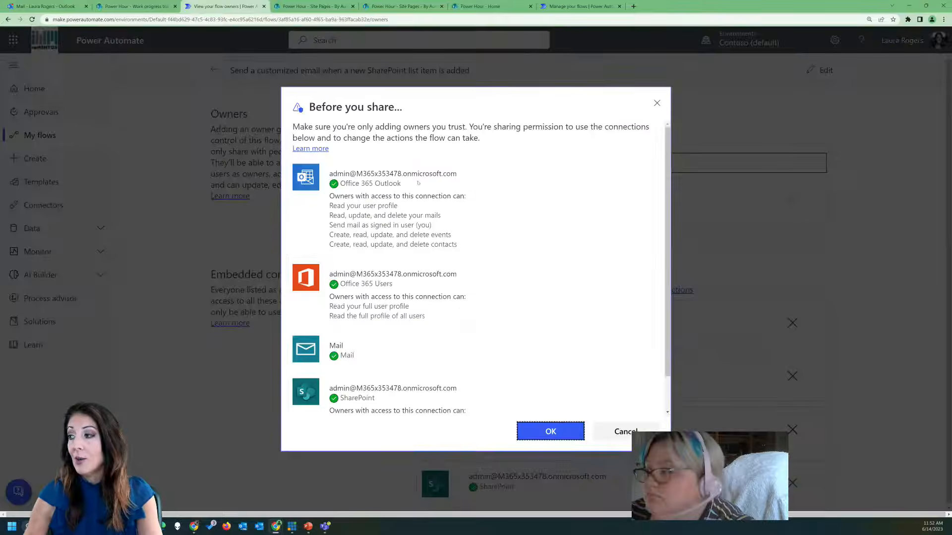
left_click(531, 431)
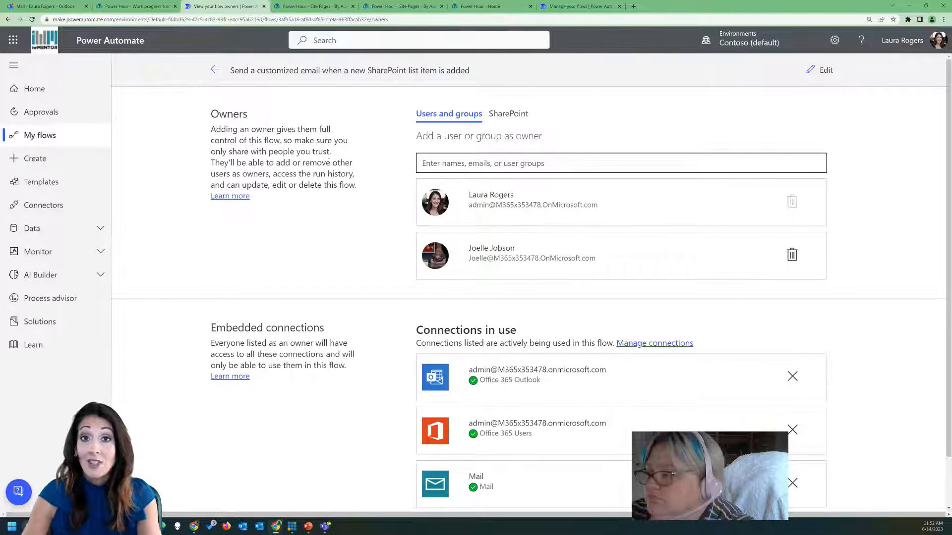
left_click(214, 70)
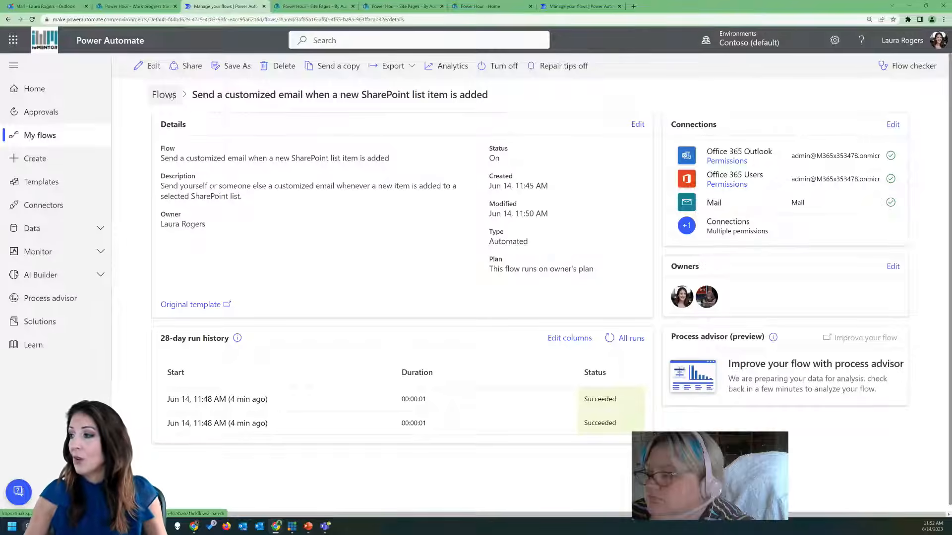
left_click(164, 94)
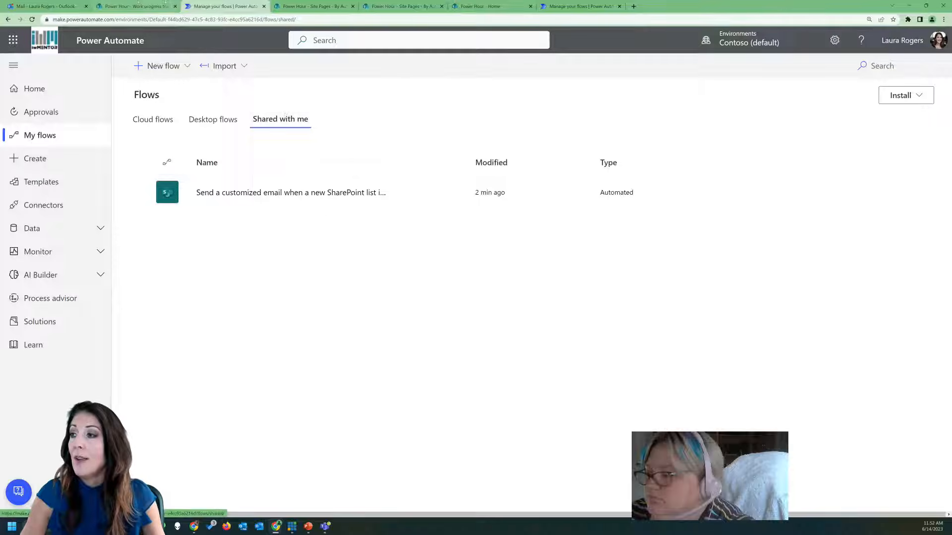
Switch to the Power Hour SharePoint site and start creating a flow for its Documents library
left_click(165, 5)
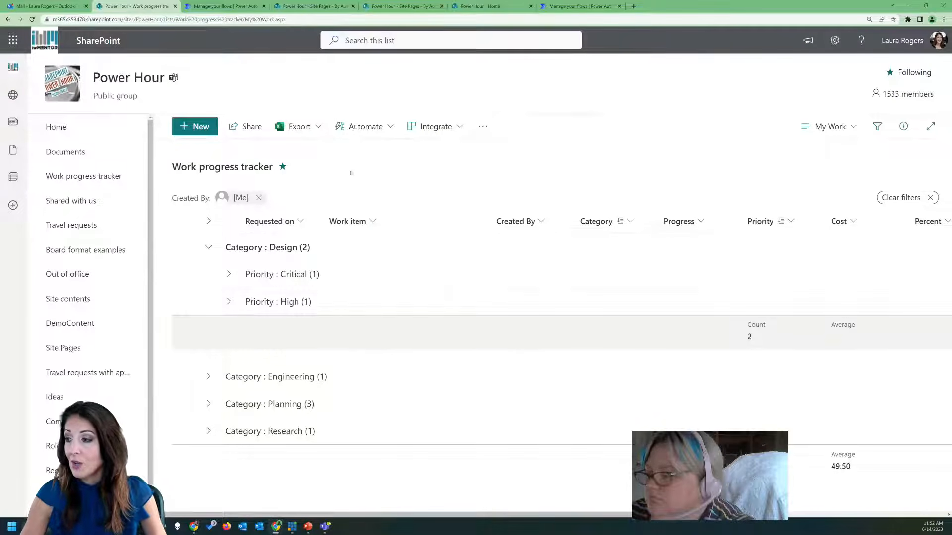
left_click(94, 153)
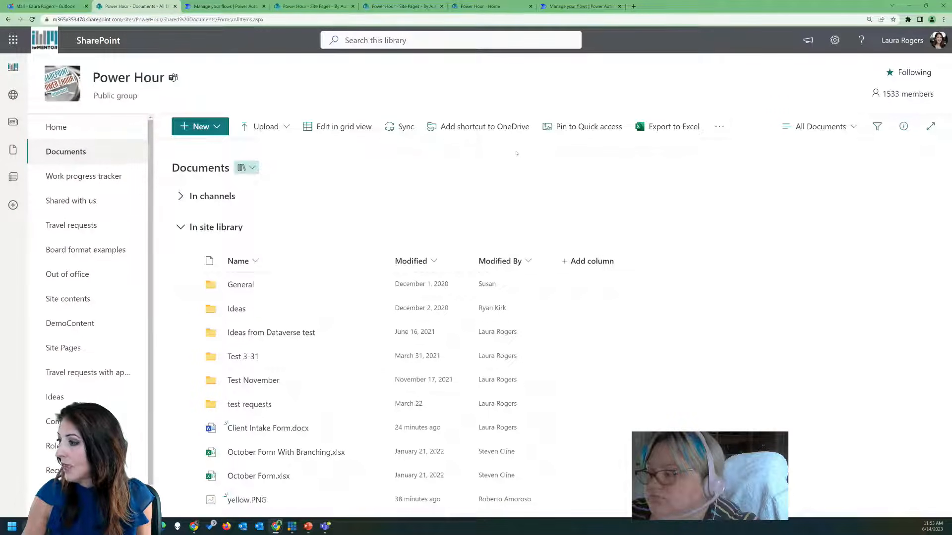
left_click(720, 126)
mouse_move(741, 164)
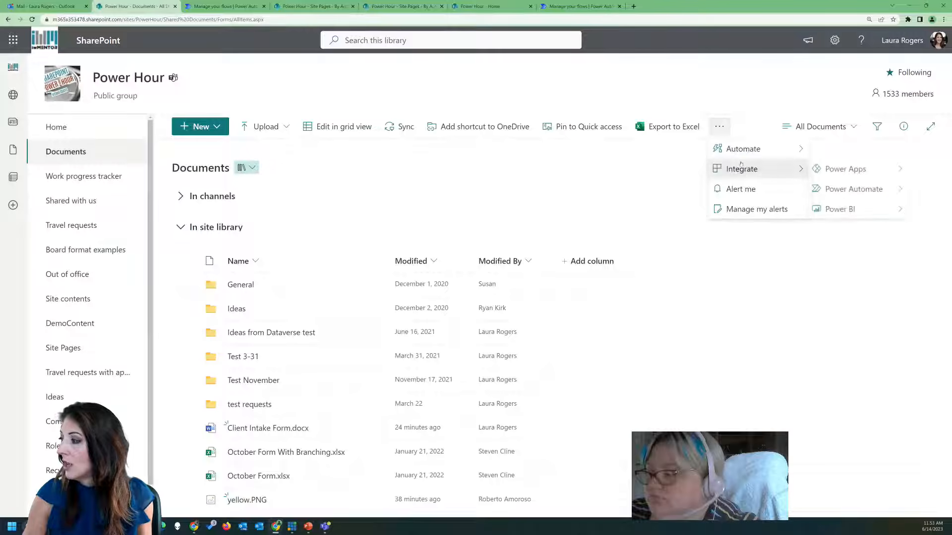
mouse_move(842, 189)
left_click(761, 193)
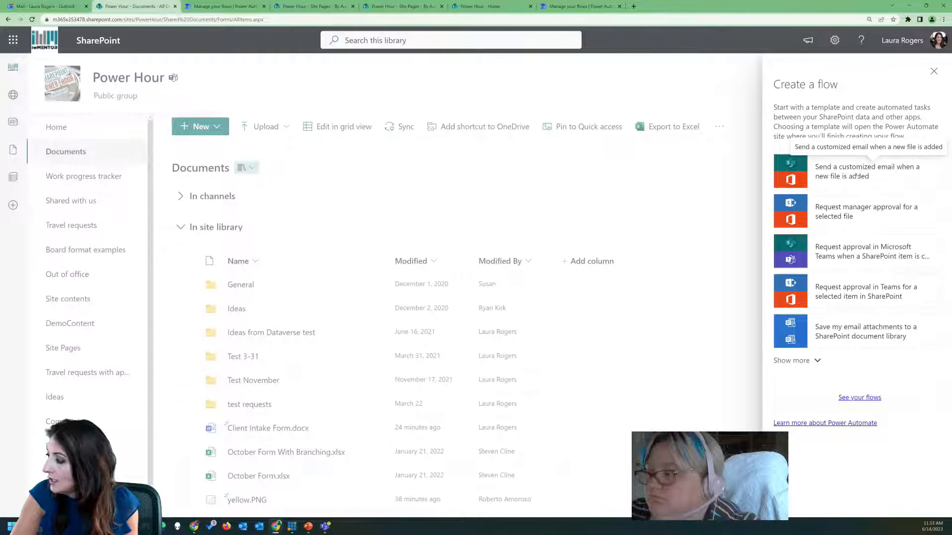
Show more flow templates, choose "Request approval in Teams for a selected item in SharePoint", and continue with its connections
left_click(793, 360)
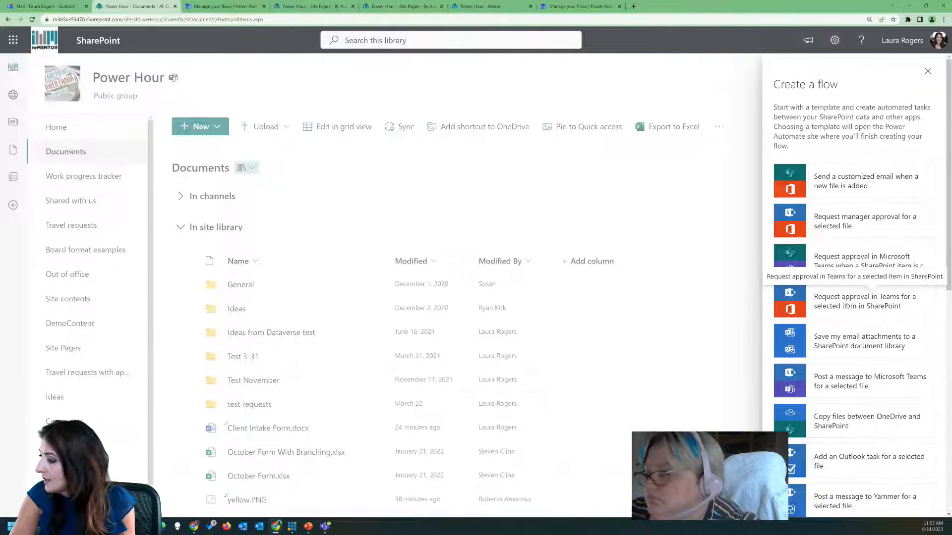
left_click(831, 303)
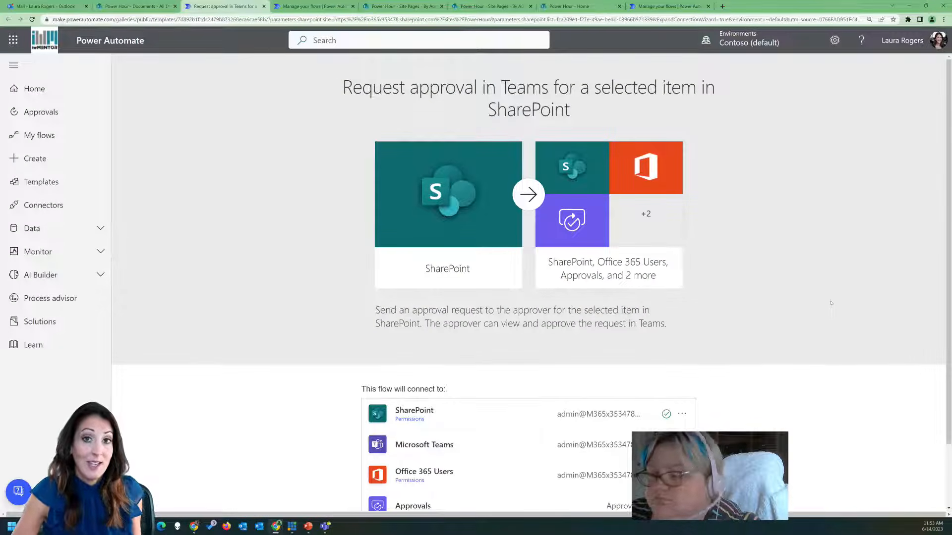
scroll(416, 388, "down", 2)
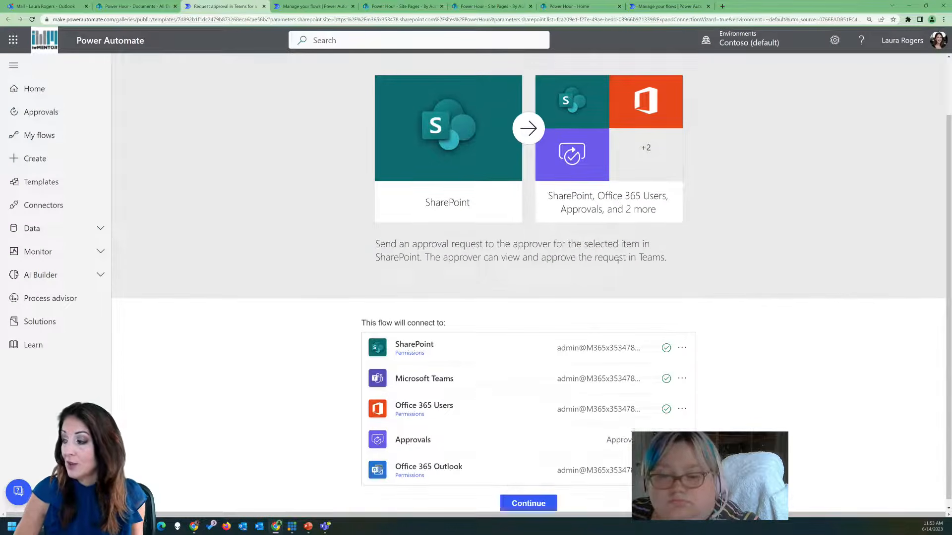
left_click(508, 496)
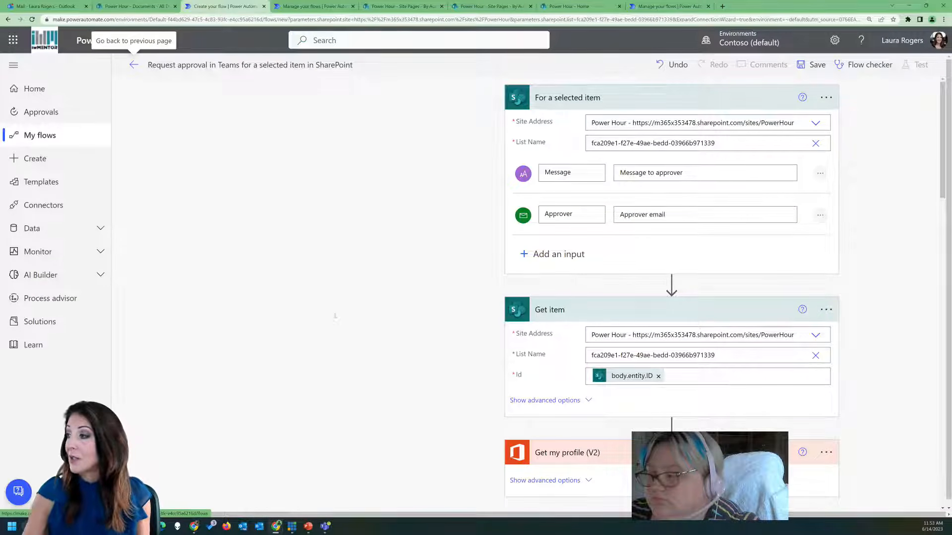
Review the approval template's actions down to the approval and rejection messages, and check the flow for errors
scroll(252, 232, "down", 5)
scroll(267, 281, "down", 10)
scroll(655, 233, "down", 4)
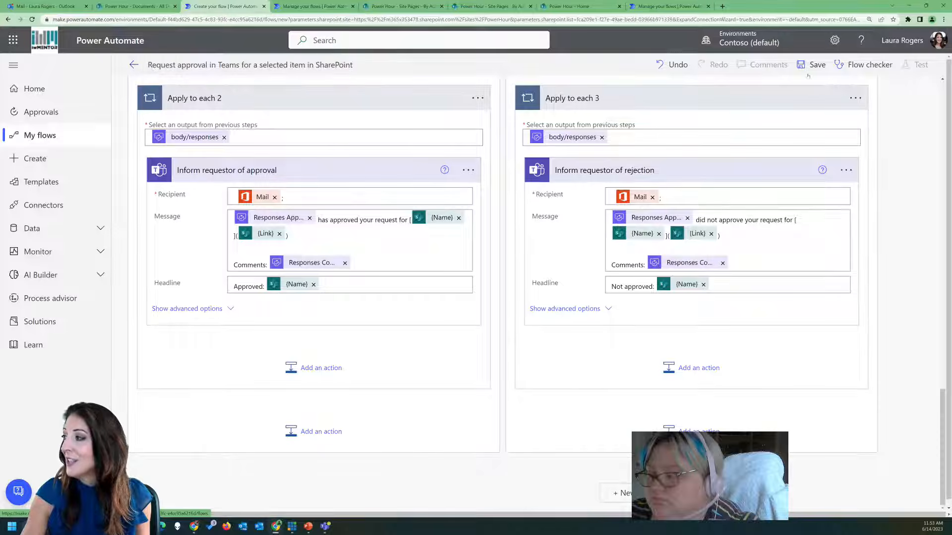
left_click(865, 65)
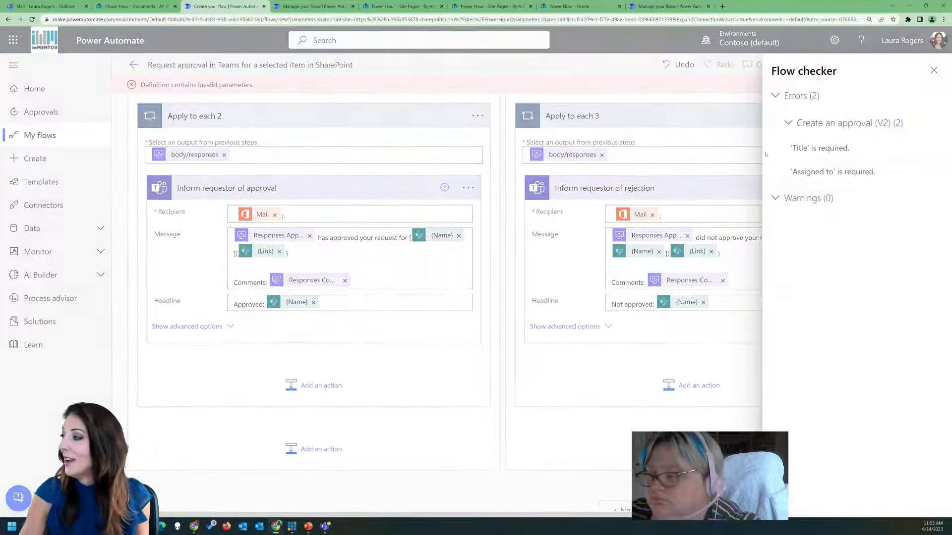
Set the title of the Create an approval action to the SharePoint Name dynamic content followed by "approval"
left_click(820, 148)
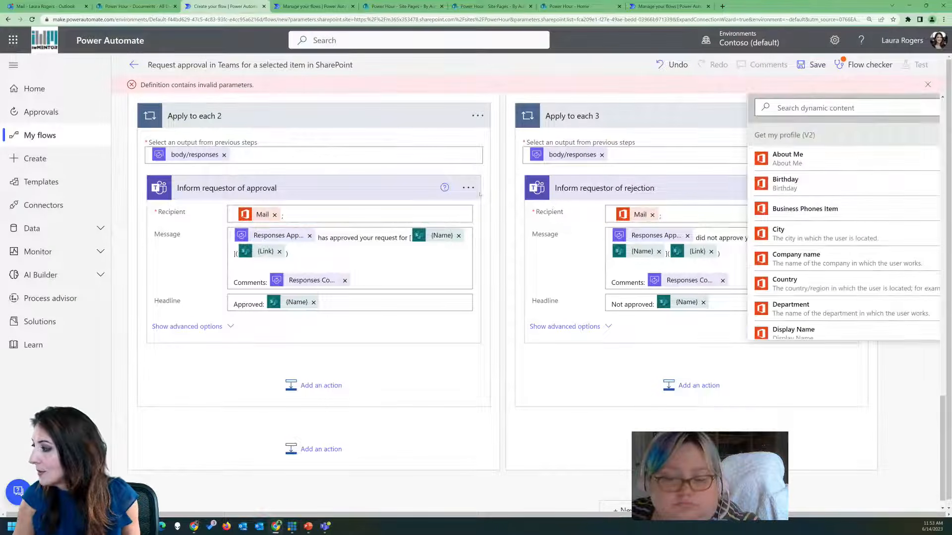
scroll(406, 151, "up", 11)
scroll(406, 151, "up", 7)
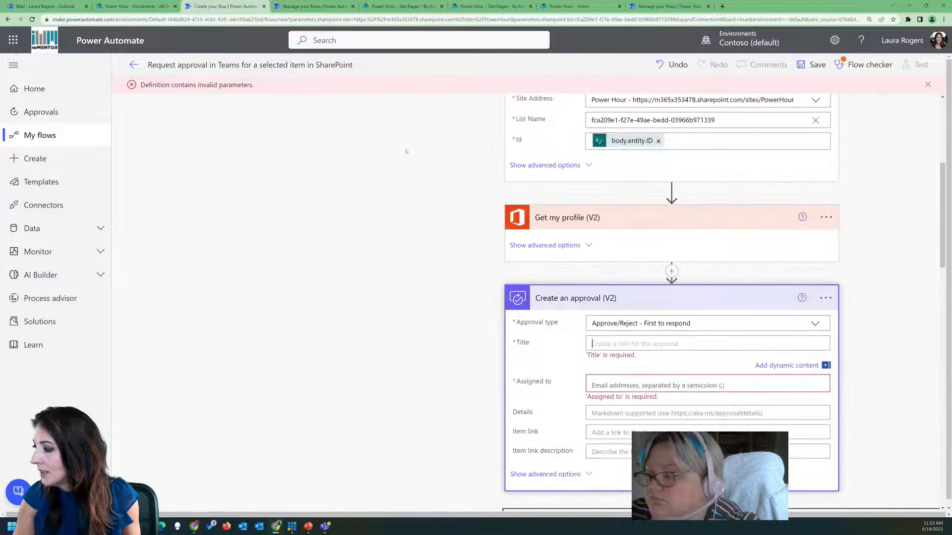
scroll(667, 317, "down", 3)
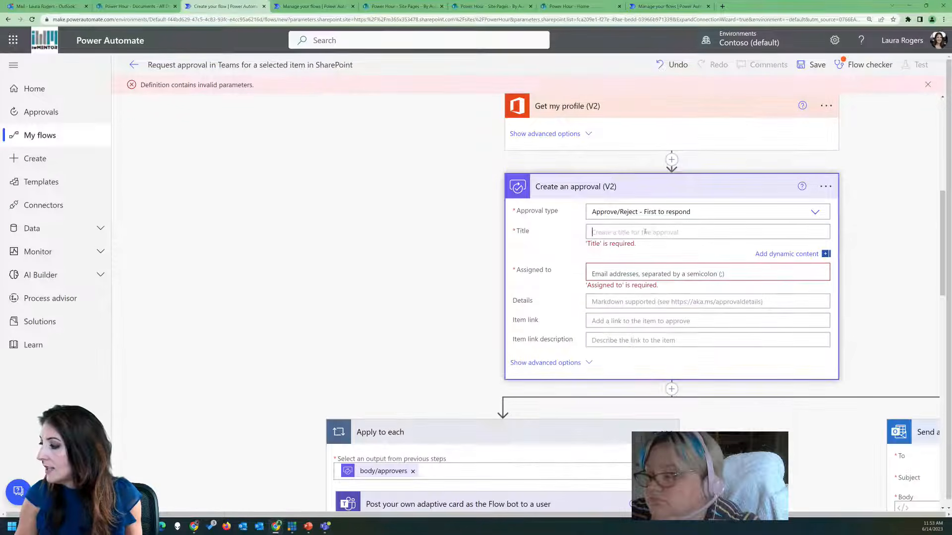
left_click(826, 254)
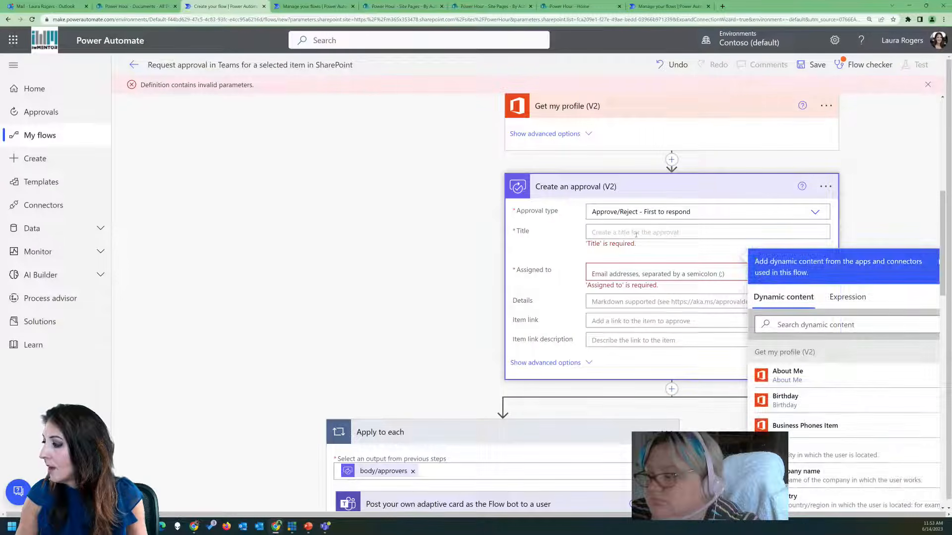
left_click(827, 328)
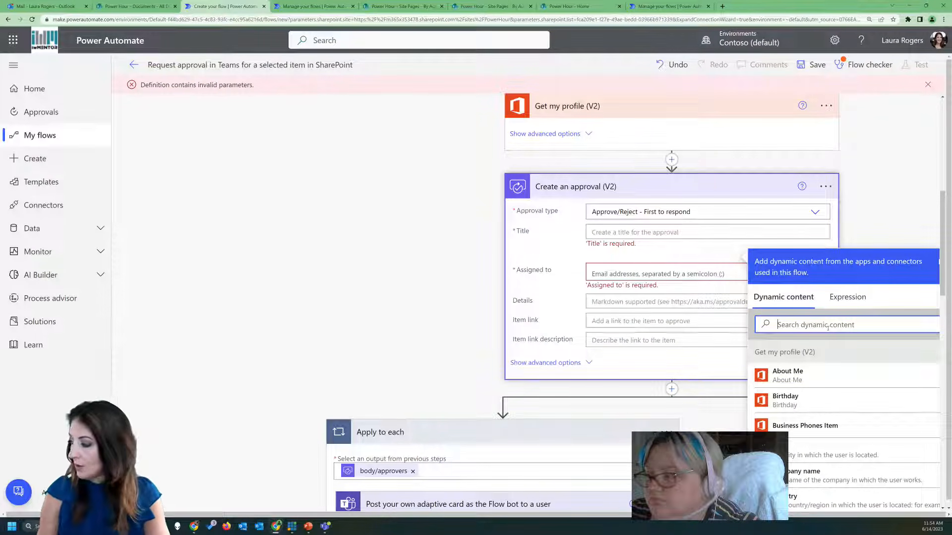
scroll(903, 438, "down", 6)
scroll(904, 438, "down", 10)
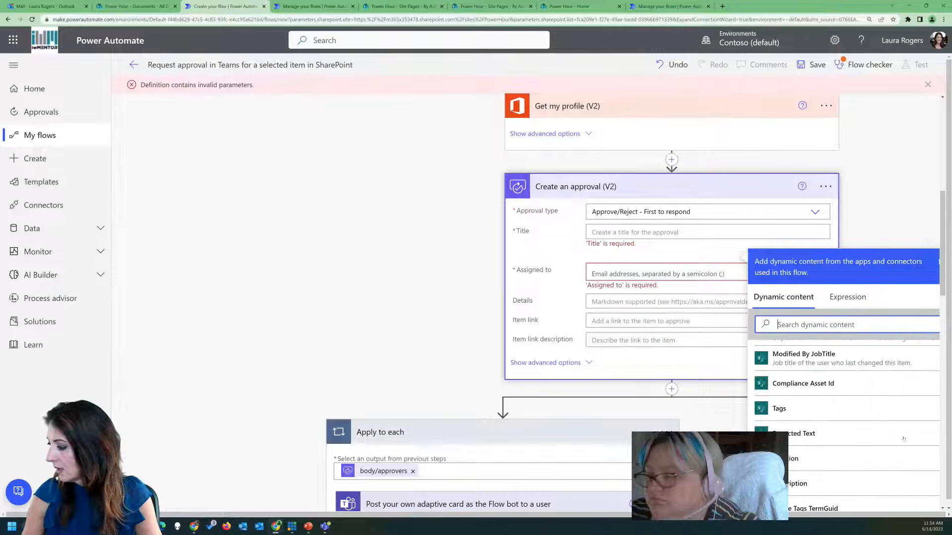
scroll(903, 438, "up", 2)
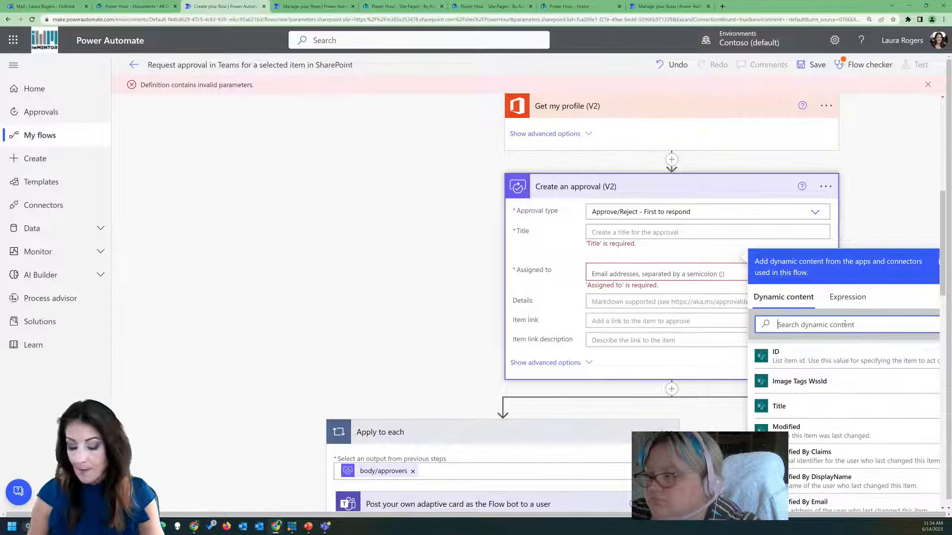
type("name")
left_click(820, 455)
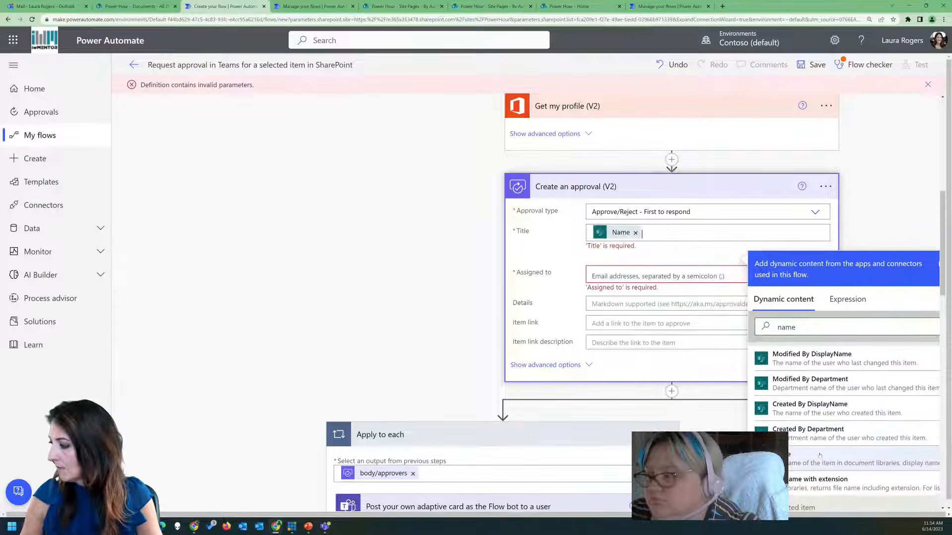
type("approval")
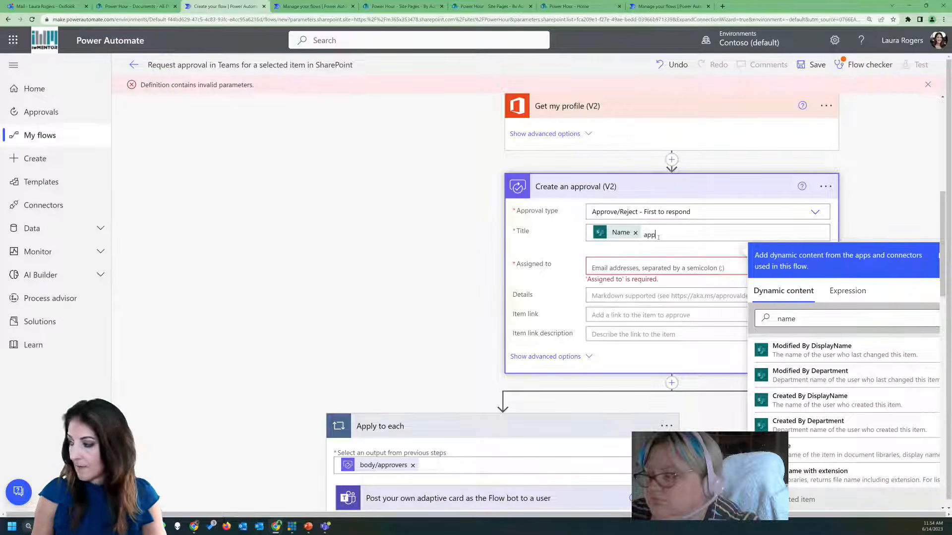
Assign the approval to the flow owner's admin account from the people suggestions and save the flow
left_click(643, 268)
type("Laura")
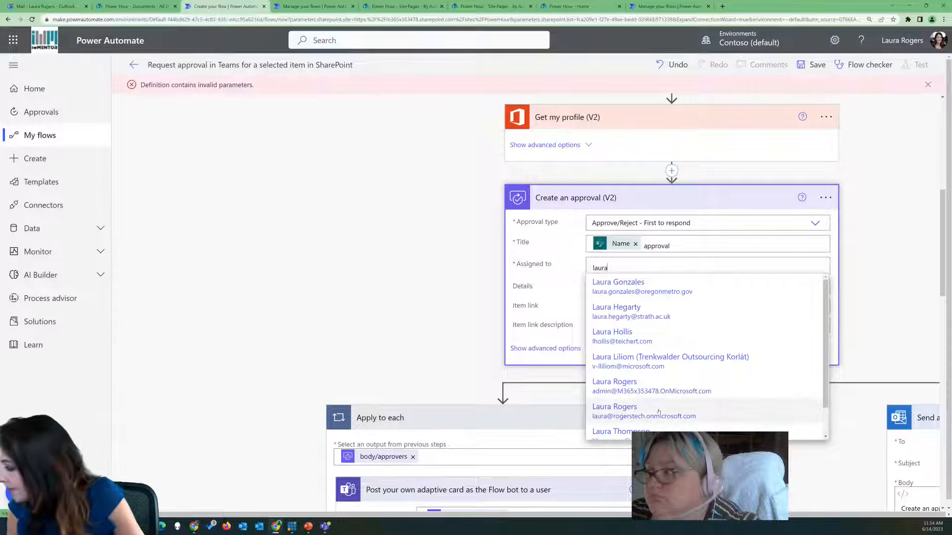
left_click(658, 391)
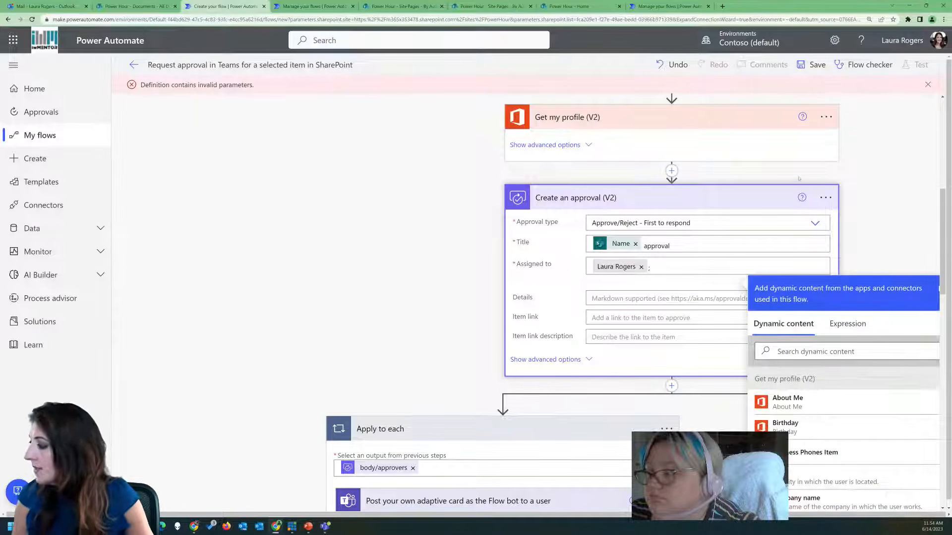
left_click(813, 65)
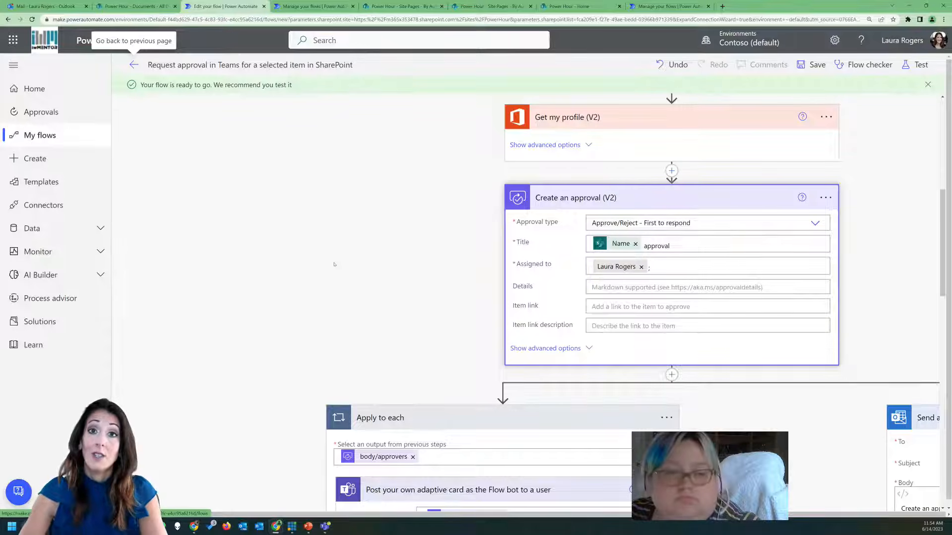
Return to the flow's details page and dismiss the ready message with the option not to show it again
left_click(134, 65)
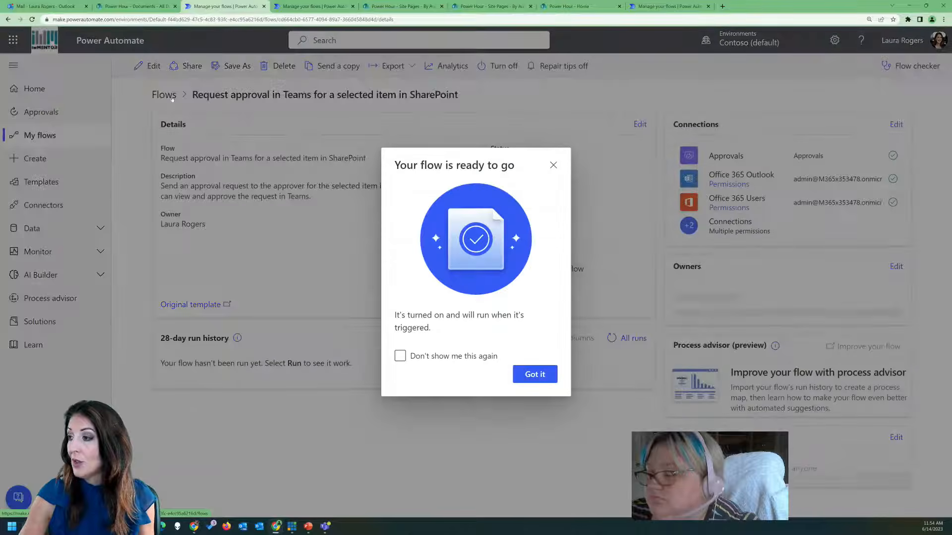
left_click(400, 356)
left_click(535, 375)
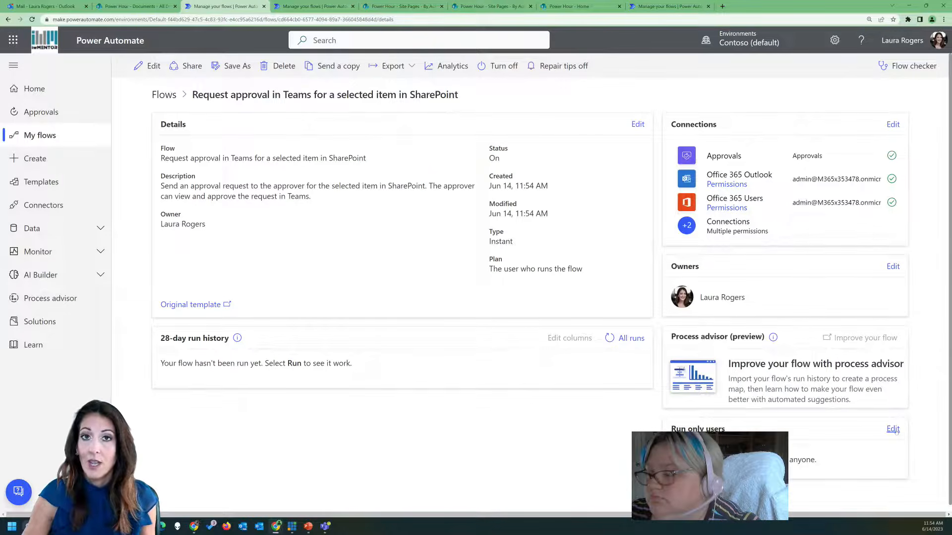
Add the Power Hour site's Documents library to the flow's run-only permissions, and close the permissions without saving
left_click(896, 429)
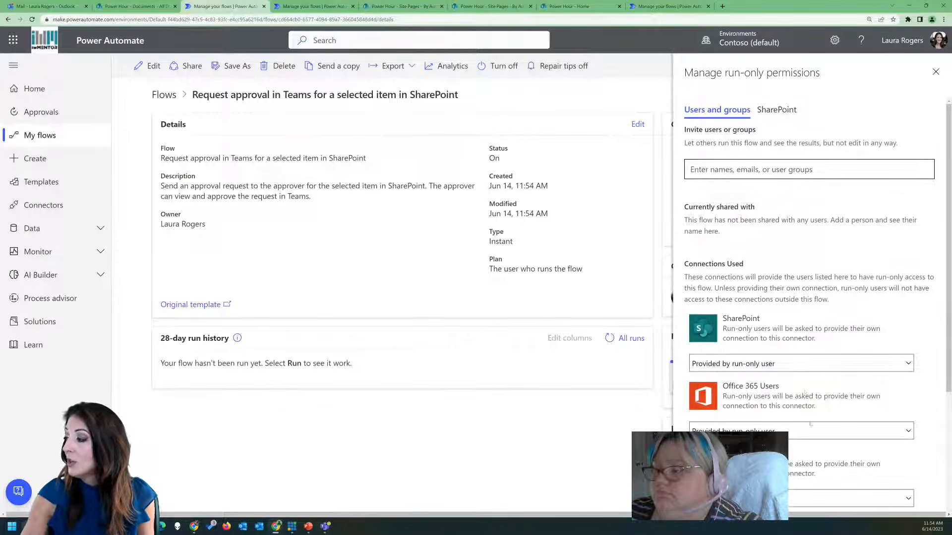
scroll(698, 363, "down", 4)
scroll(803, 350, "up", 4)
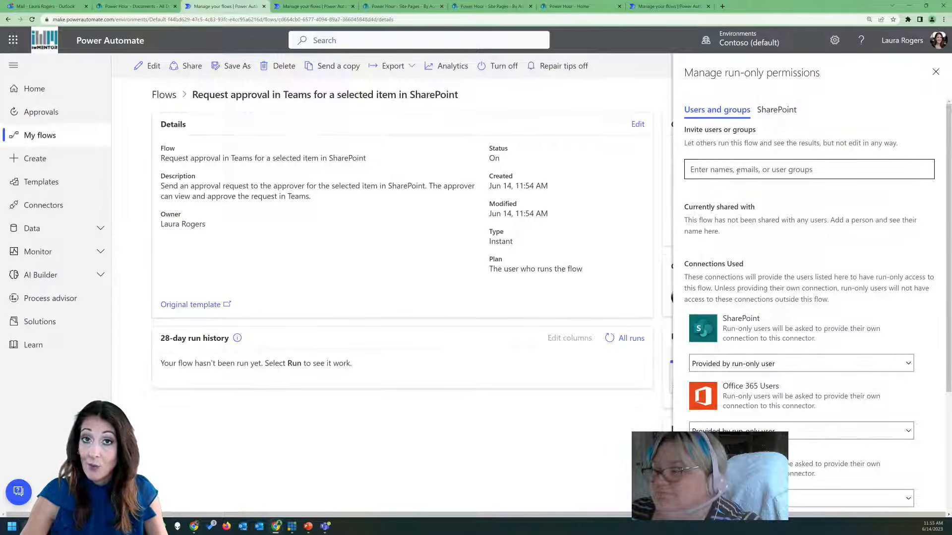
left_click(771, 111)
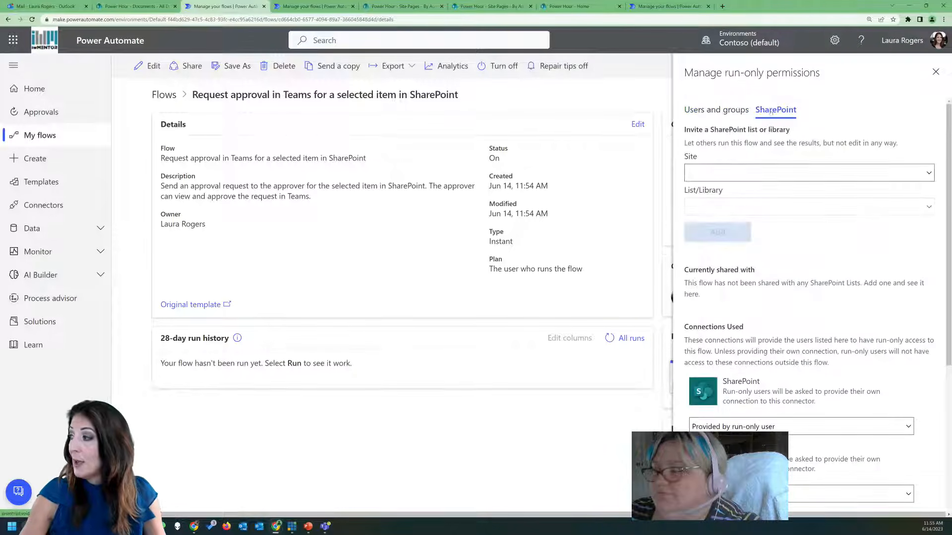
left_click(767, 172)
left_click(719, 197)
left_click(721, 207)
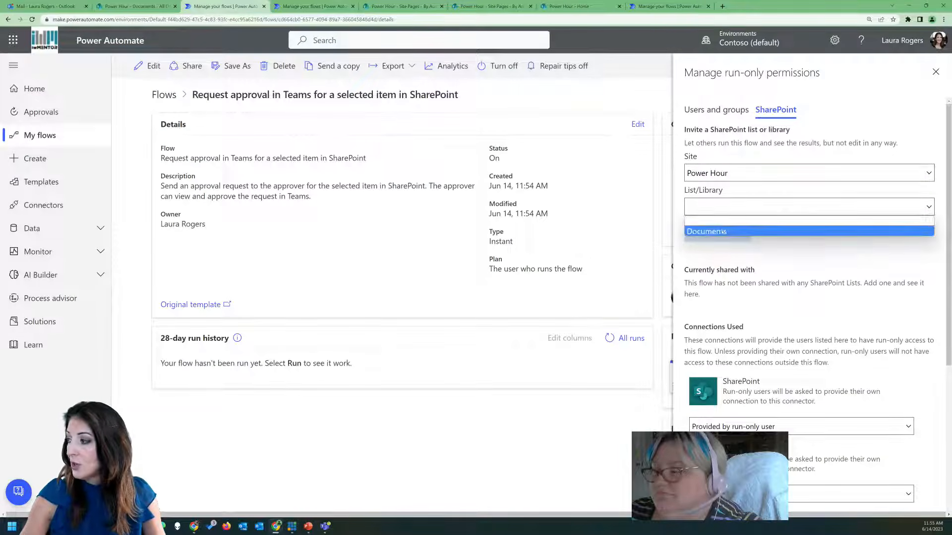
left_click(722, 232)
left_click(747, 226)
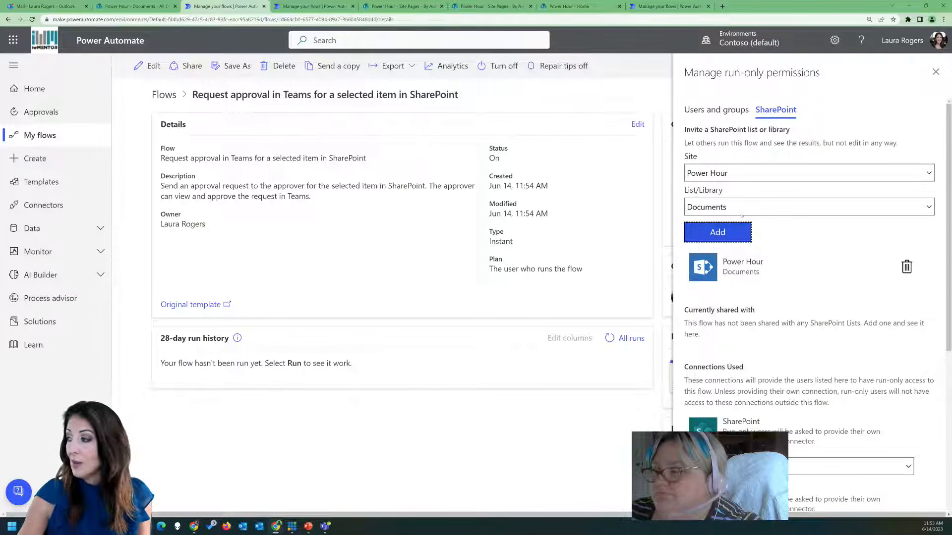
left_click(936, 73)
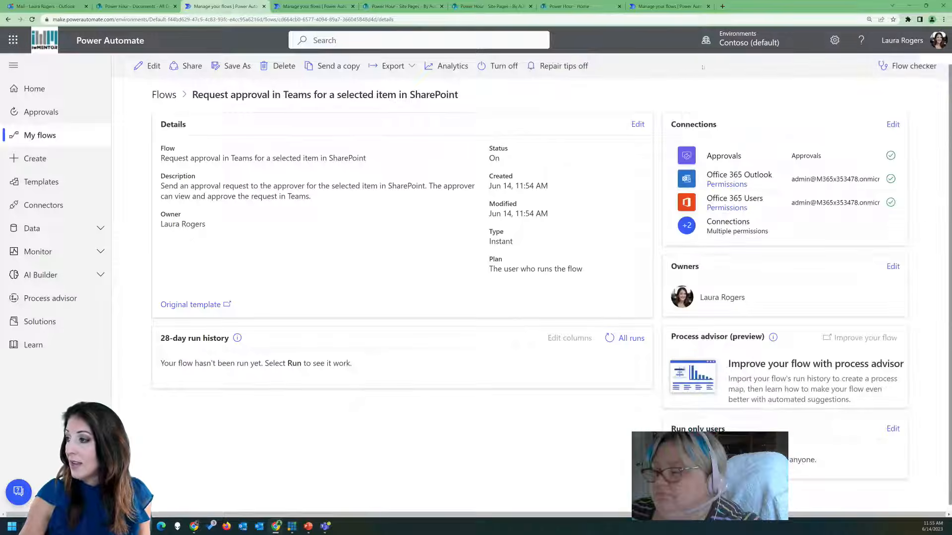
In the Power Hour Documents library, start the Teams approval request flow on Client Intake Form.docx and continue with its connections
left_click(134, 5)
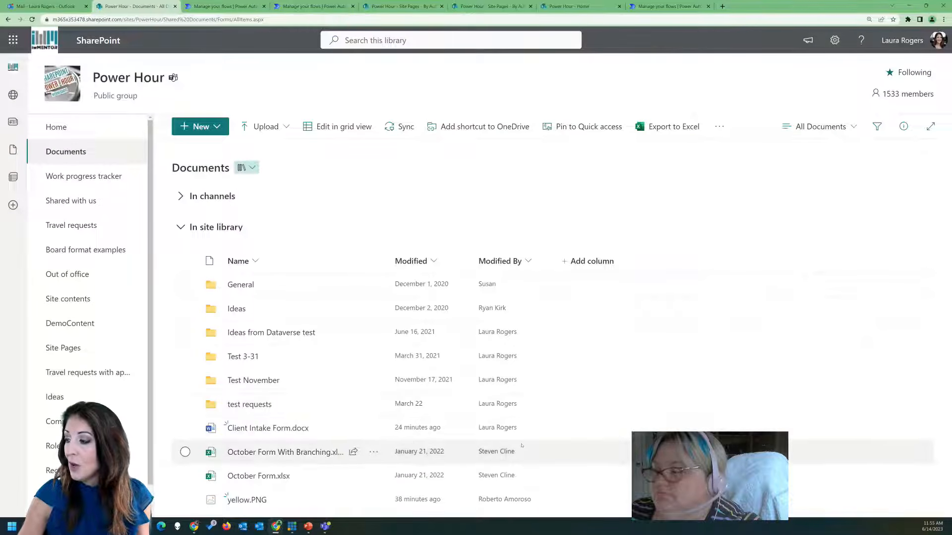
left_click(551, 429)
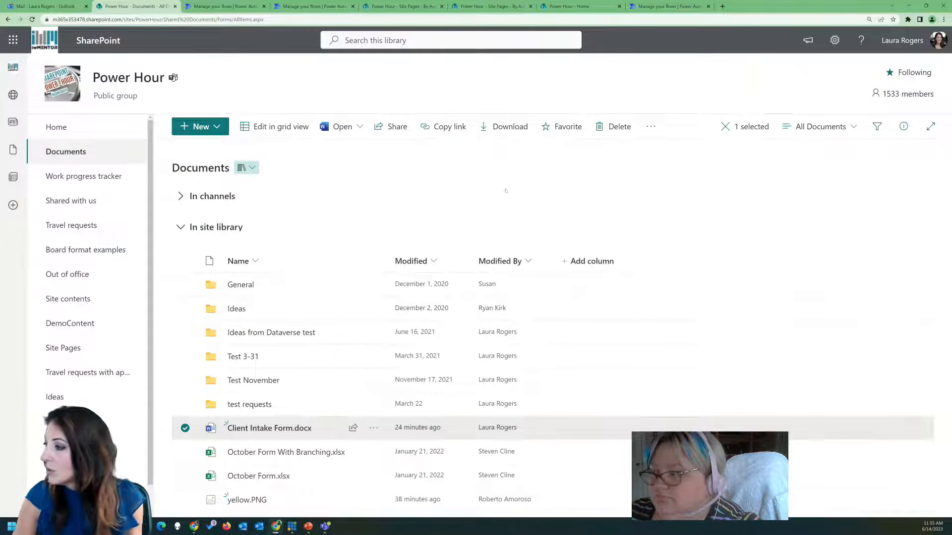
left_click(651, 128)
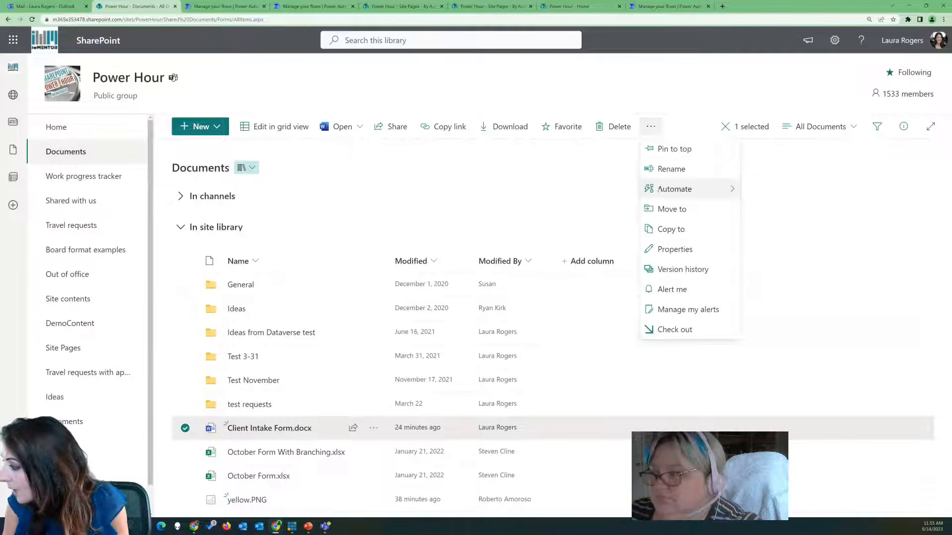
mouse_move(689, 190)
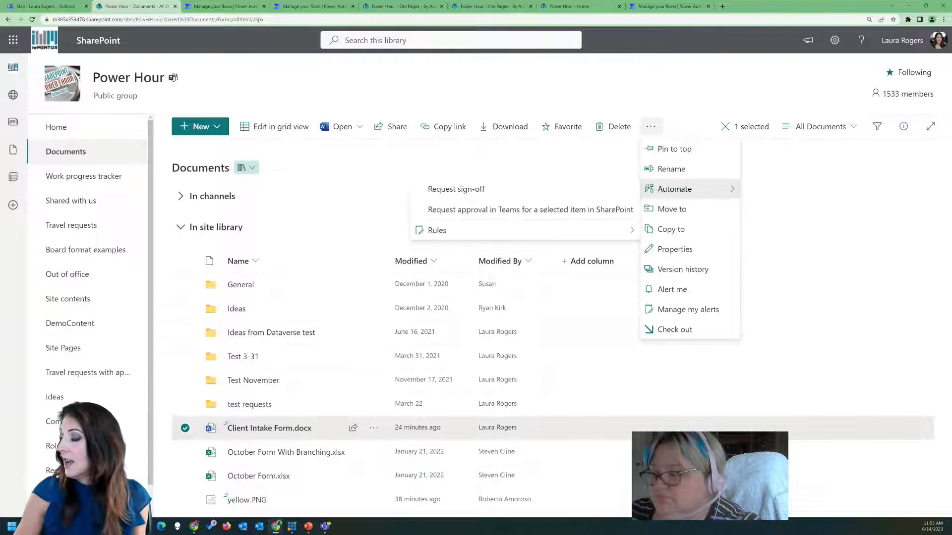
left_click(485, 210)
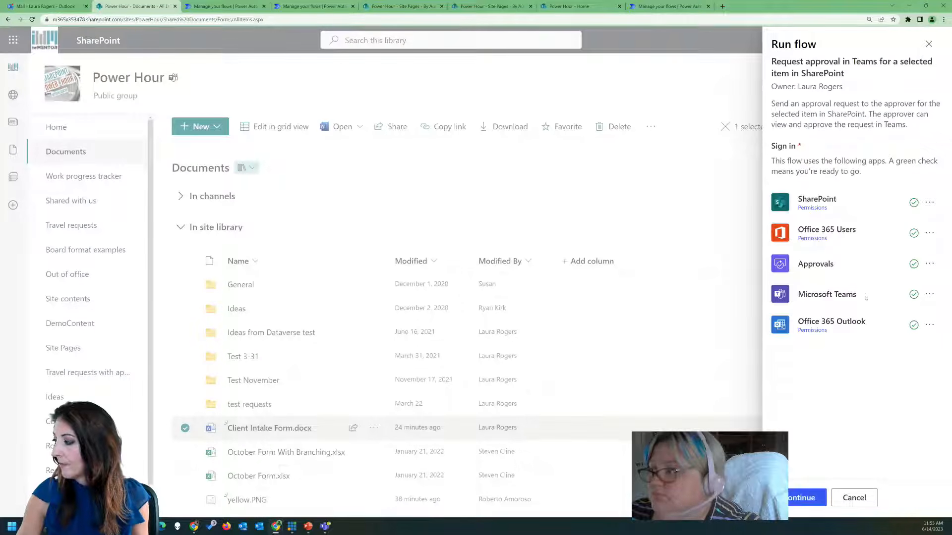
left_click(801, 497)
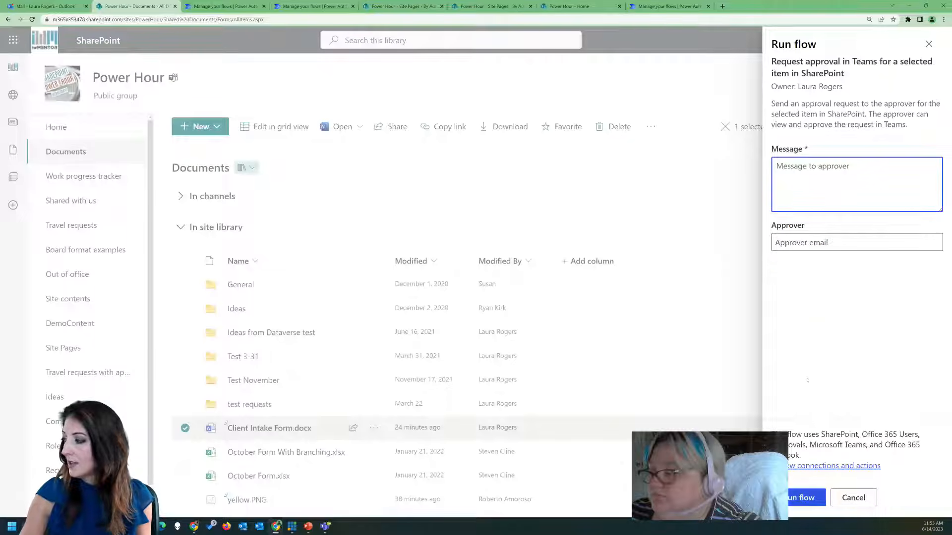
Enter "test" as the message, choose the flow owner's account as approver, run the flow, and clear the file selection
type("test")
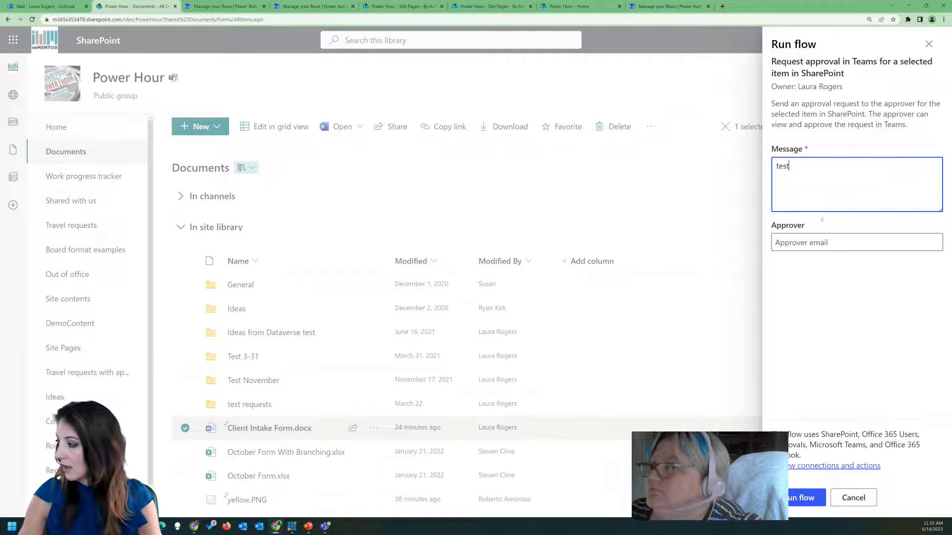
left_click(828, 243)
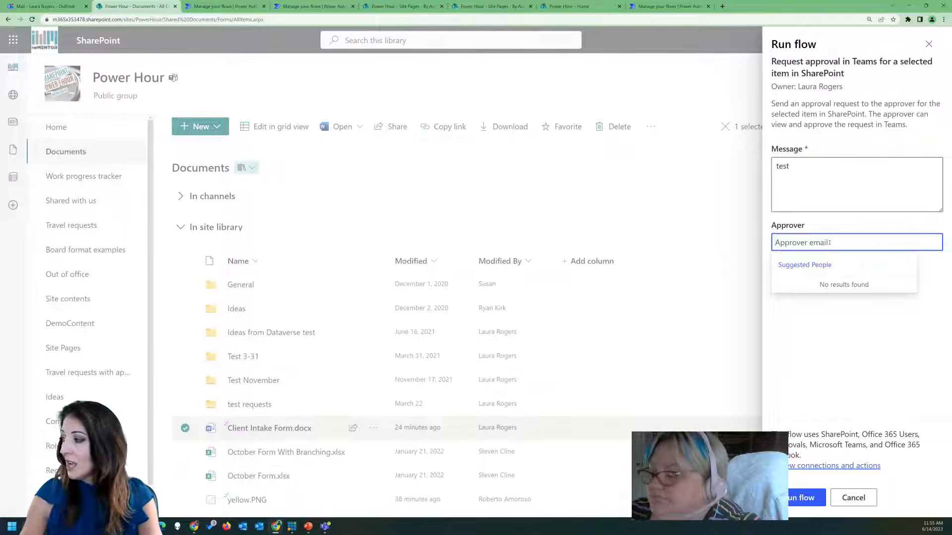
type("l")
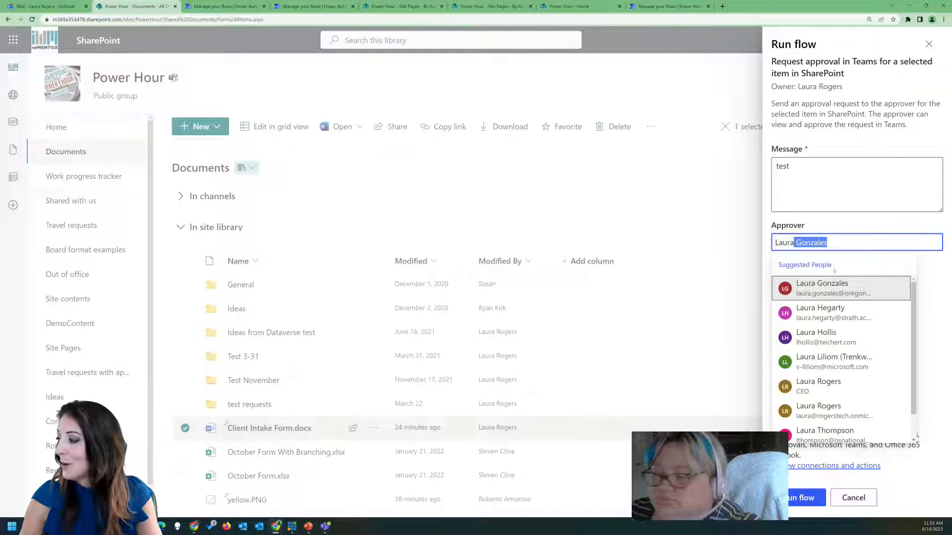
type("aura")
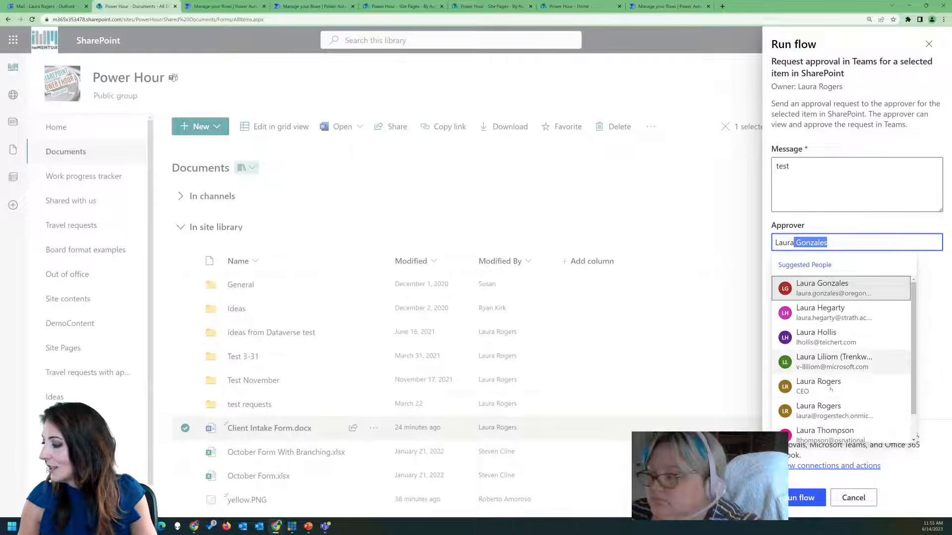
scroll(838, 406, "down", 1)
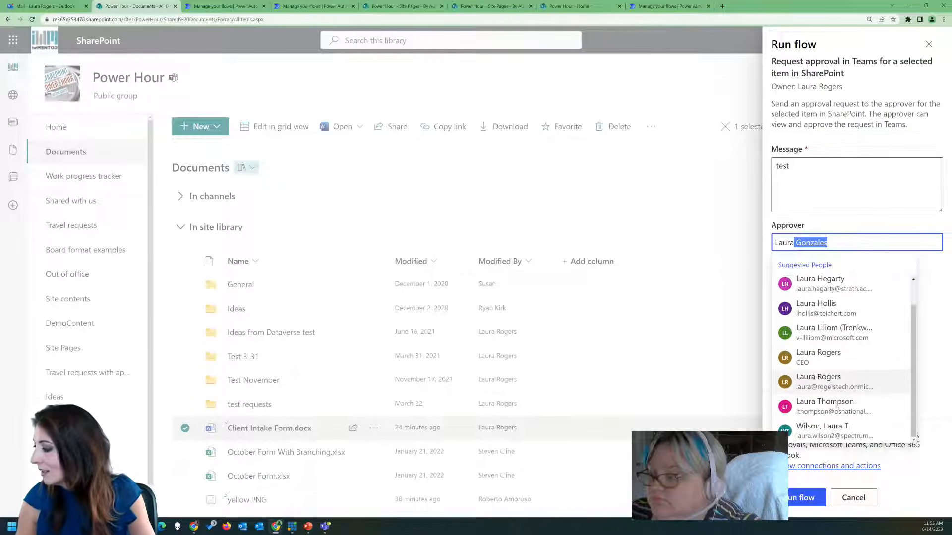
left_click(847, 355)
left_click(806, 497)
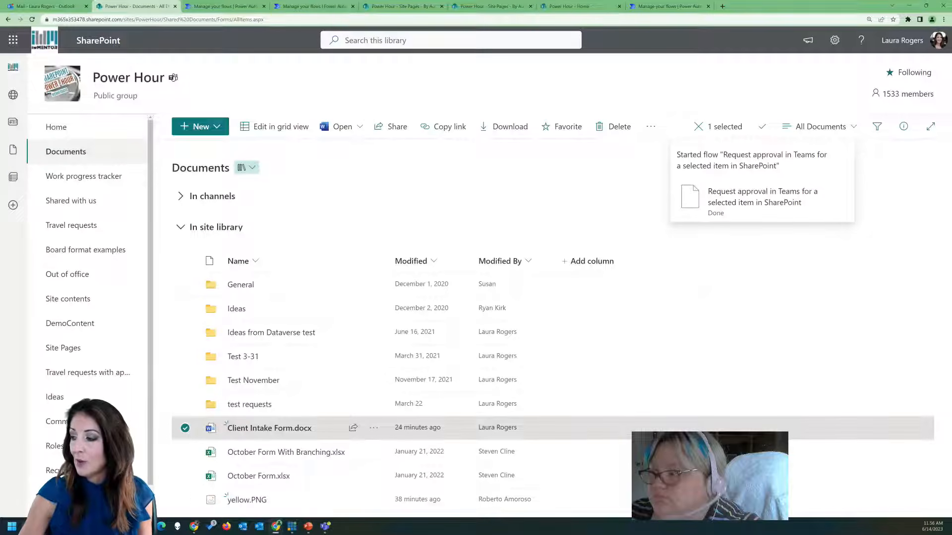
left_click(611, 165)
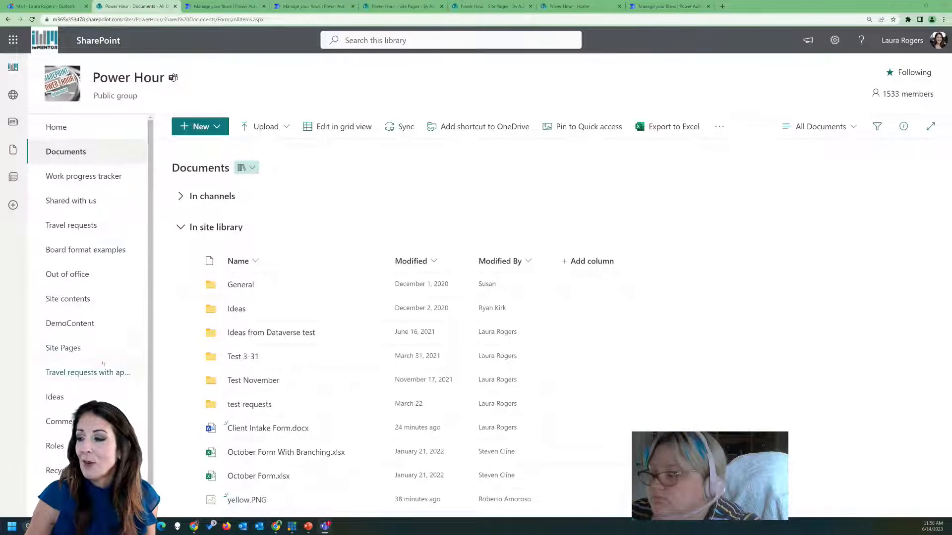
Open the Power Hour site's Site Pages library and check the columns available for its view, leaving the selection unchanged
left_click(67, 348)
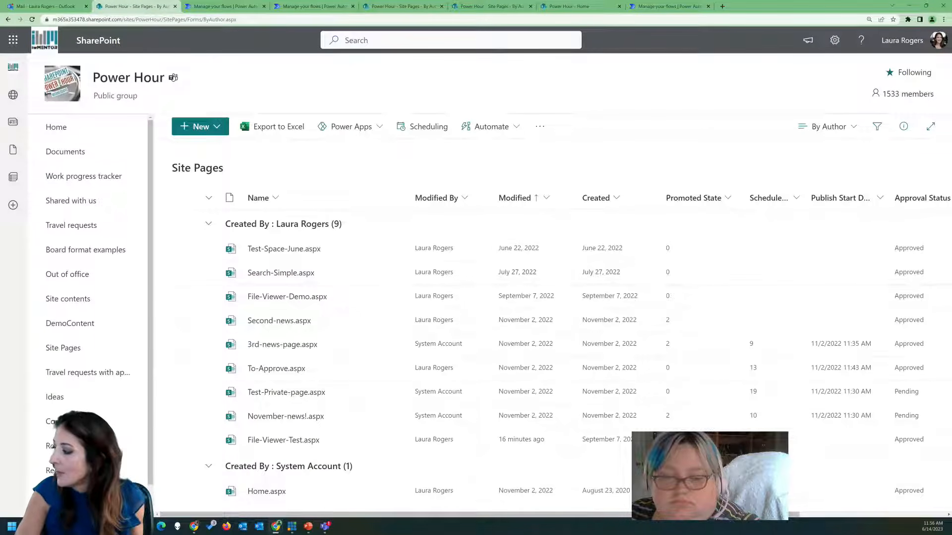
left_click_drag(769, 514, 915, 514)
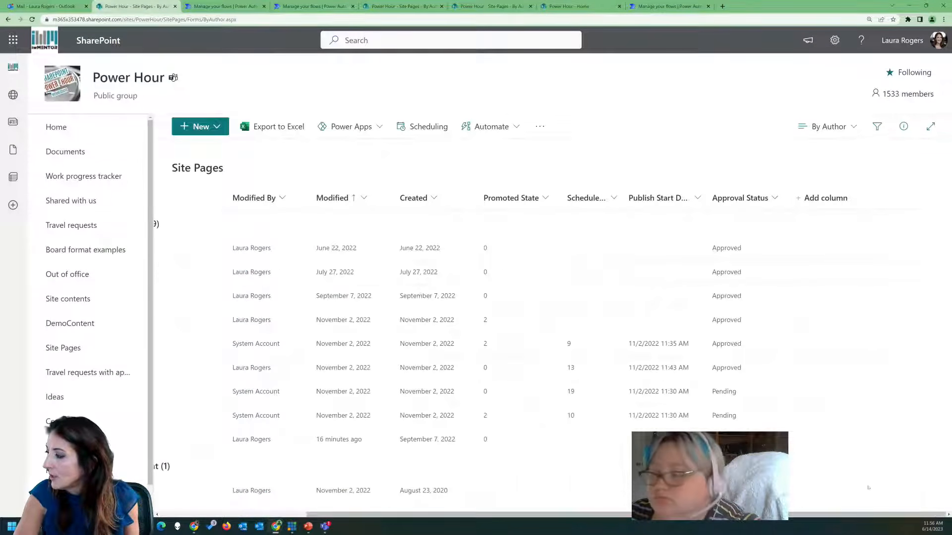
left_click(831, 197)
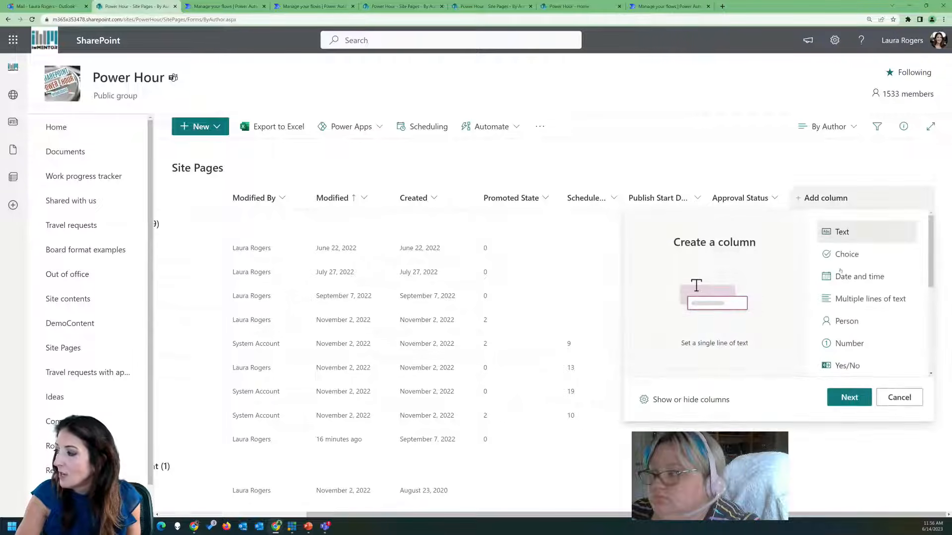
left_click(694, 398)
scroll(858, 289, "down", 8)
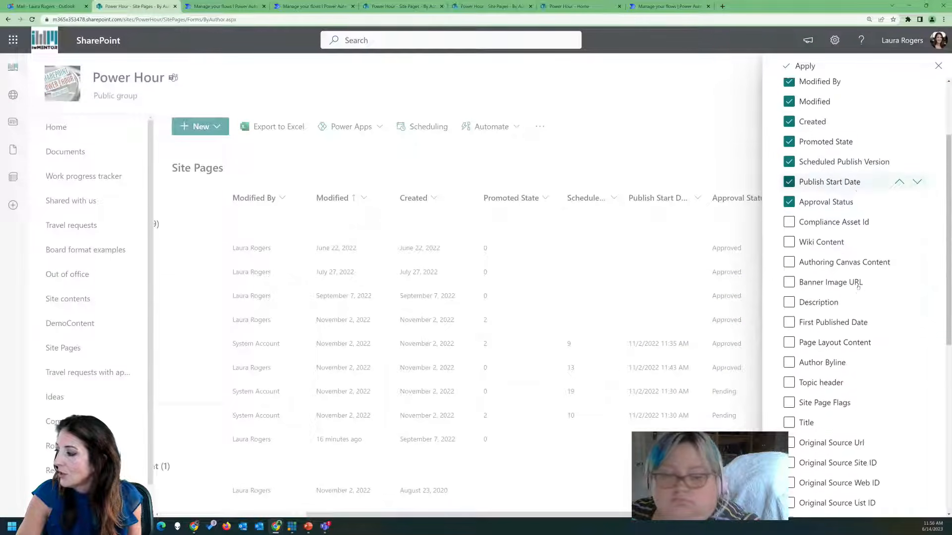
scroll(858, 286, "down", 2)
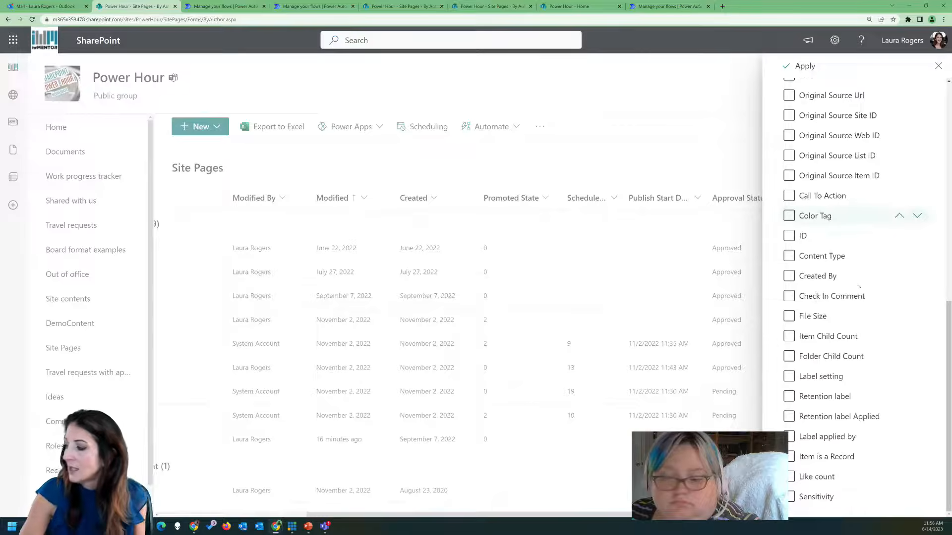
left_click(938, 66)
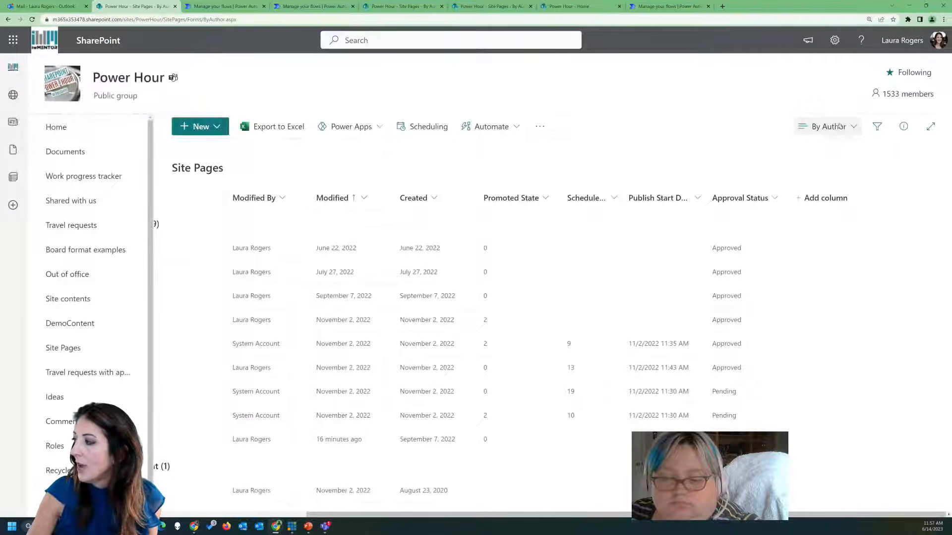
Edit the By Author view of Site Pages to display the Version column, and save the view
left_click(827, 127)
left_click(833, 125)
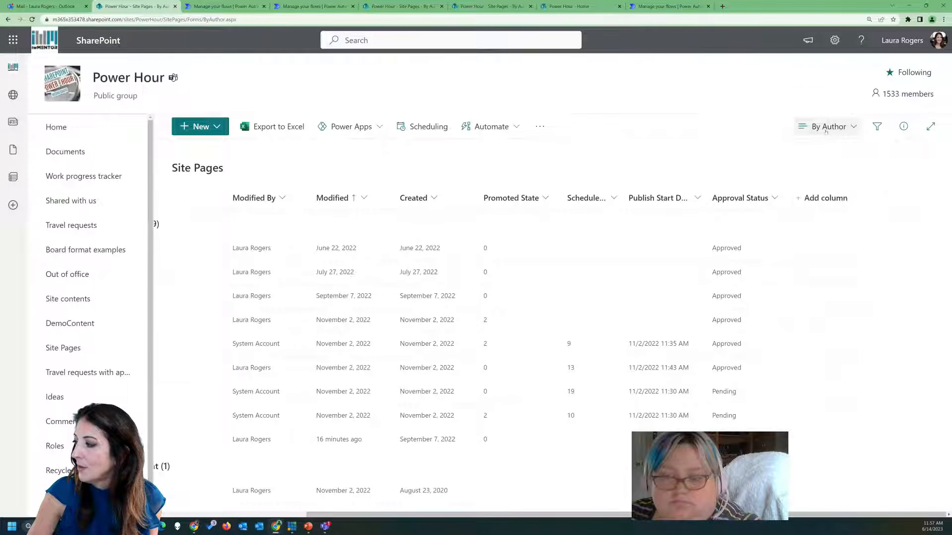
left_click(827, 126)
left_click(832, 391)
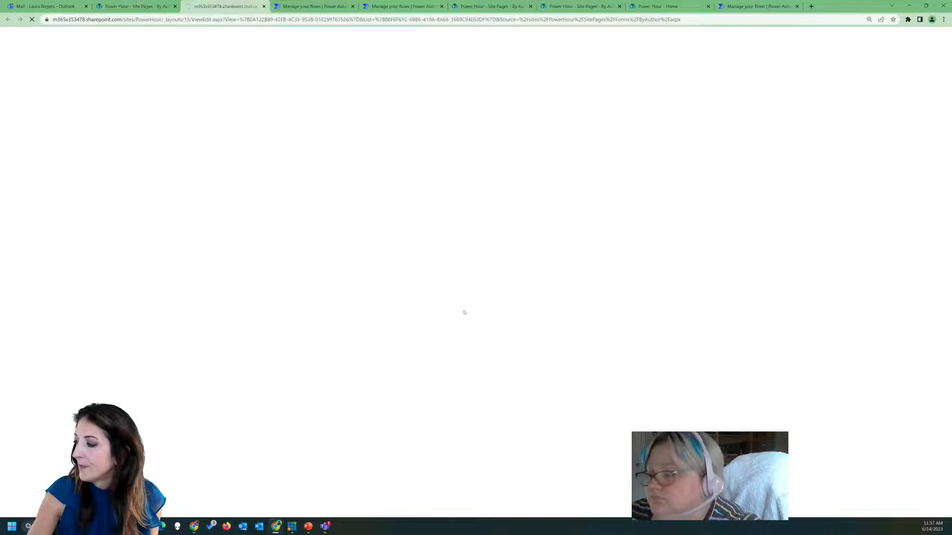
scroll(699, 264, "down", 6)
scroll(699, 264, "down", 5)
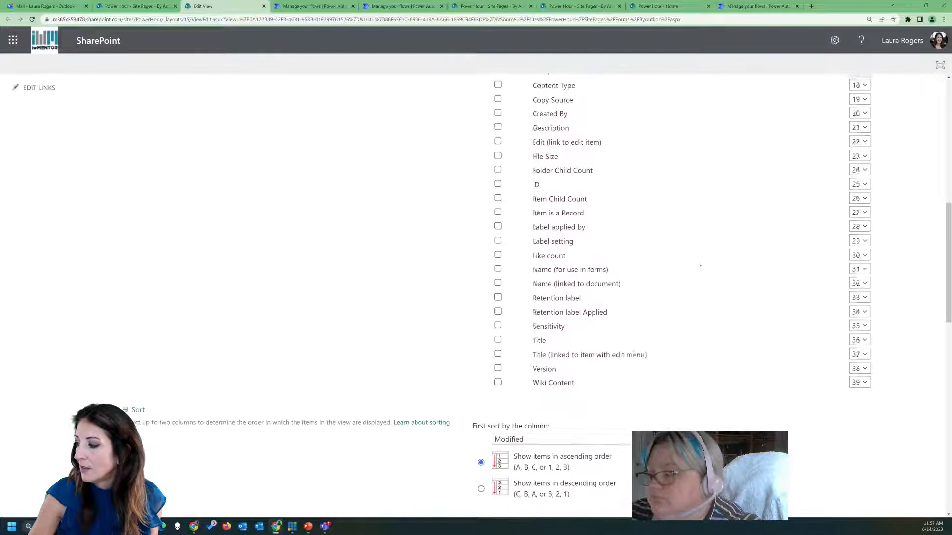
scroll(771, 252, "up", 12)
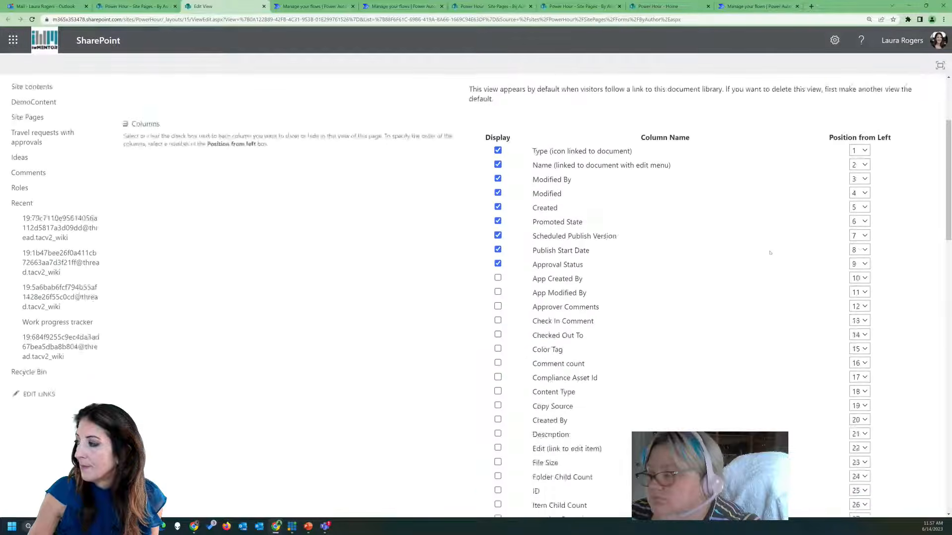
left_click(865, 144)
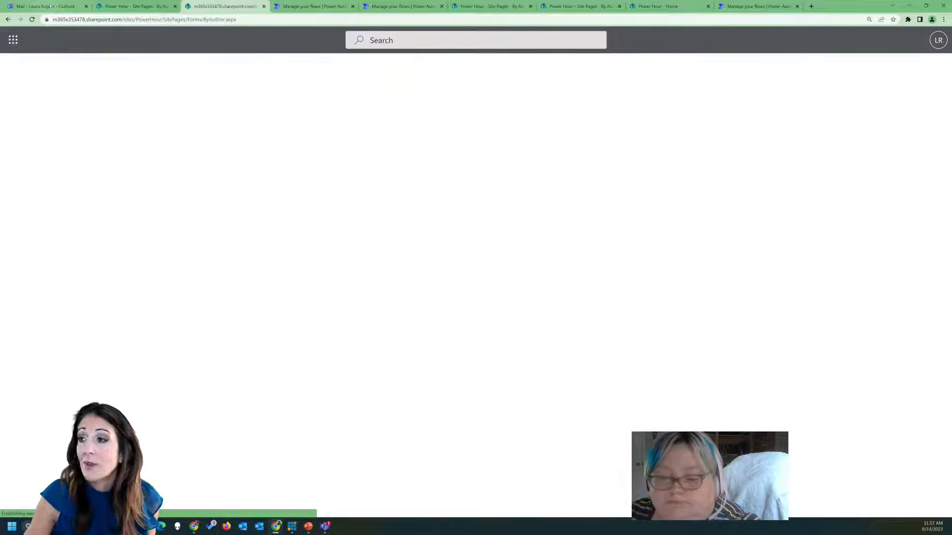
In the Outlook inbox, compare the flow's New item added email with the SharePoint alert emails for Work progress tracker and File-Viewer-Test.aspx
left_click(47, 6)
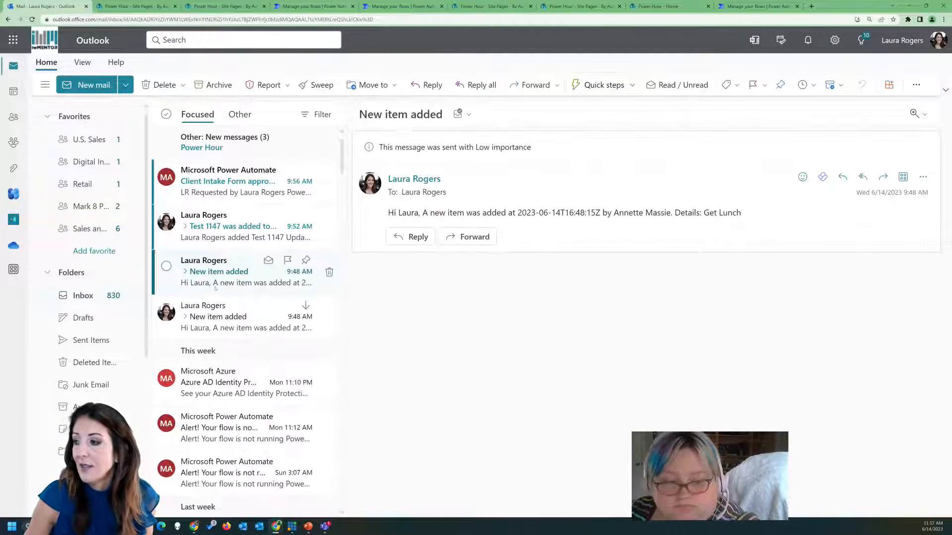
left_click(230, 325)
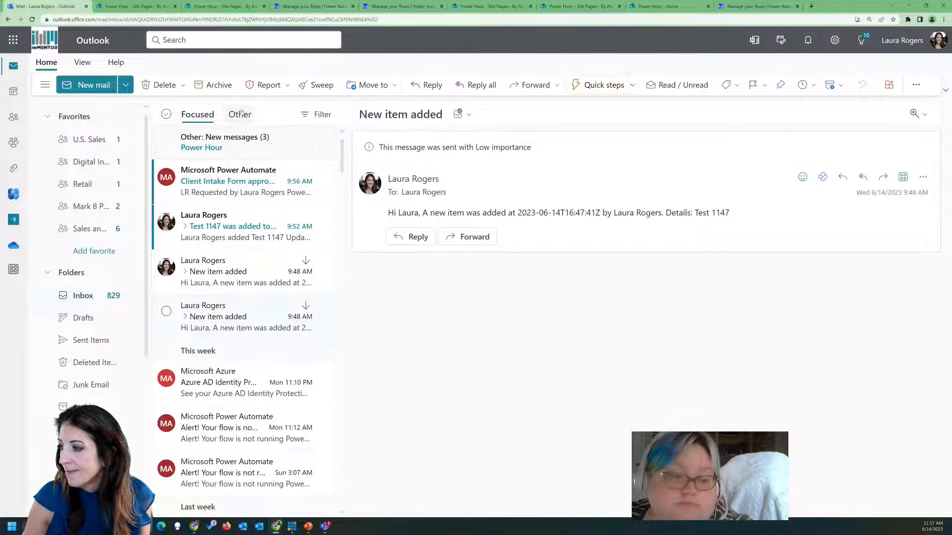
left_click(246, 146)
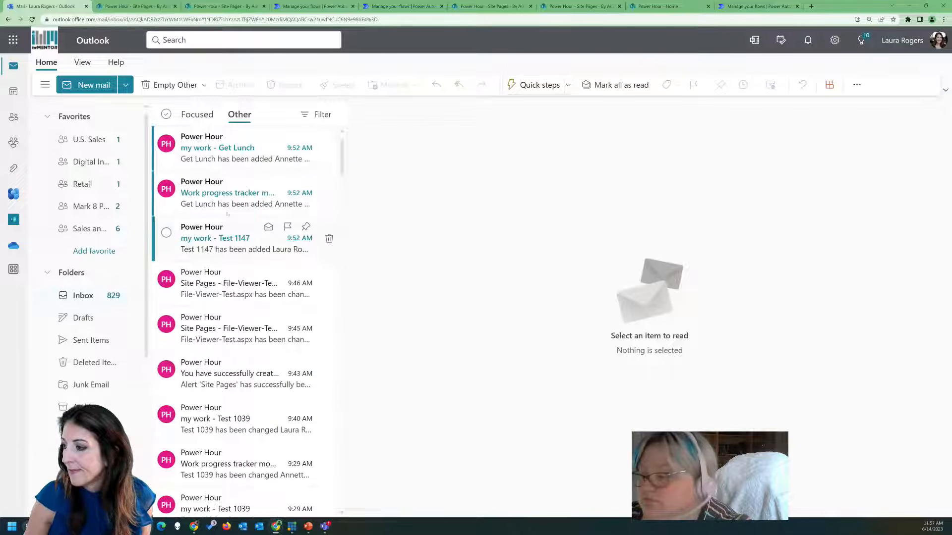
left_click(227, 192)
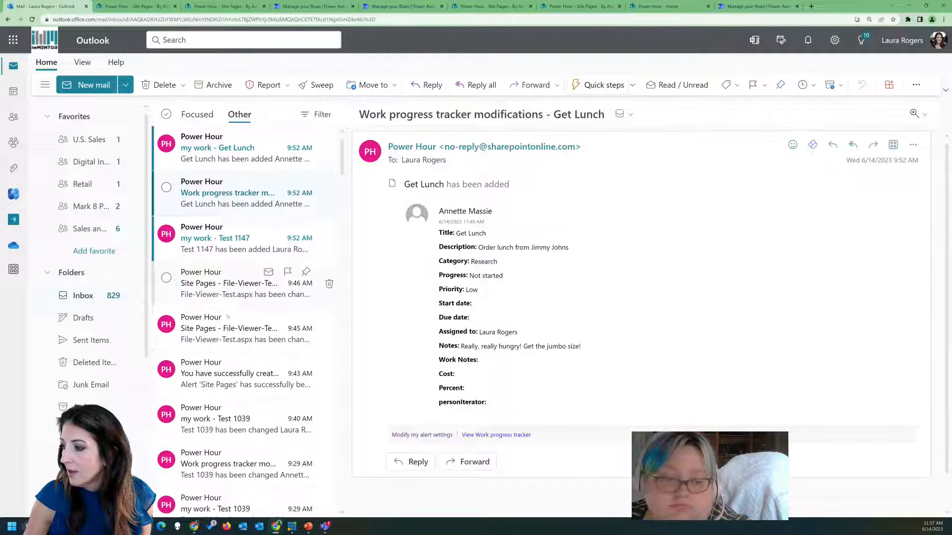
left_click(226, 294)
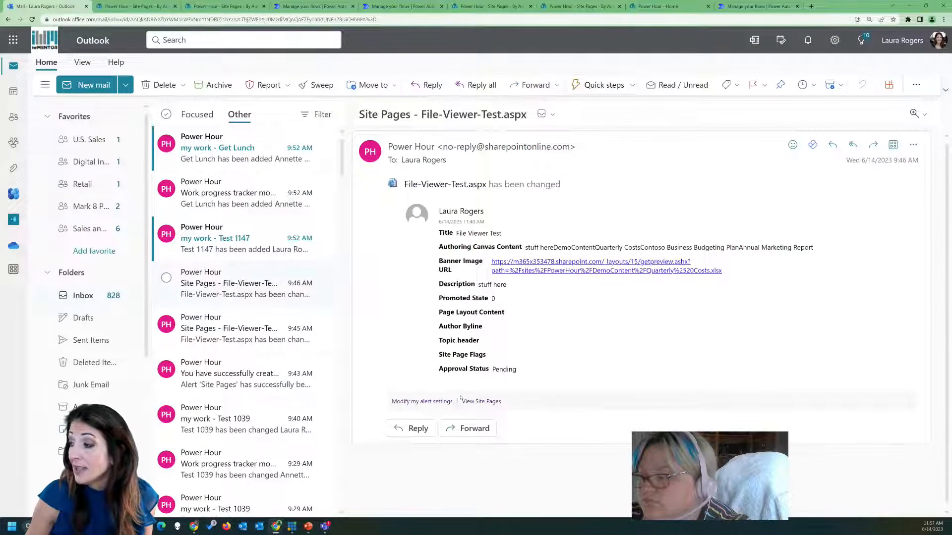
left_click(233, 328)
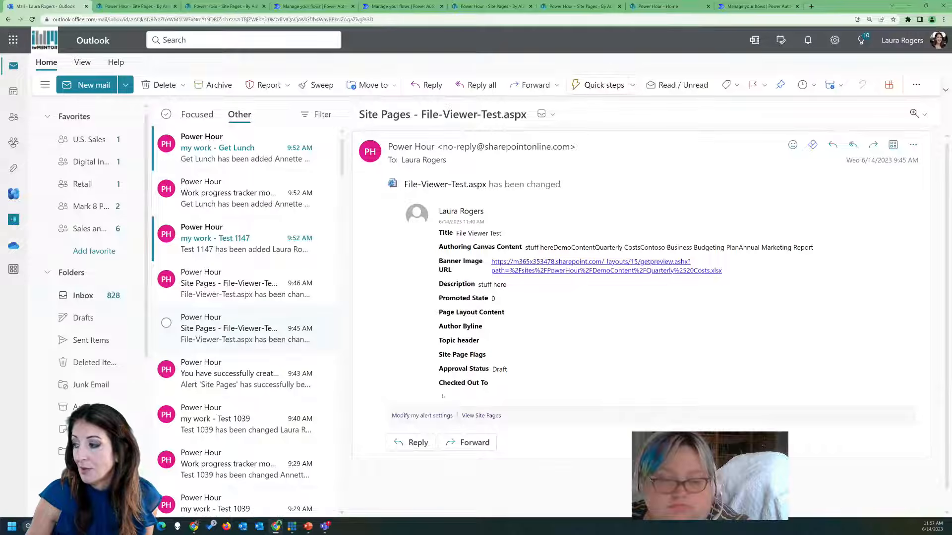
key("Up")
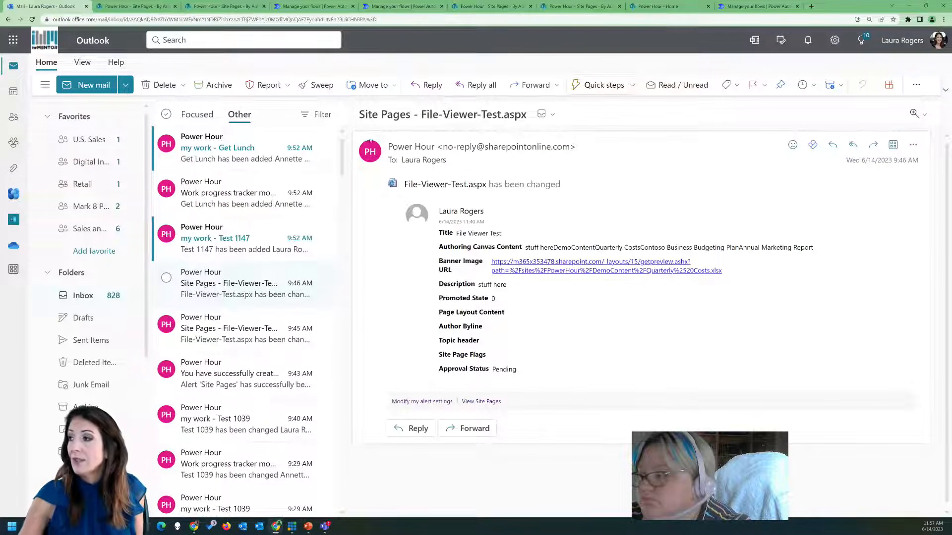
Back in Site Pages, reopen the By Author view's settings, check which columns are displayed, and save the view
left_click(130, 6)
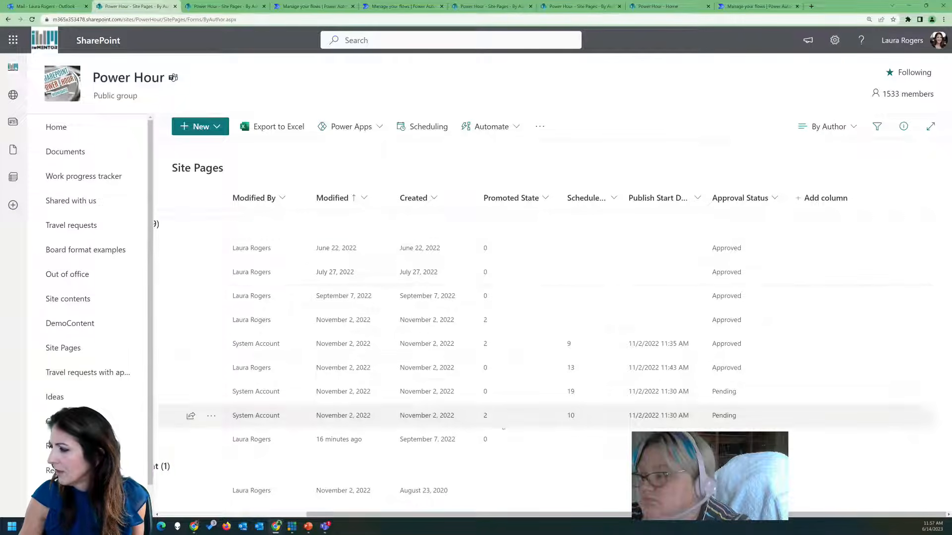
mouse_move(410, 514)
left_mouse_down()
mouse_move(285, 506)
mouse_move(408, 511)
left_mouse_up()
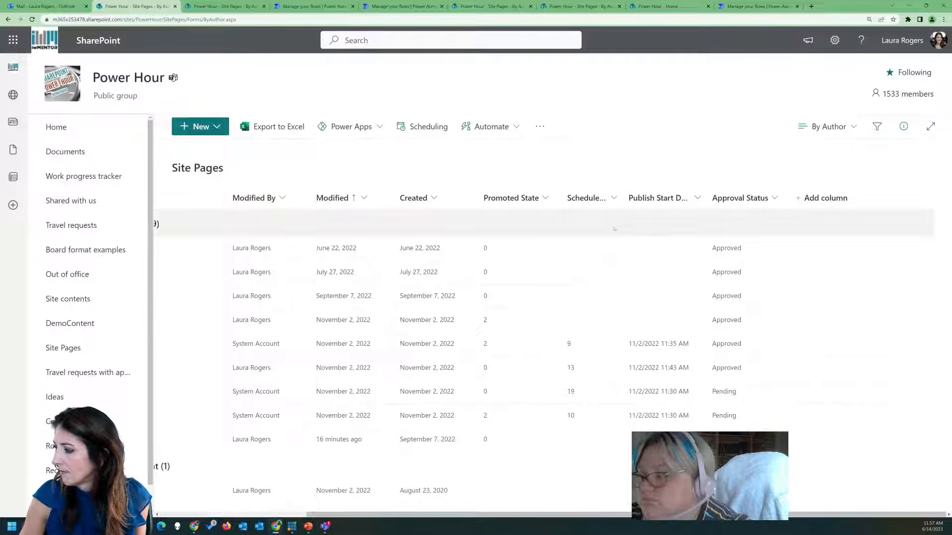
left_click(830, 128)
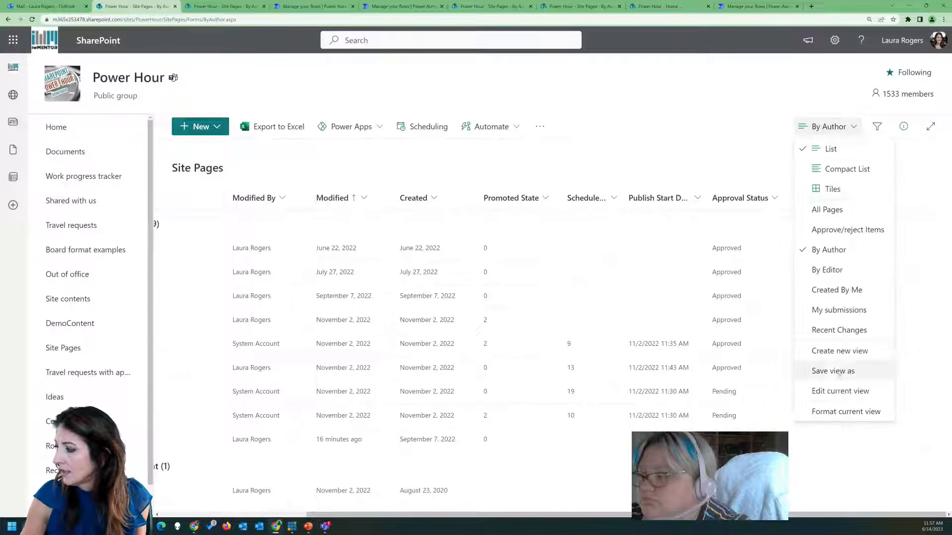
left_click(839, 393)
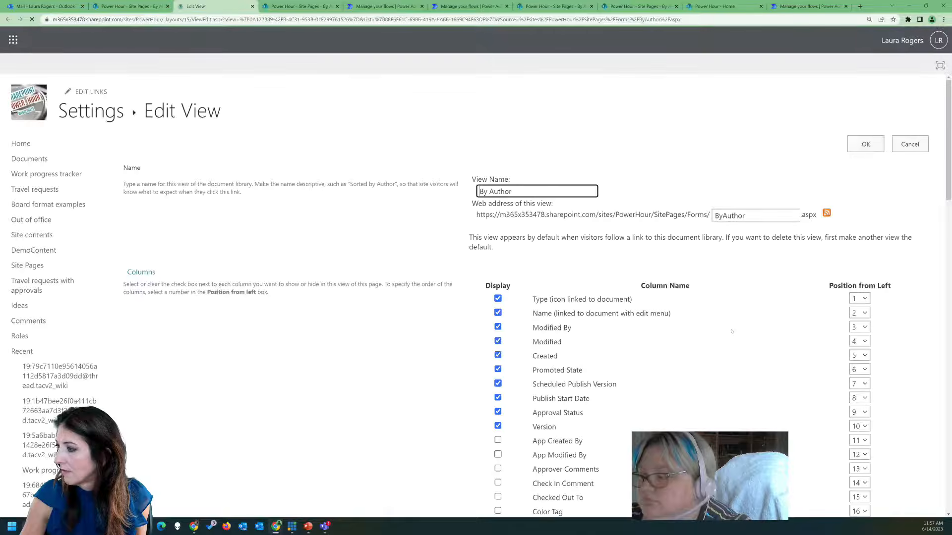
scroll(609, 274, "down", 10)
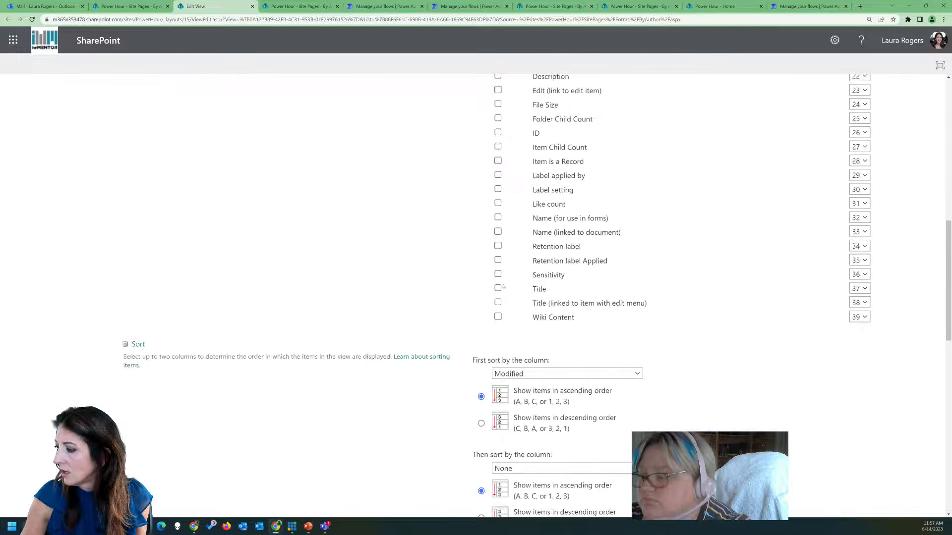
scroll(499, 275, "up", 10)
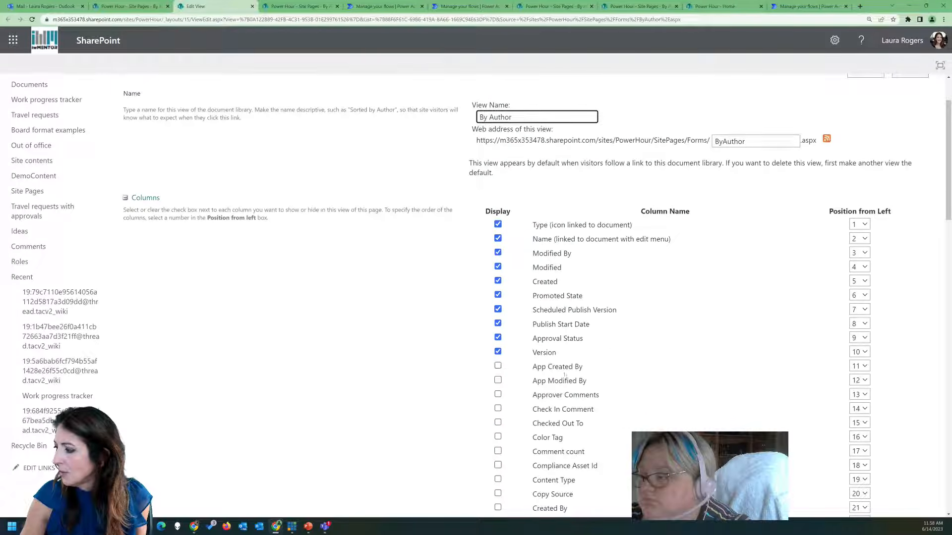
scroll(843, 320, "up", 3)
left_click(864, 145)
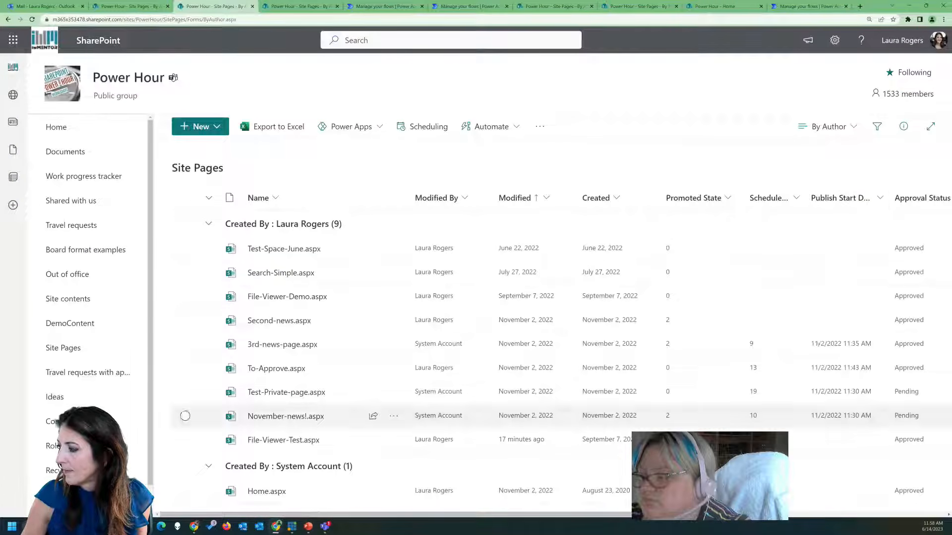
Hide the Publish Start Date column in the Site Pages library's By Author view
left_click(842, 197)
mouse_move(833, 308)
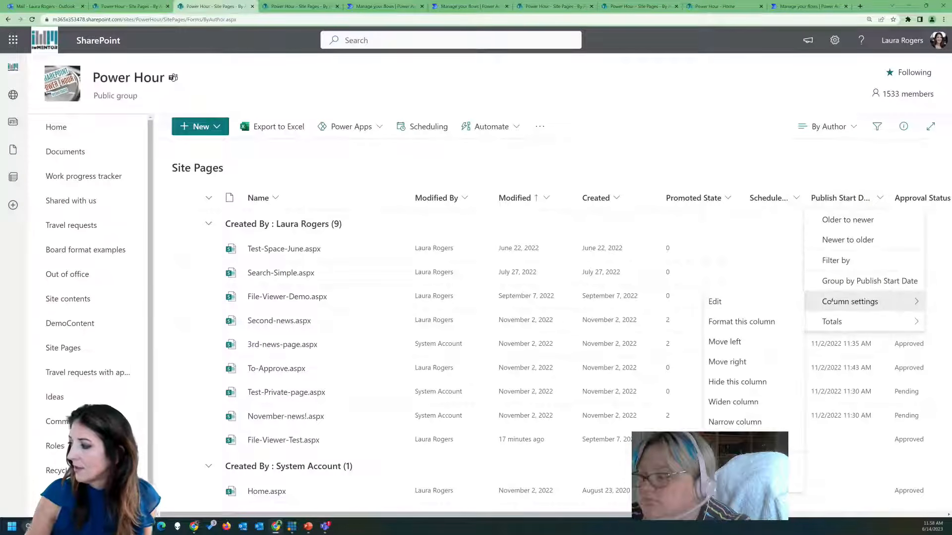
left_click(746, 381)
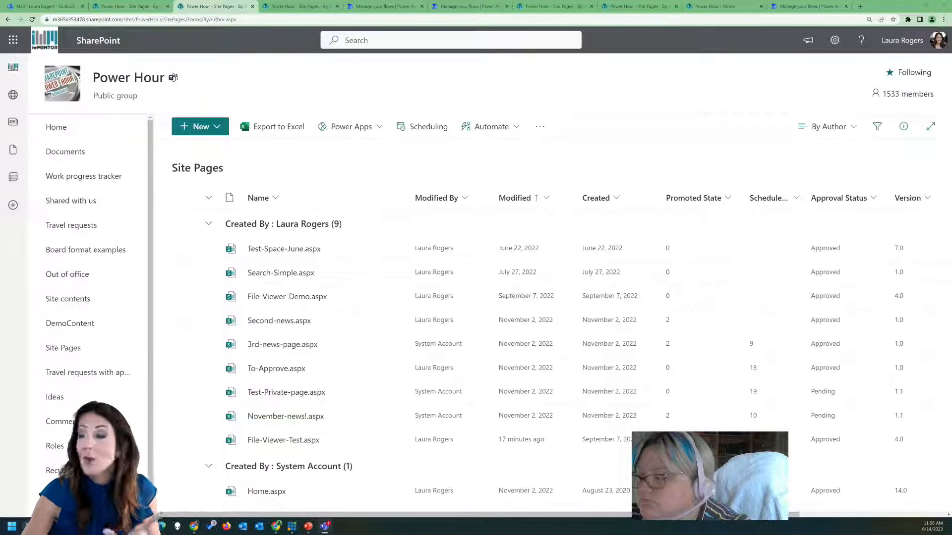
left_click(834, 40)
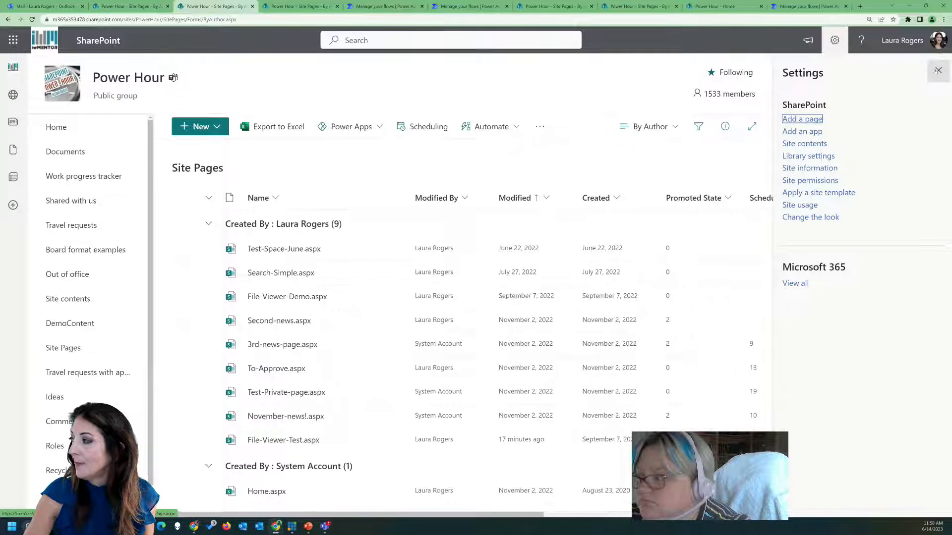
left_click(937, 70)
left_click(809, 42)
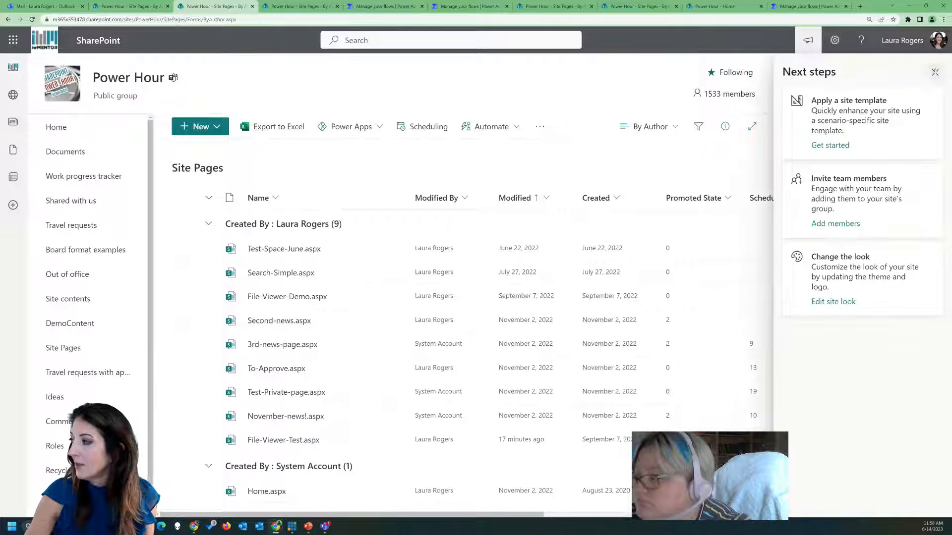
left_click(809, 42)
Go to the SharePoint start page and open the email notification settings to review the comment, reply, like and news digest options
left_click(97, 124)
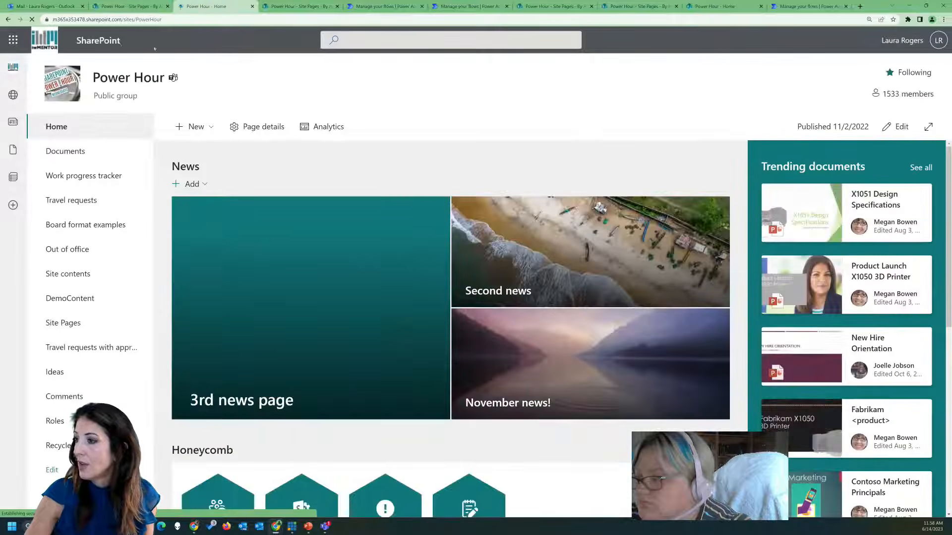
left_click(98, 42)
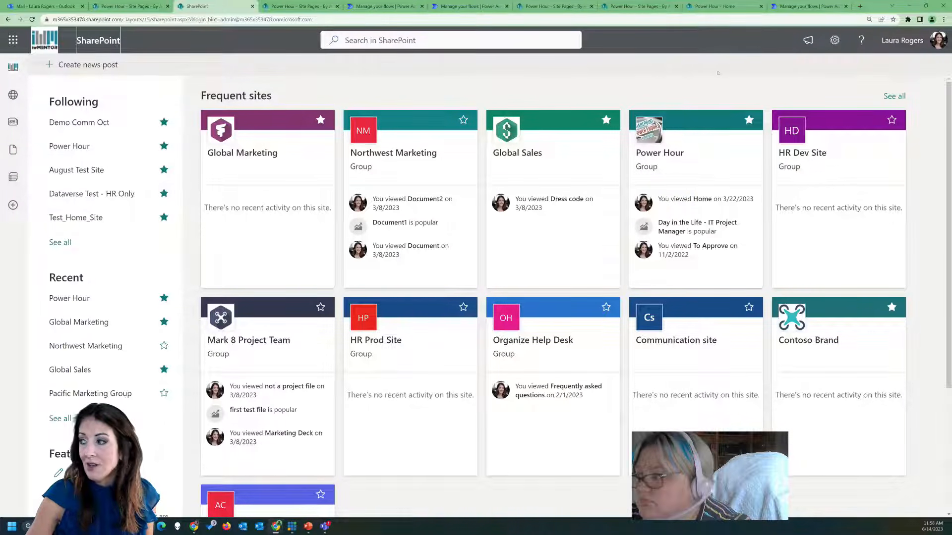
left_click(835, 41)
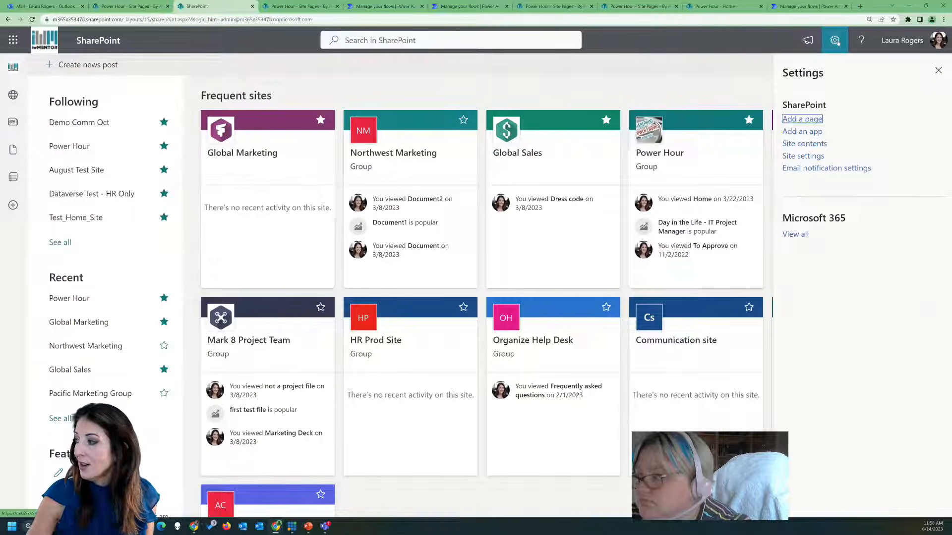
left_click(812, 168)
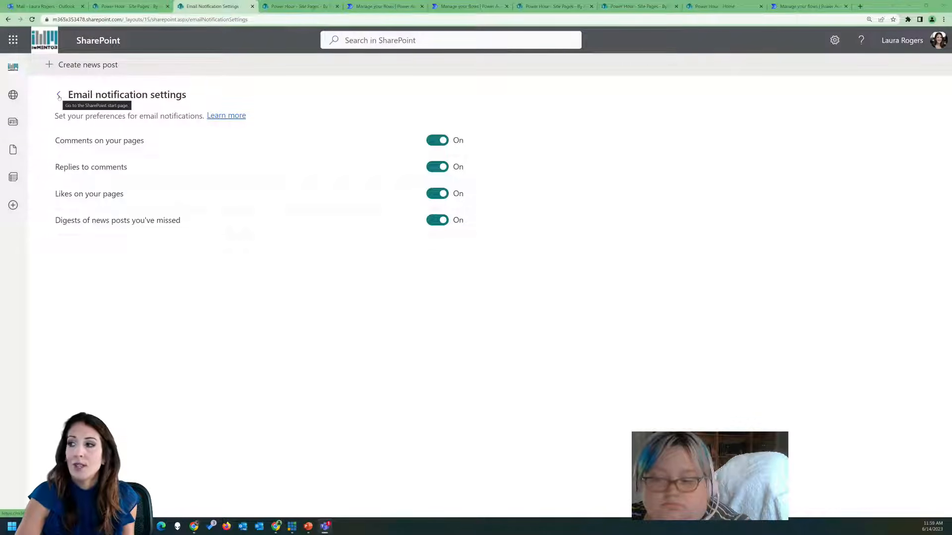
From the Site Pages library, open File-Viewer-Demo.aspx for editing and go to the page's comments section
left_click(127, 6)
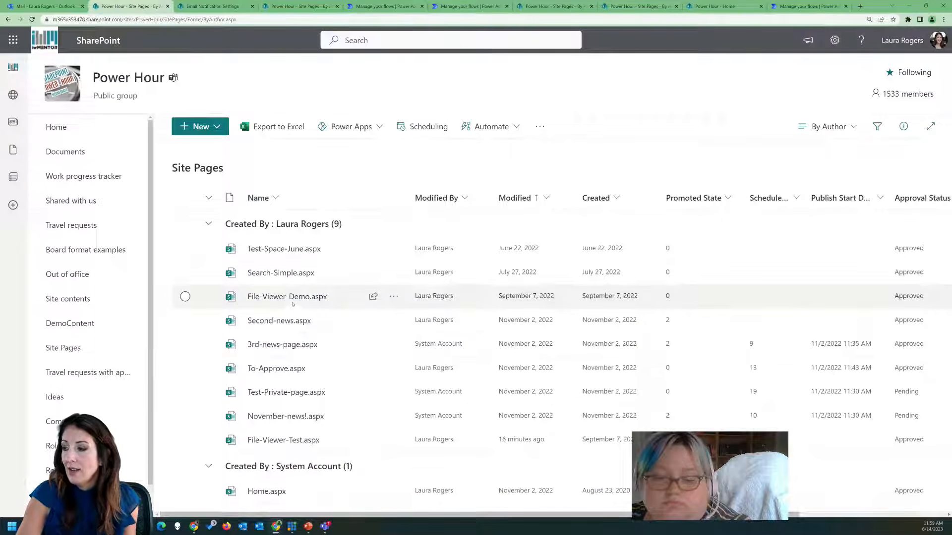
left_click(291, 297)
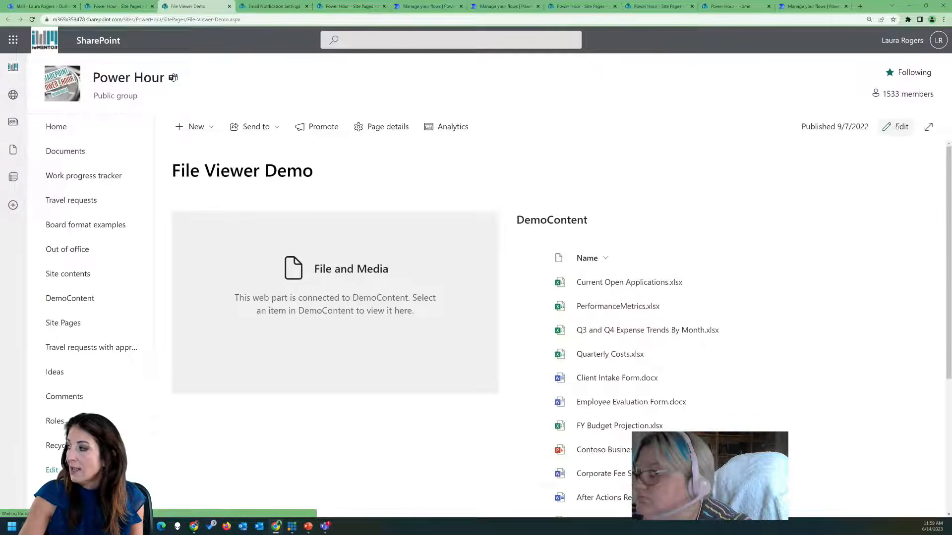
left_click(896, 127)
scroll(312, 345, "down", 10)
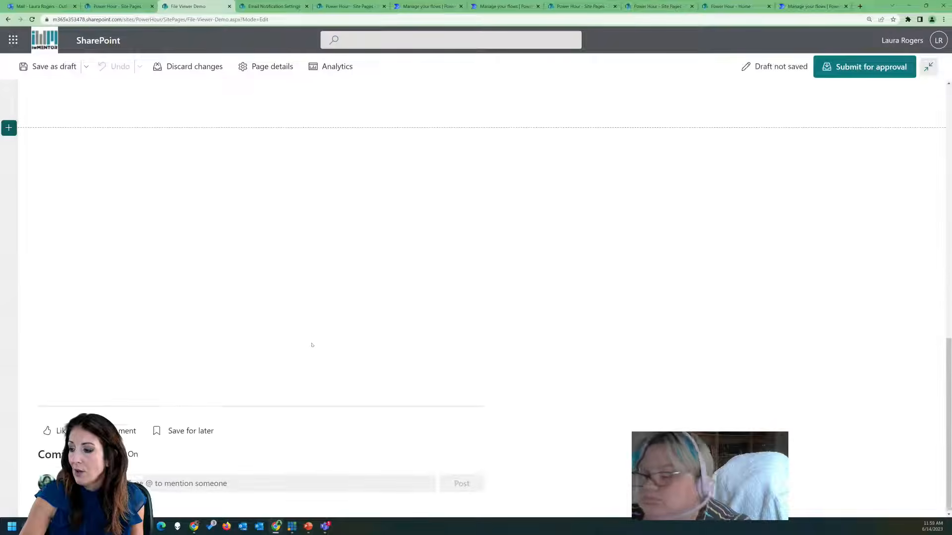